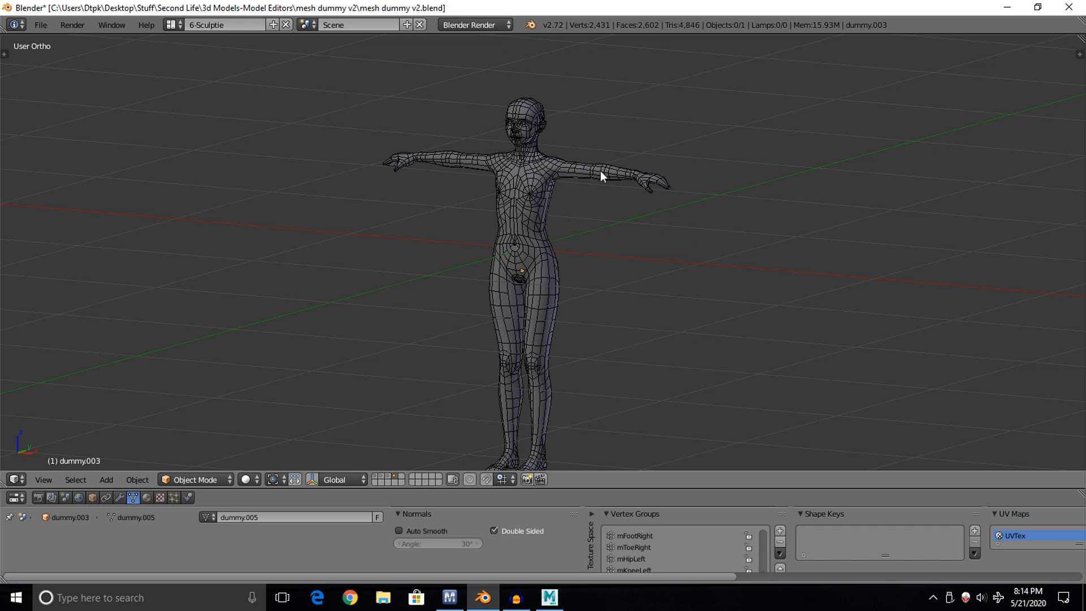
# Compare the mesh dummy variants by showing their scene layers one after another.
pyautogui.click(377, 477)
pyautogui.click(395, 475)
pyautogui.click(375, 475)
pyautogui.click(381, 476)
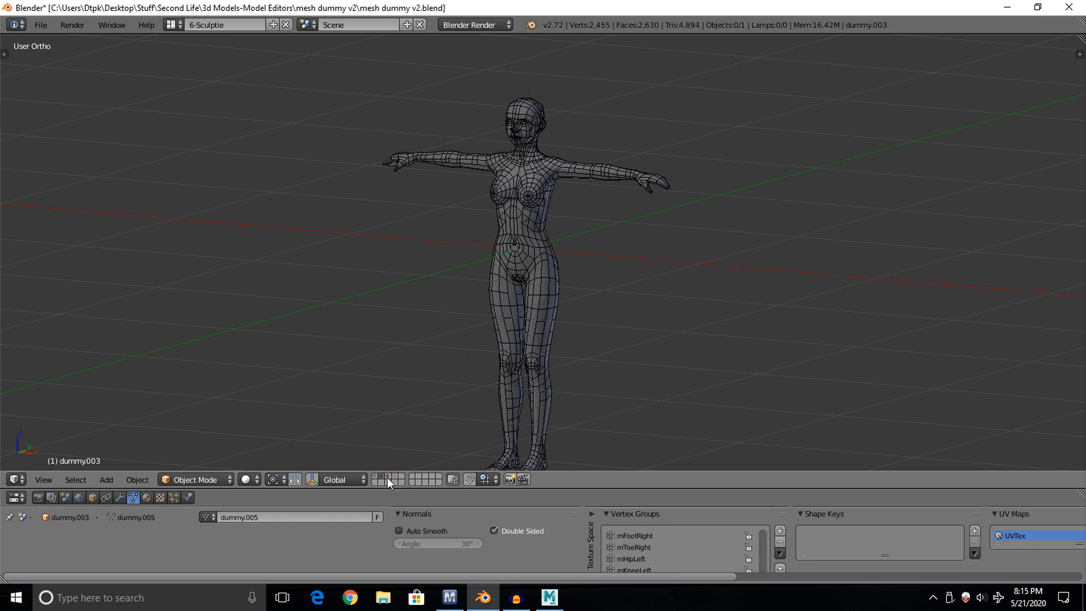
pyautogui.click(388, 478)
pyautogui.click(394, 477)
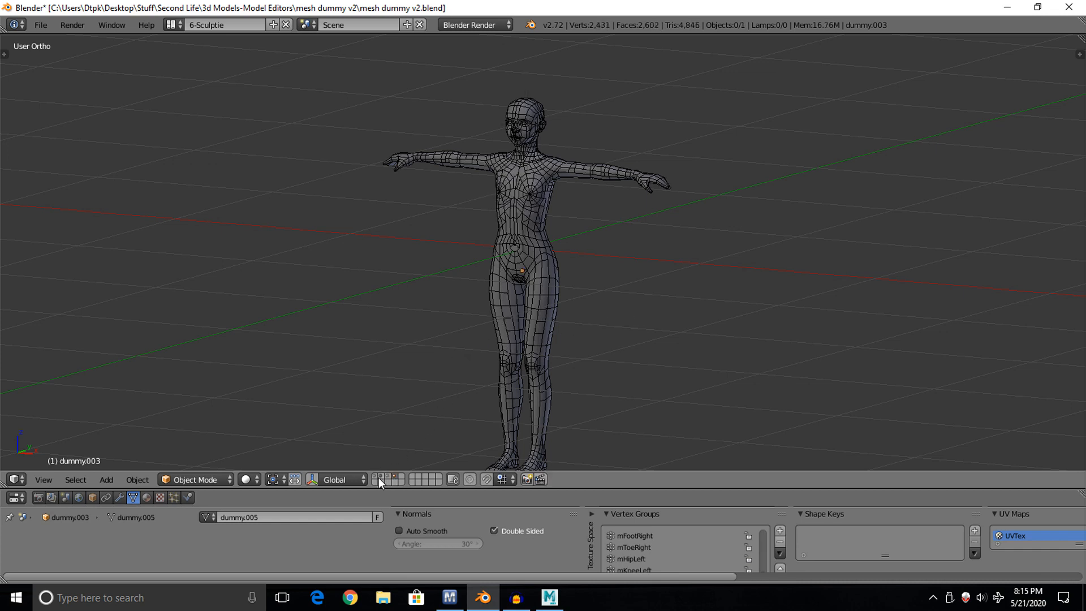
pyautogui.click(375, 478)
pyautogui.click(380, 478)
# Select the flat-chested dummy mesh and bring up the file commands to view the export option.
pyautogui.rightClick(532, 154)
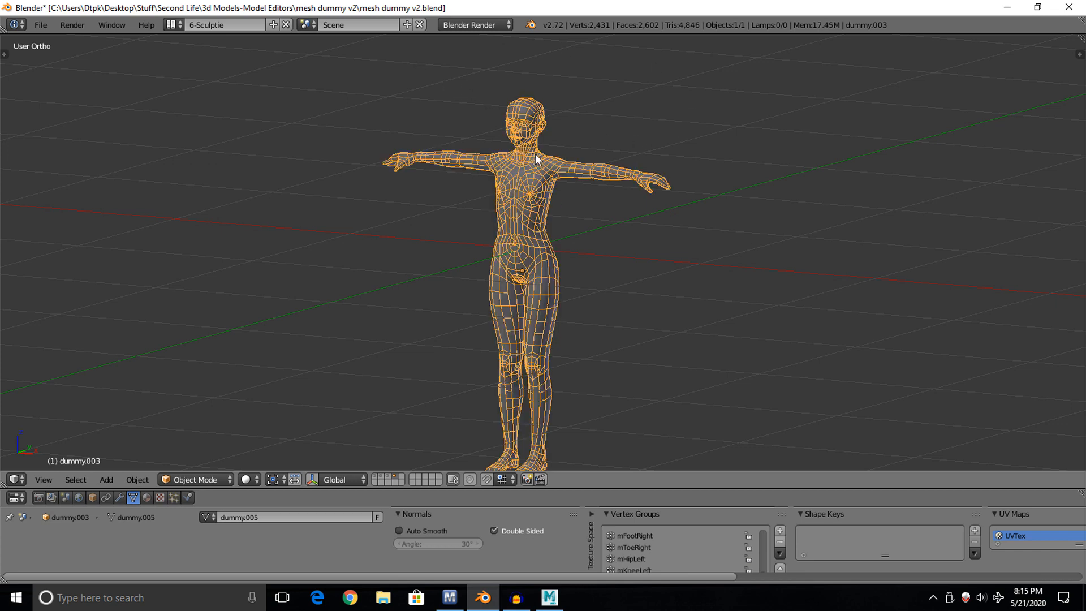
pyautogui.click(50, 26)
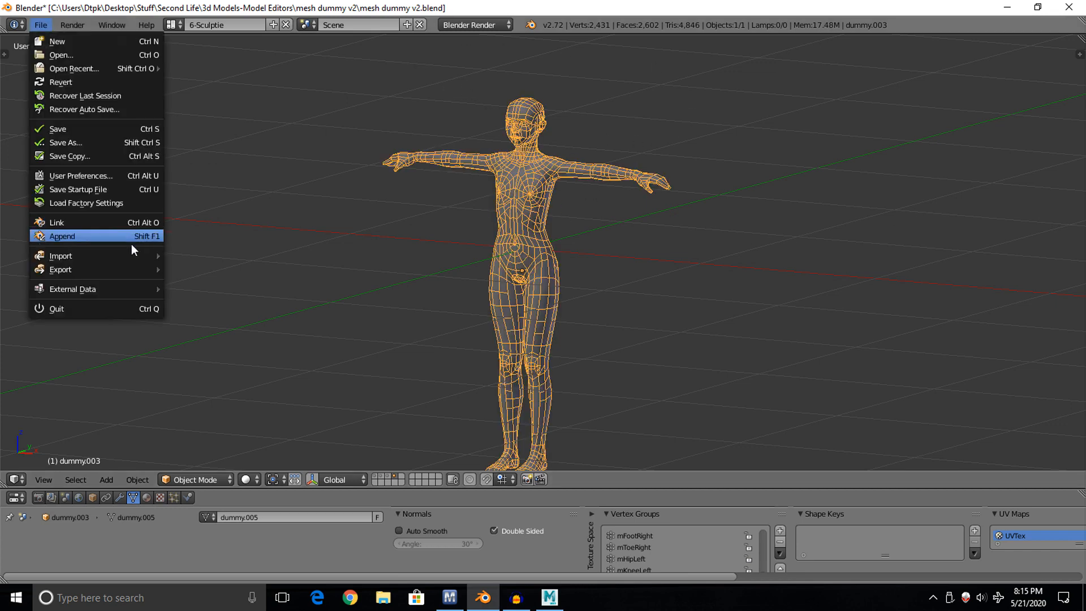
pyautogui.moveTo(142, 267)
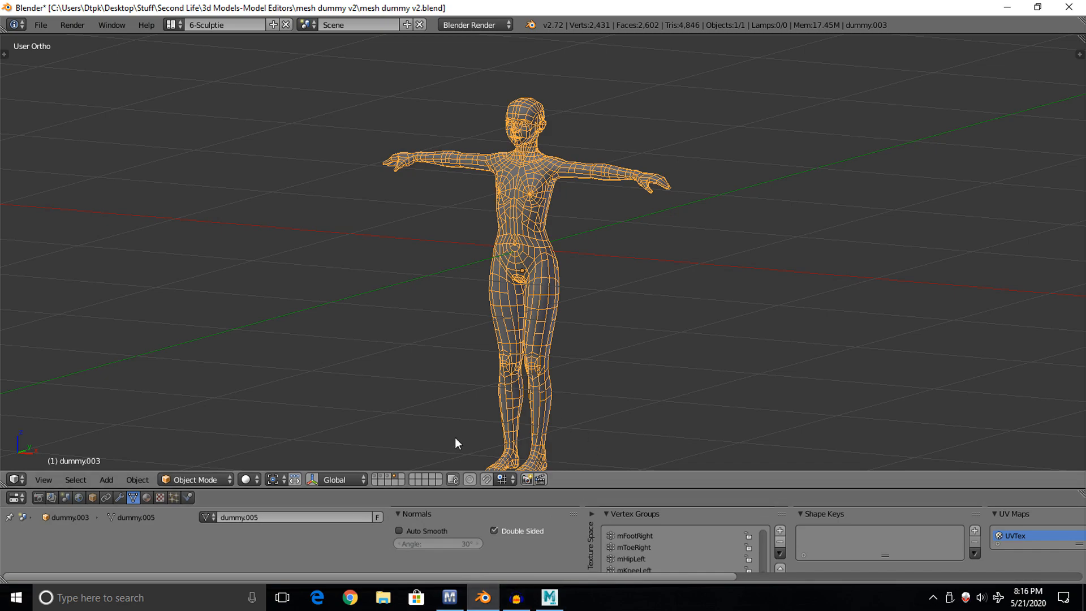
# Switch to Marvelous Designer and frame the whole clothed avatar in the 3D view.
pyautogui.click(450, 596)
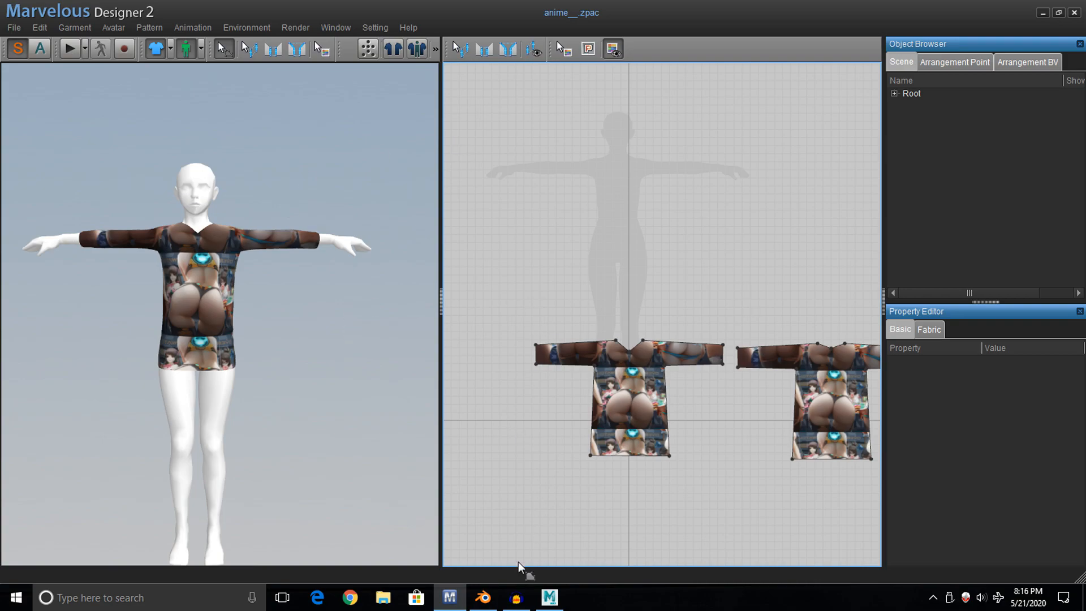
pyautogui.click(482, 599)
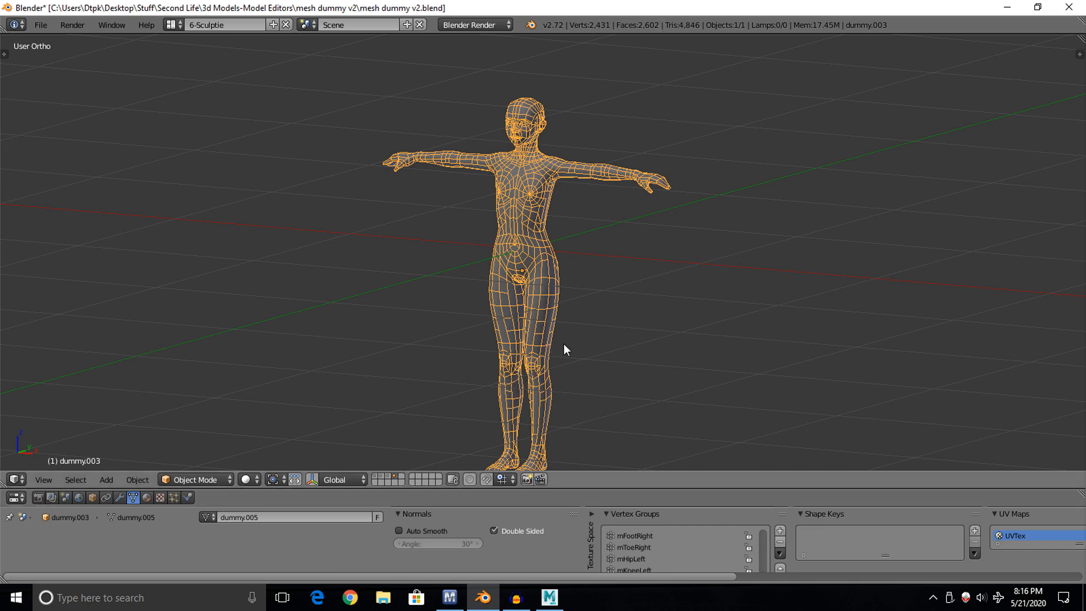
pyautogui.click(449, 597)
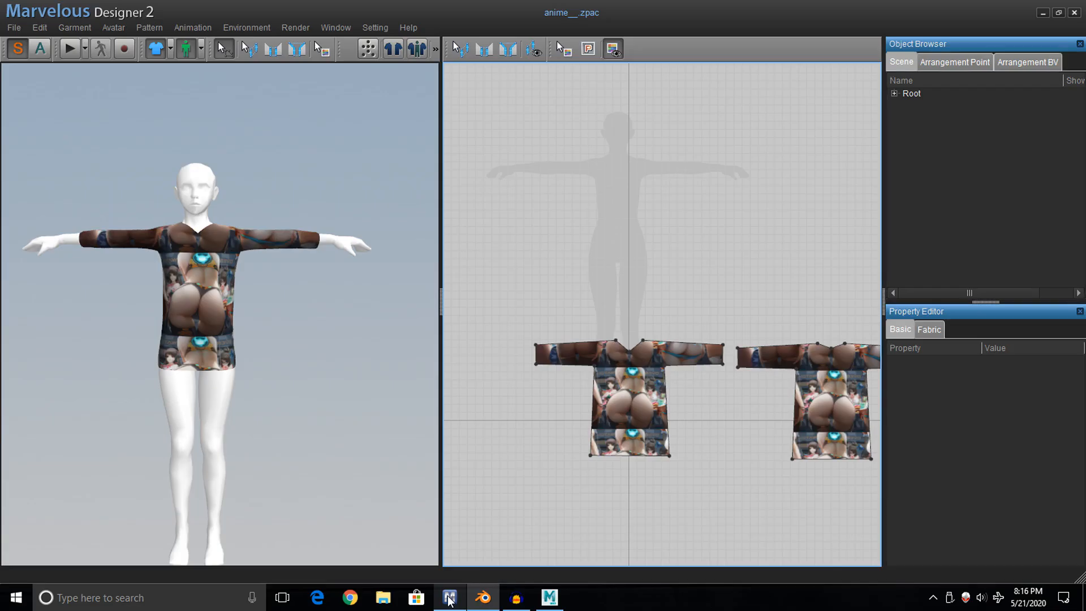
pyautogui.moveTo(320, 316); pyautogui.dragTo(340, 265, button='middle')
pyautogui.moveTo(340, 266); pyautogui.dragTo(346, 297, button='right')
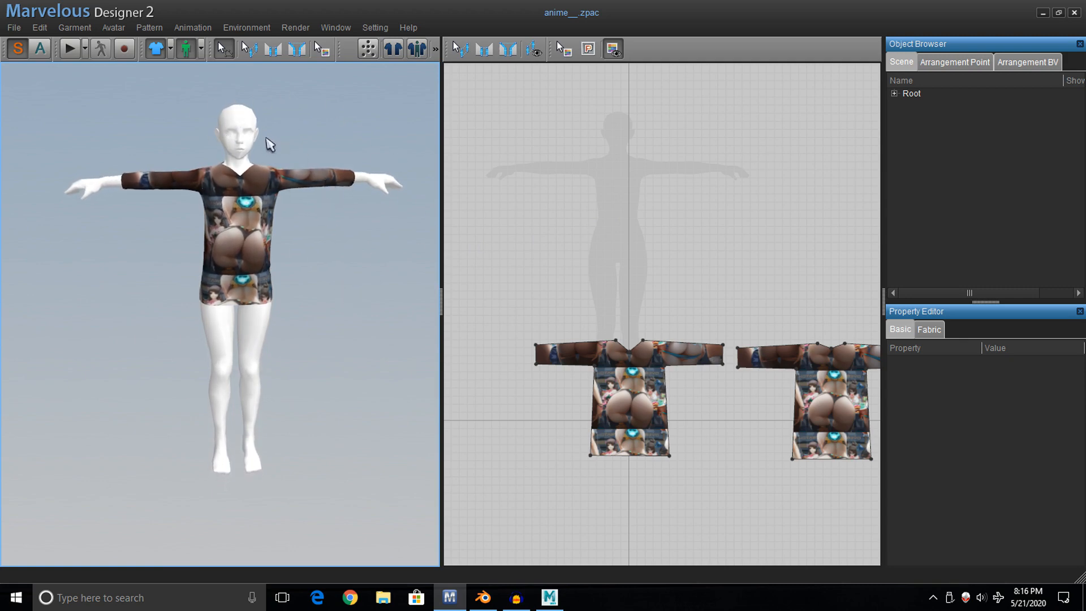
# Look over the file formats offered for importing an avatar, such as Collada and OBJ, without importing anything.
pyautogui.click(14, 27)
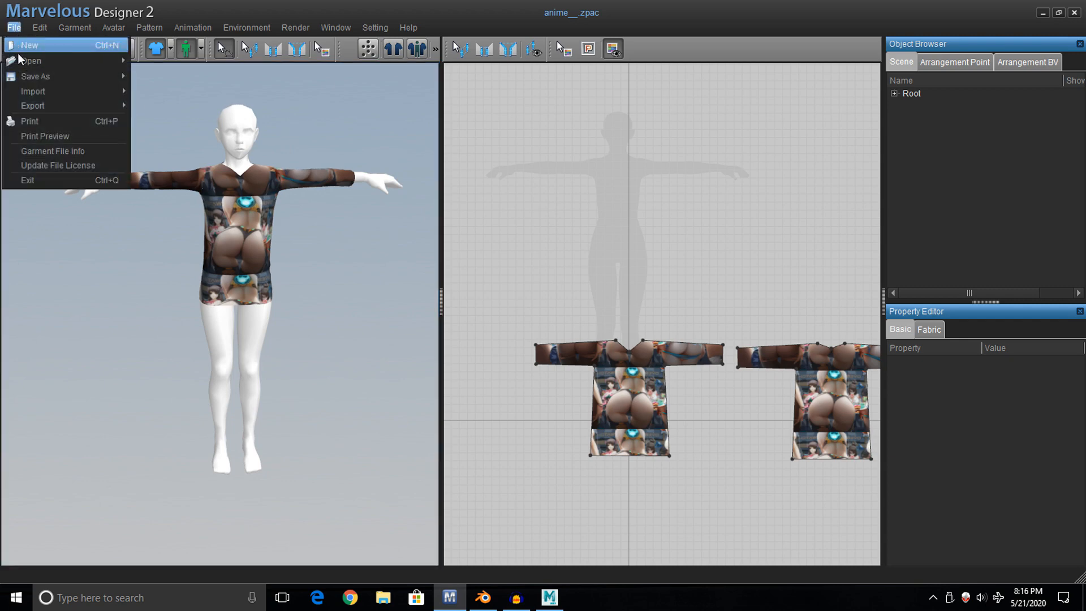
pyautogui.moveTo(56, 92)
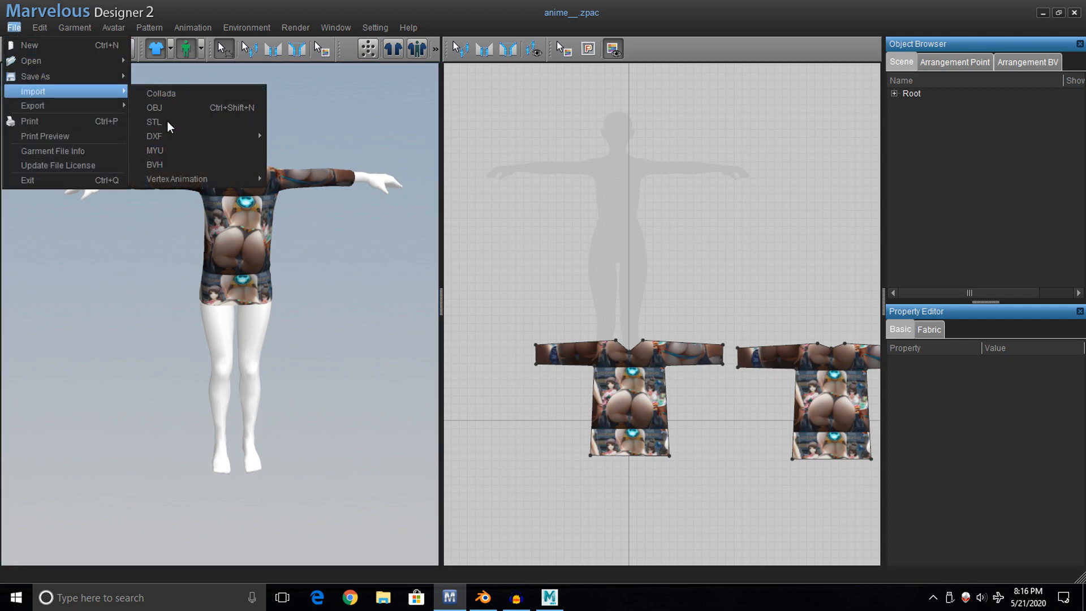
pyautogui.moveTo(203, 142)
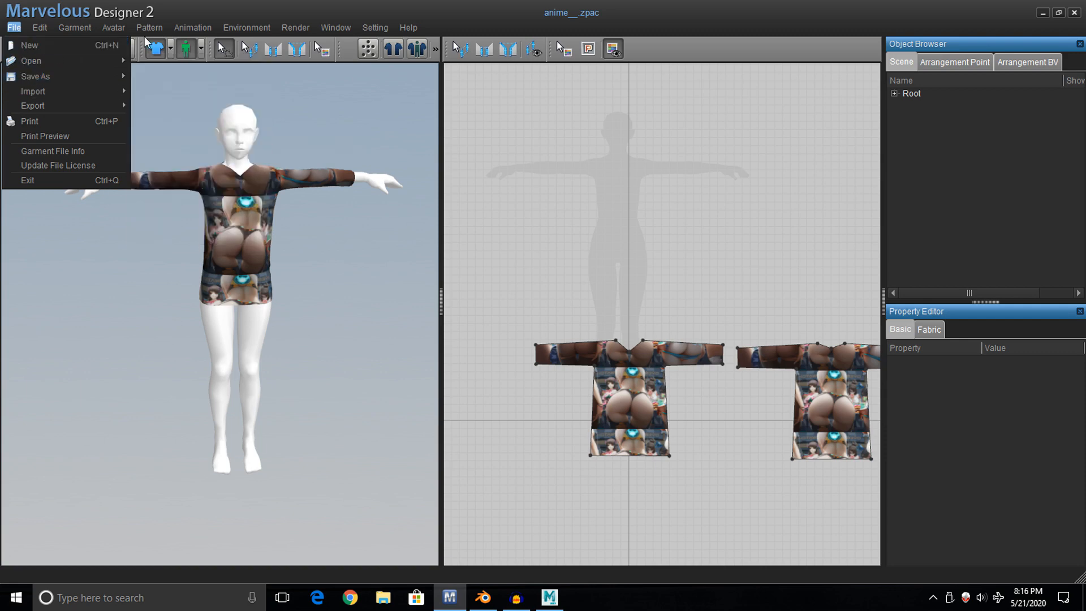
pyautogui.moveTo(375, 27)
pyautogui.click(443, 8)
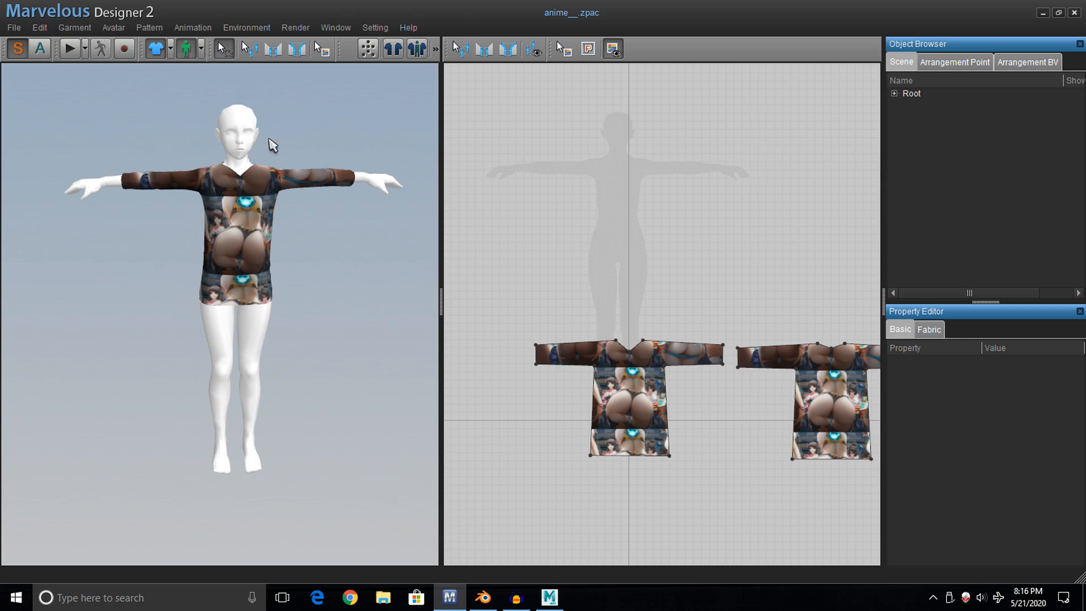
# Examine the clothed avatar from several angles and identify the two flat shirt patterns in the pattern area.
pyautogui.moveTo(272, 146); pyautogui.dragTo(310, 123, button='right')
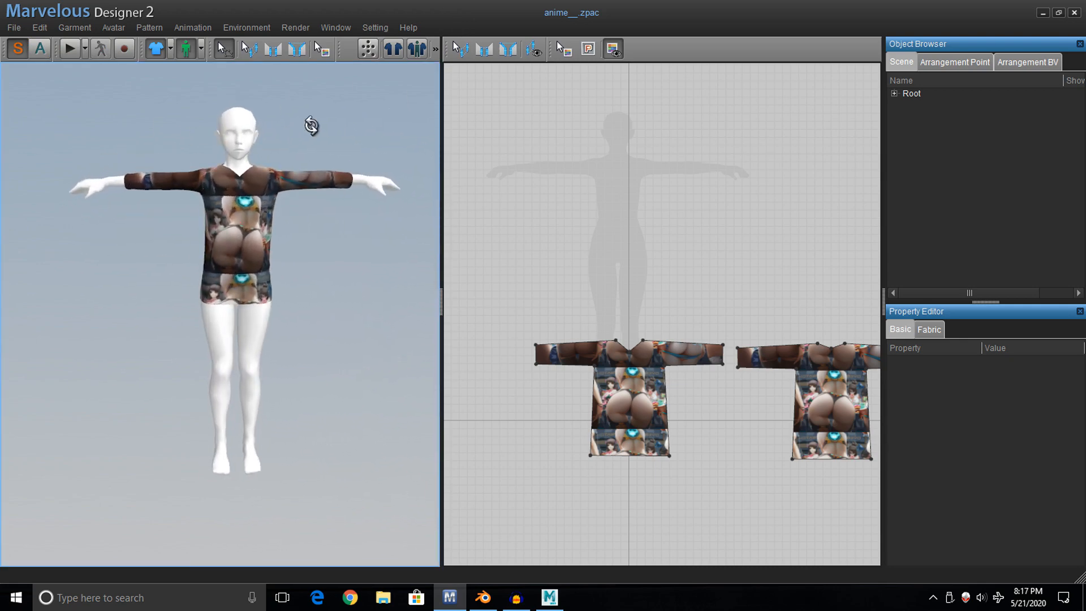
pyautogui.moveTo(146, 126); pyautogui.dragTo(107, 127, button='right')
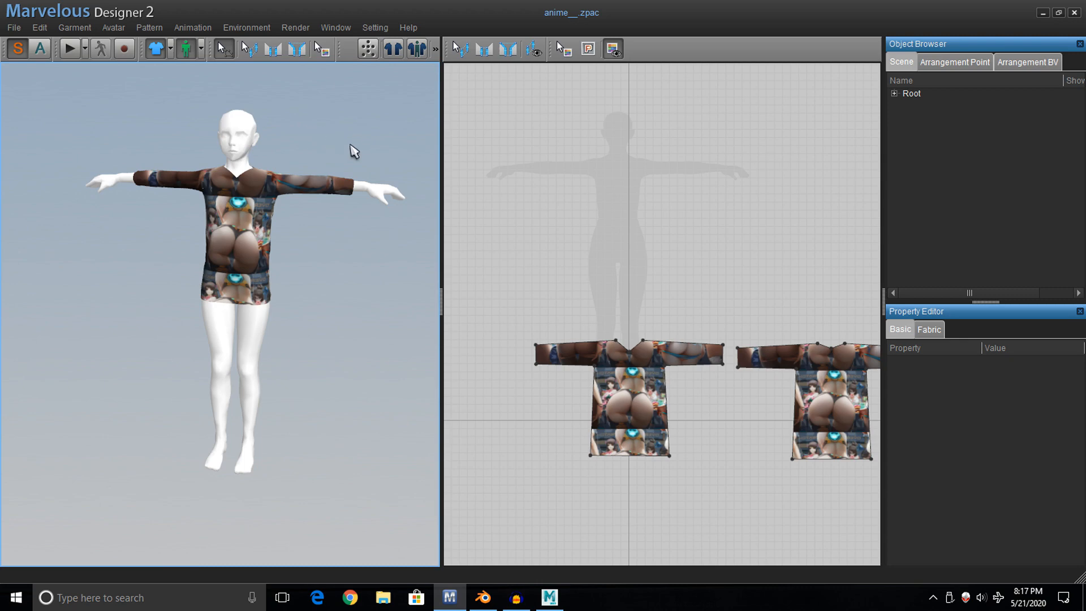
pyautogui.moveTo(355, 145); pyautogui.dragTo(405, 154, button='right')
pyautogui.scroll(3, 698, 281)
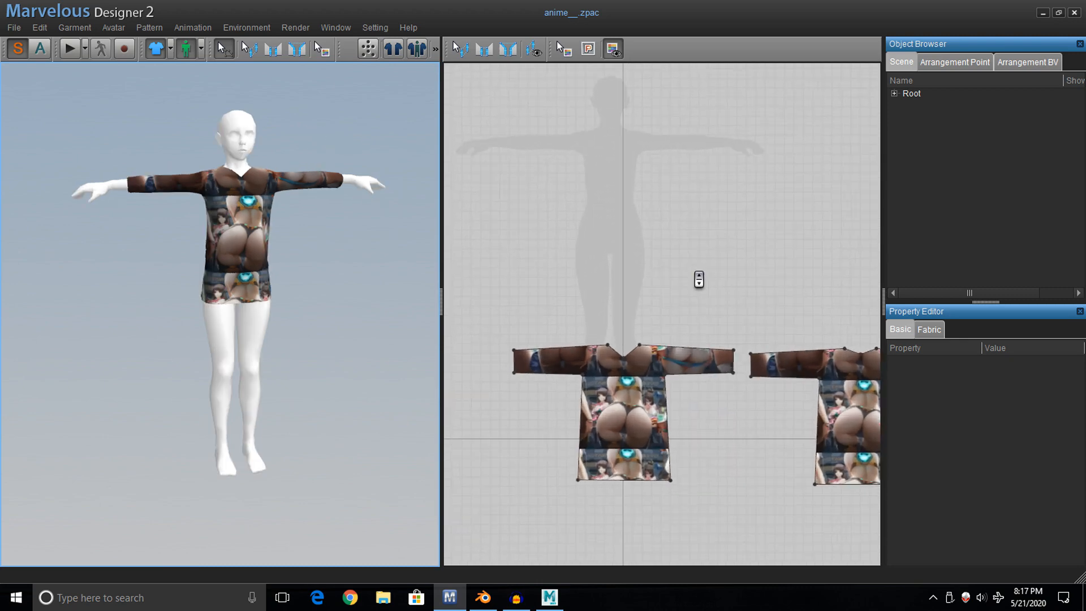
pyautogui.moveTo(712, 298); pyautogui.dragTo(641, 213, button='right')
pyautogui.scroll(-1, 641, 214)
pyautogui.click(741, 284)
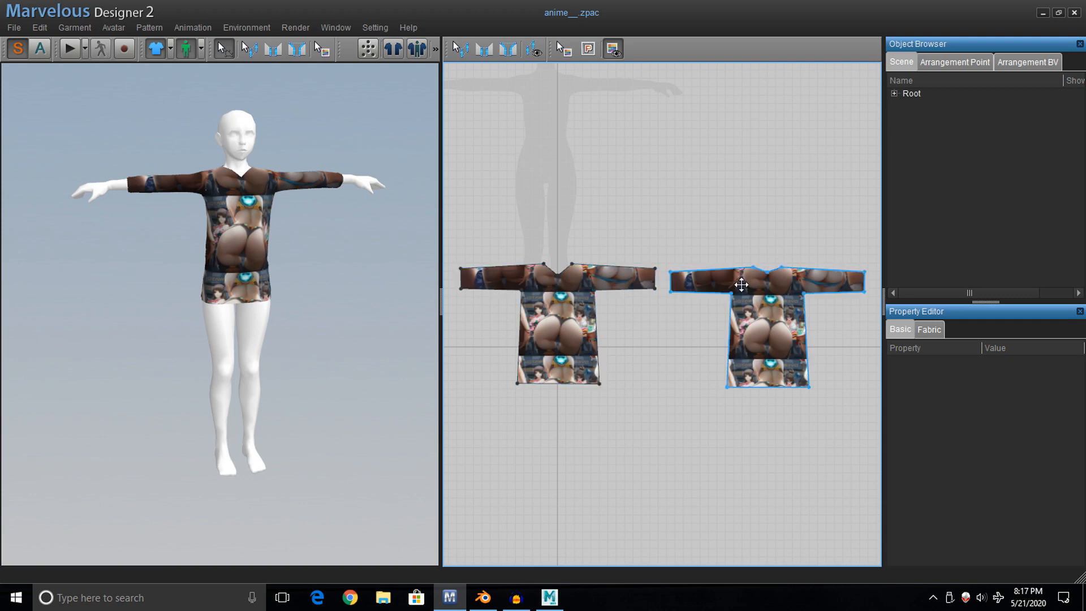
pyautogui.click(522, 302)
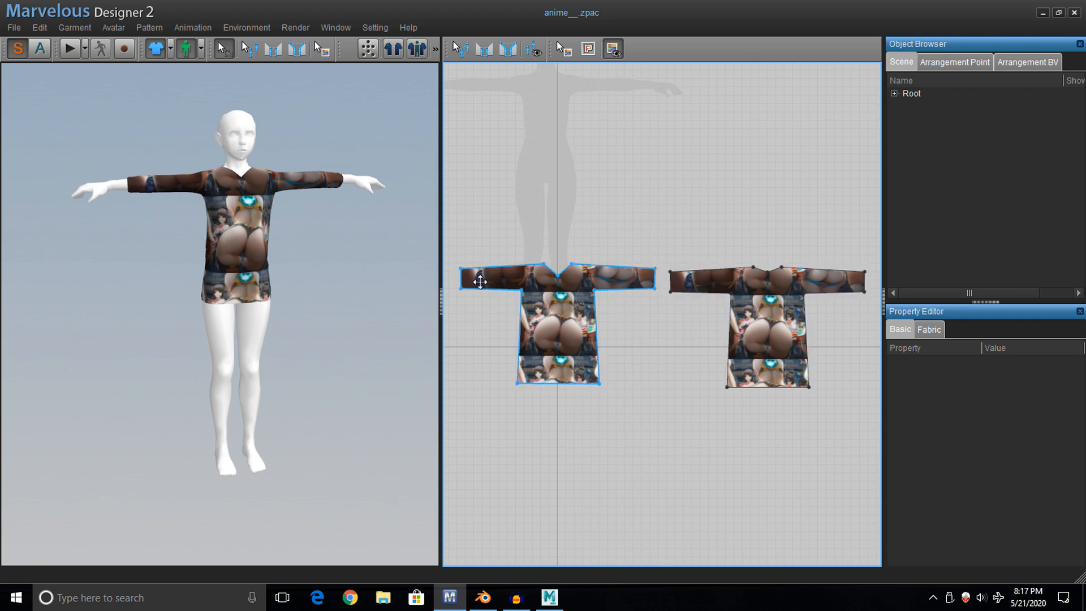
pyautogui.click(792, 271)
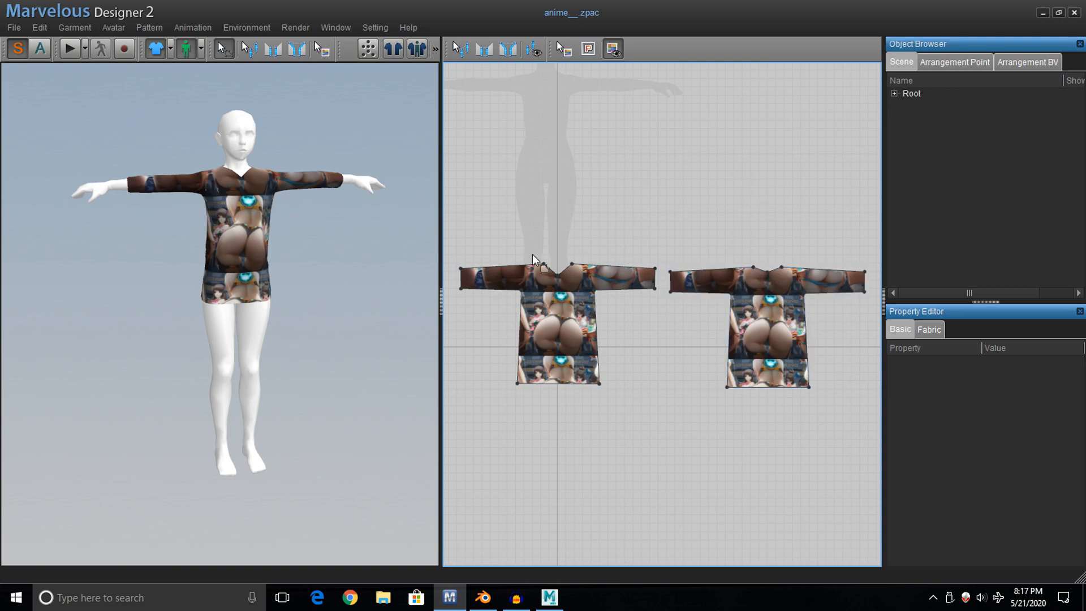
pyautogui.moveTo(591, 185); pyautogui.dragTo(661, 257, button='right')
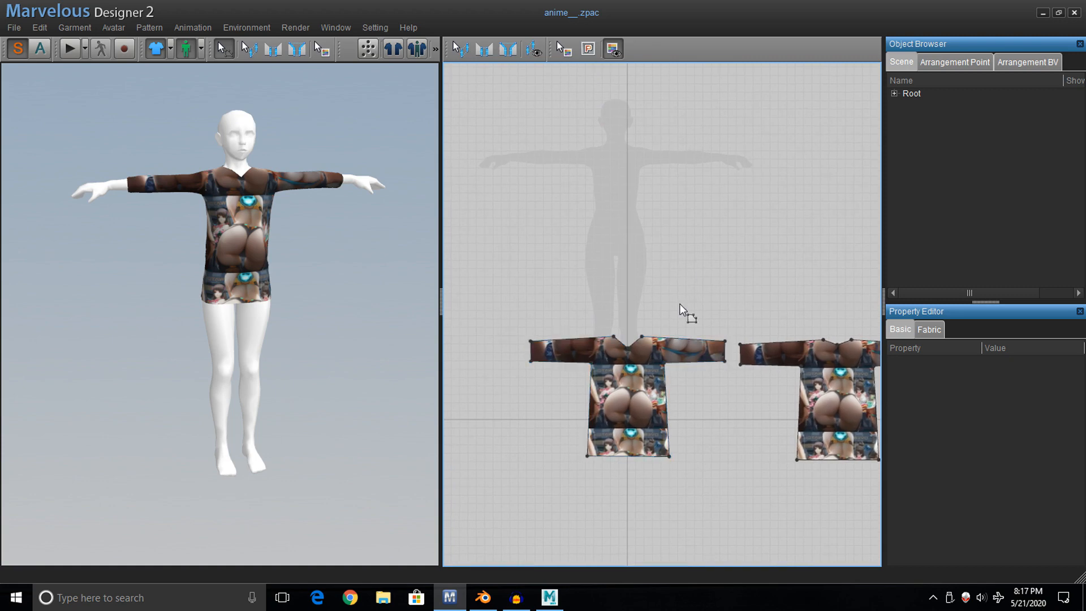
# Freeze both shirt patterns on the avatar using the Pattern Only option.
pyautogui.moveTo(512, 282); pyautogui.dragTo(1070, 504)
pyautogui.rightClick(215, 176)
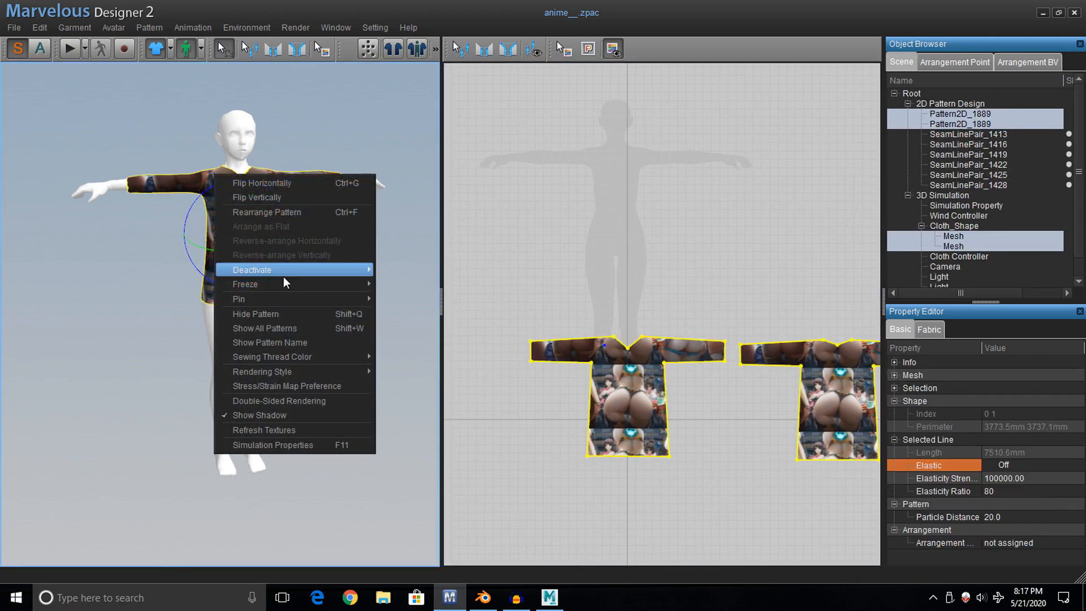
pyautogui.moveTo(300, 285)
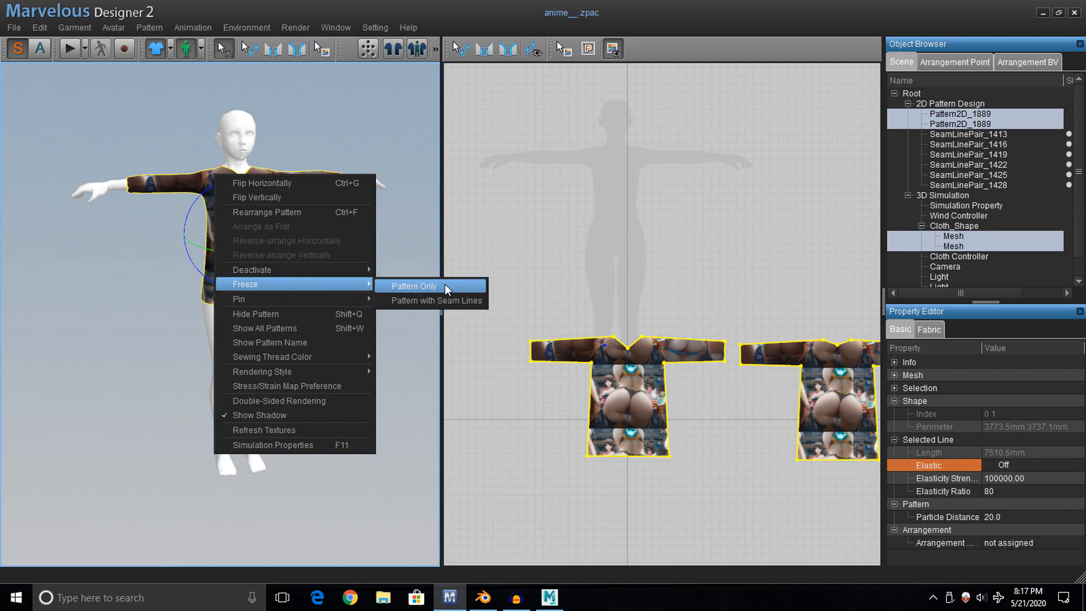
pyautogui.click(464, 288)
# Examine the frozen shirt on the avatar up close and the avatar silhouette's head and arm in the pattern area.
pyautogui.scroll(5, 146, 135)
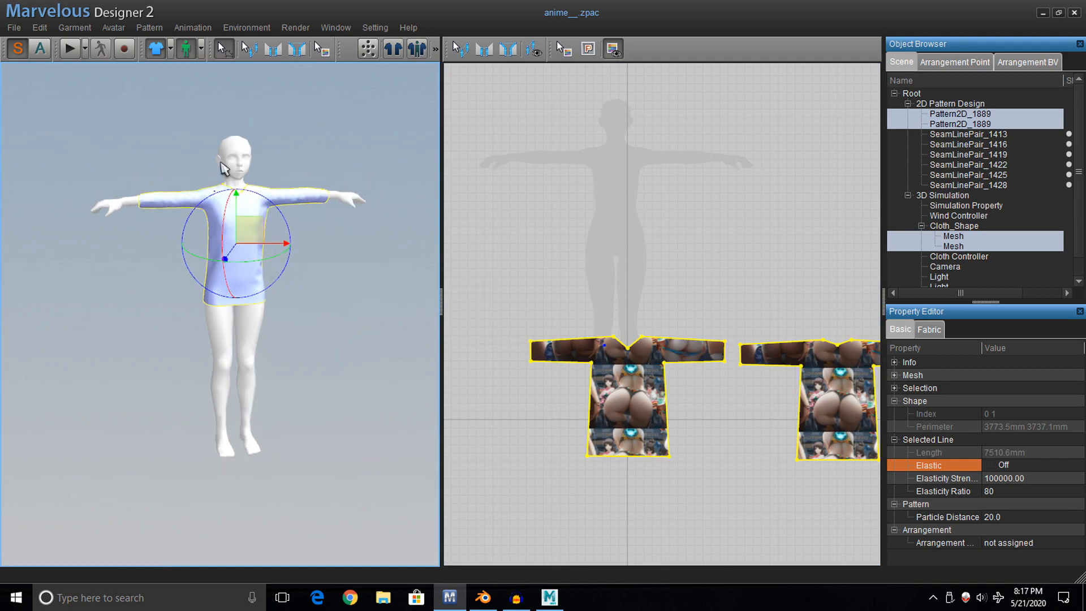
pyautogui.scroll(5, 175, 243)
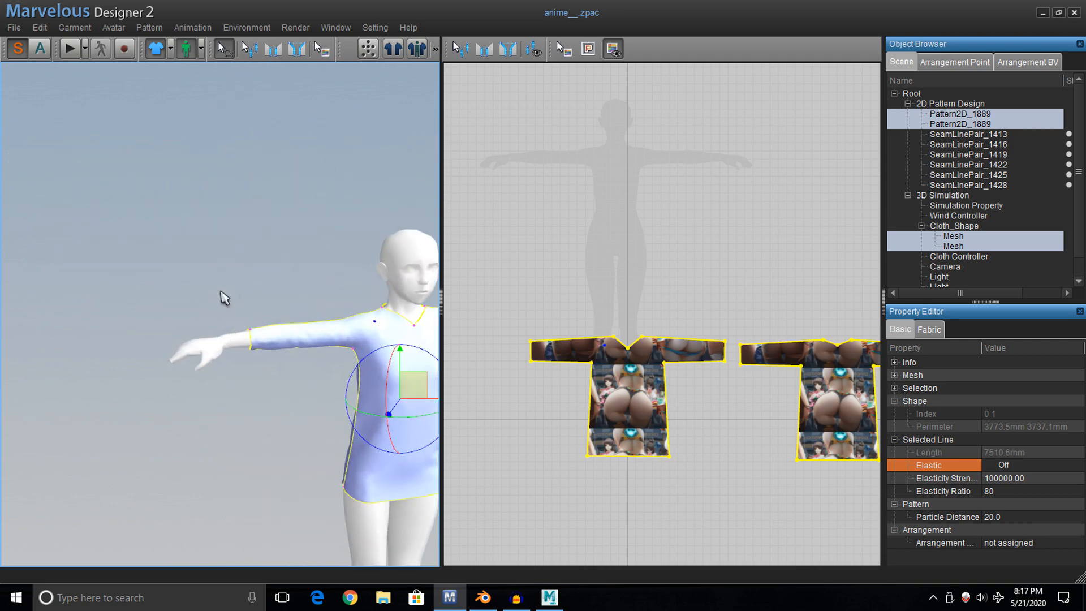
pyautogui.moveTo(224, 287); pyautogui.dragTo(217, 280, button='right')
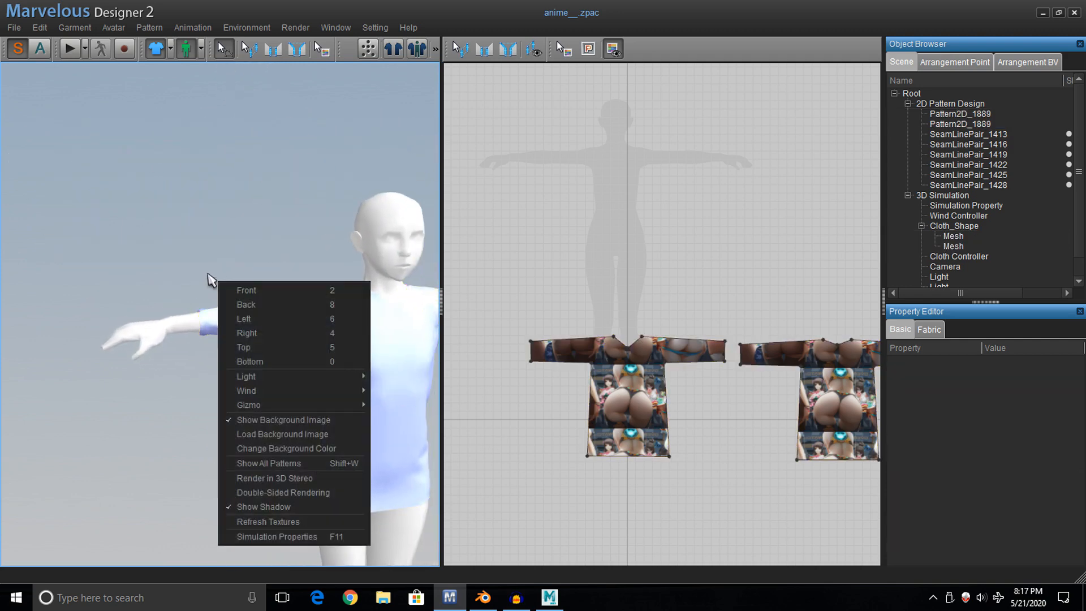
pyautogui.moveTo(183, 313); pyautogui.dragTo(171, 309, button='right')
pyautogui.scroll(5, 592, 124)
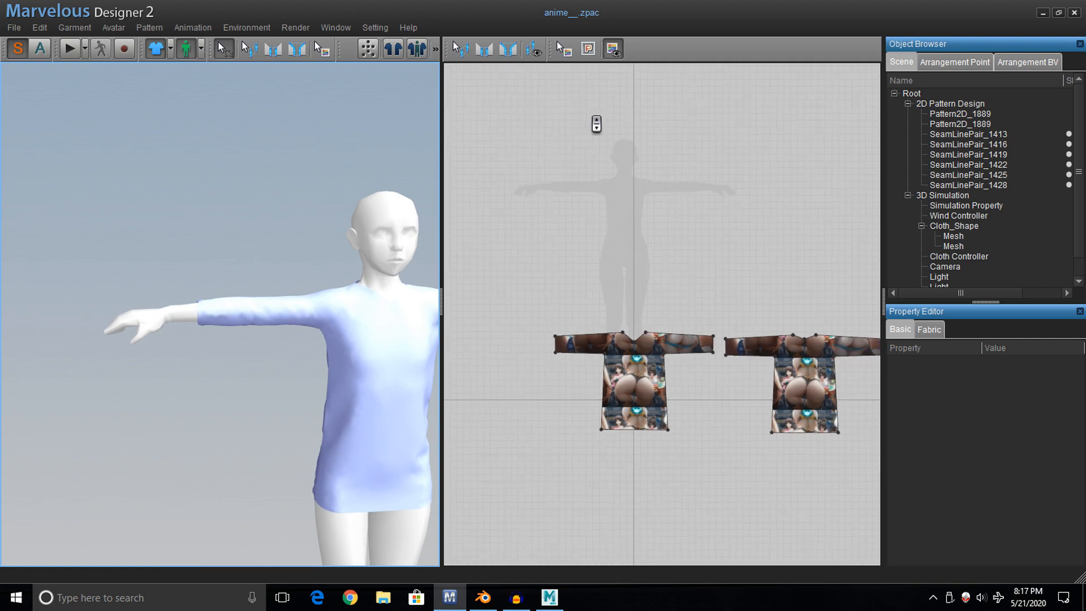
pyautogui.moveTo(603, 131); pyautogui.dragTo(761, 285, button='middle')
pyautogui.scroll(4, 712, 232)
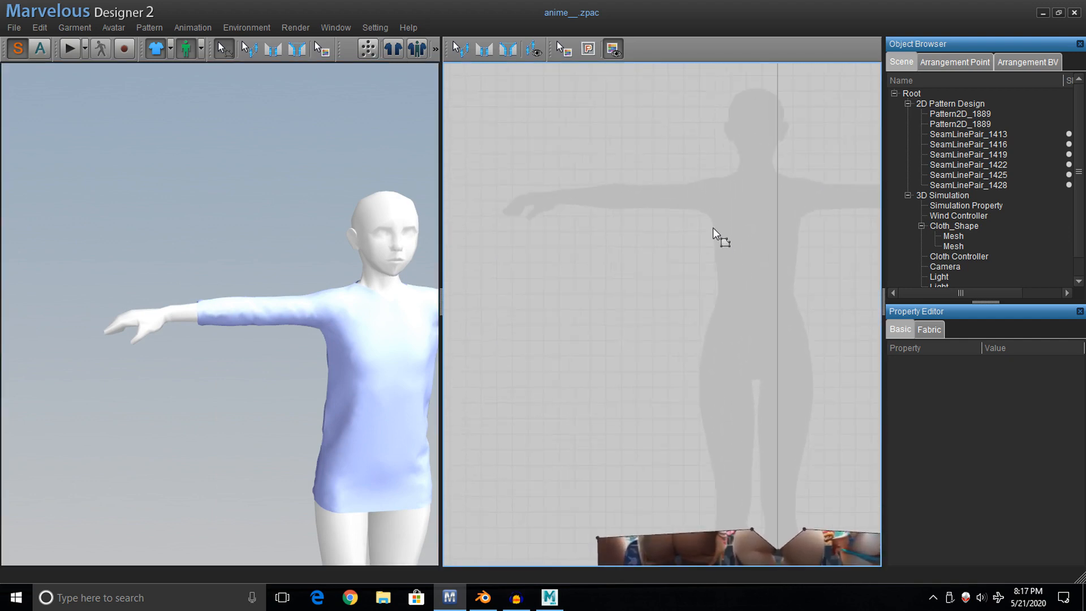
pyautogui.moveTo(586, 138); pyautogui.dragTo(651, 212, button='middle')
pyautogui.scroll(-2, 642, 214)
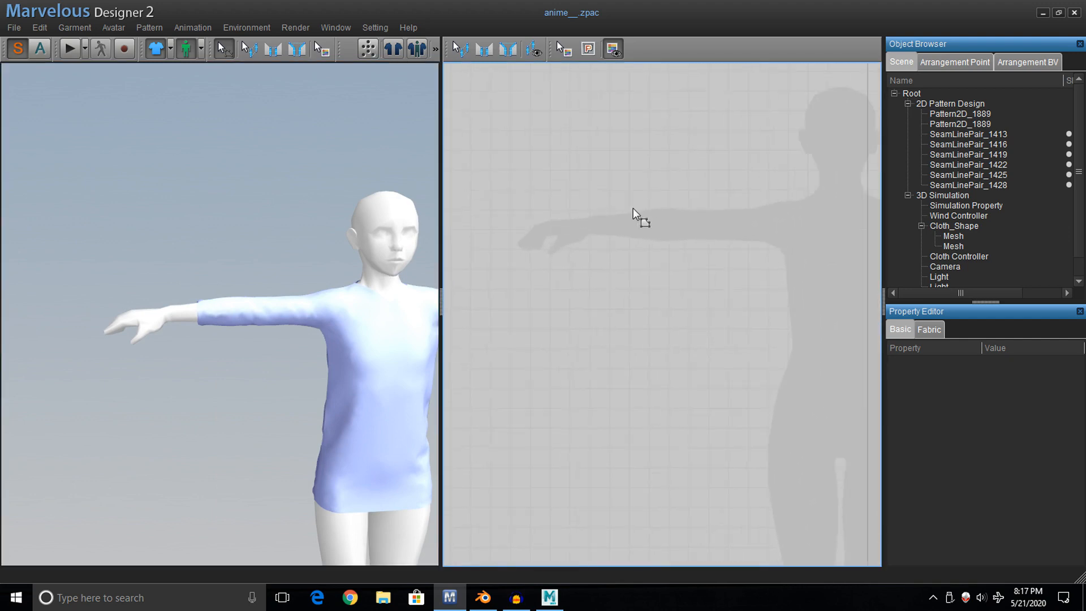
pyautogui.scroll(5, 641, 214)
pyautogui.scroll(-5, 640, 208)
pyautogui.scroll(-3, 641, 215)
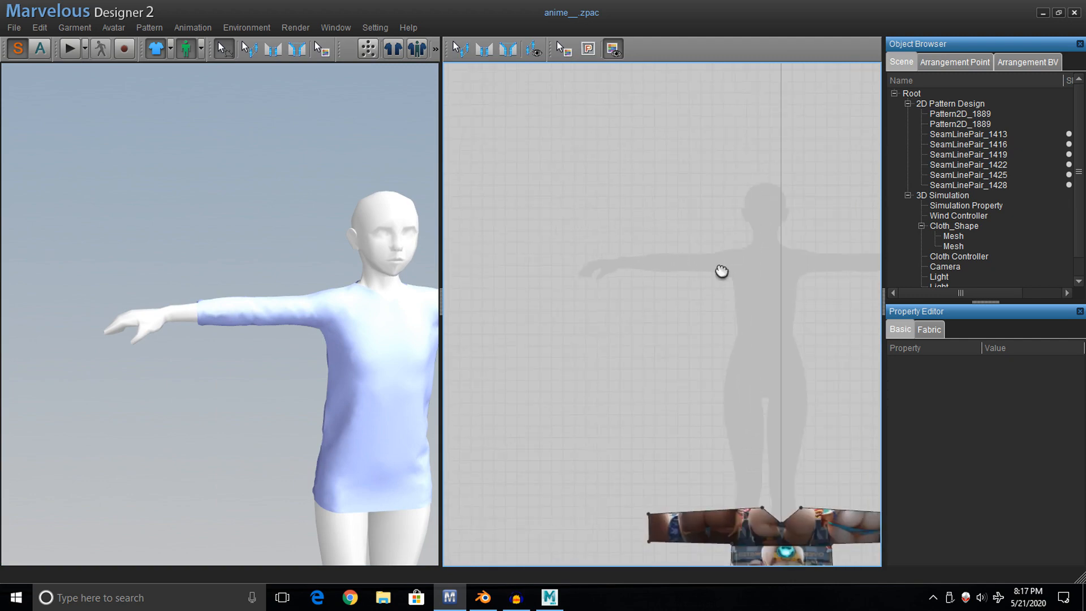
pyautogui.moveTo(720, 269); pyautogui.dragTo(711, 291, button='middle')
pyautogui.scroll(-1, 744, 281)
pyautogui.scroll(5, 744, 271)
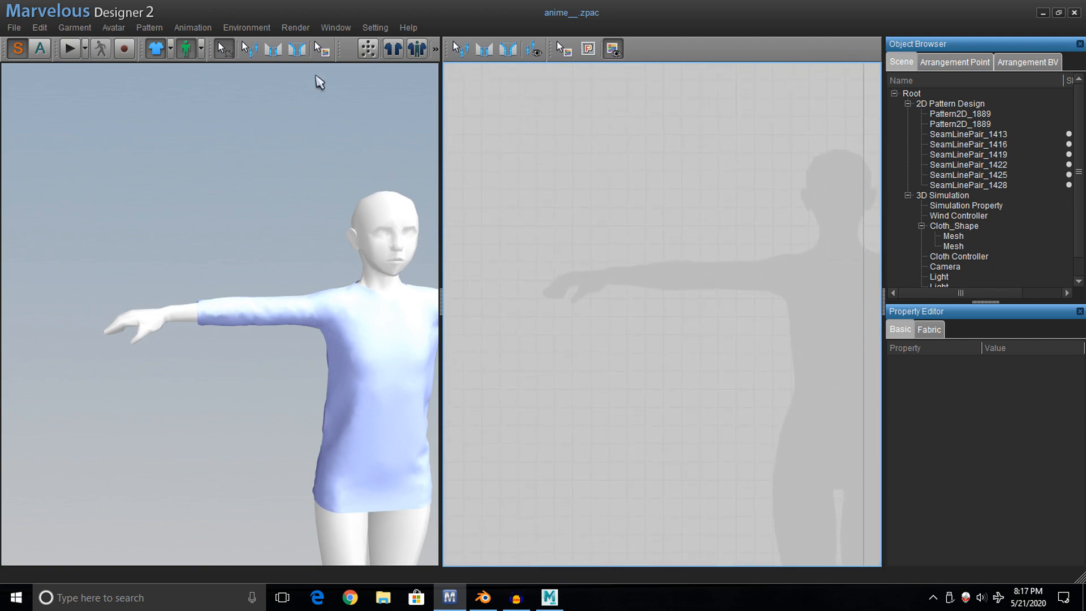
# Draw a freeform seven-point polygon pattern above the avatar silhouette's outstretched arm, and delete it.
pyautogui.click(151, 31)
pyautogui.moveTo(165, 44)
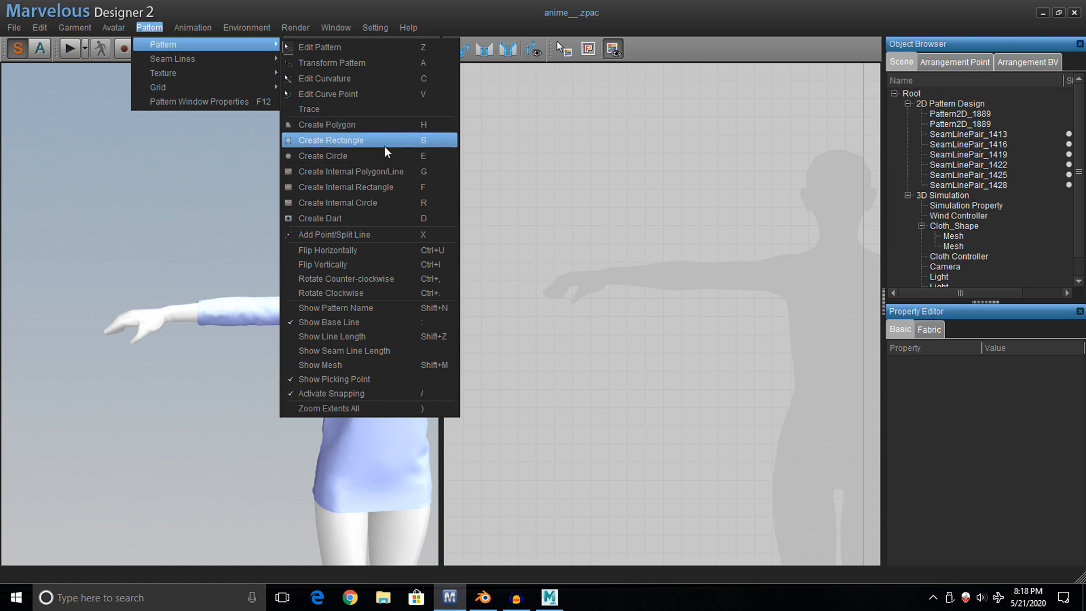
pyautogui.click(401, 125)
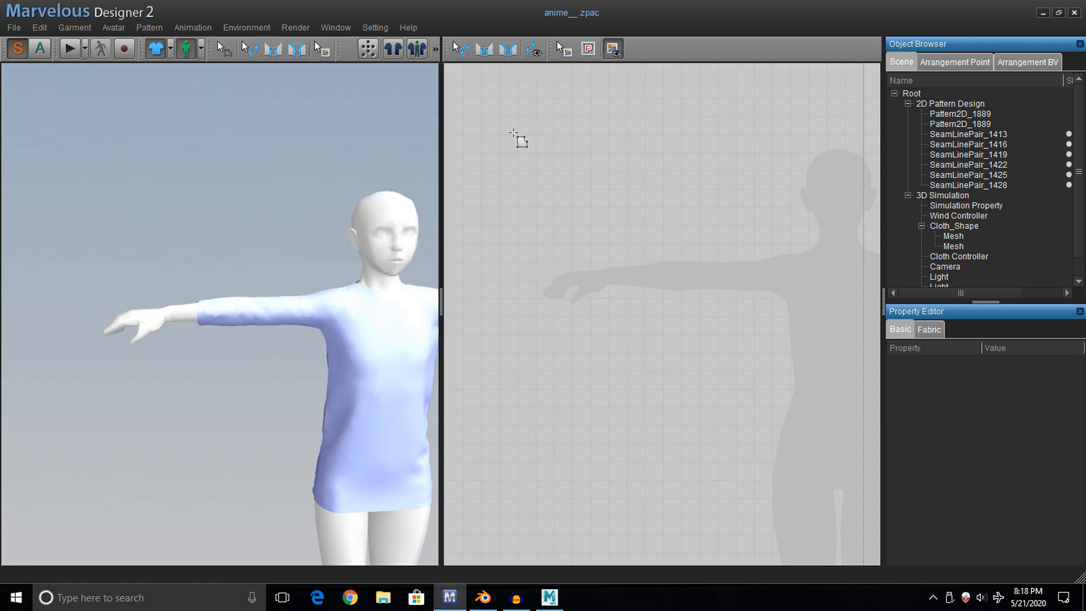
pyautogui.click(615, 159)
pyautogui.click(715, 159)
pyautogui.click(743, 202)
pyautogui.click(771, 217)
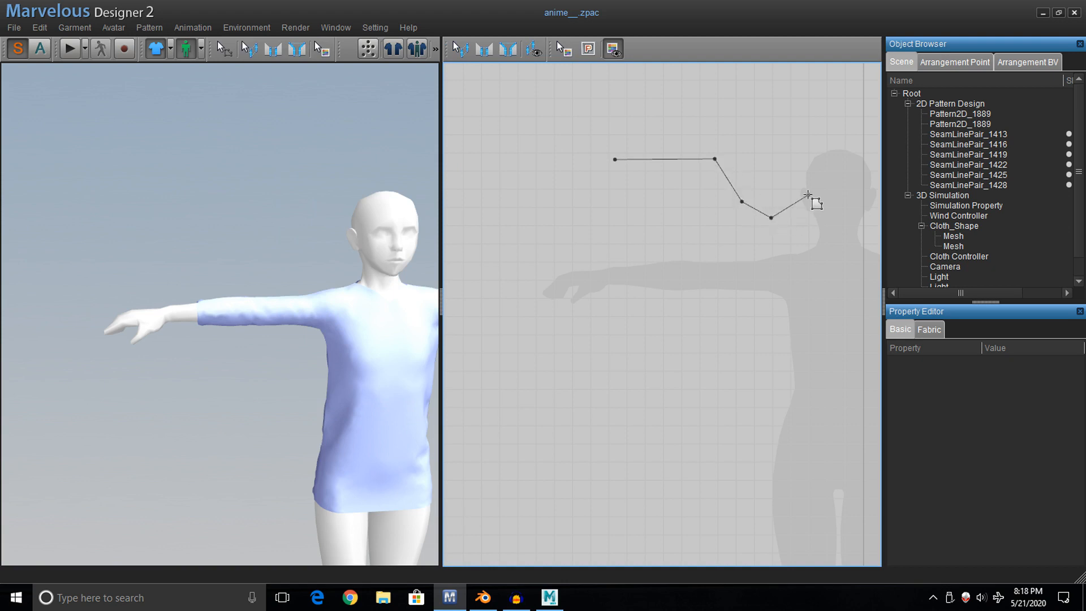
pyautogui.click(808, 195)
pyautogui.click(622, 113)
pyautogui.click(614, 117)
pyautogui.click(615, 160)
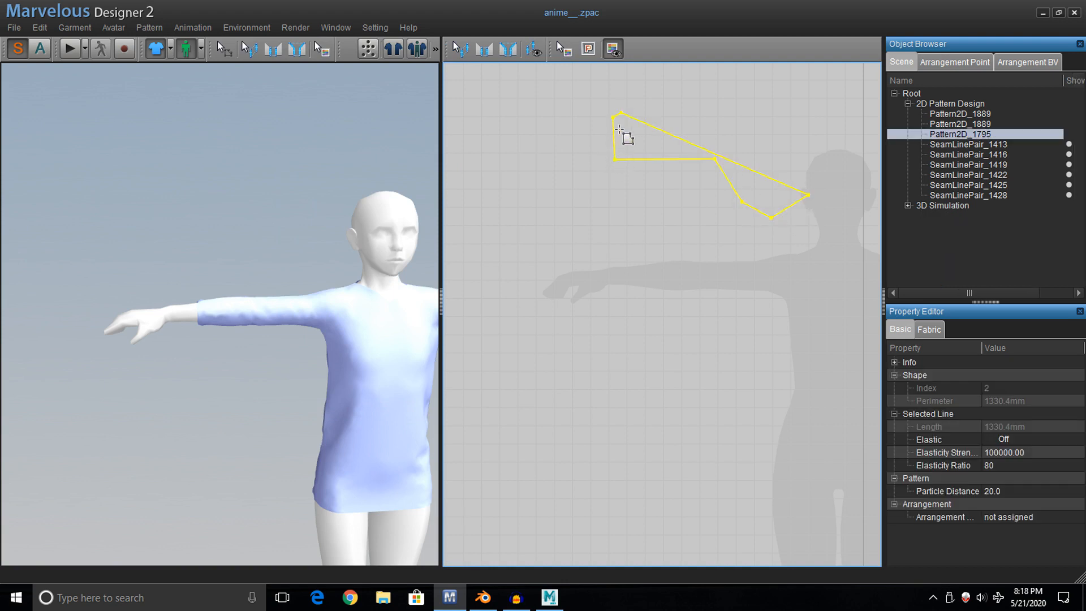
pyautogui.press('Delete')
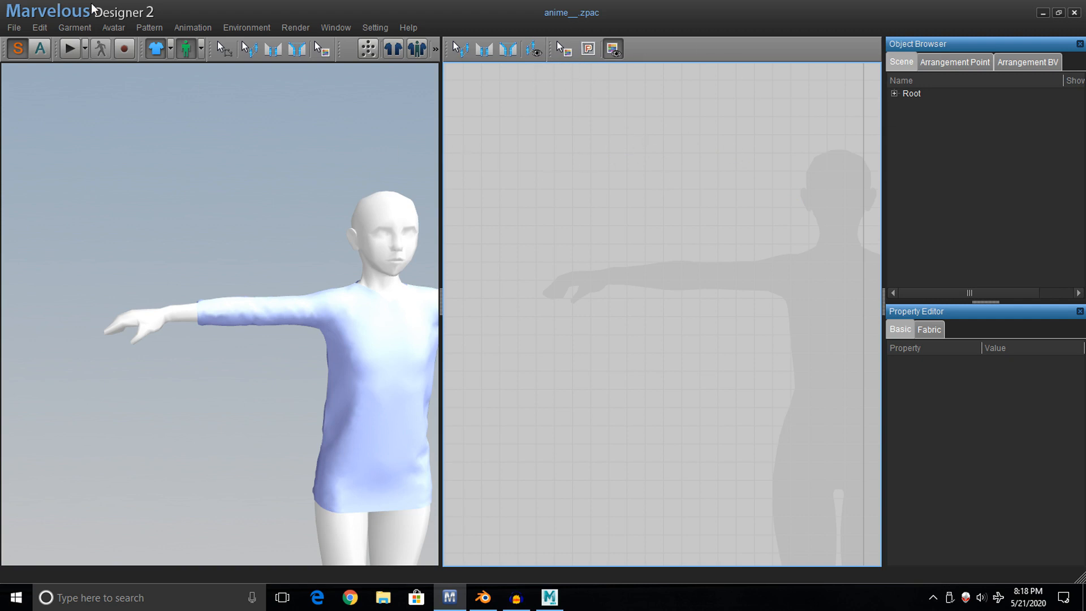
# Create a rectangular pattern about 58 by 136 mm over the avatar silhouette's wrist and bring it into the 3D garment view.
pyautogui.click(150, 28)
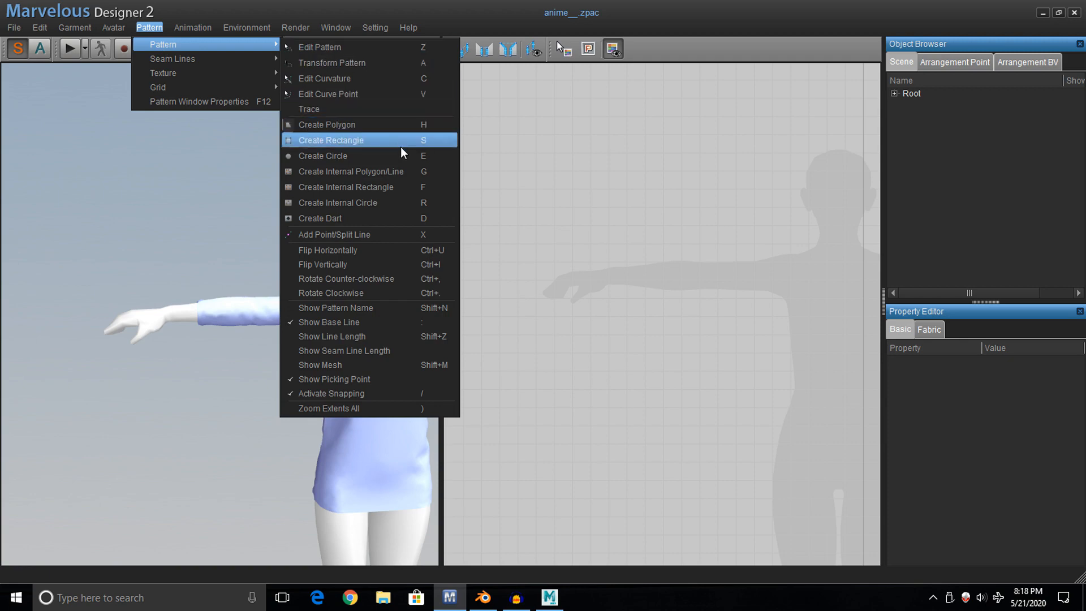
pyautogui.click(401, 145)
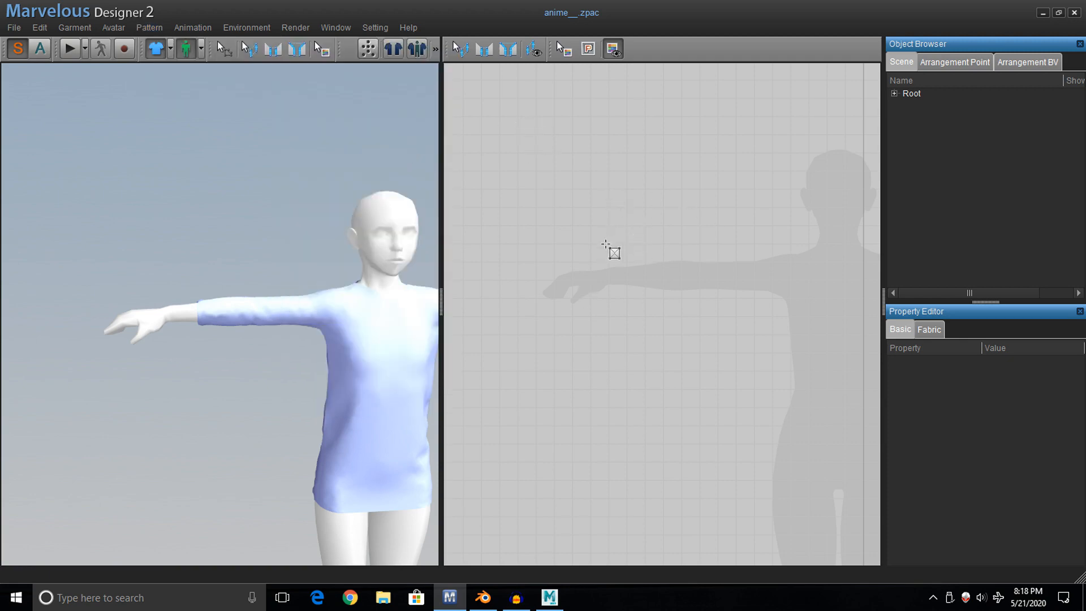
pyautogui.moveTo(606, 244); pyautogui.dragTo(626, 293)
pyautogui.click(627, 293)
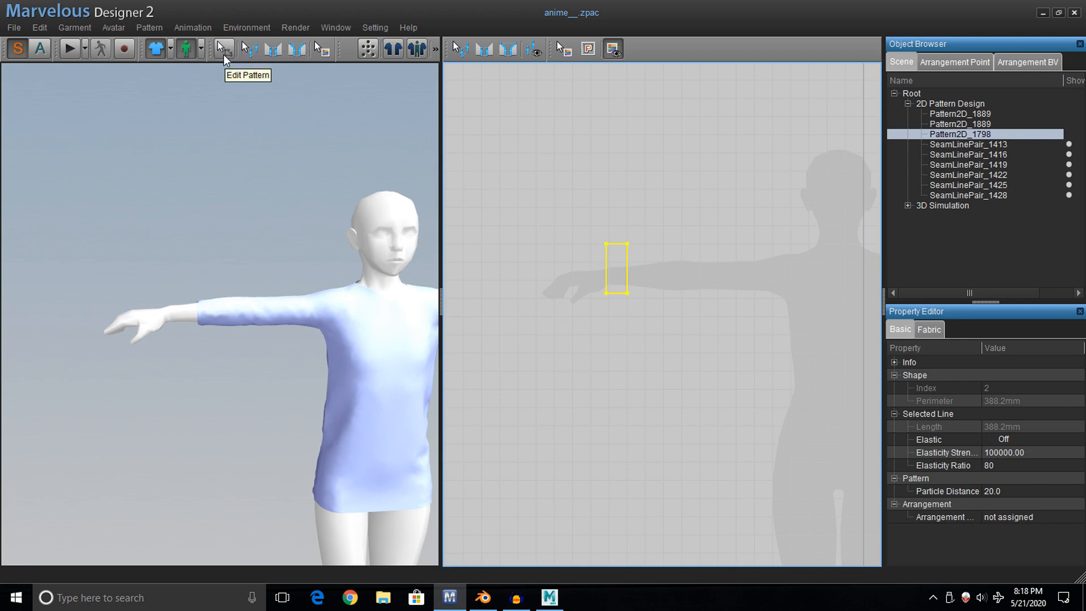
pyautogui.click(224, 52)
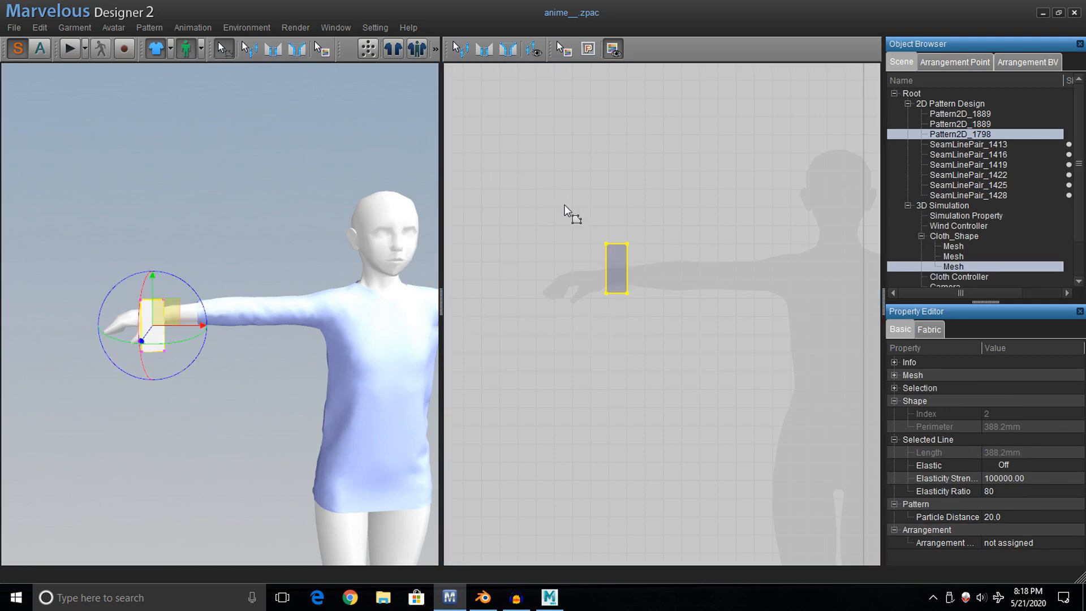
pyautogui.click(434, 50)
# Move the rectangle pattern up beside the silhouette's head, and return it to the wrist.
pyautogui.moveTo(289, 275); pyautogui.dragTo(300, 261, button='middle')
pyautogui.moveTo(602, 287); pyautogui.dragTo(796, 170)
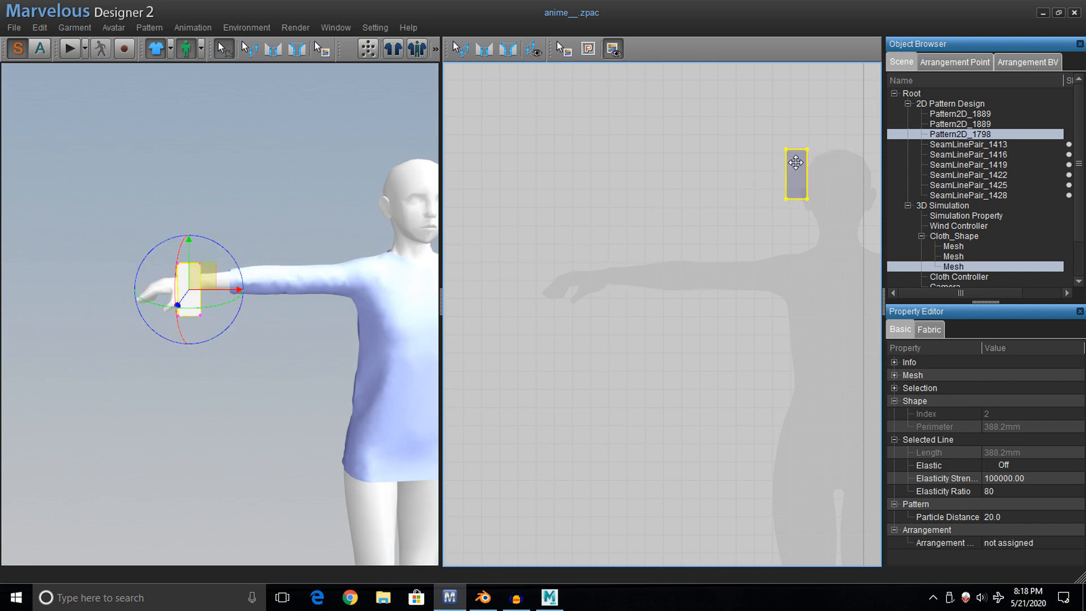
pyautogui.moveTo(796, 162); pyautogui.dragTo(625, 266)
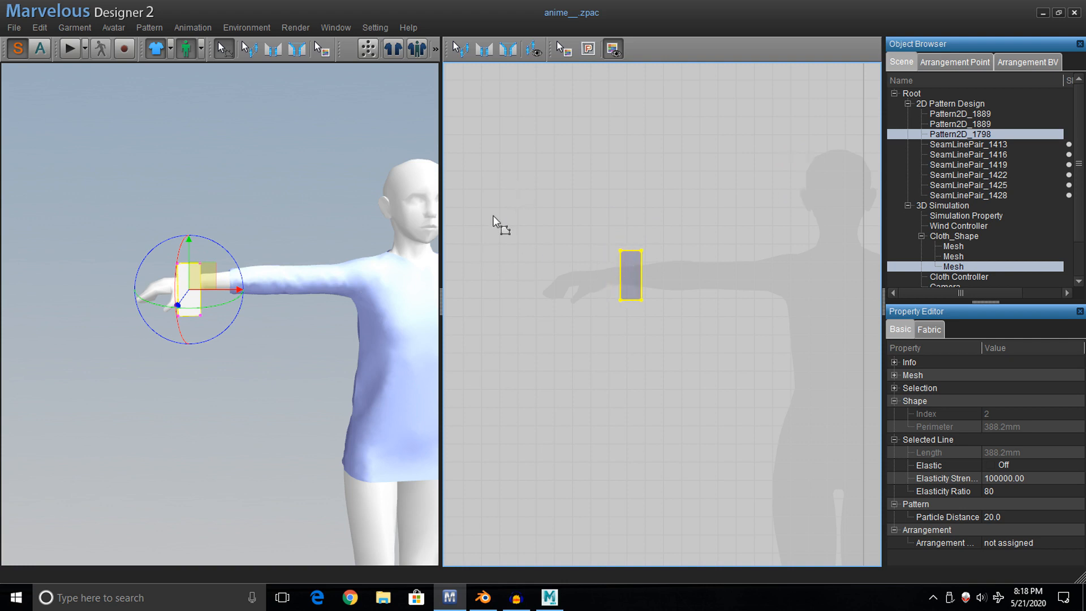
# Reposition the 3D rectangle in front of the avatar's wrist, lowering it and shifting it along the arm.
pyautogui.moveTo(342, 281); pyautogui.dragTo(326, 258, button='right')
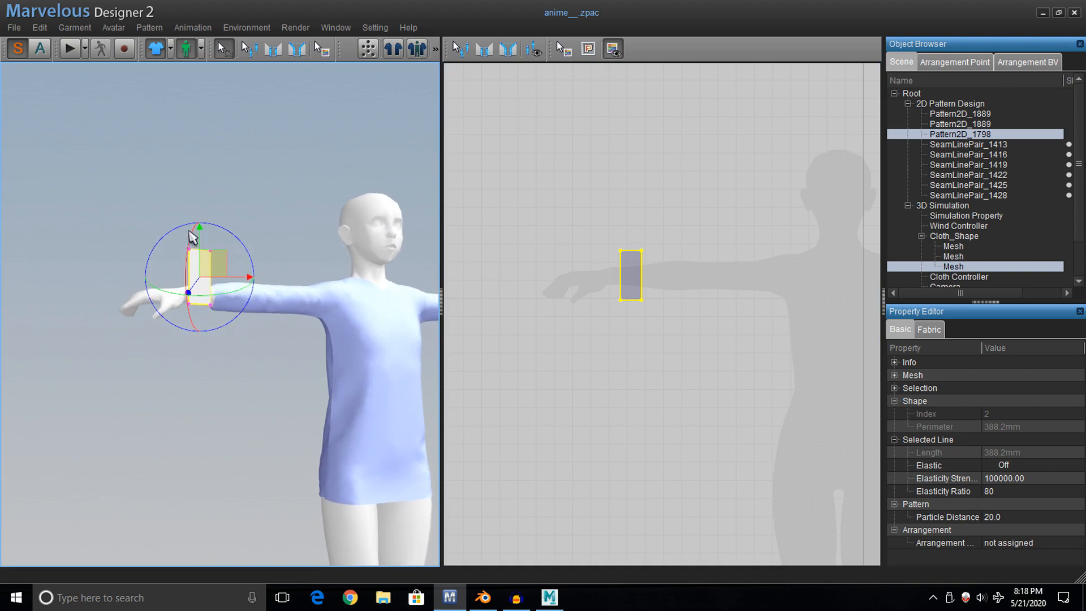
pyautogui.moveTo(193, 237); pyautogui.dragTo(193, 253)
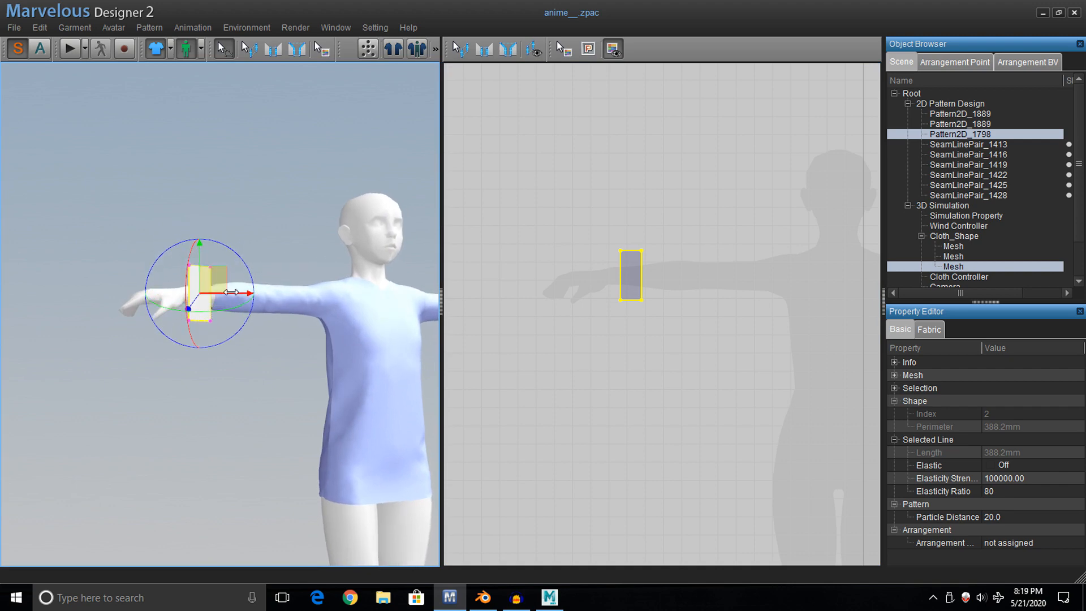
pyautogui.moveTo(231, 291); pyautogui.dragTo(236, 292)
pyautogui.moveTo(257, 291); pyautogui.dragTo(176, 382, button='right')
pyautogui.moveTo(177, 382); pyautogui.dragTo(210, 382)
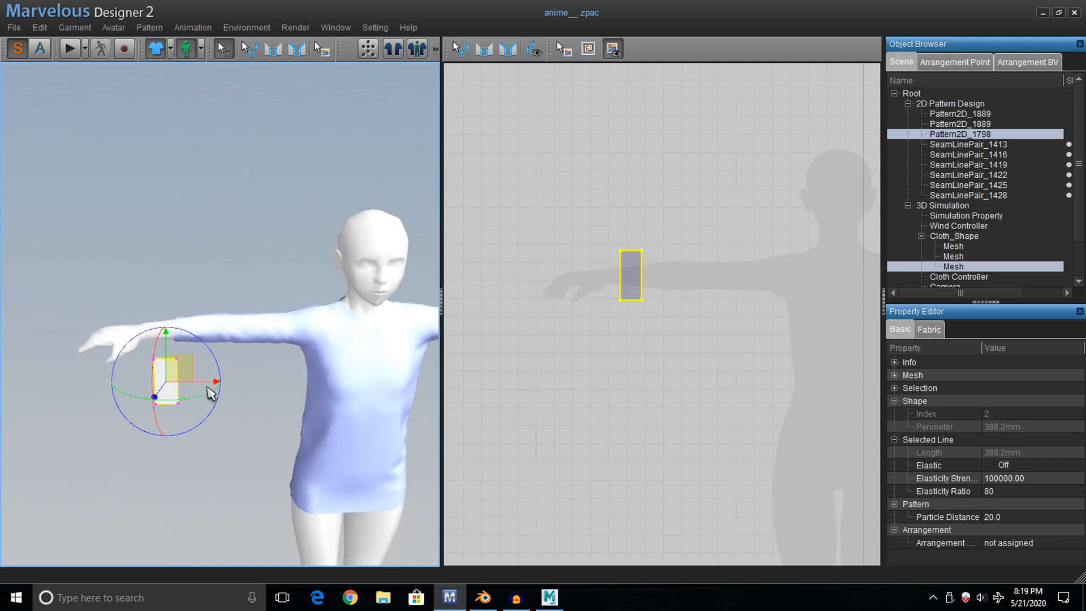
pyautogui.moveTo(209, 383); pyautogui.dragTo(290, 297, button='right')
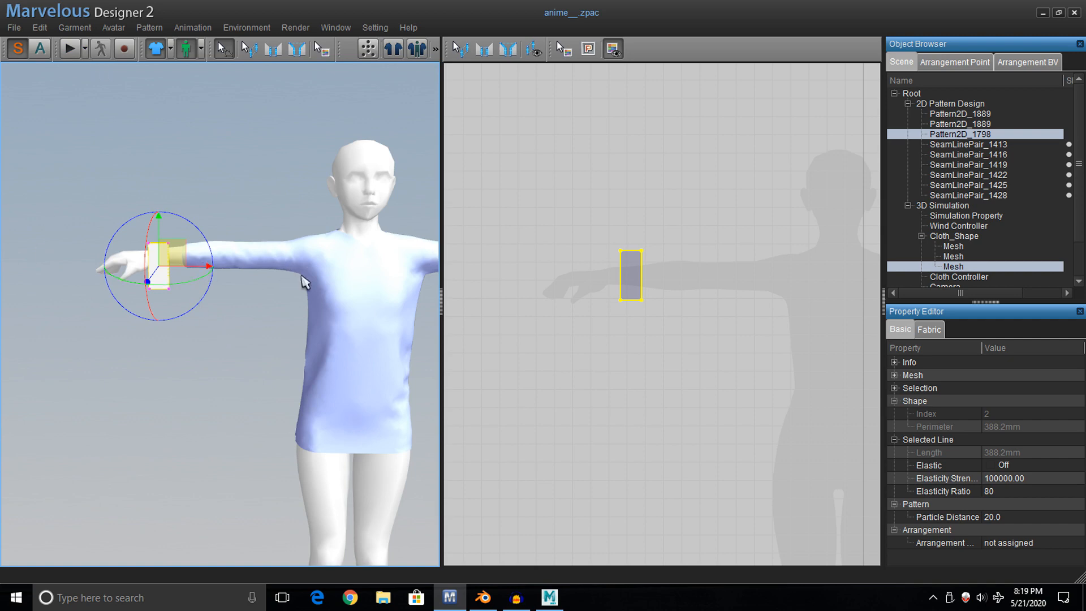
# Simulate the unsewn rectangle so it drops under gravity, and reset its position with Rearrange Pattern.
pyautogui.click(68, 46)
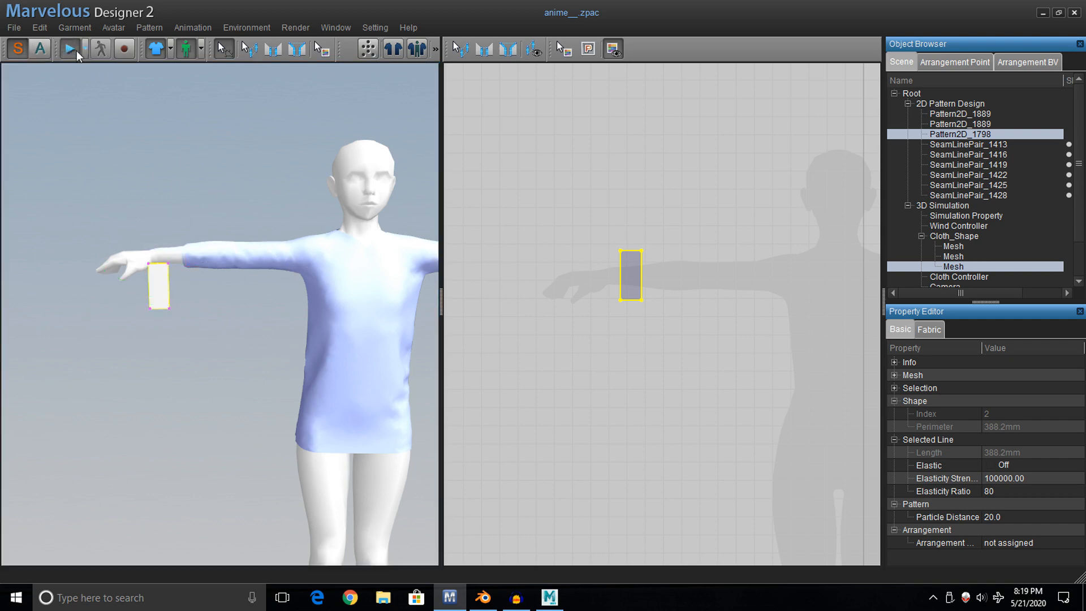
pyautogui.scroll(-6, 371, 226)
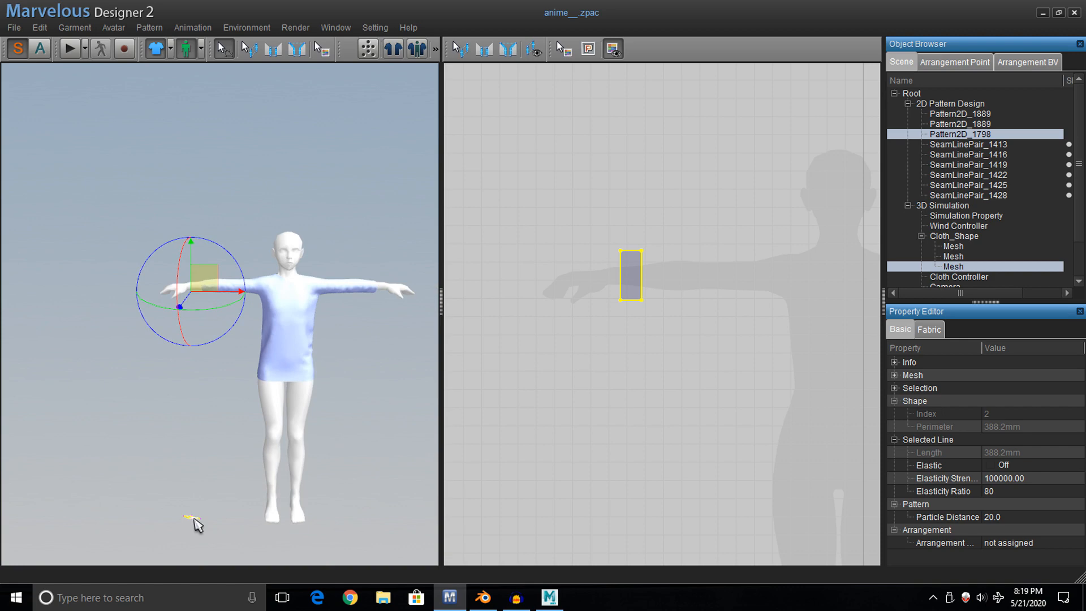
pyautogui.rightClick(194, 518)
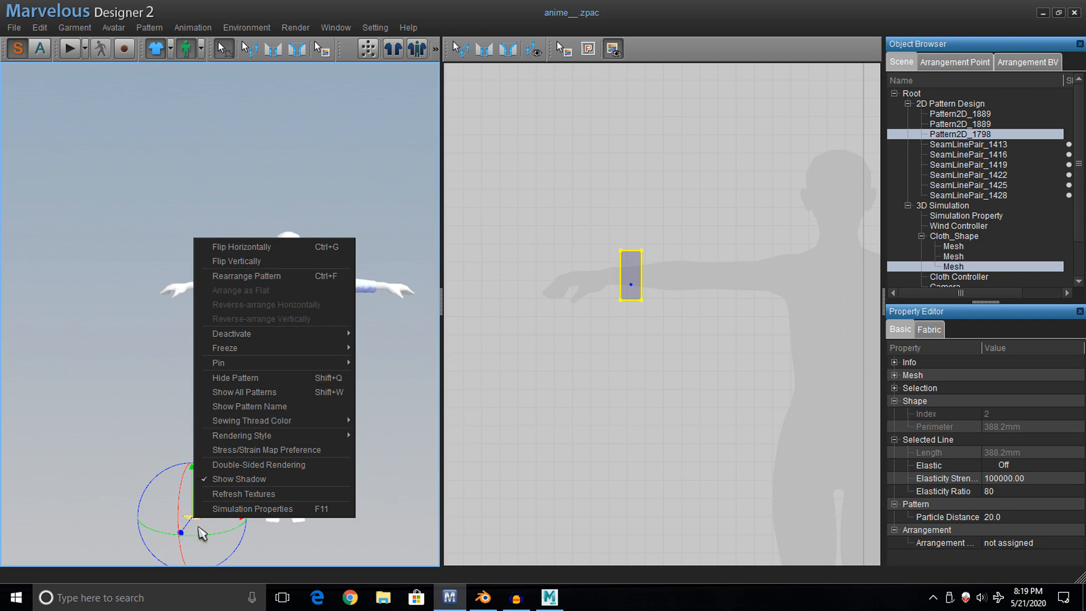
pyautogui.moveTo(342, 362)
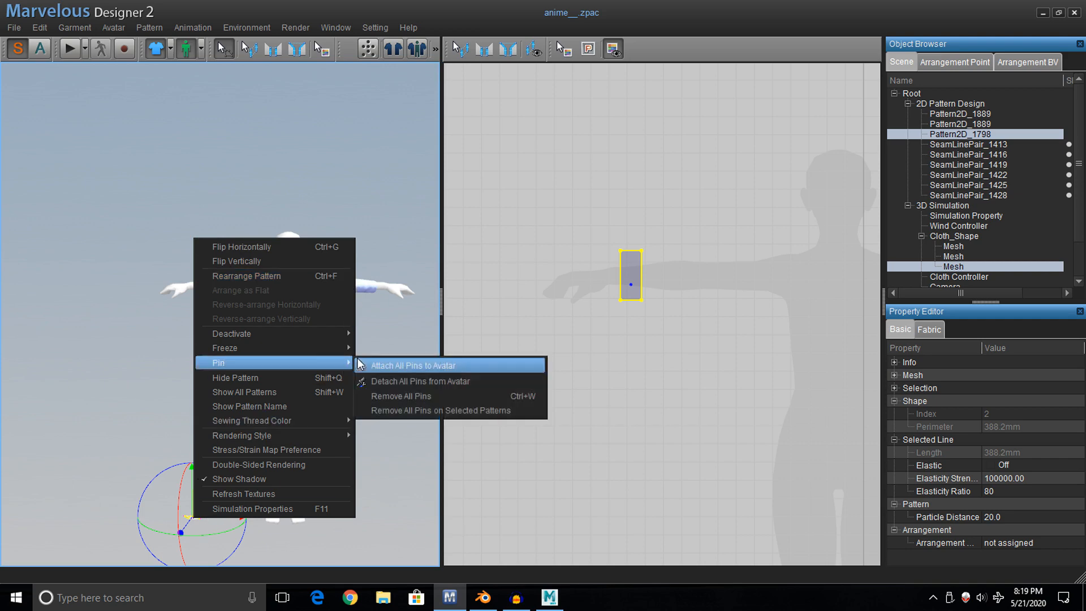
pyautogui.click(305, 276)
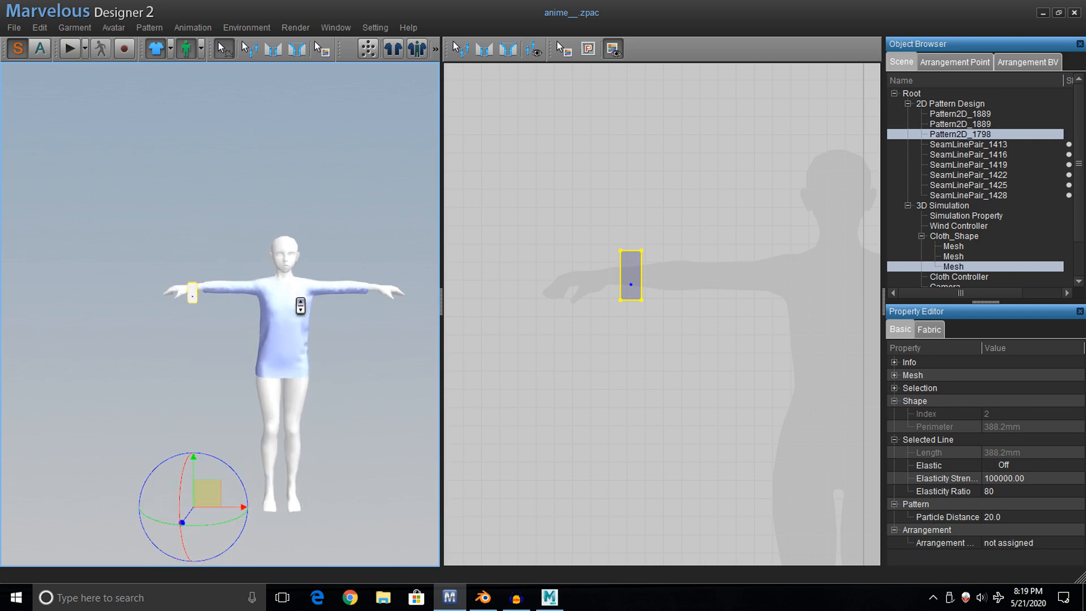
pyautogui.scroll(10, 300, 305)
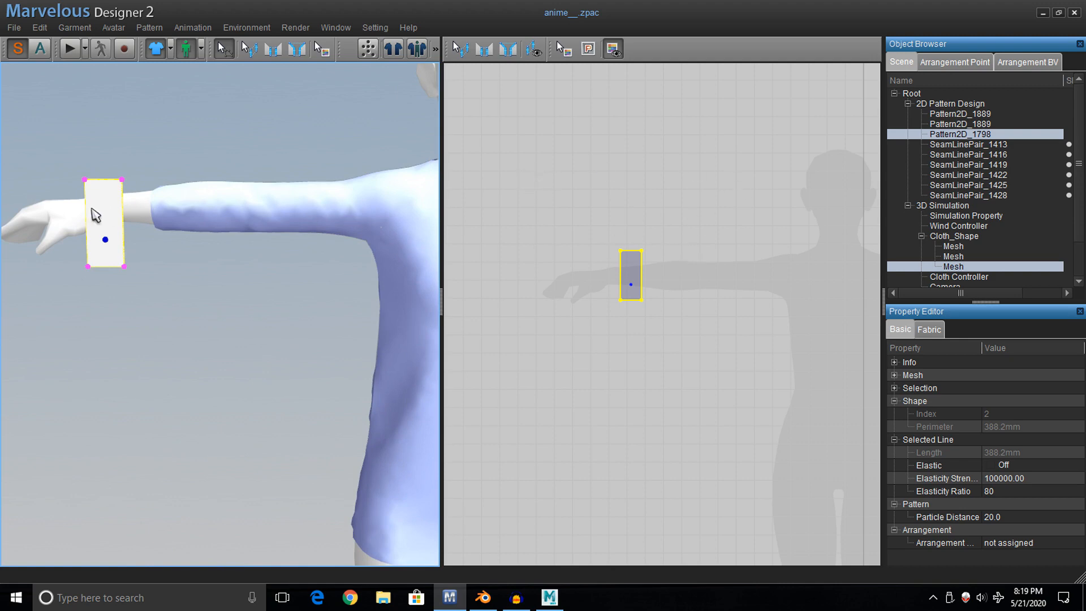
# Copy the wrist rectangle and paste the duplicate next to it over the silhouette's forearm.
pyautogui.click(627, 270)
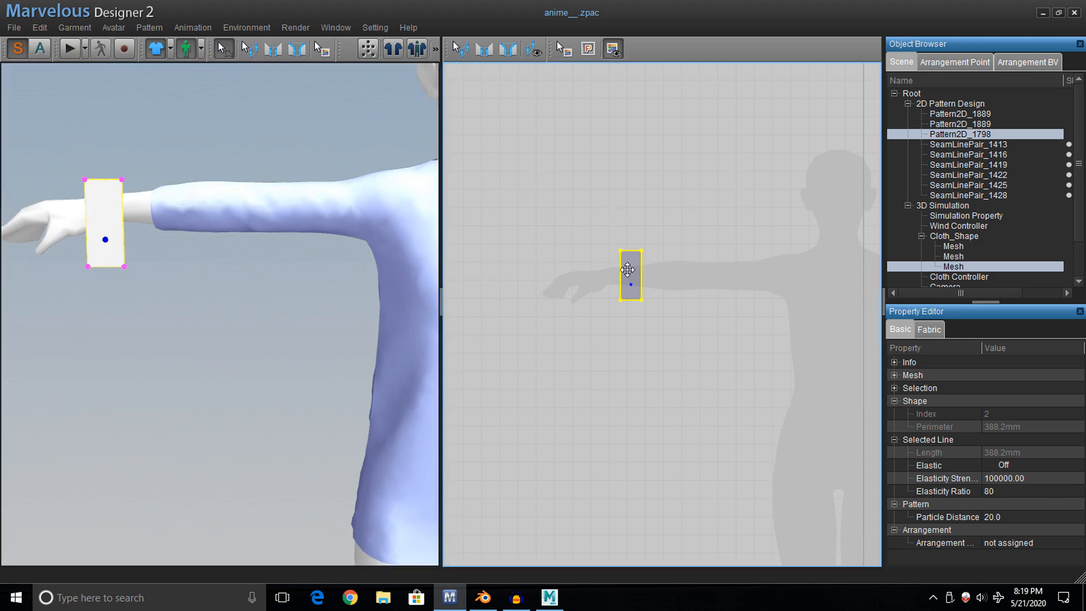
pyautogui.rightClick(628, 270)
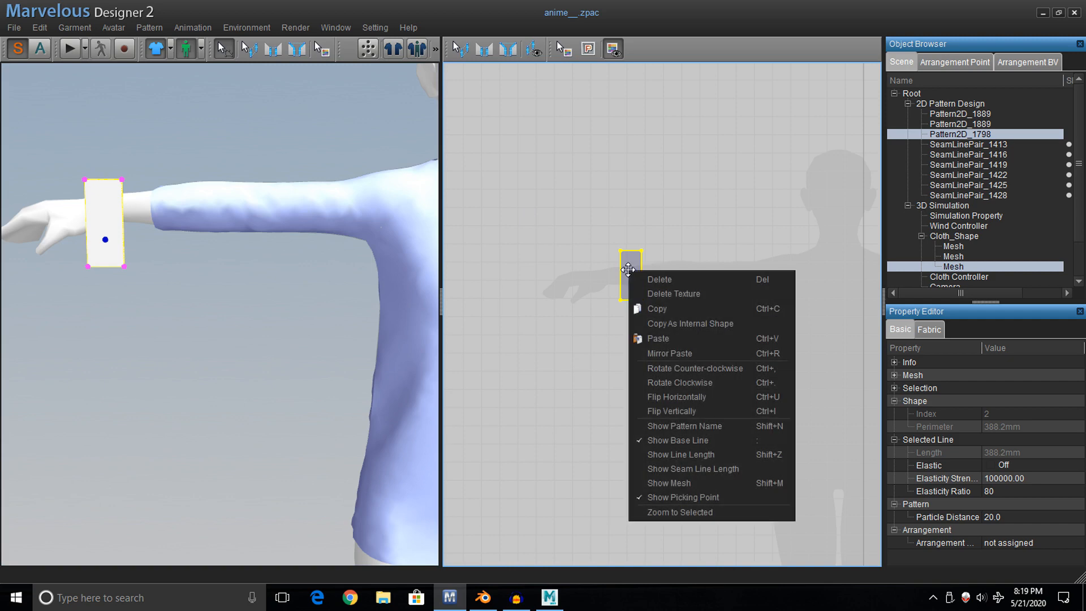
pyautogui.click(654, 311)
pyautogui.rightClick(676, 265)
pyautogui.click(688, 272)
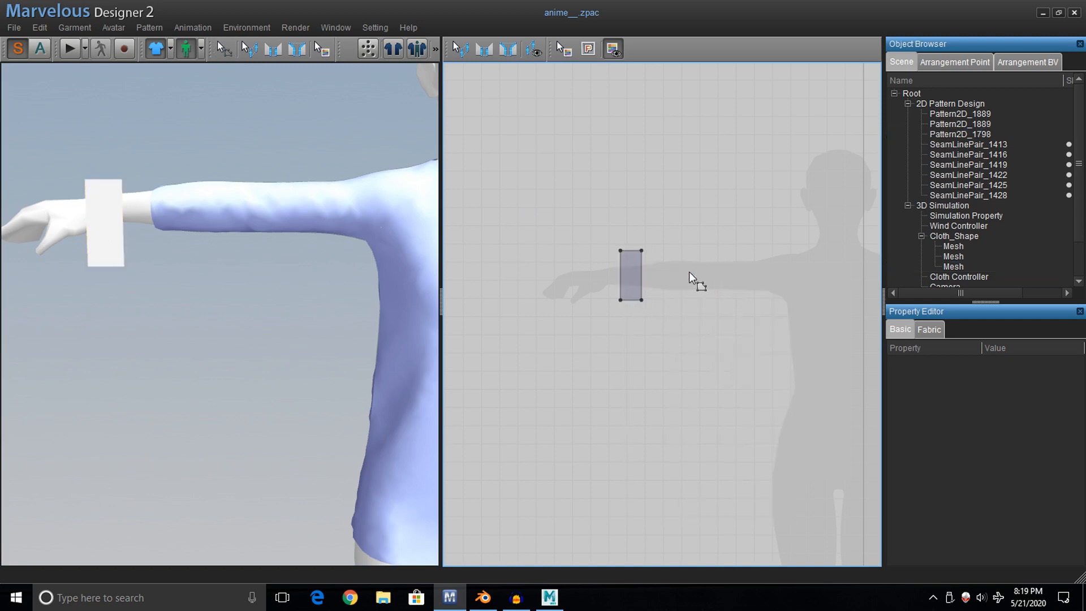
pyautogui.click(668, 275)
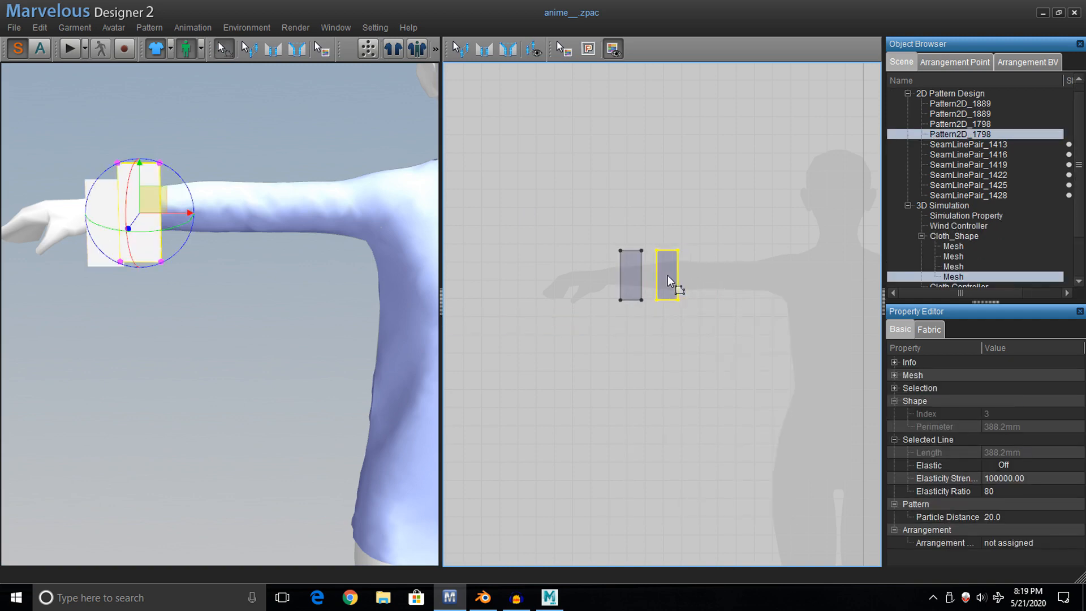
# Move the duplicate rectangle in 3D from the front of the avatar's arm to behind it.
pyautogui.moveTo(243, 247); pyautogui.dragTo(356, 211, button='right')
pyautogui.scroll(3, 388, 231)
pyautogui.scroll(-5, 390, 230)
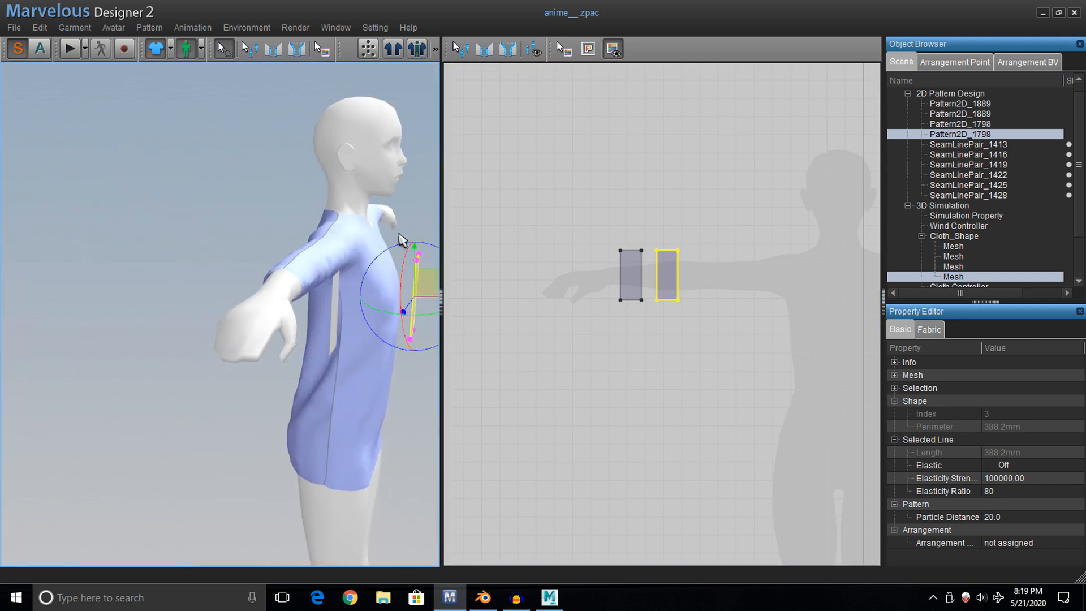
pyautogui.moveTo(399, 240); pyautogui.dragTo(372, 263, button='middle')
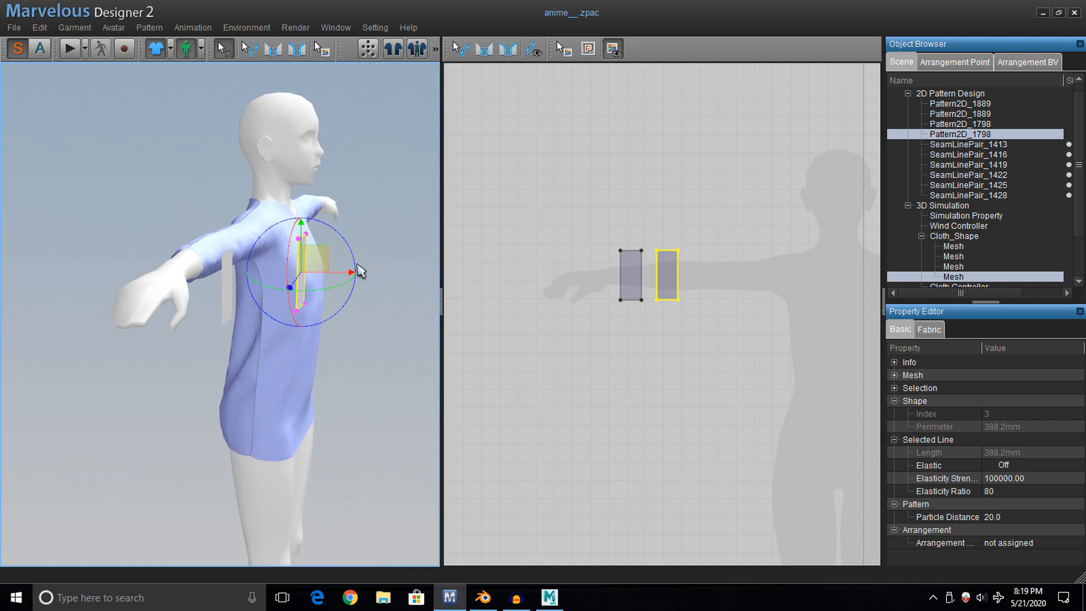
pyautogui.moveTo(268, 262); pyautogui.dragTo(352, 261, button='right')
pyautogui.click(390, 278)
pyautogui.click(200, 280)
pyautogui.moveTo(366, 266); pyautogui.dragTo(184, 266)
pyautogui.moveTo(240, 274); pyautogui.dragTo(97, 272, button='right')
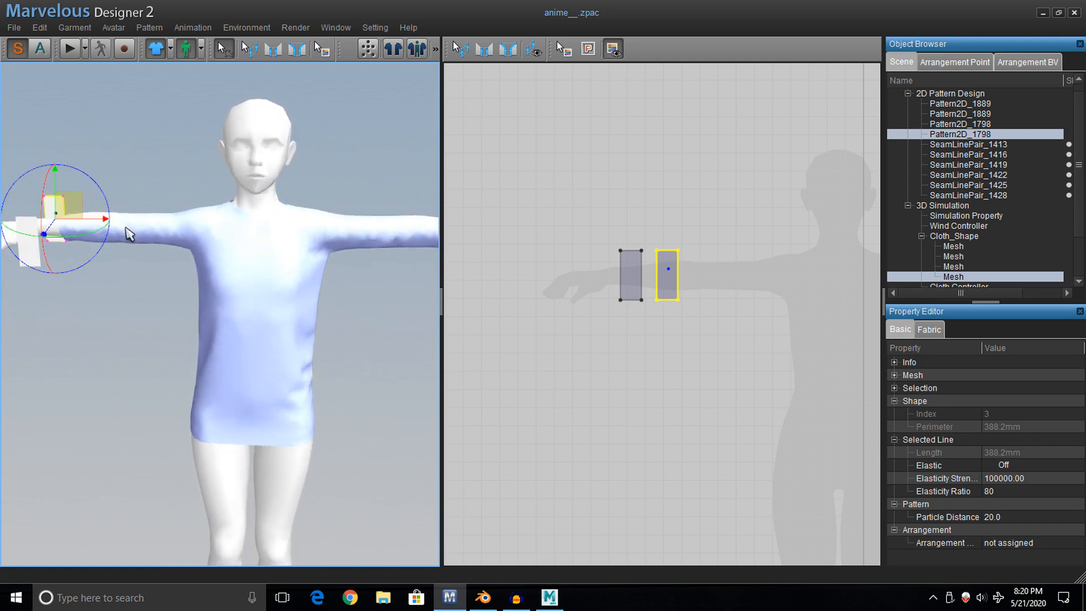
# Flip the rectangle behind the arm horizontally so its front side faces away from the avatar.
pyautogui.moveTo(129, 232); pyautogui.dragTo(181, 266, button='middle')
pyautogui.scroll(2, 177, 267)
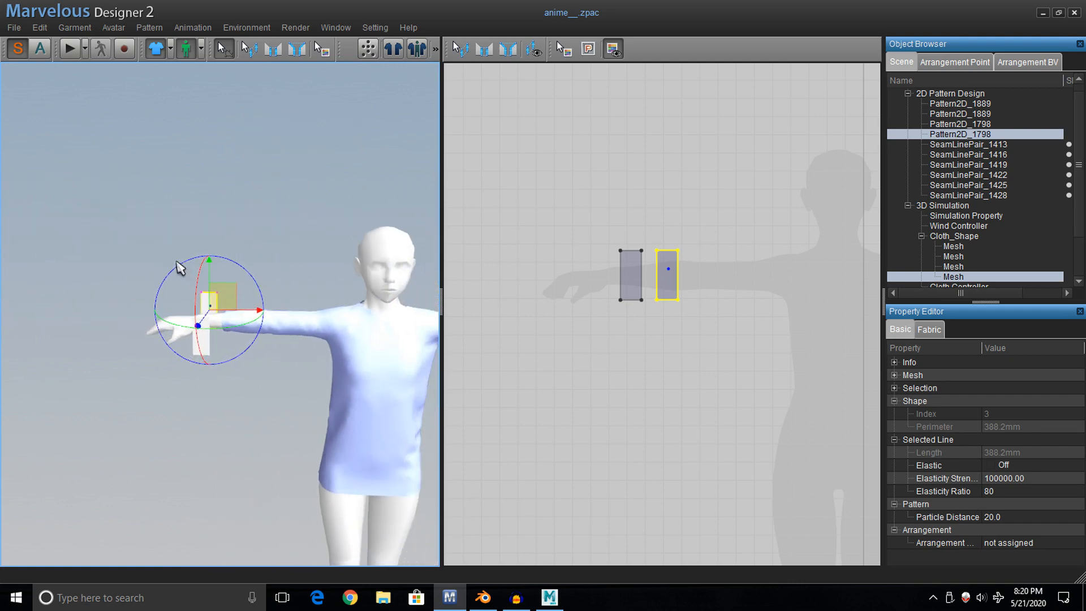
pyautogui.scroll(-6, 179, 265)
pyautogui.scroll(-3, 179, 252)
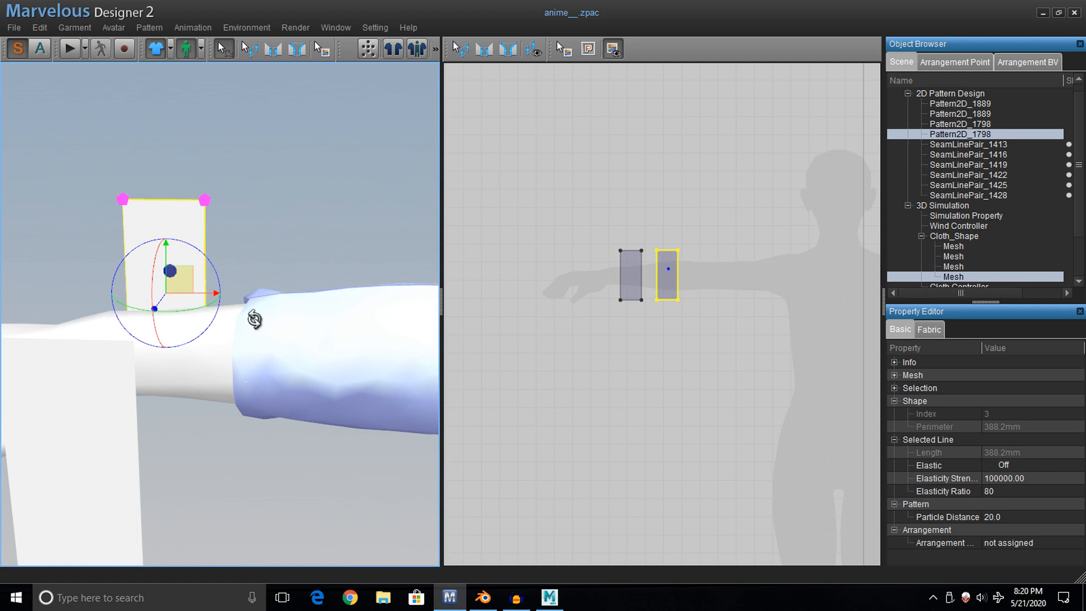
pyautogui.moveTo(255, 317); pyautogui.dragTo(225, 310, button='right')
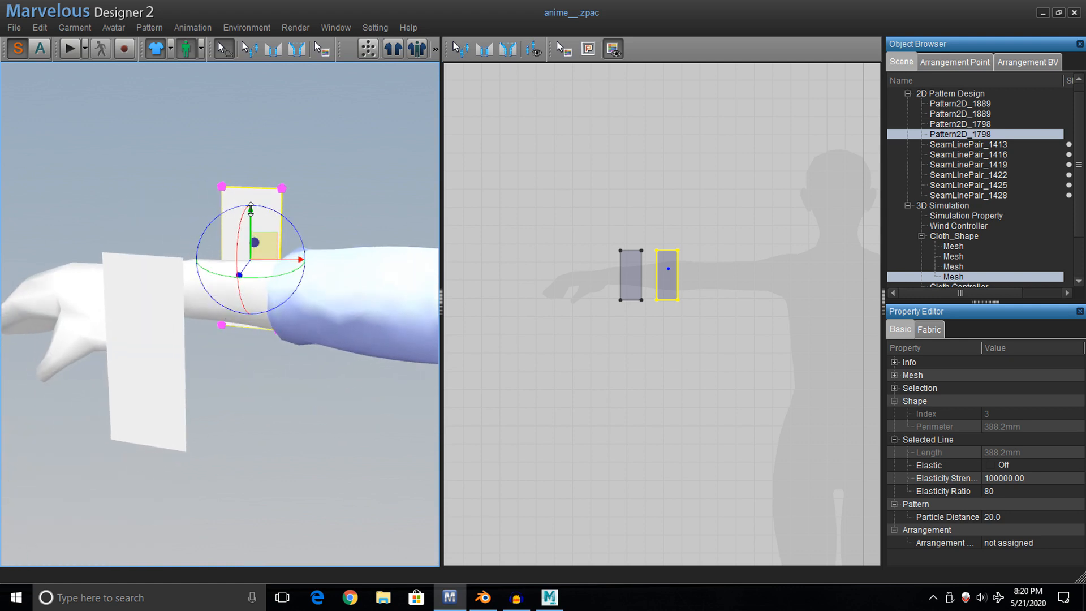
pyautogui.rightClick(266, 199)
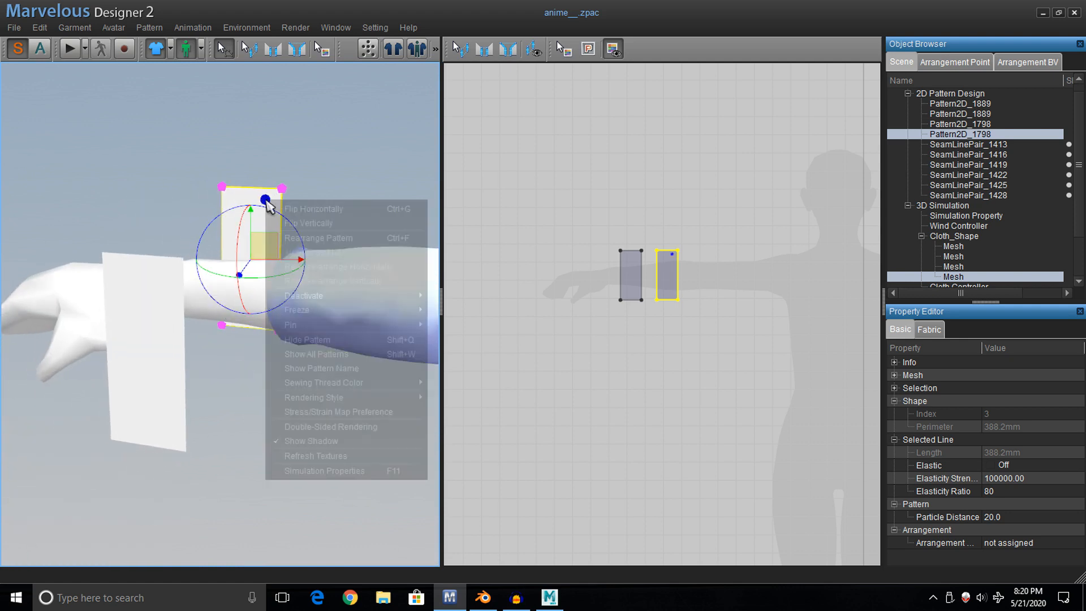
pyautogui.click(386, 207)
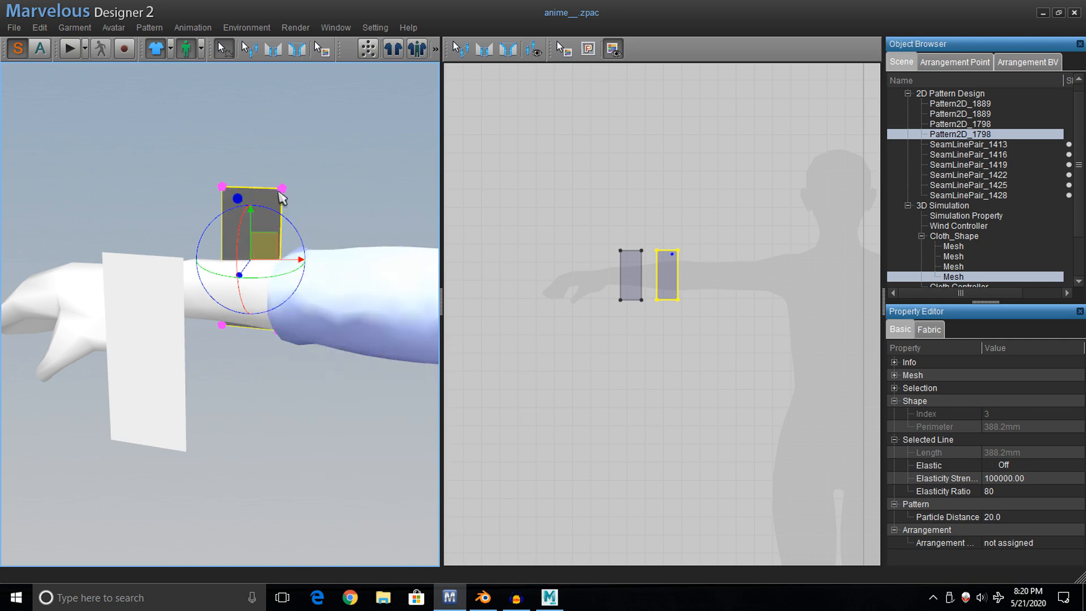
# Sew the top edge of the rear rectangle to the top edge of the front rectangle with segment sewing.
pyautogui.moveTo(300, 228); pyautogui.dragTo(208, 340, button='right')
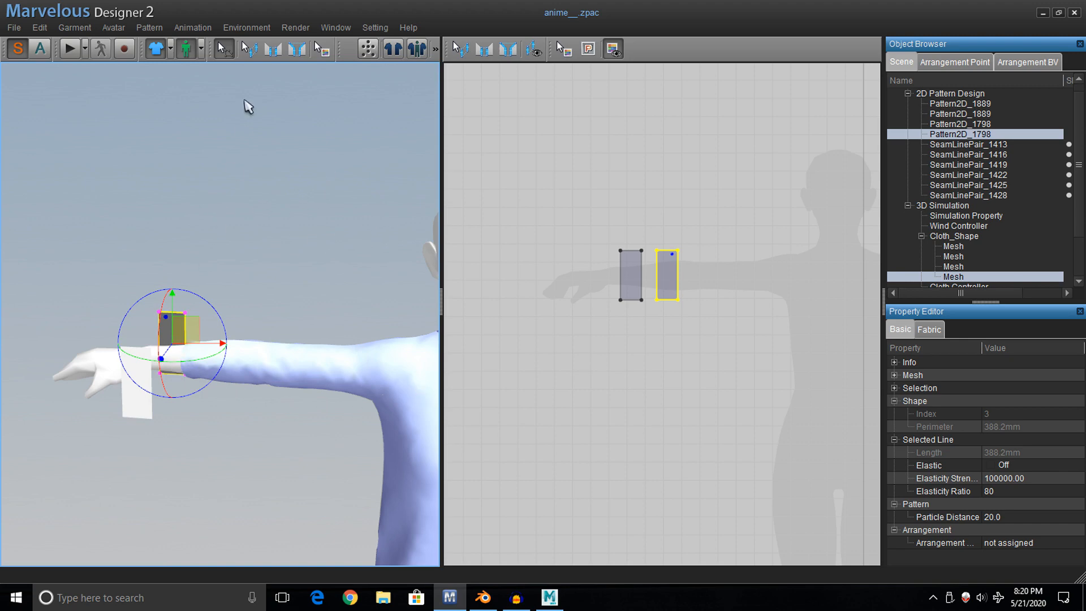
pyautogui.click(270, 51)
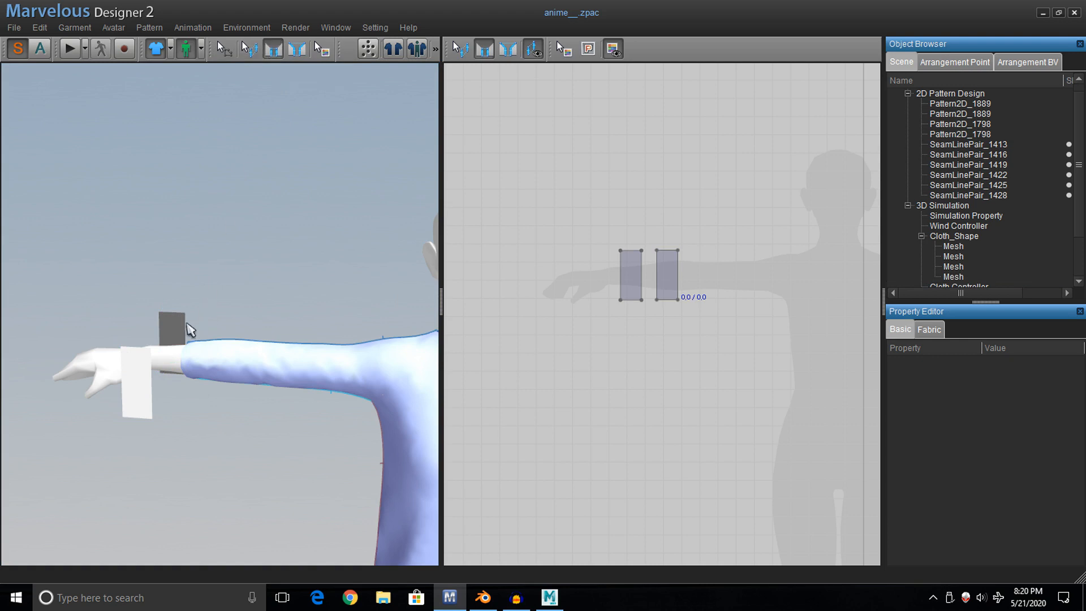
pyautogui.click(176, 316)
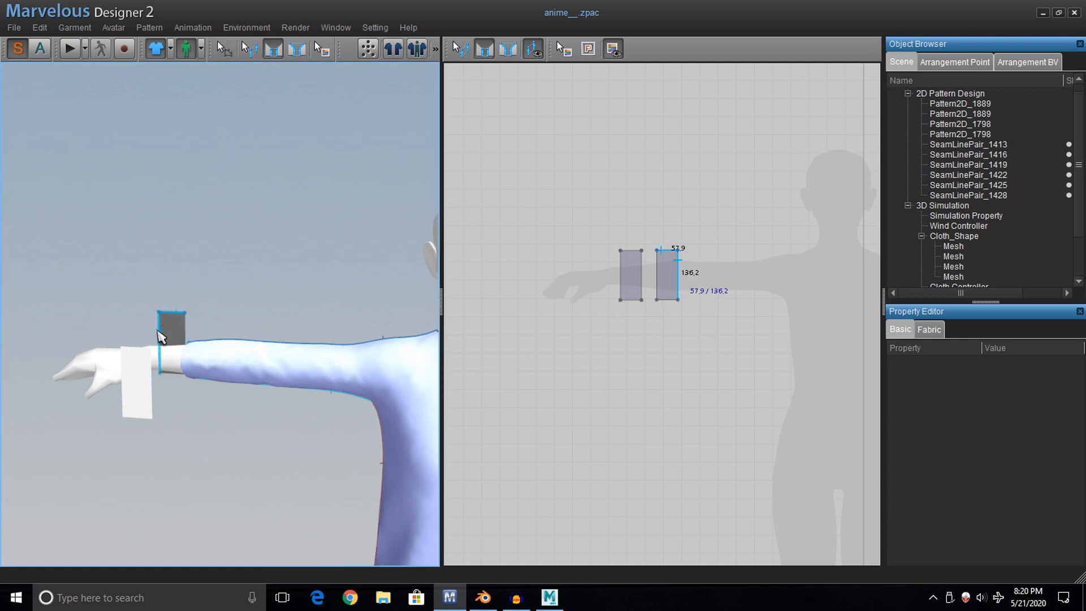
pyautogui.click(146, 357)
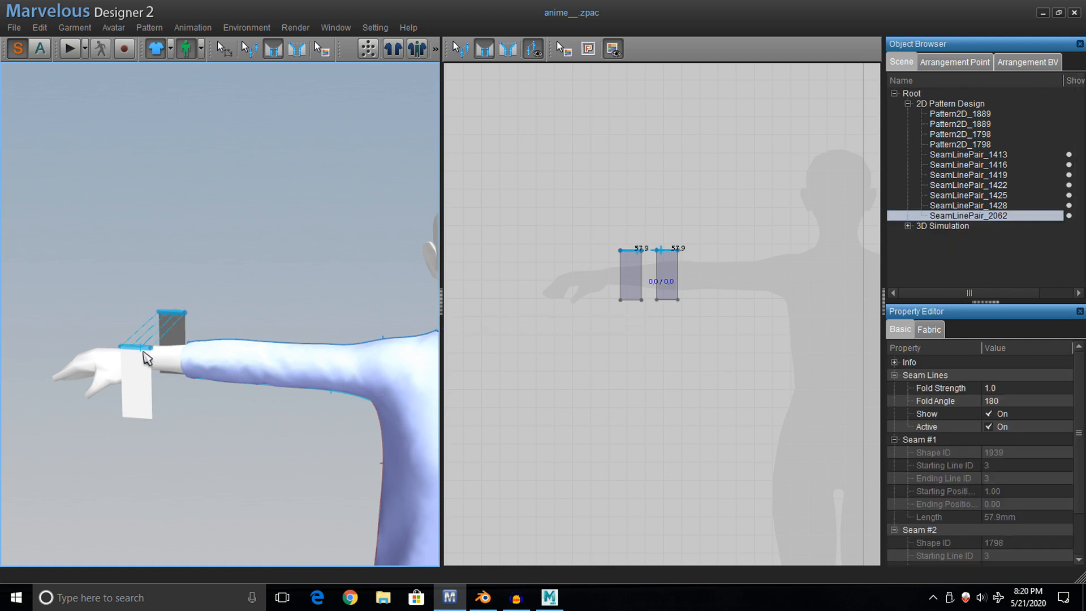
# Simulate the two sewn rectangles so they drape over the avatar's wrist.
pyautogui.rightClick(265, 372)
pyautogui.moveTo(211, 371); pyautogui.dragTo(196, 331, button='right')
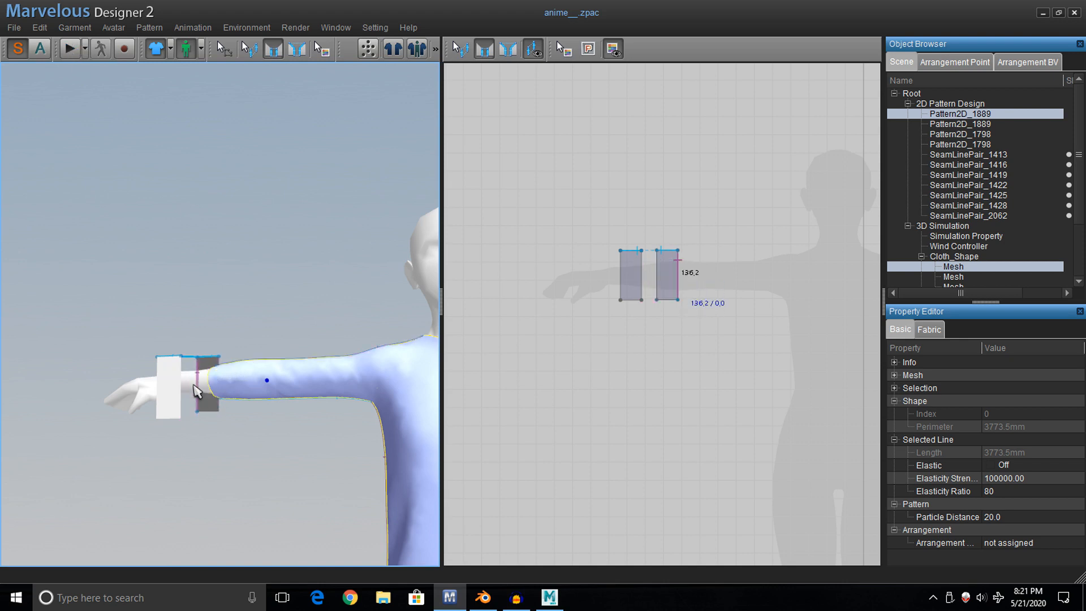
pyautogui.click(70, 50)
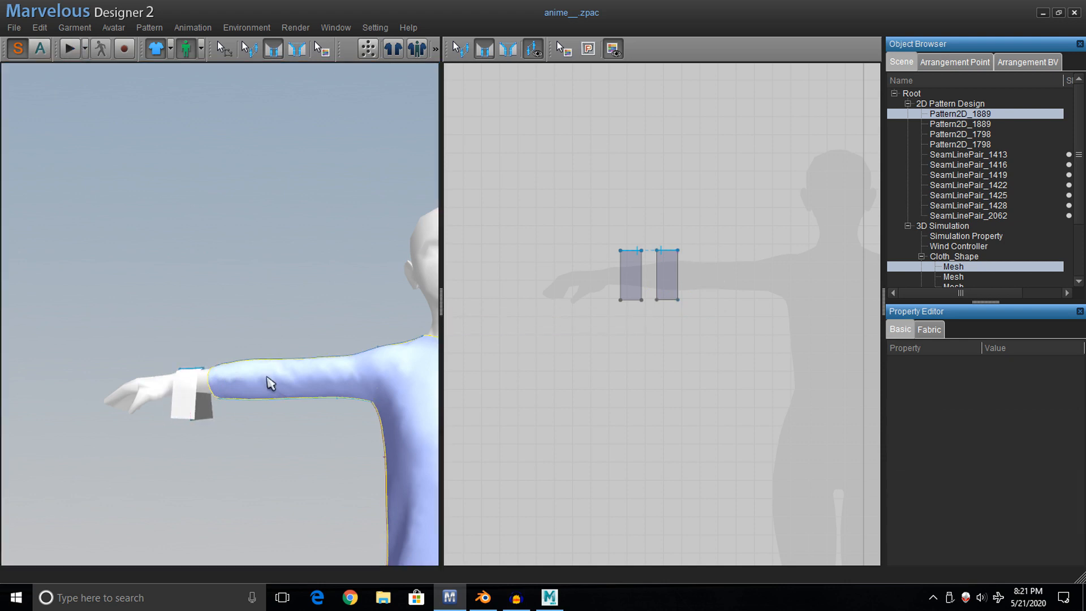
pyautogui.moveTo(269, 383); pyautogui.dragTo(206, 312, button='right')
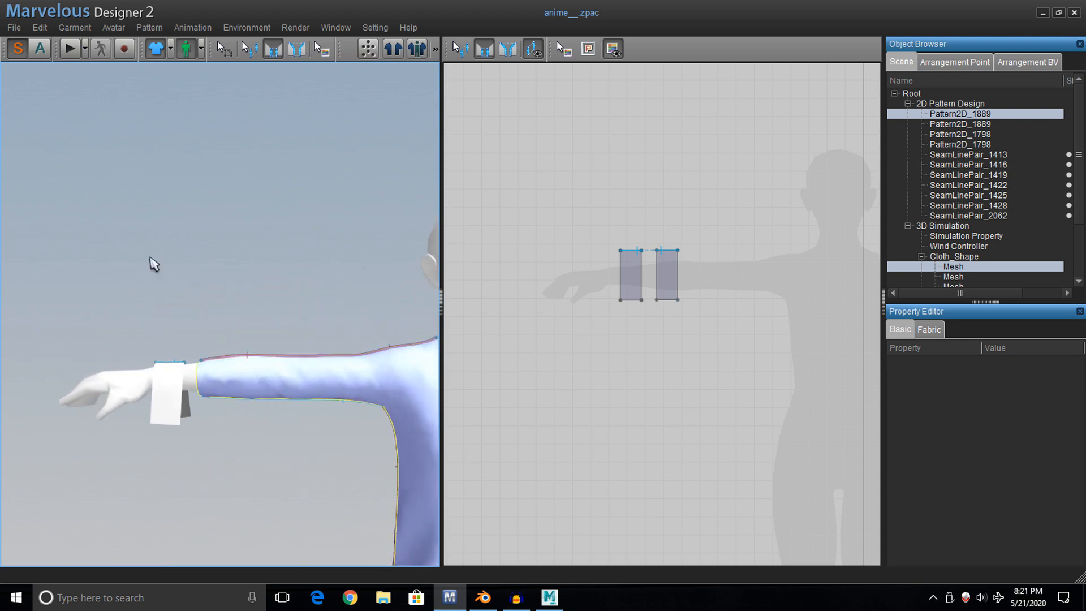
# Reset the draped front and rear rectangles to their flat 3D arrangement around the wrist.
pyautogui.rightClick(164, 383)
pyautogui.click(248, 134)
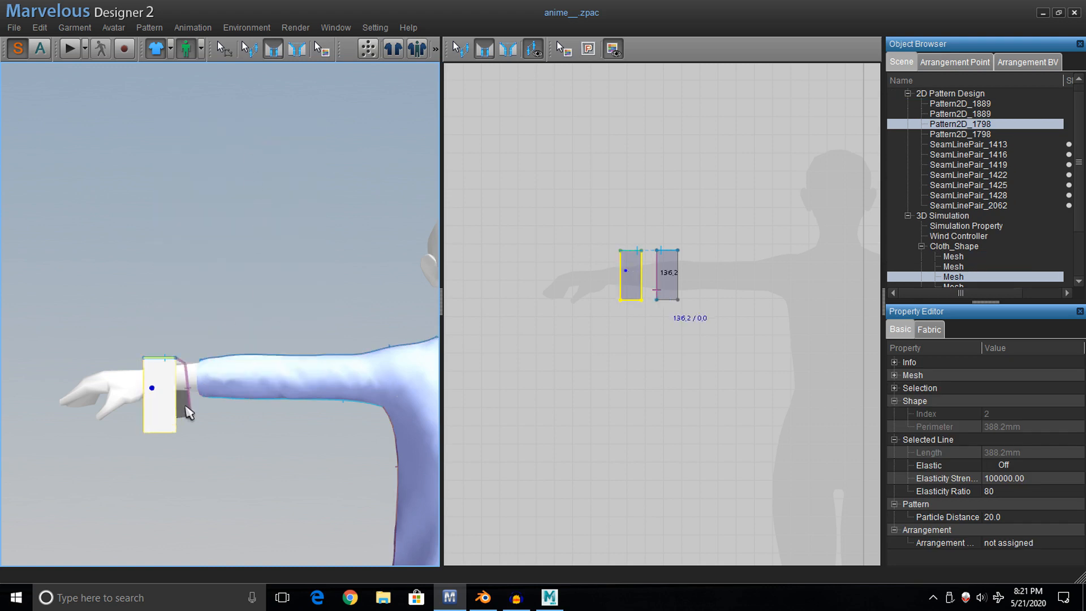
pyautogui.rightClick(186, 403)
pyautogui.click(266, 162)
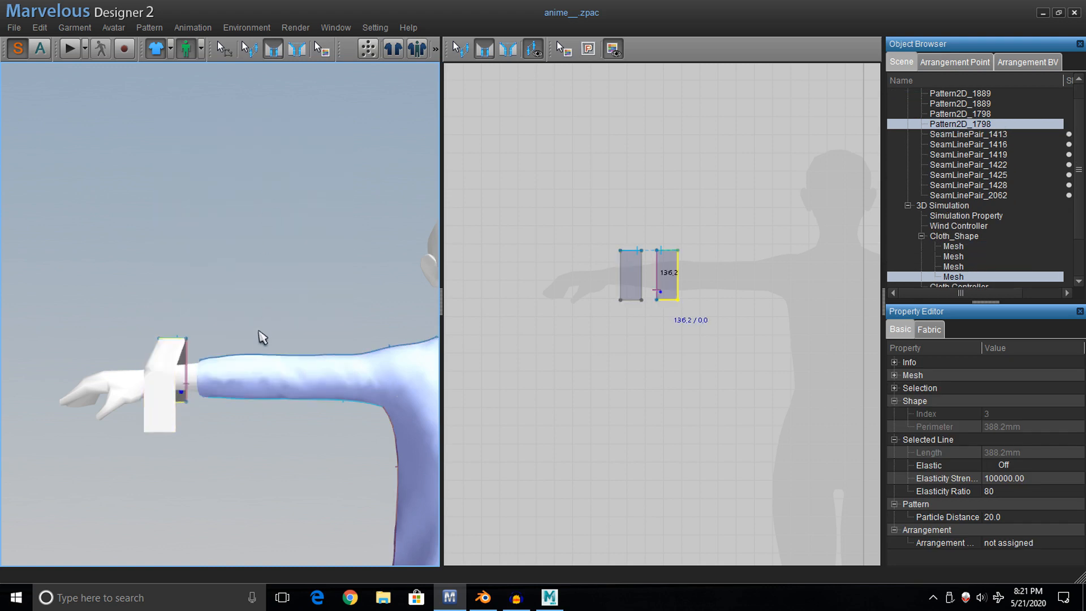
# Sew the bottom edge of the rear rectangle to the bottom edge of the front rectangle with segment sewing.
pyautogui.moveTo(240, 388); pyautogui.dragTo(261, 316, button='right')
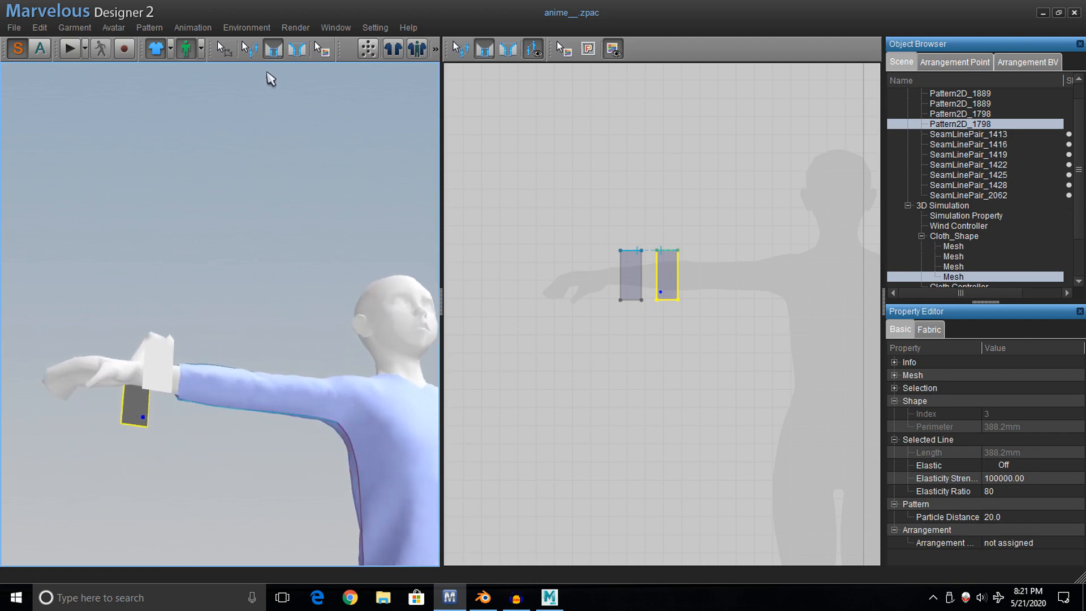
pyautogui.click(273, 50)
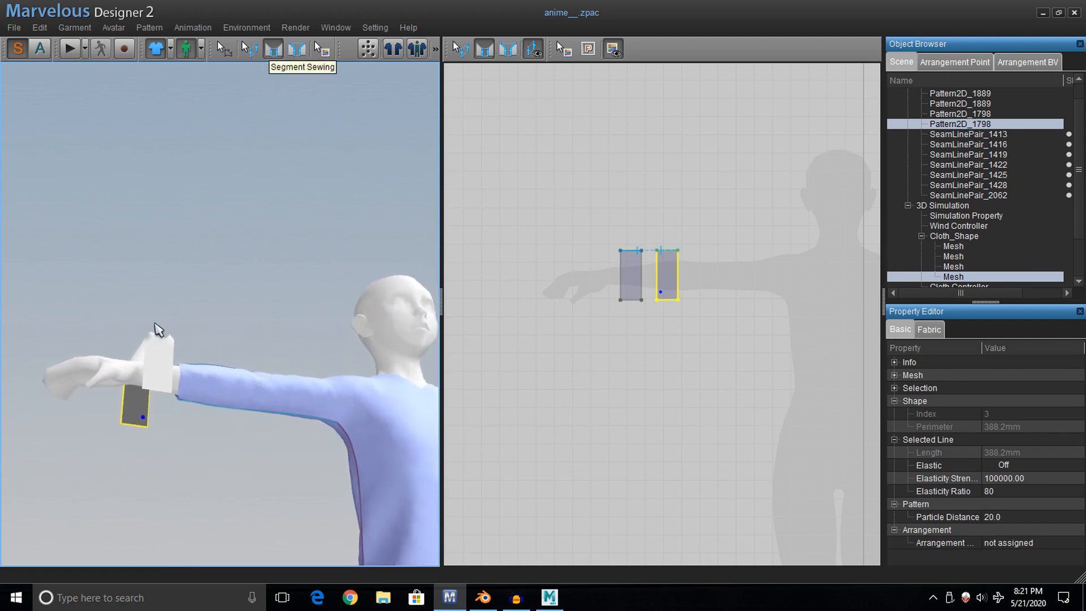
pyautogui.click(133, 425)
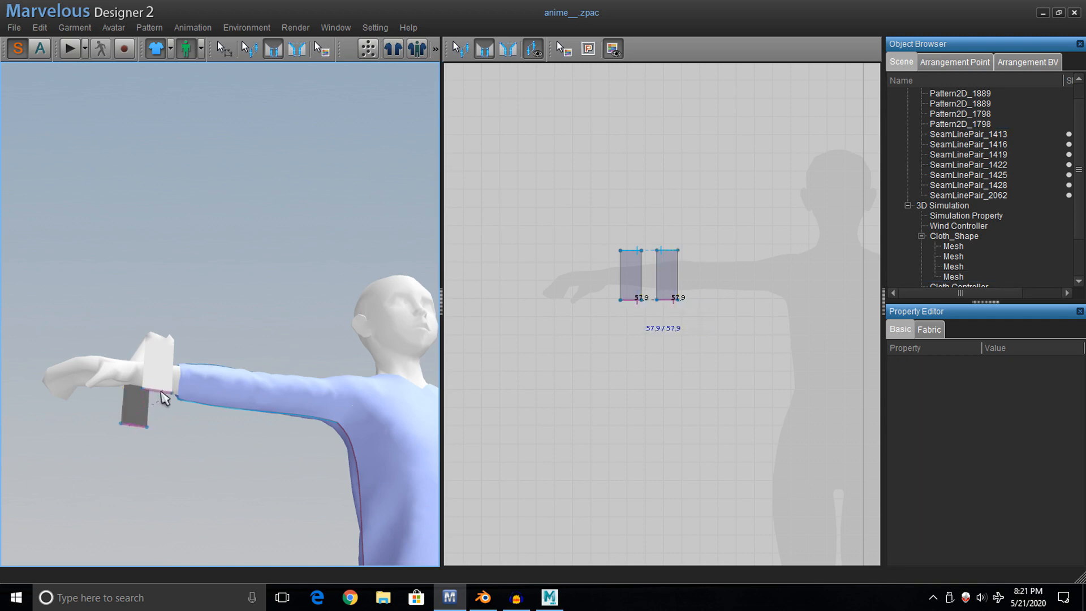
pyautogui.scroll(-3, 161, 394)
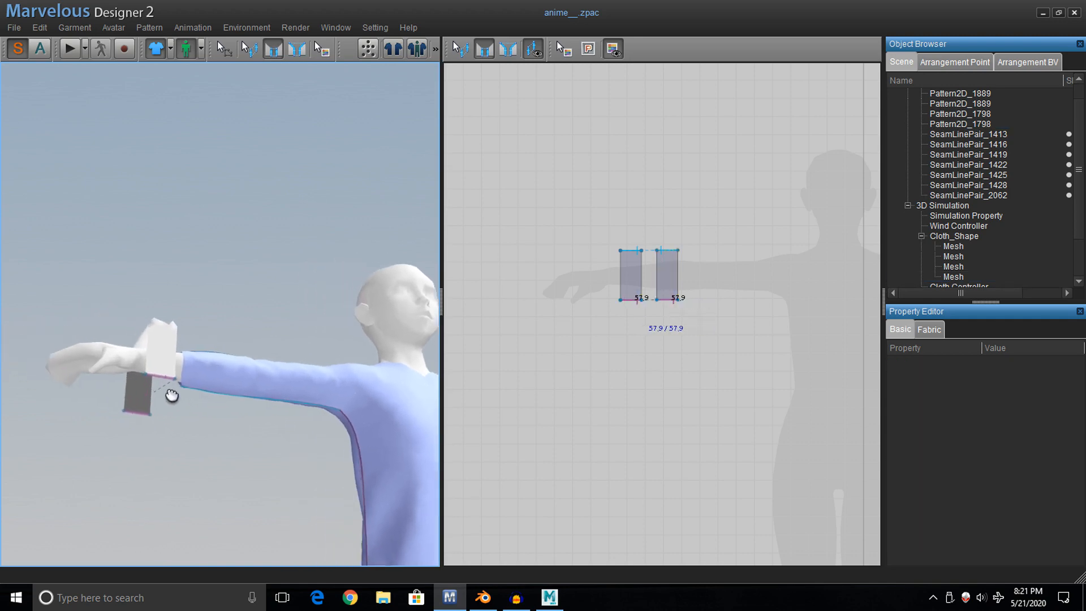
pyautogui.scroll(3, 178, 399)
pyautogui.moveTo(182, 430); pyautogui.dragTo(189, 400, button='middle')
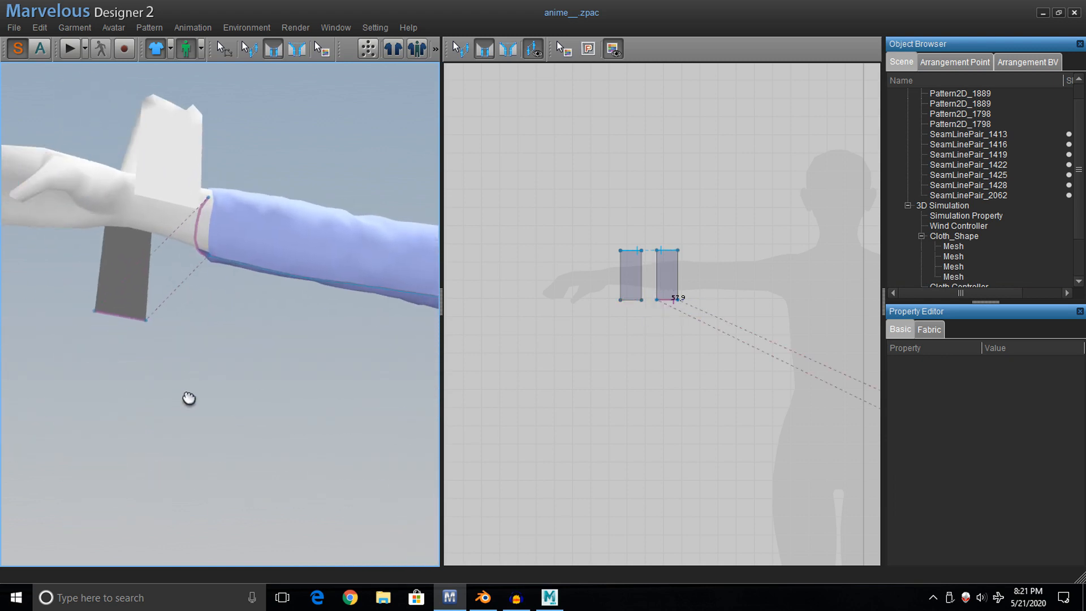
pyautogui.moveTo(188, 400); pyautogui.dragTo(178, 410, button='right')
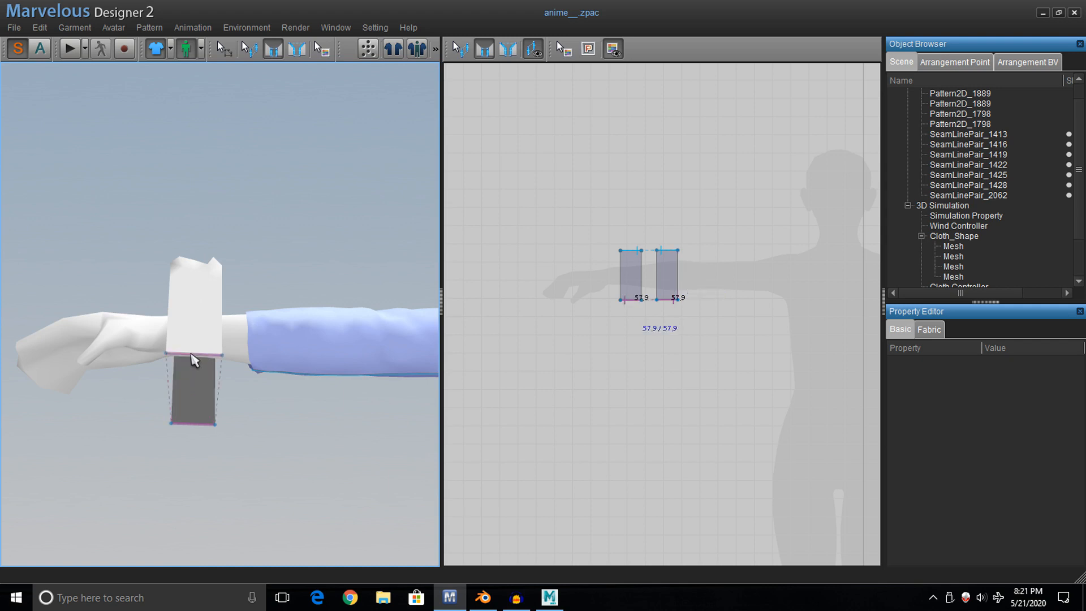
pyautogui.click(191, 356)
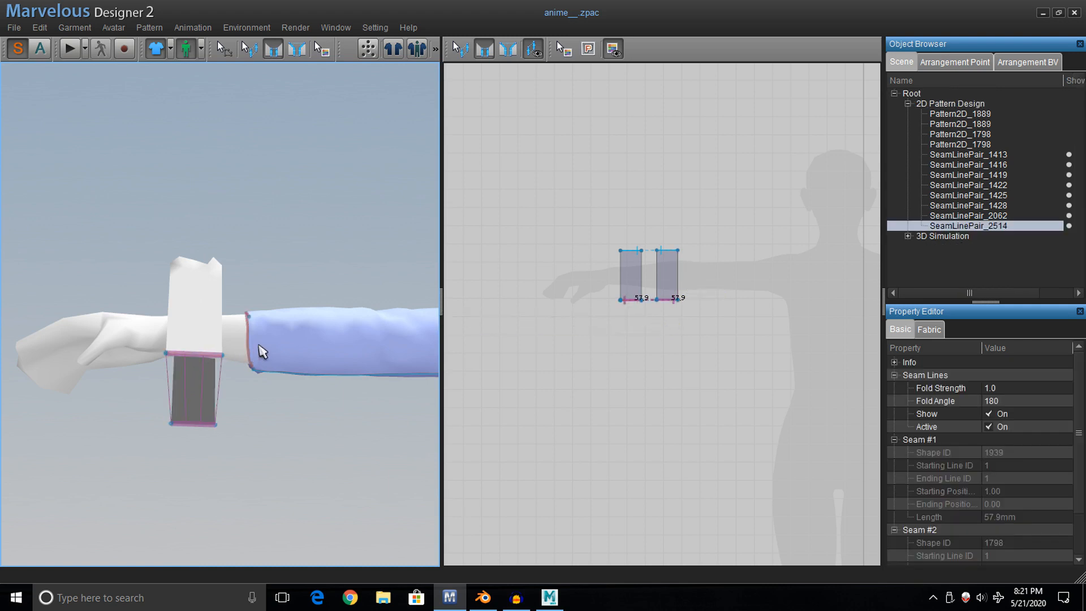
# Undo the seam between the two bottom edges.
pyautogui.moveTo(259, 351); pyautogui.dragTo(238, 346, button='right')
pyautogui.moveTo(262, 393); pyautogui.dragTo(322, 356, button='right')
pyautogui.click(242, 406)
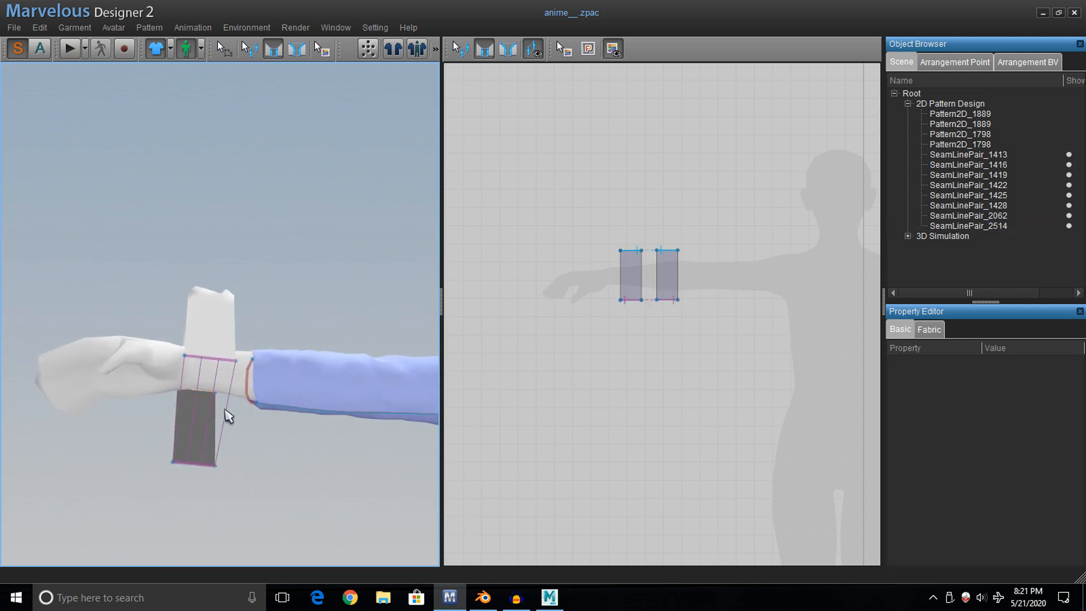
pyautogui.hotkey('ctrl', 'z')
# Sew the two bottom edges in the opposite direction so the seam lines cross, and simulate the twisted cuff.
pyautogui.click(196, 462)
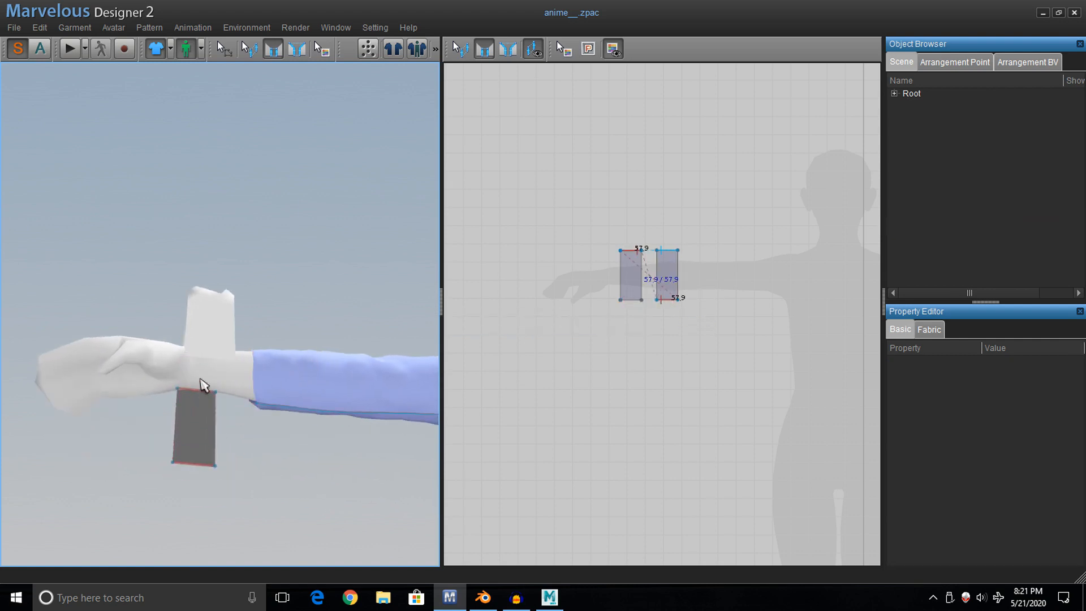
pyautogui.click(204, 357)
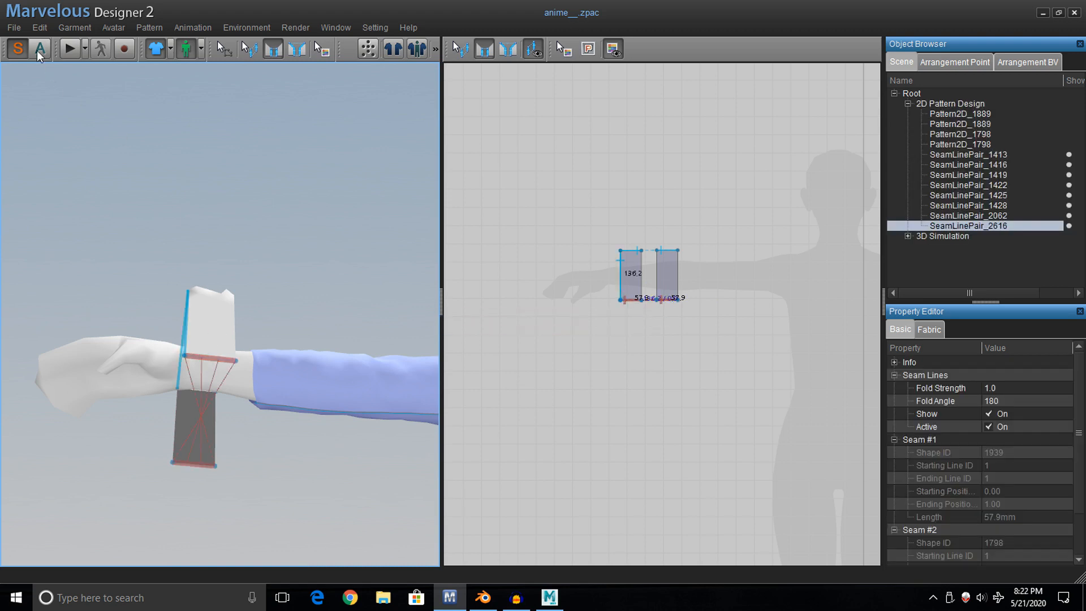
pyautogui.click(70, 48)
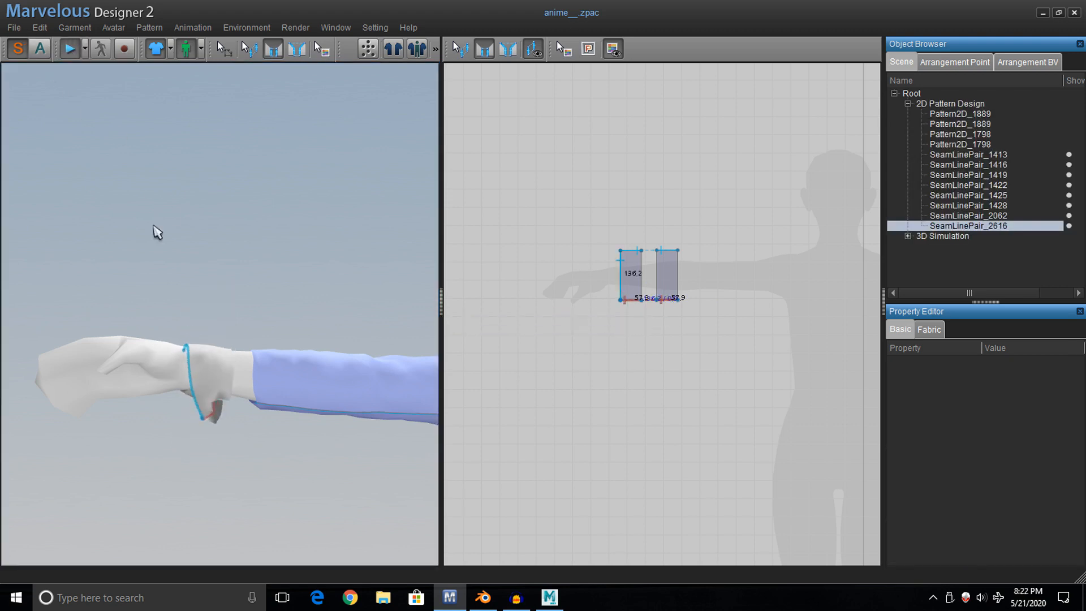
pyautogui.moveTo(227, 360); pyautogui.dragTo(206, 396, button='right')
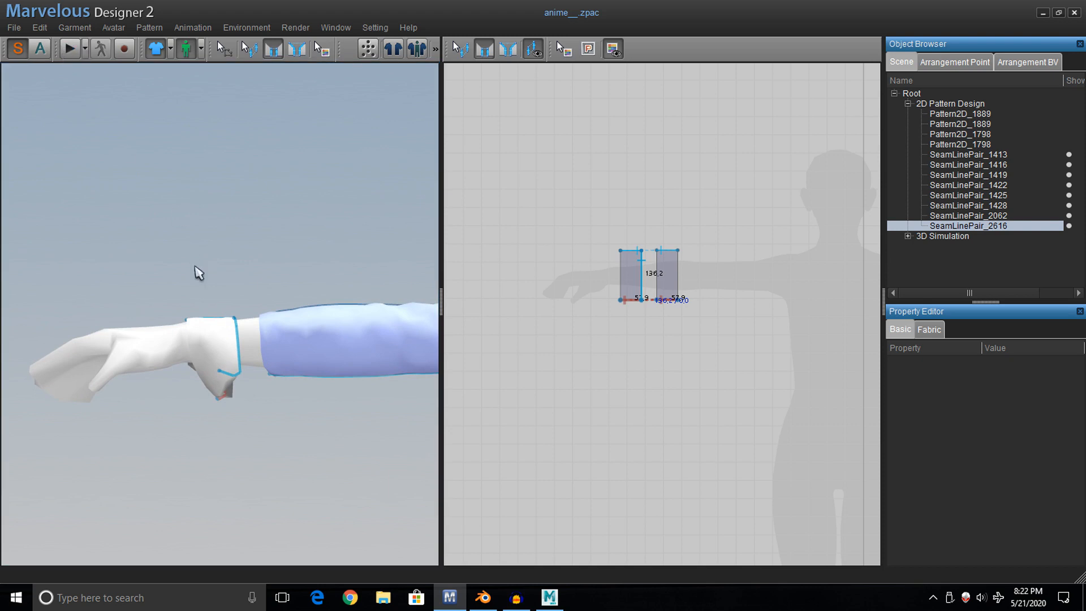
# Undo the crossed bottom seam and reset both rectangles to their flat 3D arrangement.
pyautogui.rightClick(205, 341)
pyautogui.click(307, 100)
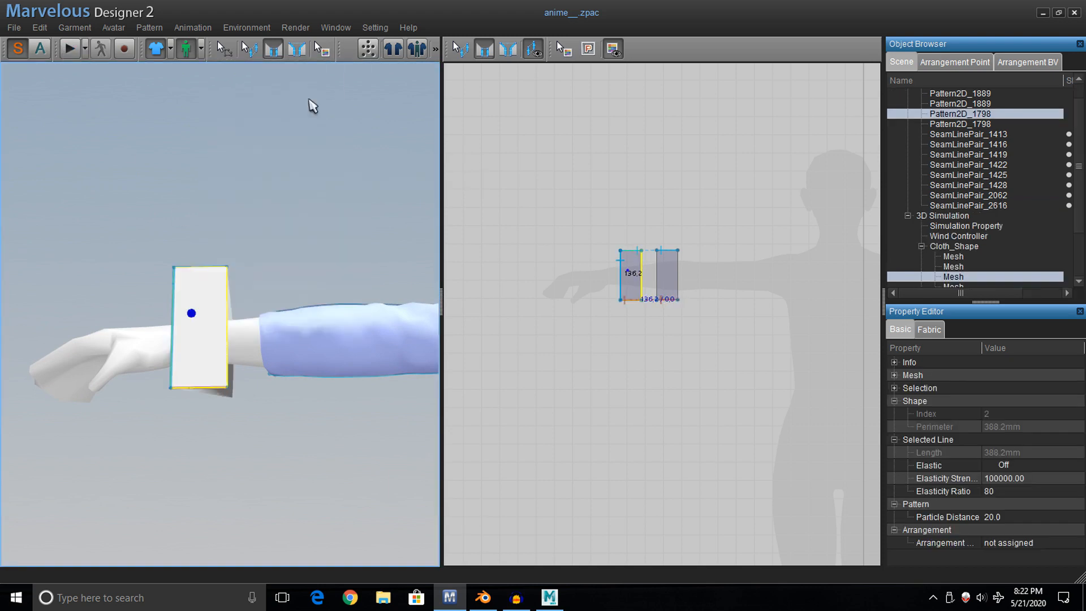
pyautogui.moveTo(228, 407); pyautogui.dragTo(230, 370, button='right')
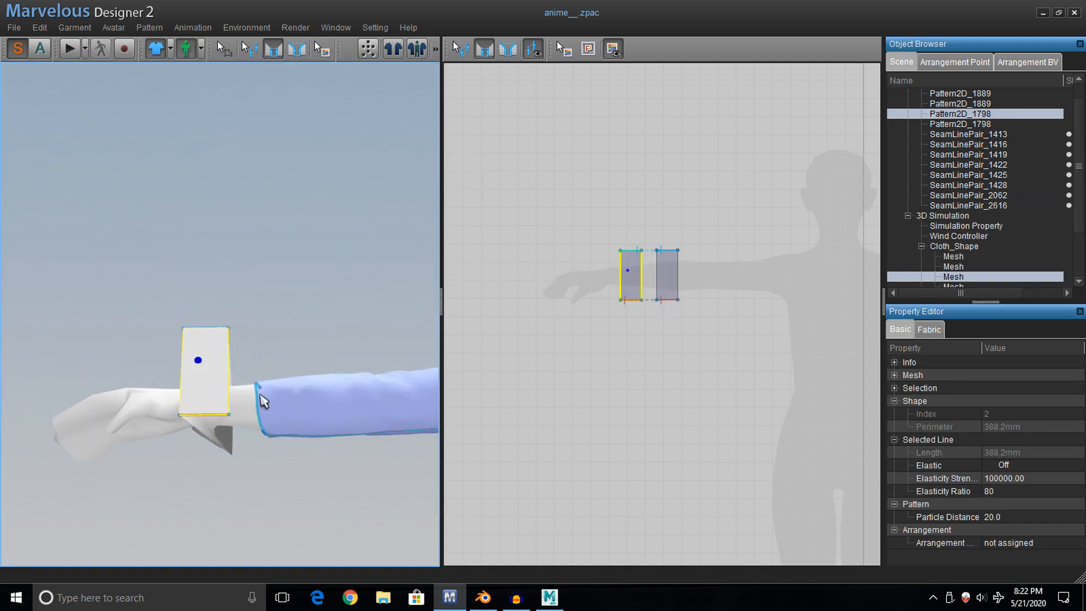
pyautogui.hotkey('ctrl', 'z')
pyautogui.hotkey('ctrl', 'z')
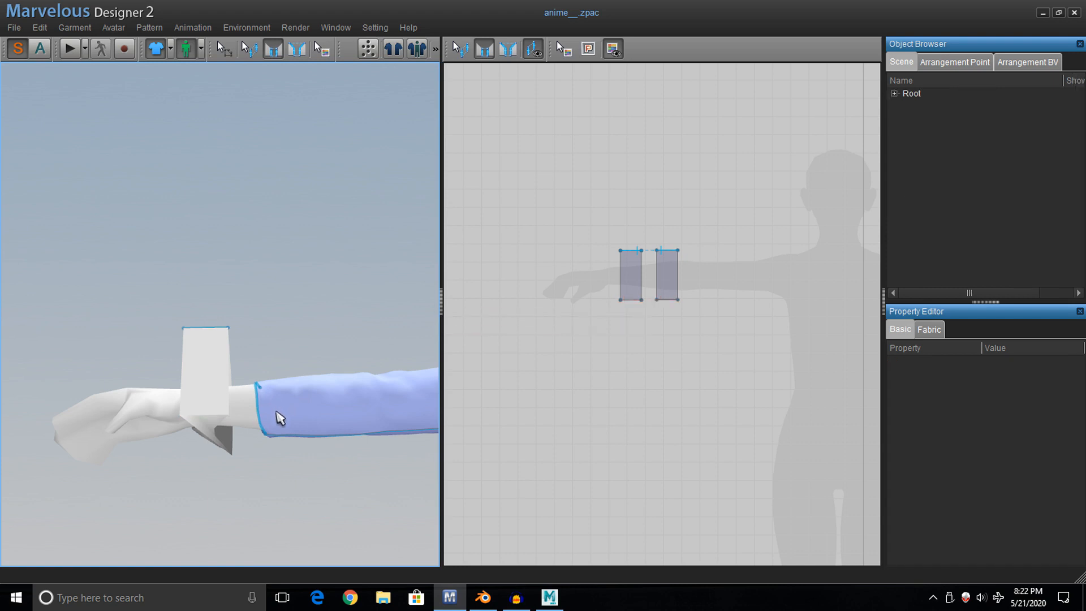
pyautogui.click(228, 419)
pyautogui.rightClick(229, 420)
pyautogui.click(299, 198)
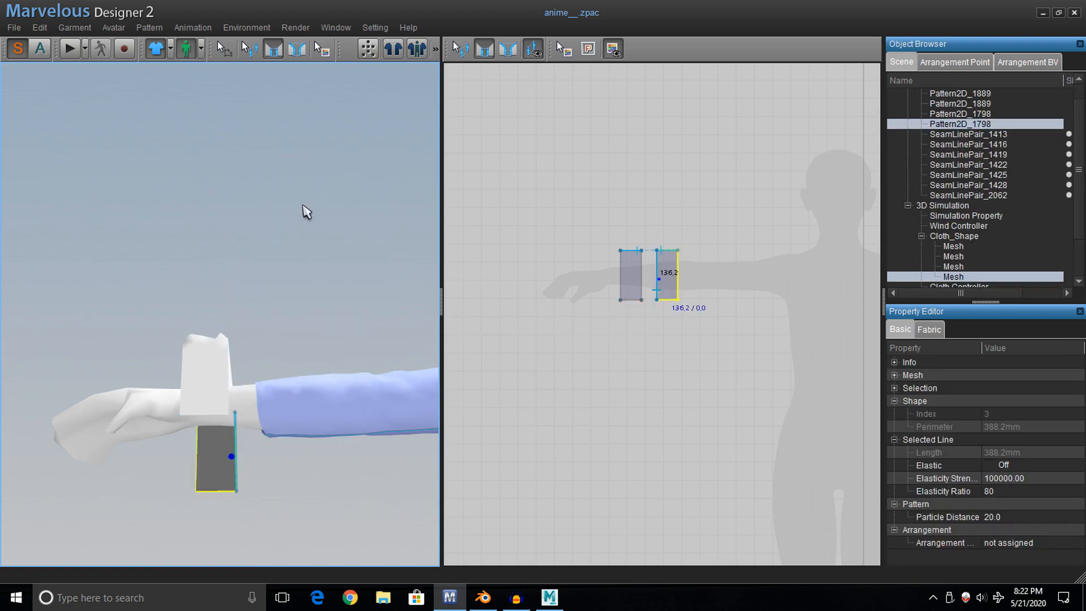
# Sew the rear rectangle's bottom edge to the front one's with uncrossed seam lines, and simulate the cuff around the wrist.
pyautogui.moveTo(278, 417); pyautogui.dragTo(243, 439, button='right')
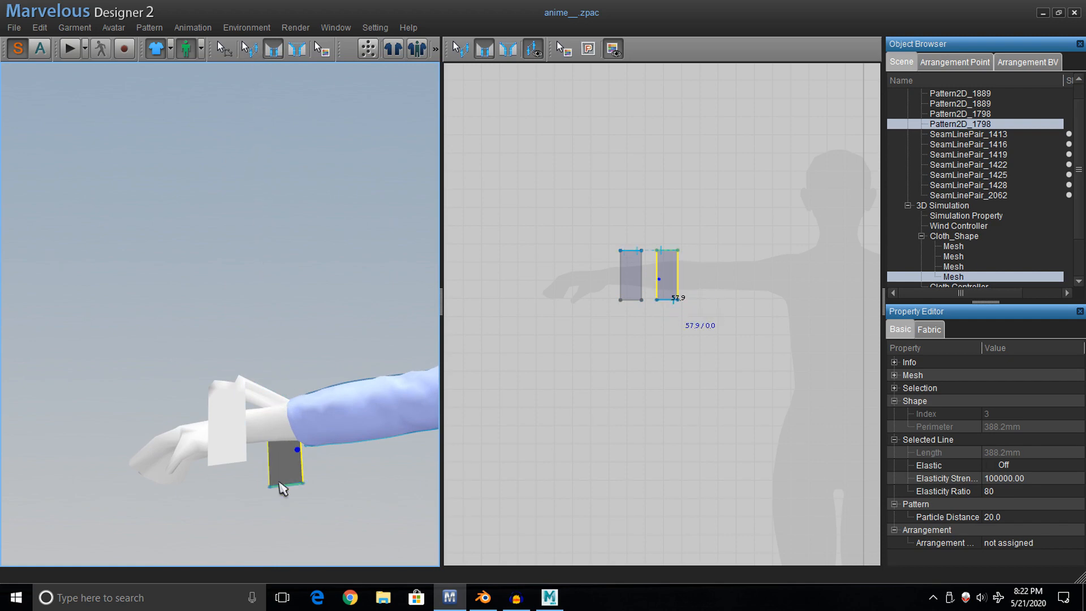
pyautogui.click(283, 485)
pyautogui.click(221, 468)
pyautogui.moveTo(222, 468); pyautogui.dragTo(381, 432, button='right')
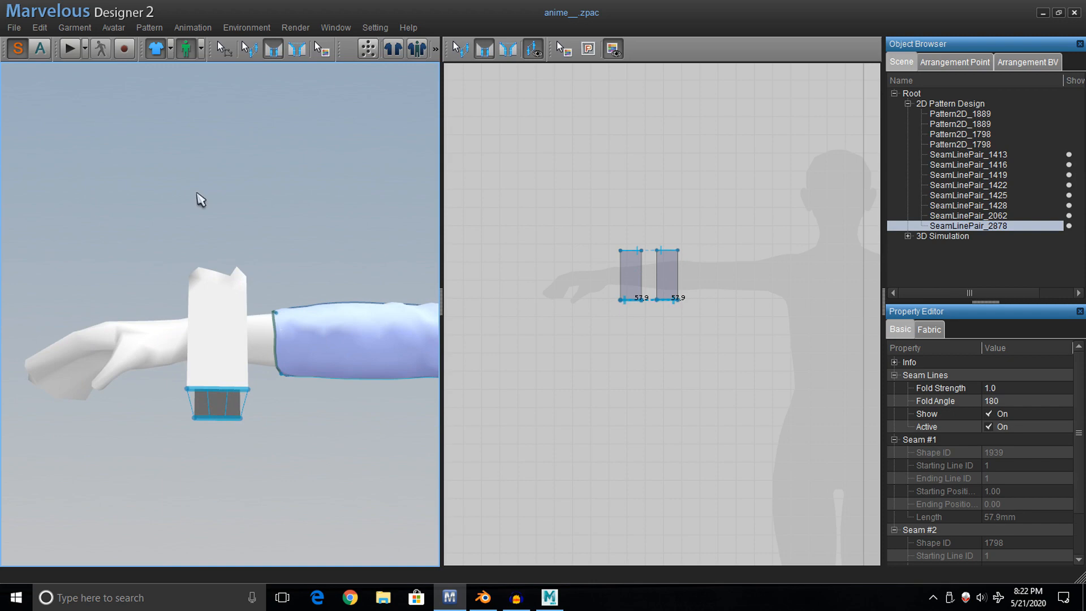
pyautogui.click(69, 48)
pyautogui.moveTo(319, 365); pyautogui.dragTo(308, 408, button='right')
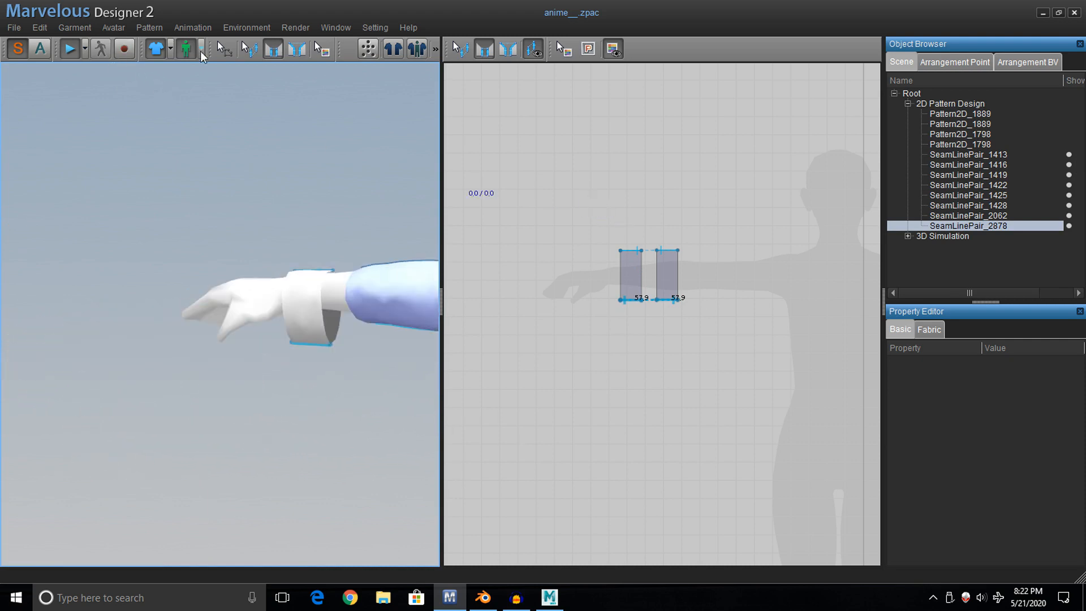
# Select both wrist rectangles in the 2D pattern view and turn on Elastic for their lines.
pyautogui.click(232, 49)
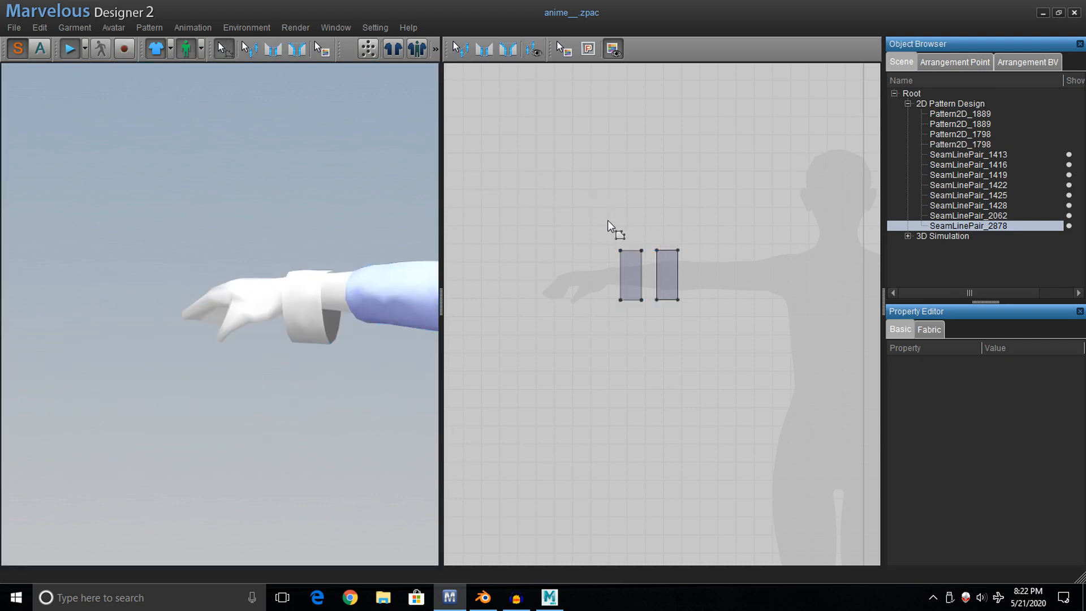
pyautogui.moveTo(607, 219); pyautogui.dragTo(707, 341)
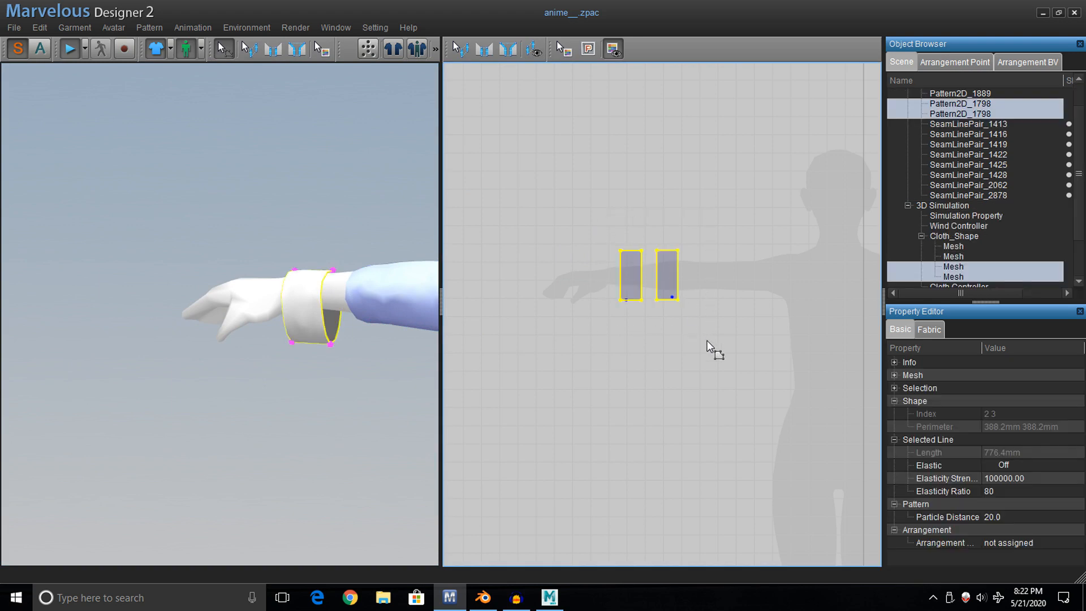
pyautogui.click(993, 466)
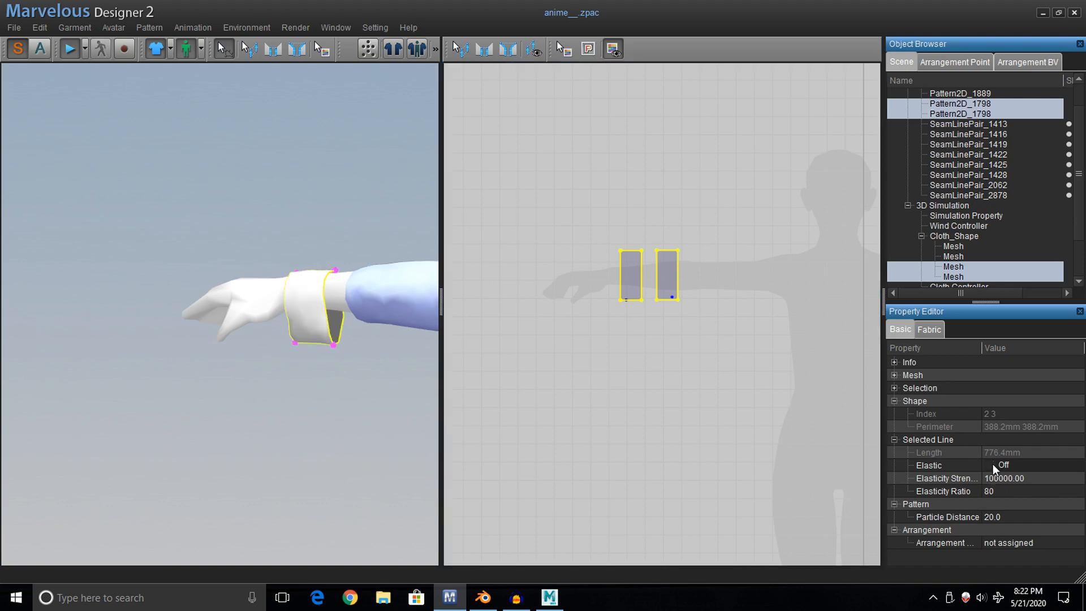
pyautogui.click(991, 465)
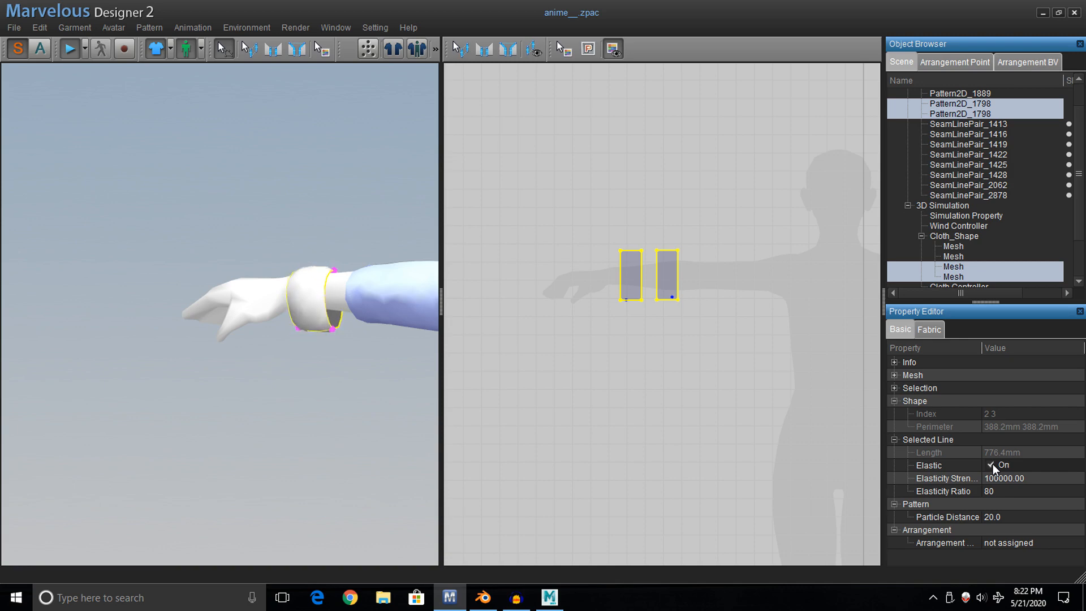
pyautogui.click(992, 464)
# Shorten both rectangles in 2D by raising their bottom edges, to perimeters of about 356 mm for the front and 358 mm for the rear.
pyautogui.scroll(5, 732, 407)
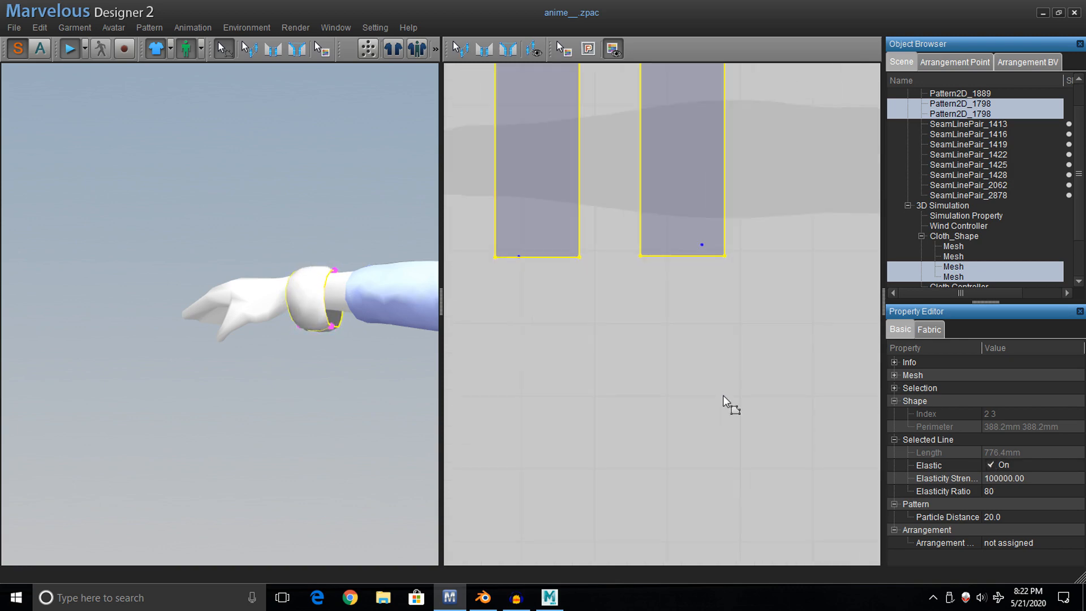
pyautogui.scroll(-1, 723, 312)
pyautogui.moveTo(723, 312); pyautogui.dragTo(750, 429, button='middle')
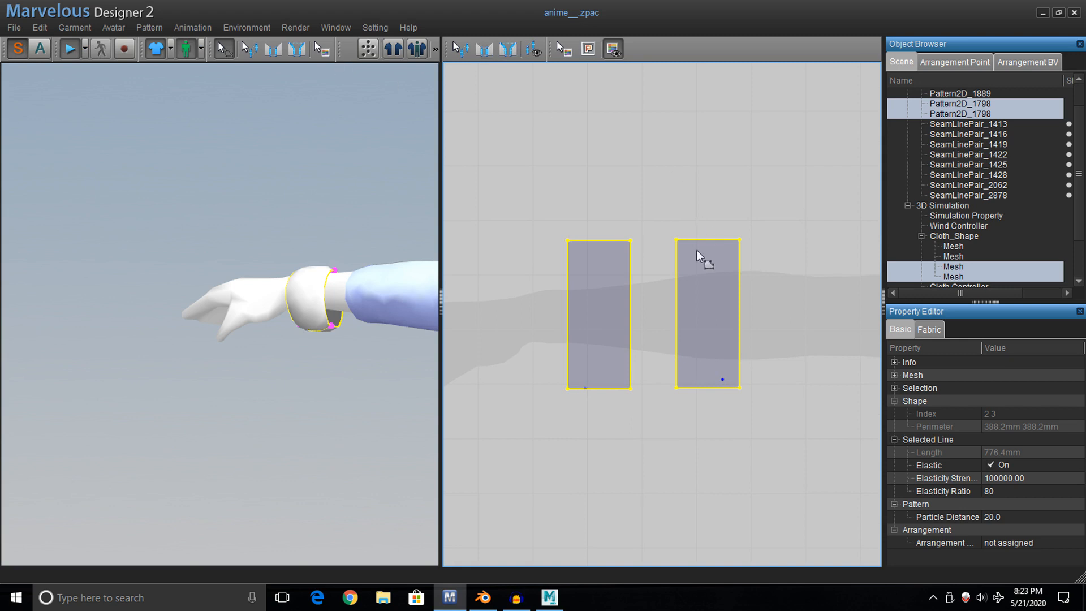
pyautogui.click(594, 371)
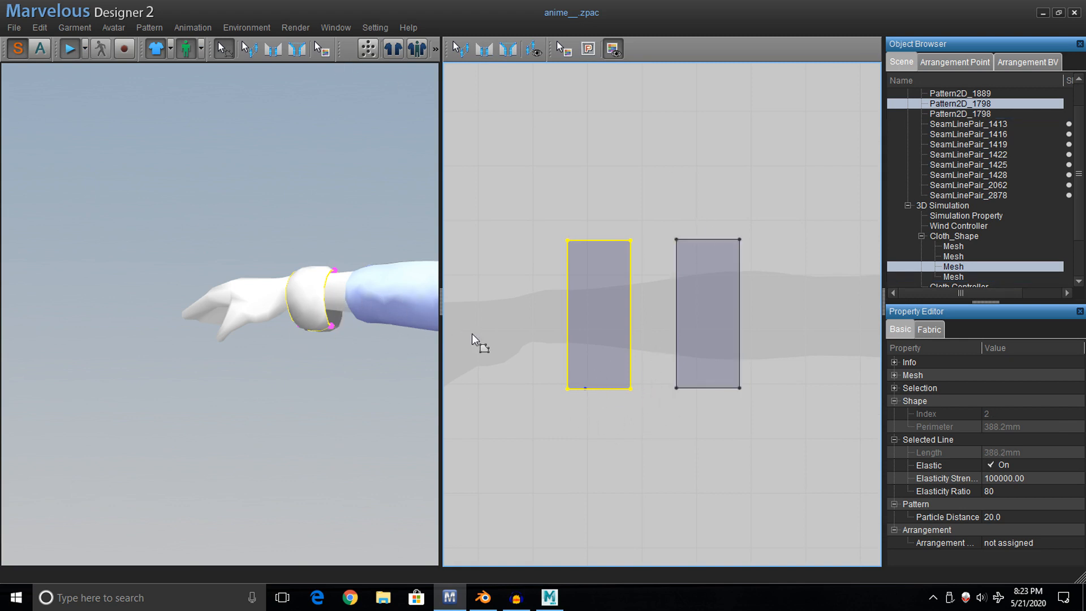
pyautogui.moveTo(593, 390); pyautogui.dragTo(593, 371)
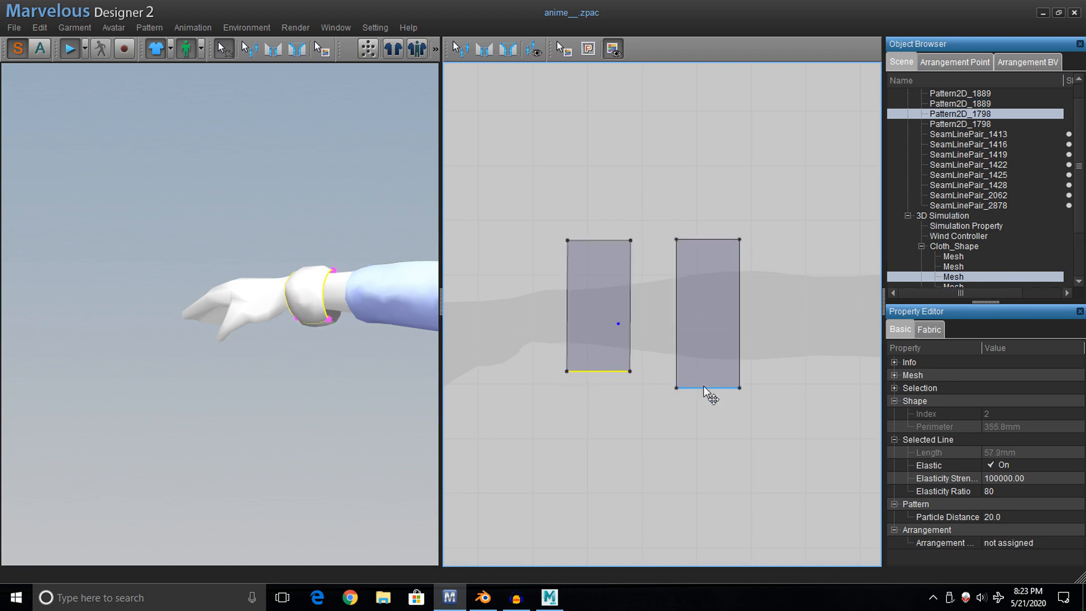
pyautogui.moveTo(707, 388); pyautogui.dragTo(711, 373)
# Move the whole rear rectangle slightly down in 2D and lower the front rectangle's top edge to a perimeter of about 348 mm.
pyautogui.click(702, 240)
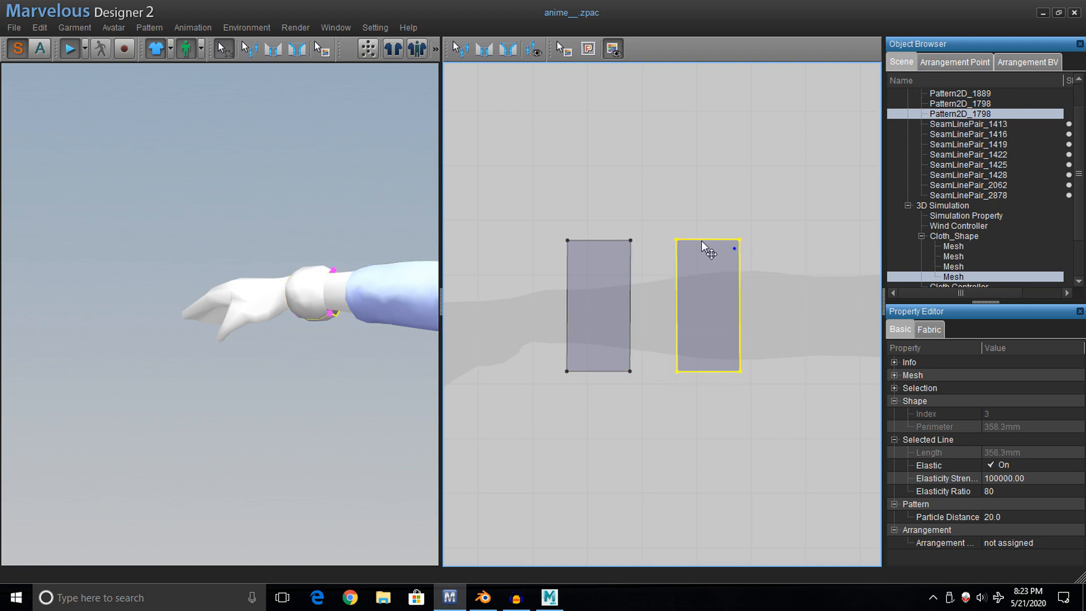
pyautogui.moveTo(707, 239); pyautogui.dragTo(707, 242)
pyautogui.moveTo(602, 239); pyautogui.dragTo(603, 243)
pyautogui.moveTo(421, 308); pyautogui.dragTo(388, 311, button='right')
pyautogui.moveTo(423, 375); pyautogui.dragTo(385, 352, button='right')
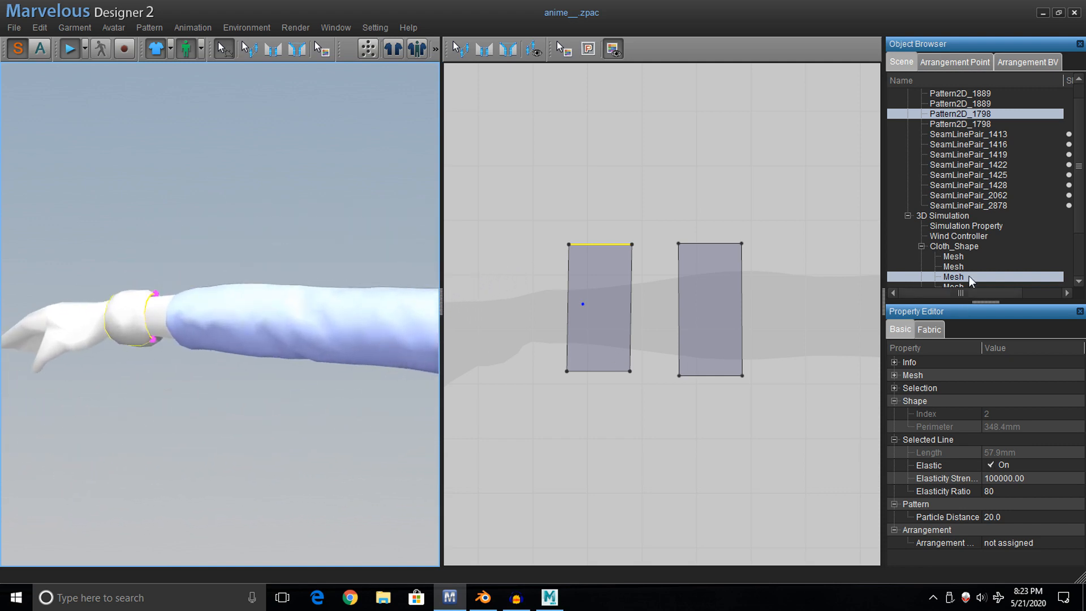
# Select the Avatar object in the scene tree and set its Skin Offset to 5.0.
pyautogui.scroll(1, 964, 232)
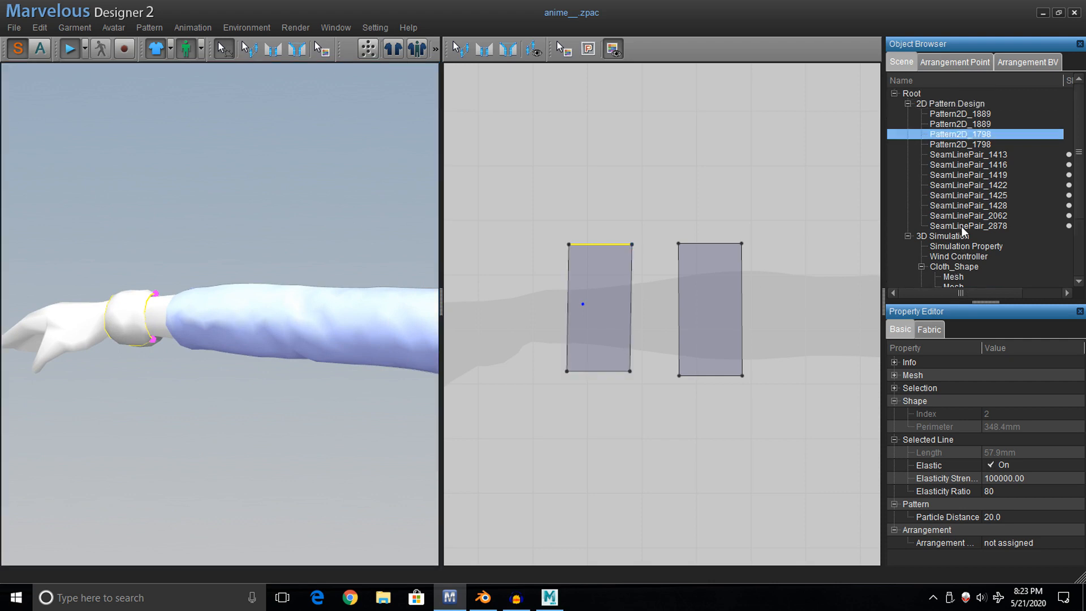
pyautogui.click(945, 102)
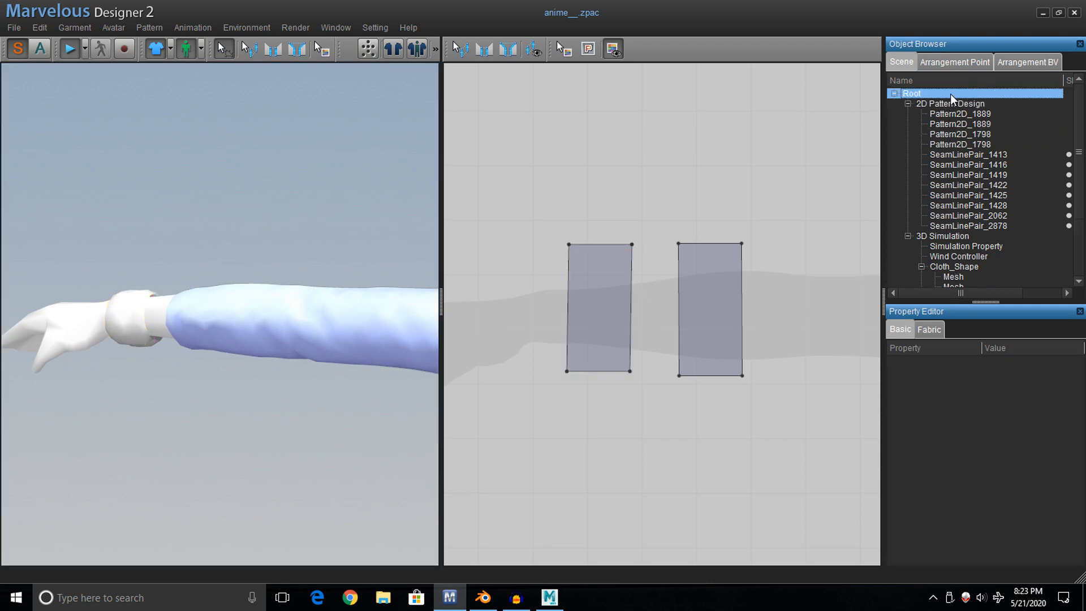
pyautogui.click(950, 93)
pyautogui.scroll(-3, 961, 132)
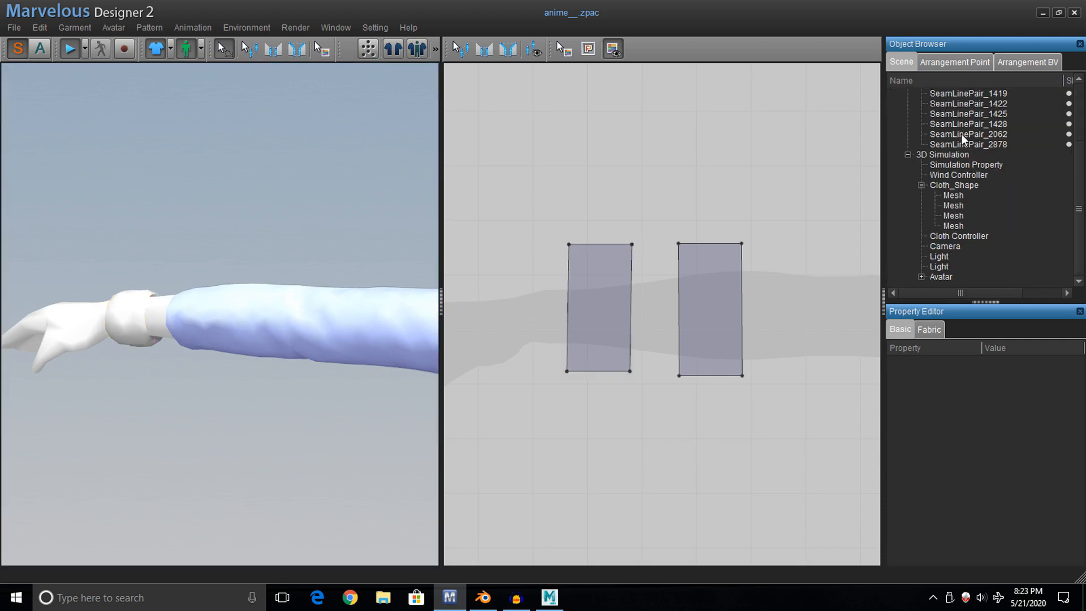
pyautogui.click(949, 278)
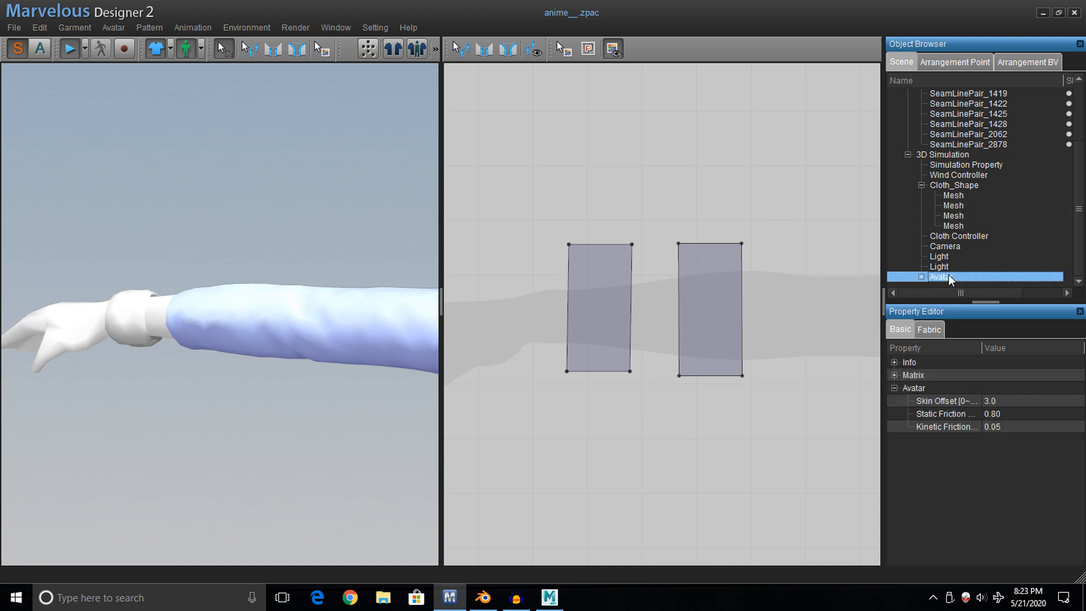
pyautogui.click(987, 401)
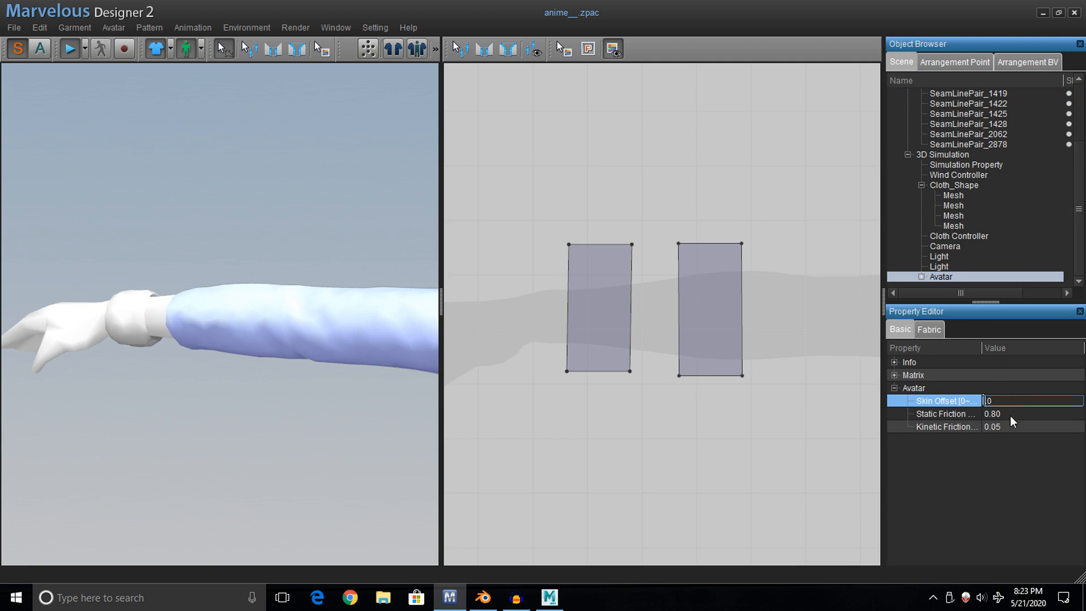
pyautogui.press('Return')
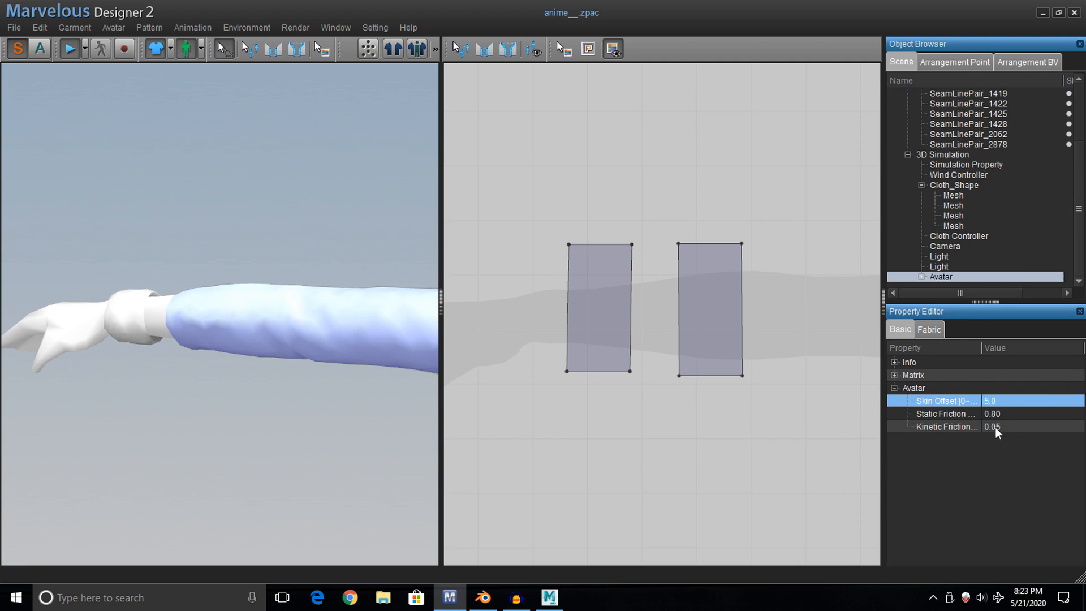
pyautogui.scroll(-6, 388, 296)
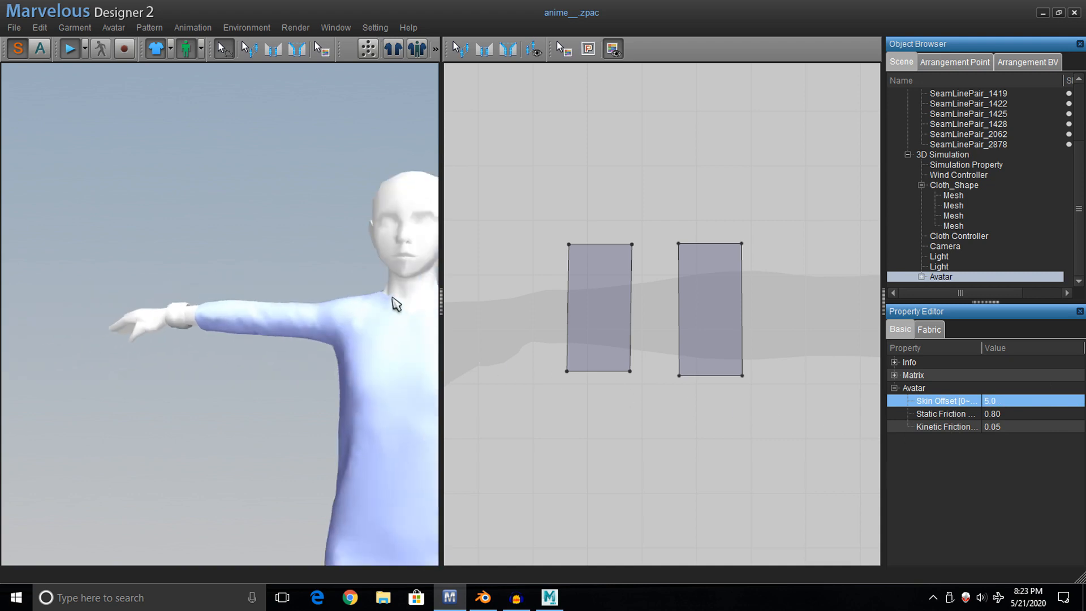
pyautogui.scroll(-4, 352, 288)
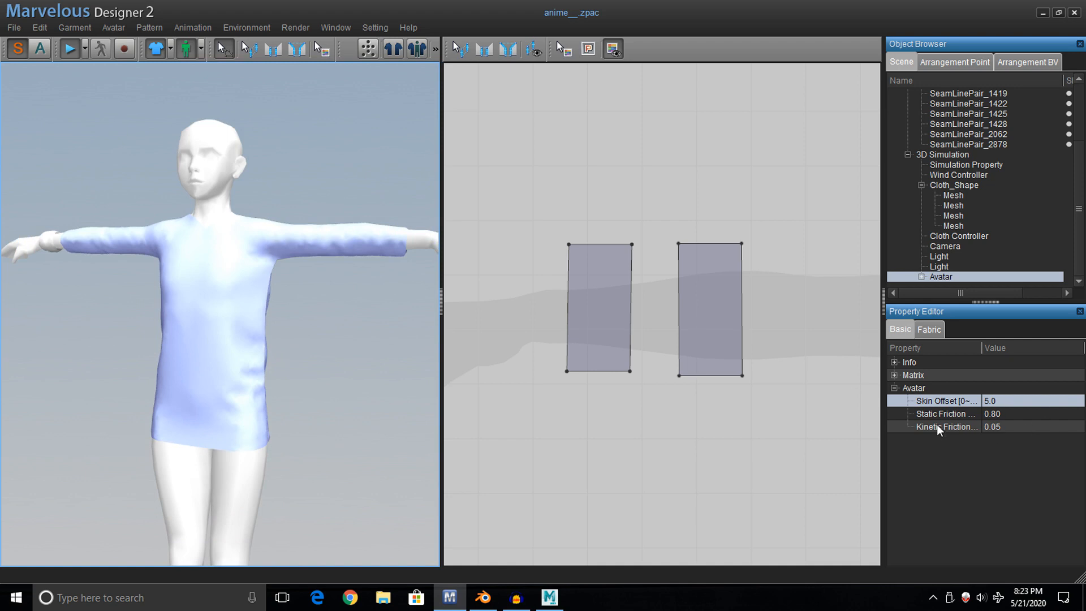
pyautogui.moveTo(306, 445); pyautogui.dragTo(242, 379, button='middle')
pyautogui.click(991, 400)
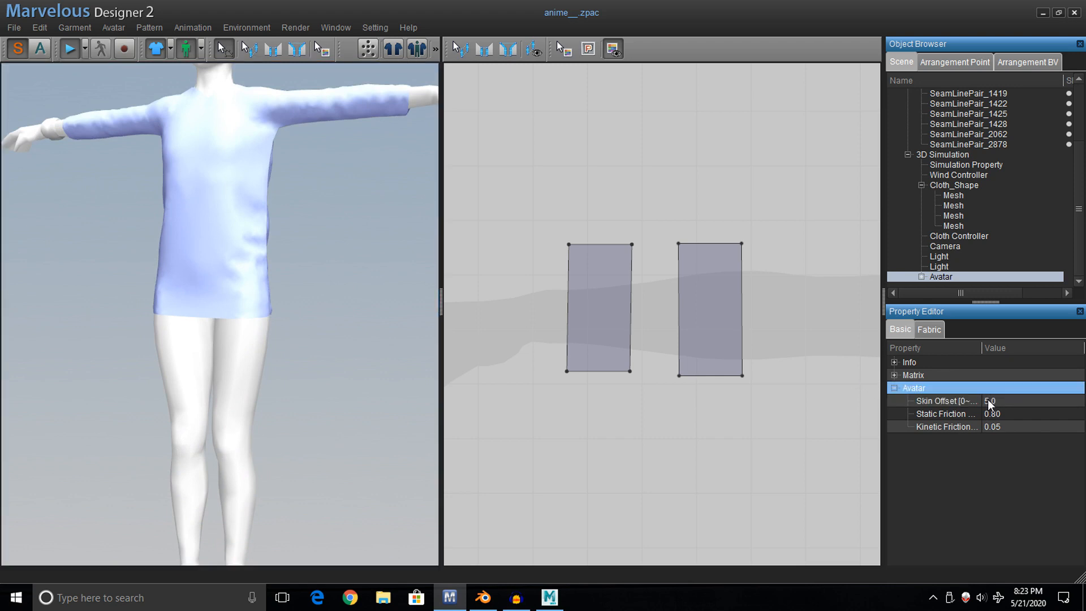
pyautogui.press('Left')
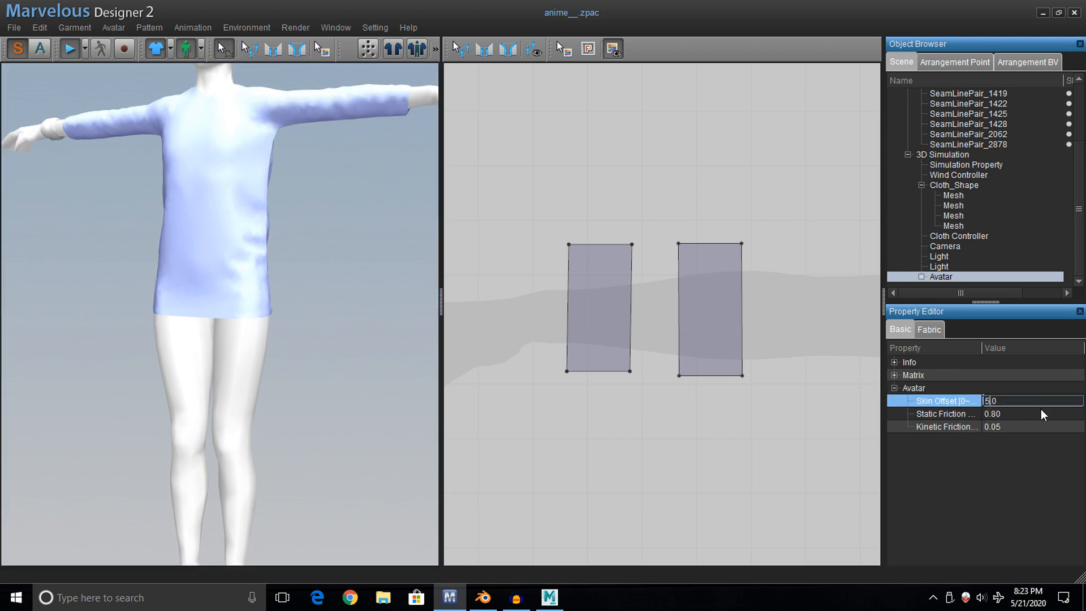
pyautogui.press('BackSpace')
pyautogui.write('2')
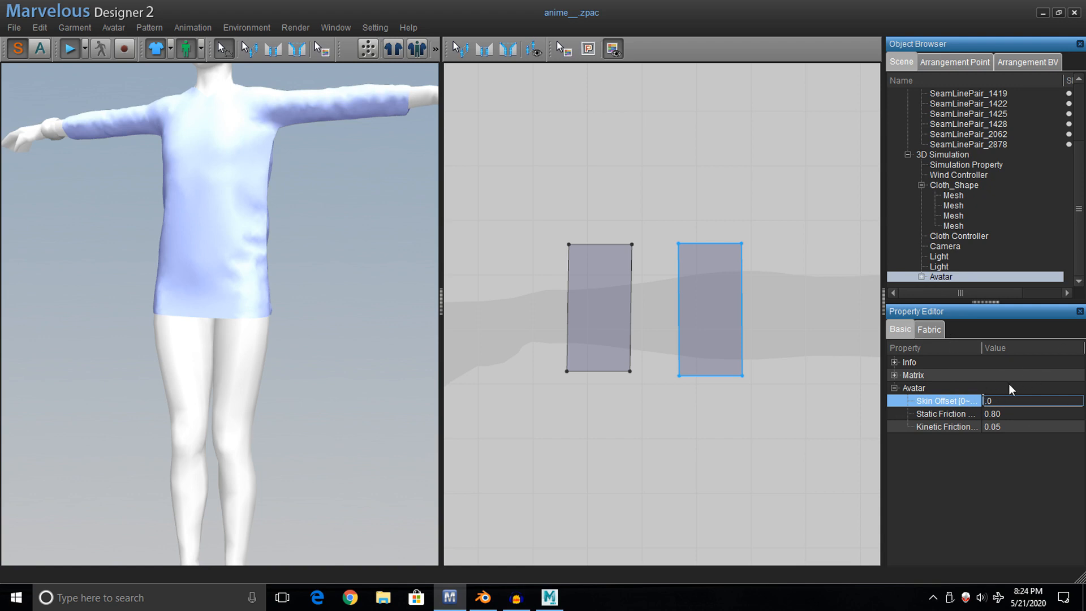
pyautogui.click(982, 466)
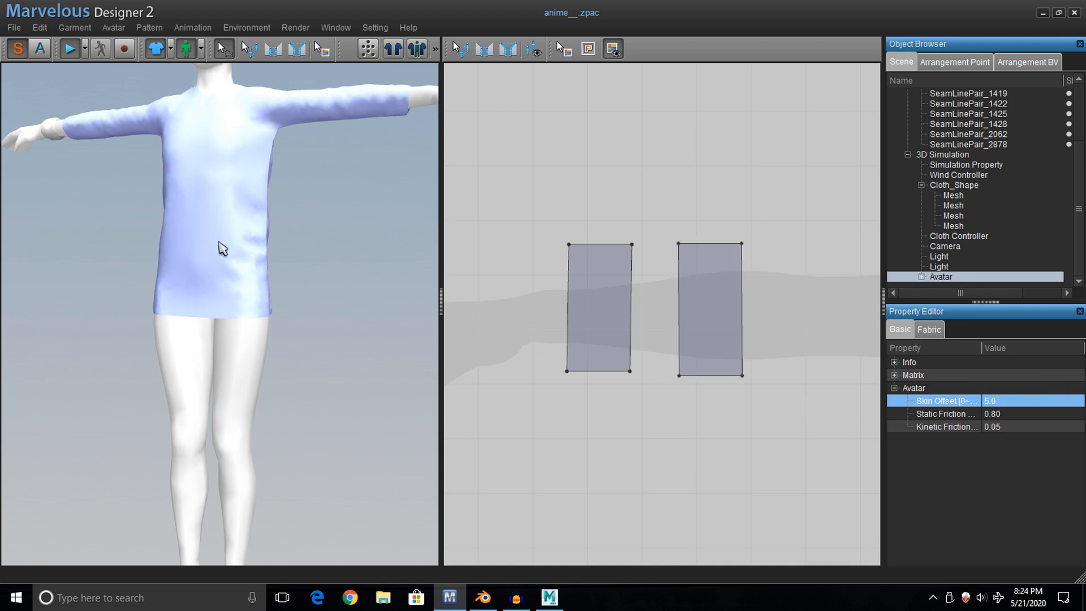
# Examine the shirt and the wrist cuff on the avatar up close in 3D, and select the cuff's front piece.
pyautogui.click(318, 205)
pyautogui.moveTo(319, 206); pyautogui.dragTo(342, 247, button='middle')
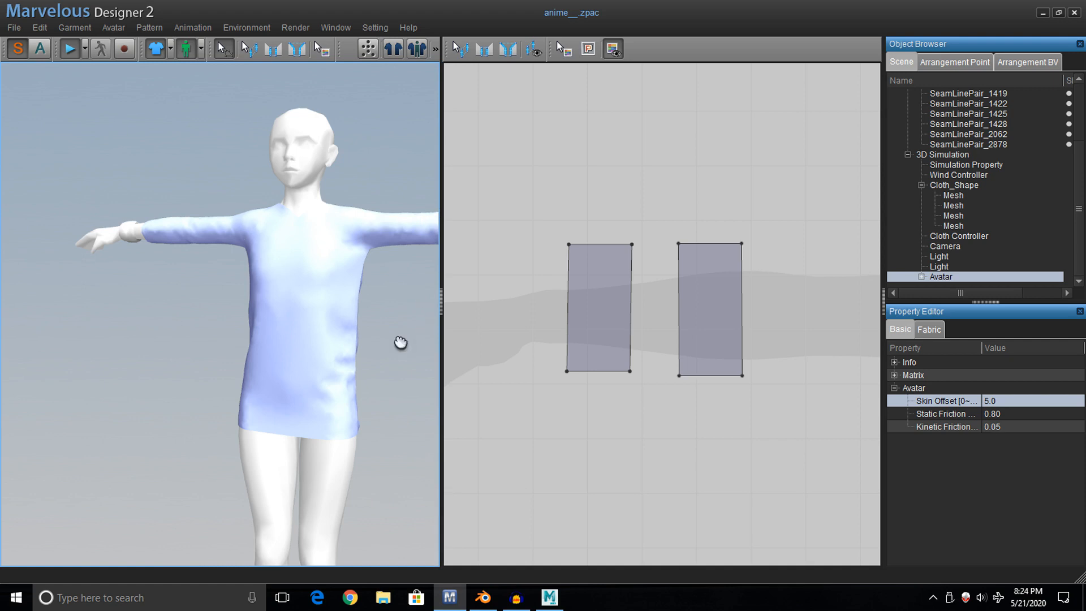
pyautogui.moveTo(400, 341); pyautogui.dragTo(379, 322, button='middle')
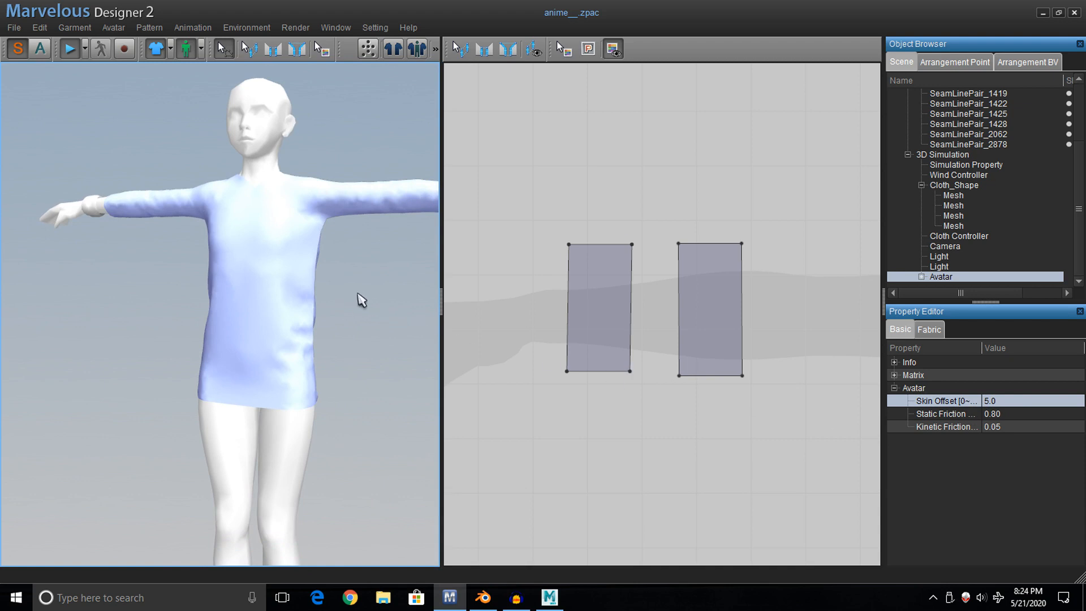
pyautogui.scroll(2, 383, 334)
pyautogui.scroll(4, 189, 300)
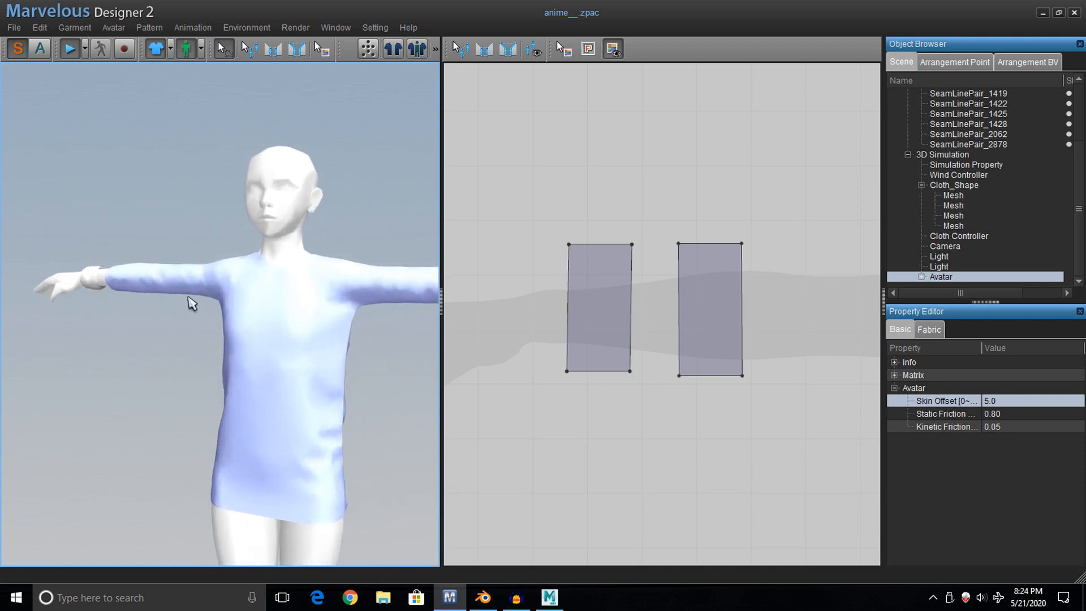
pyautogui.scroll(5, 95, 230)
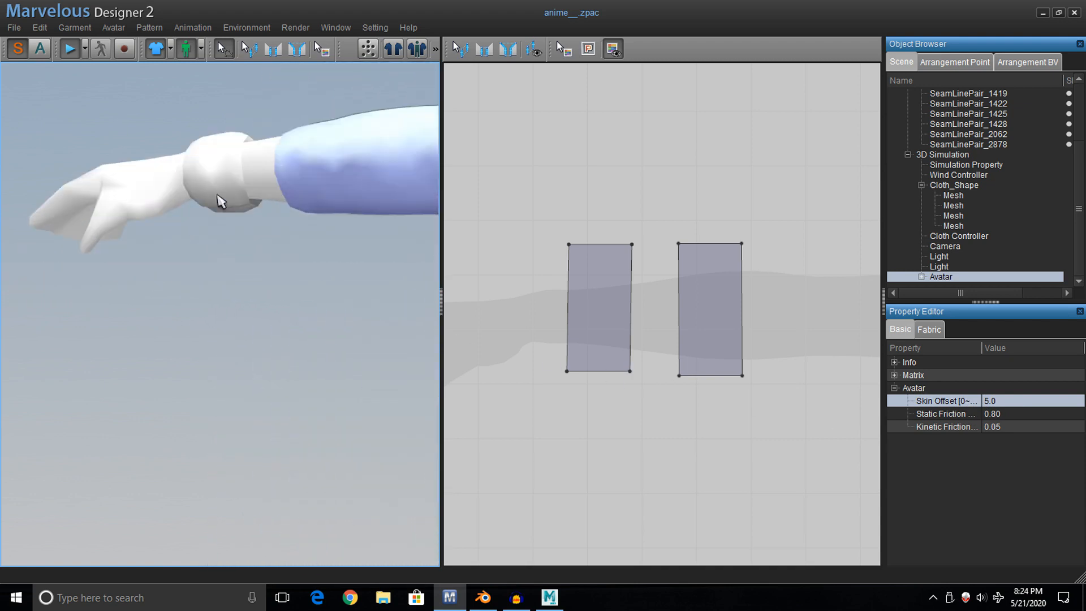
pyautogui.click(222, 177)
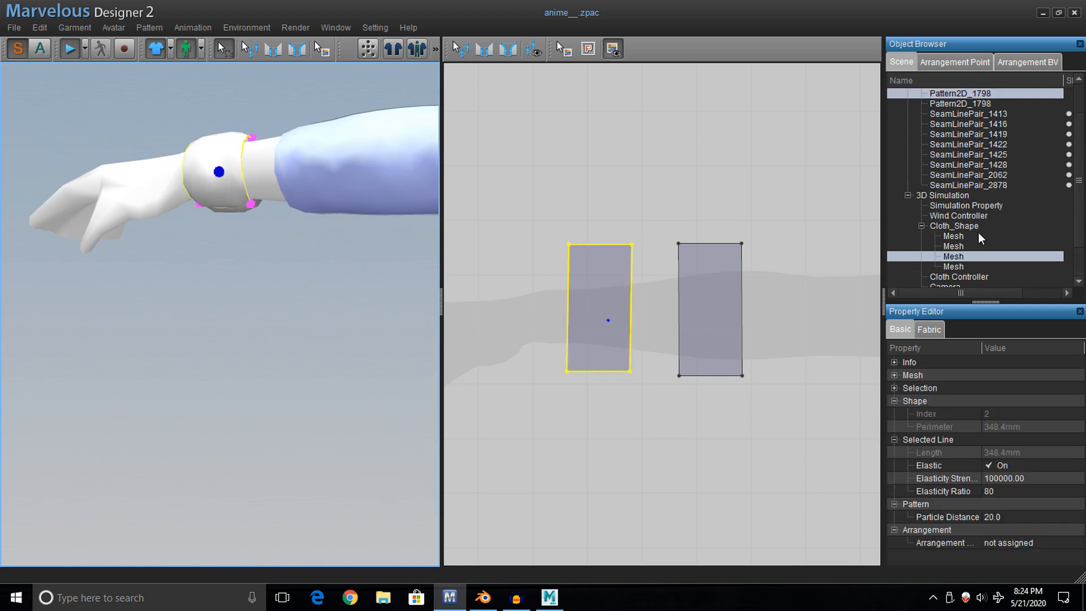
# Select both wrist rectangles together with a selection box in the 2D pattern view.
pyautogui.scroll(-3, 710, 186)
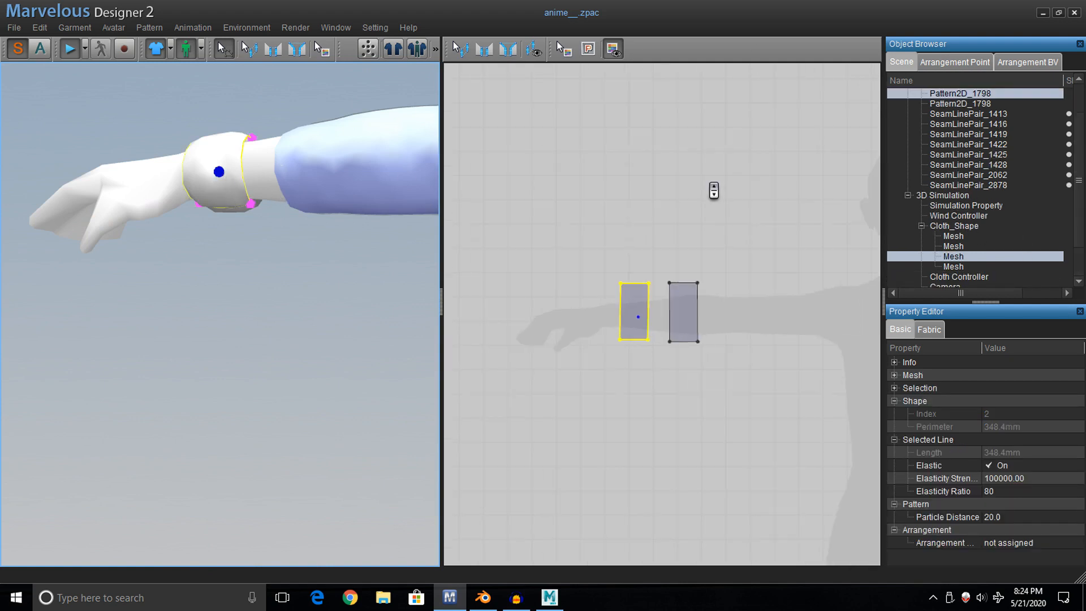
pyautogui.moveTo(781, 317); pyautogui.dragTo(592, 165, button='middle')
pyautogui.scroll(-2, 597, 170)
pyautogui.moveTo(695, 250); pyautogui.dragTo(841, 377, button='middle')
pyautogui.scroll(5, 769, 324)
pyautogui.scroll(3, 777, 327)
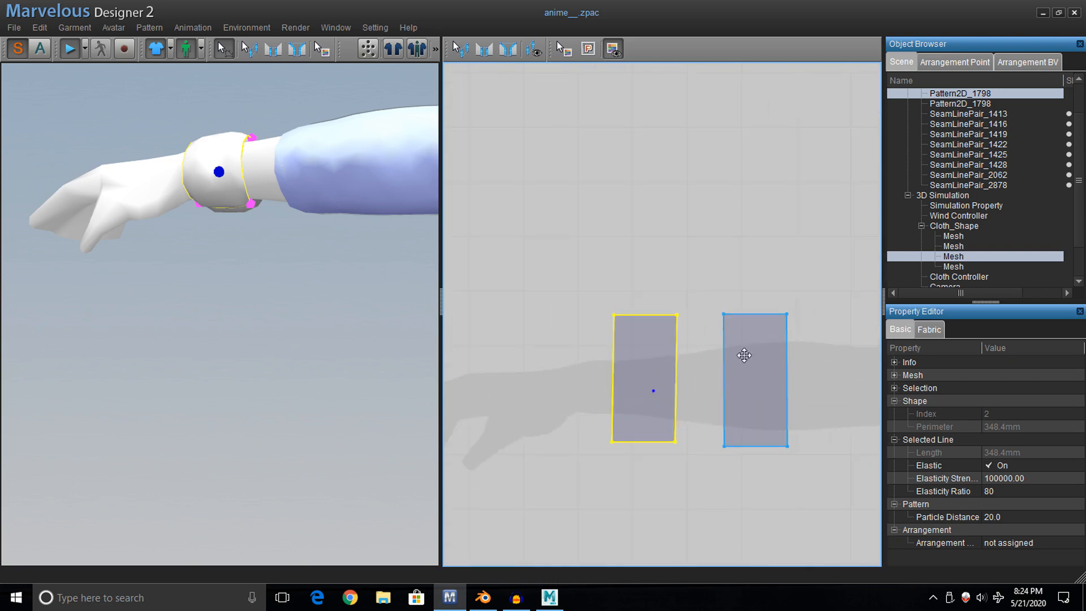
pyautogui.moveTo(764, 247); pyautogui.dragTo(684, 186, button='middle')
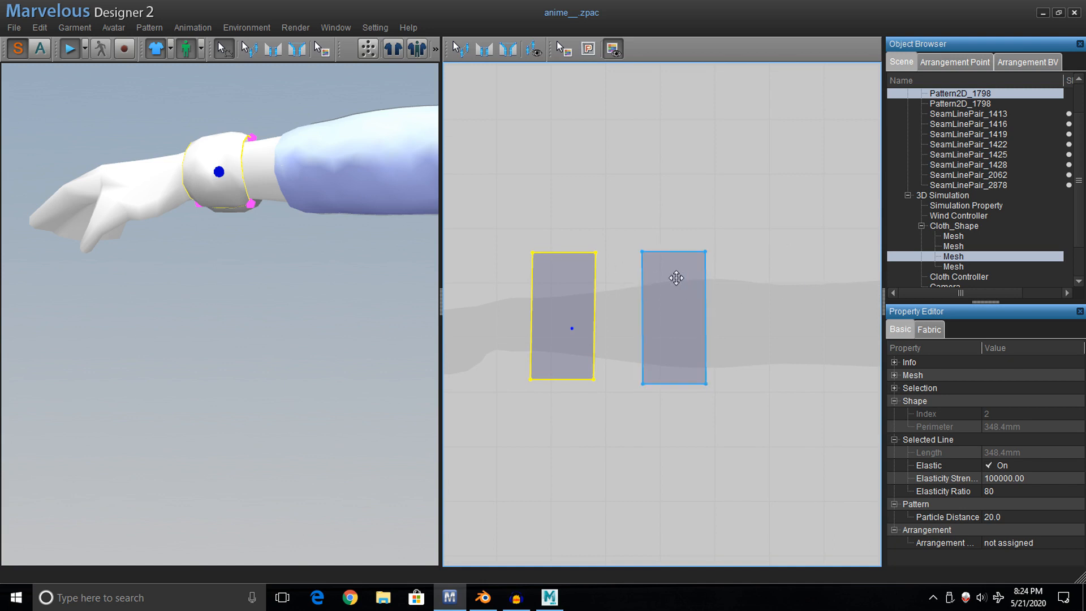
pyautogui.scroll(-3, 686, 285)
pyautogui.moveTo(578, 262); pyautogui.dragTo(768, 408)
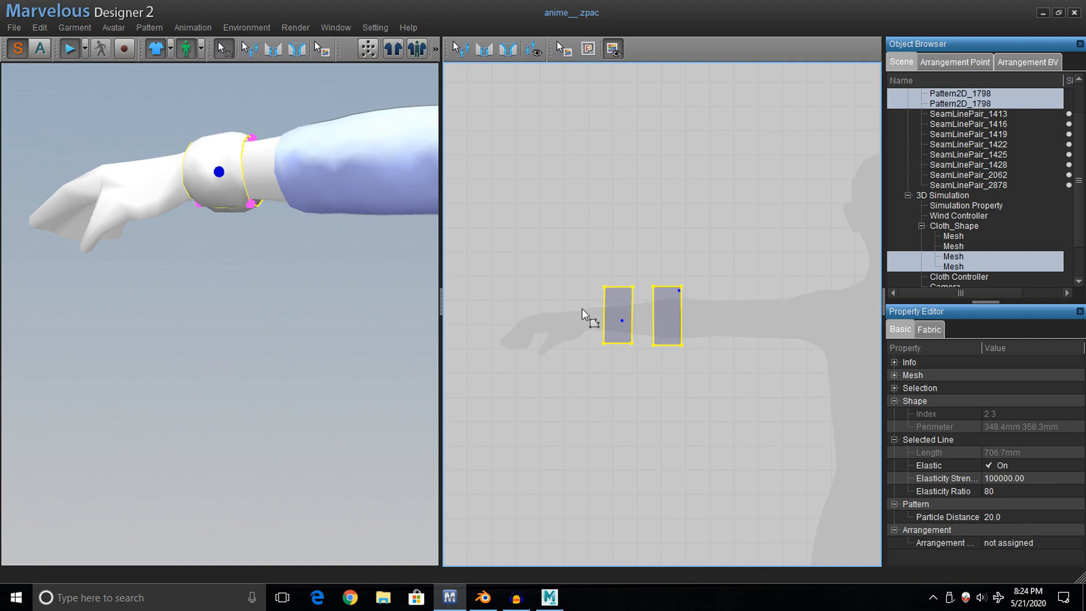
pyautogui.click(534, 237)
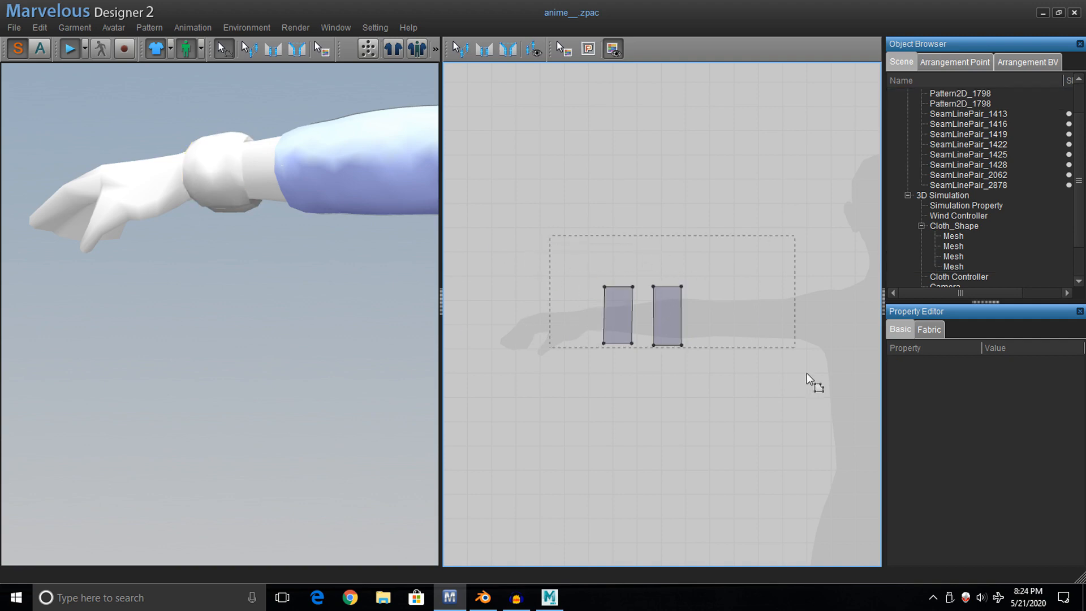
pyautogui.moveTo(804, 415); pyautogui.dragTo(801, 415)
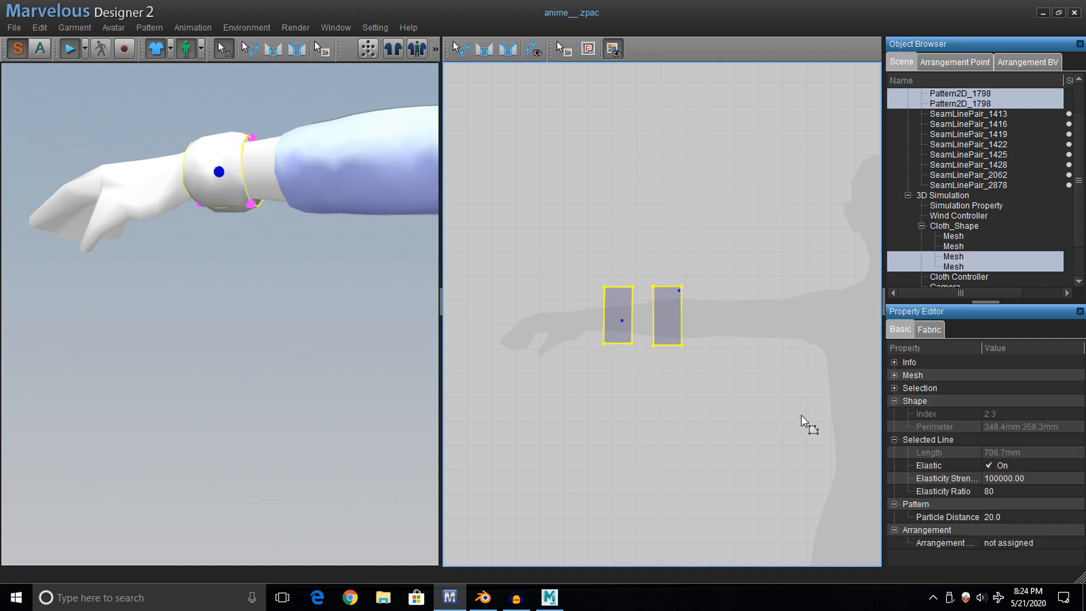
pyautogui.click(737, 256)
pyautogui.moveTo(572, 372); pyautogui.dragTo(729, 271)
pyautogui.click(581, 242)
pyautogui.moveTo(746, 311); pyautogui.dragTo(770, 395)
# Select all four pattern pieces in 2D, both wrist rectangles and both shirt halves, with one selection box.
pyautogui.moveTo(788, 332); pyautogui.dragTo(552, 261, button='middle')
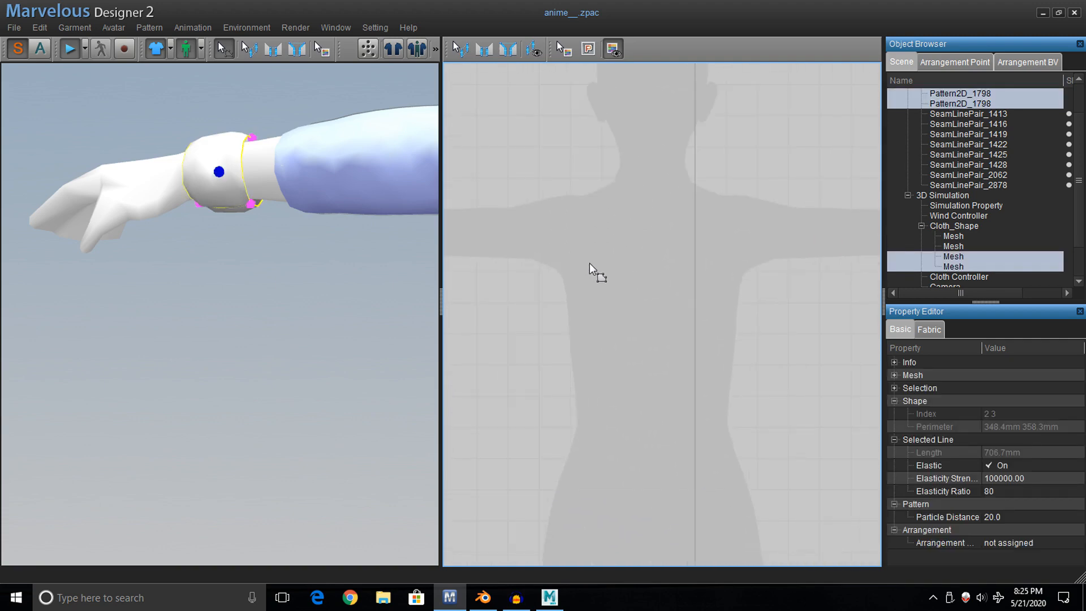
pyautogui.scroll(-5, 594, 271)
pyautogui.moveTo(695, 351); pyautogui.dragTo(723, 217, button='middle')
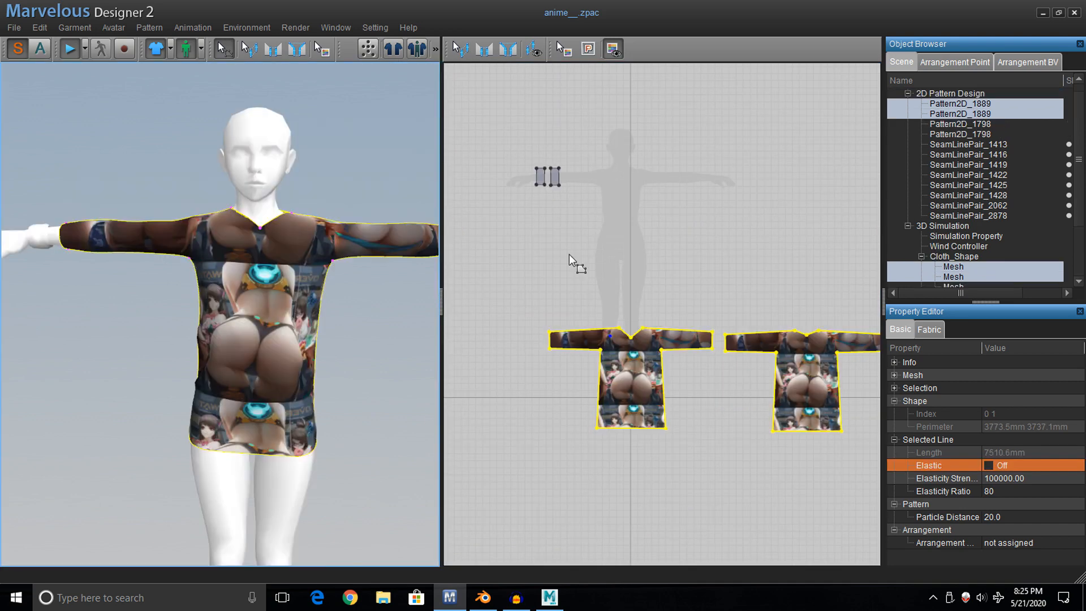
pyautogui.moveTo(503, 163); pyautogui.dragTo(599, 184)
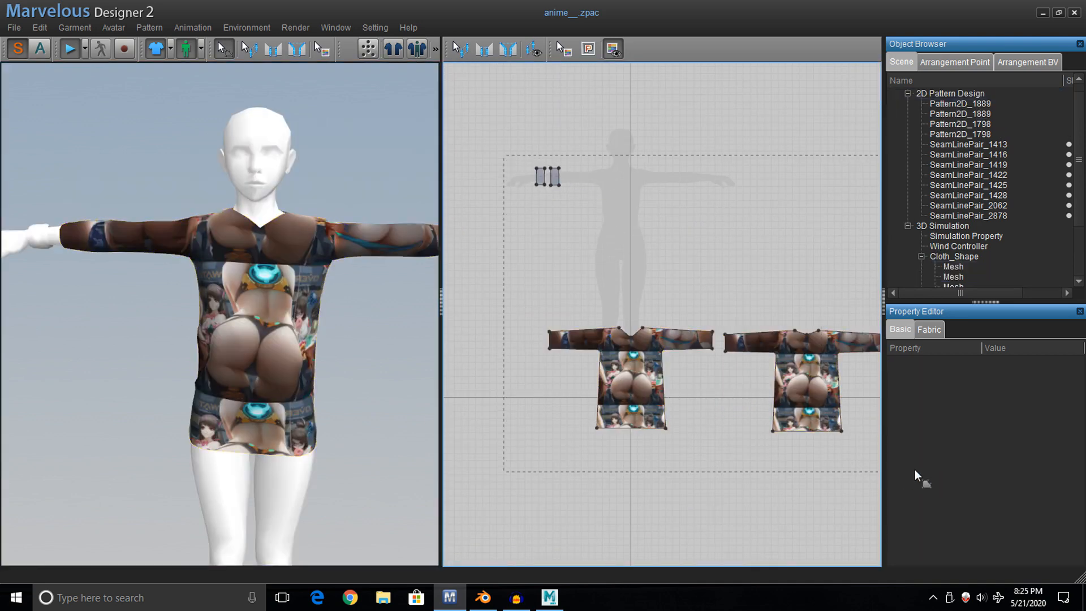
pyautogui.moveTo(915, 470); pyautogui.dragTo(915, 465)
pyautogui.scroll(-3, 310, 286)
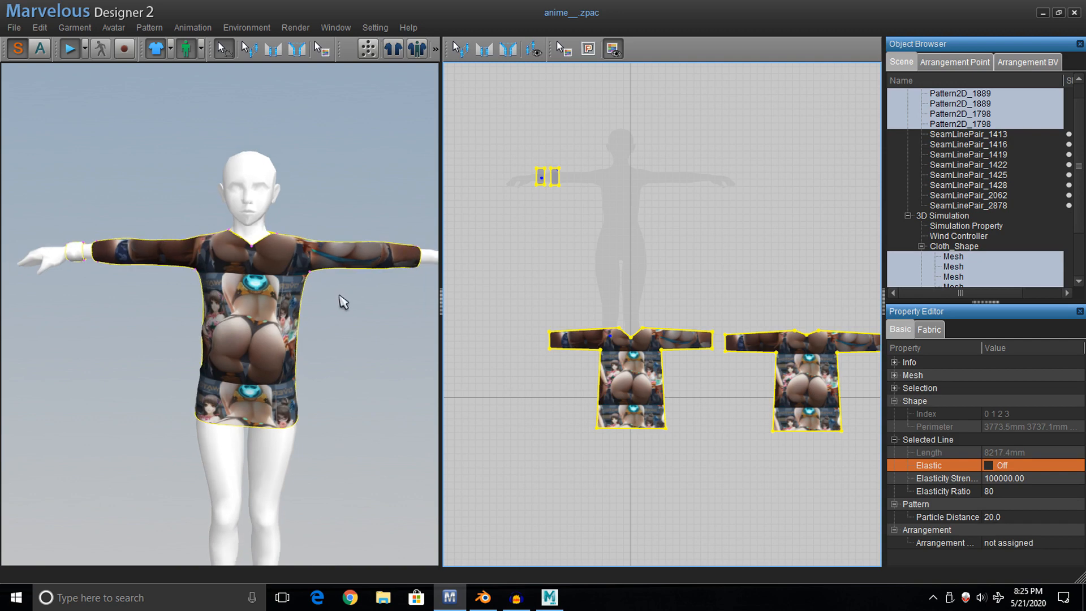
pyautogui.scroll(-2, 344, 301)
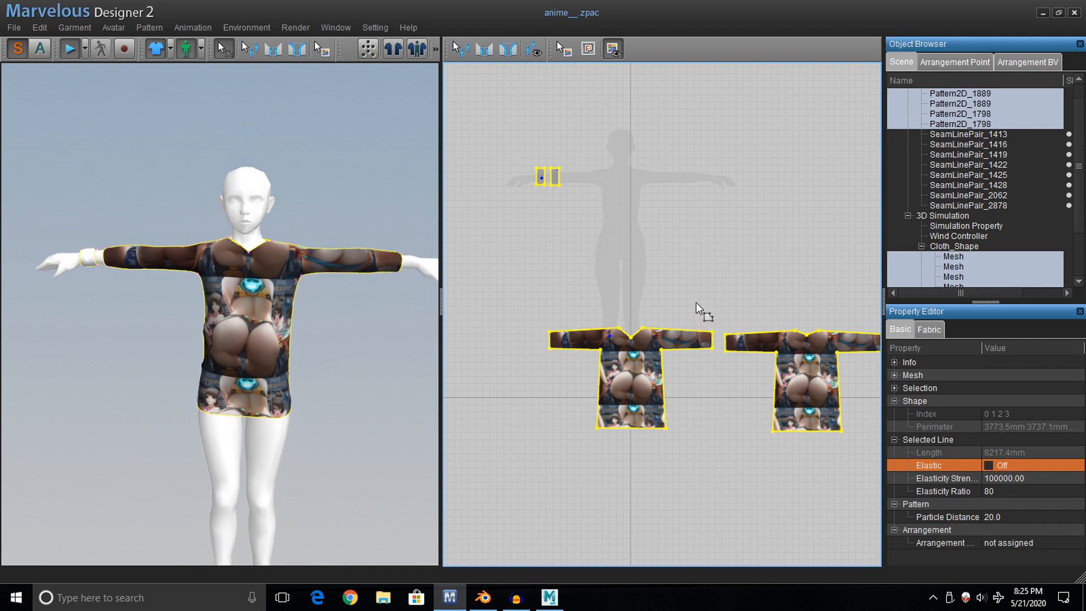
# Draw a closed half T-shirt polygon over the avatar's silhouette in 2D, with a sloped neckline, straight centre edge, flared hem and short sleeve.
pyautogui.scroll(5, 699, 304)
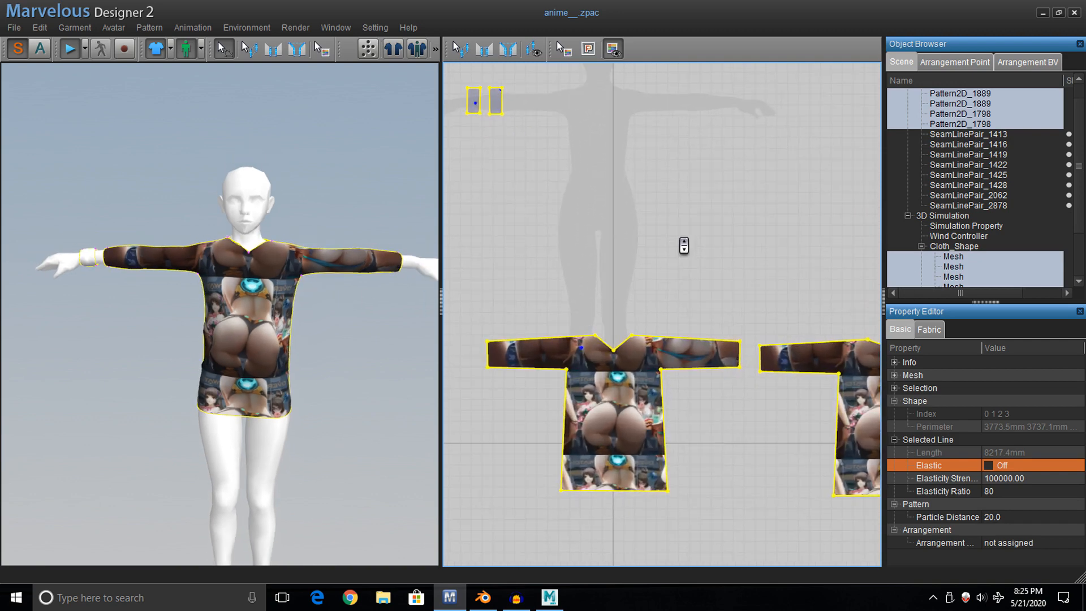
pyautogui.scroll(3, 668, 182)
pyautogui.scroll(-5, 696, 245)
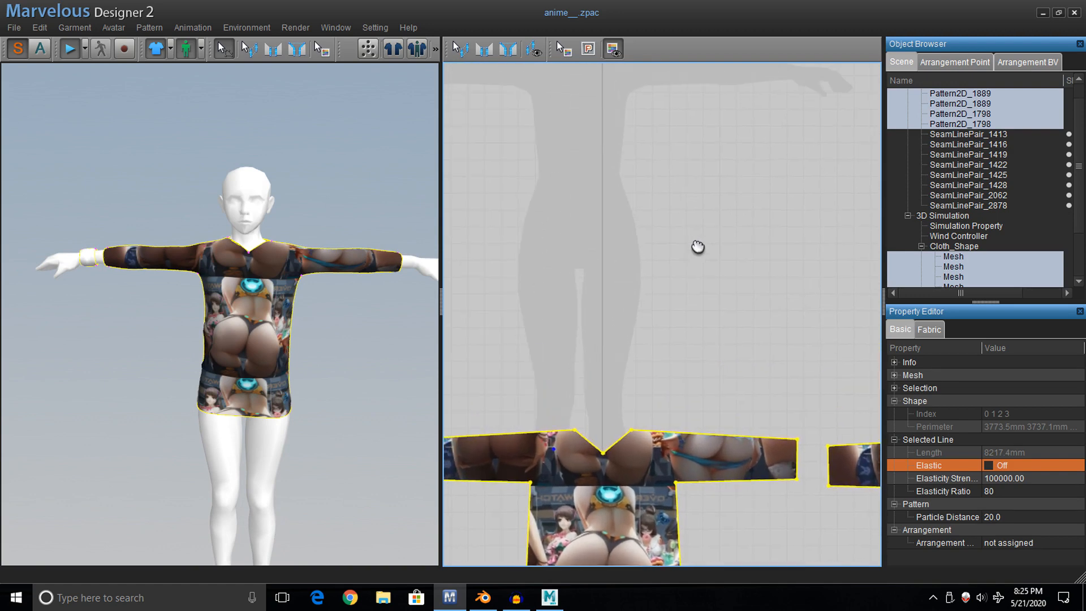
pyautogui.moveTo(756, 361); pyautogui.dragTo(771, 379, button='middle')
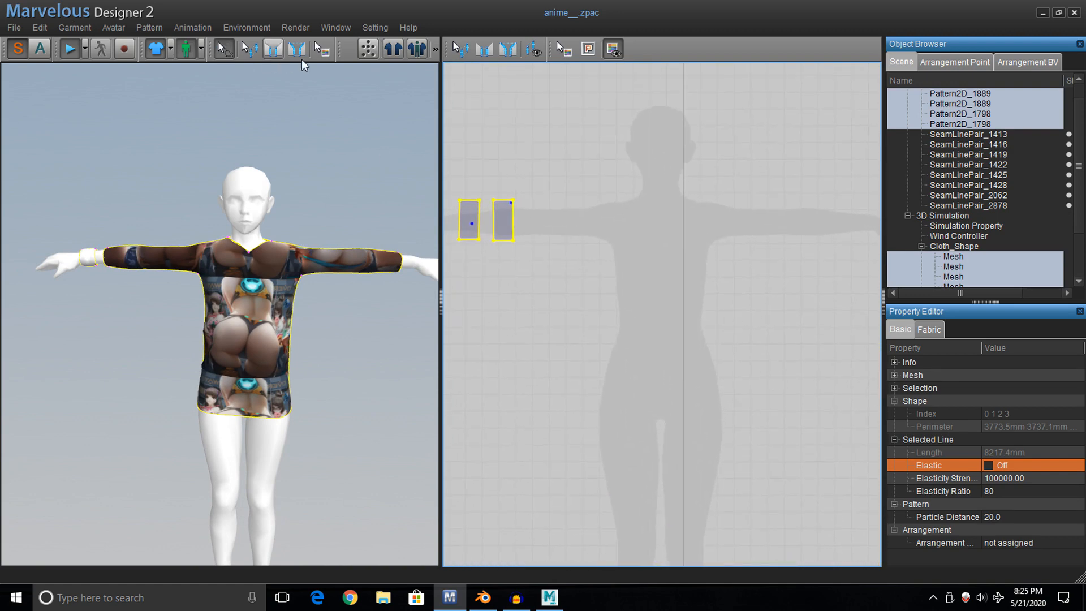
pyautogui.click(149, 28)
pyautogui.moveTo(216, 48)
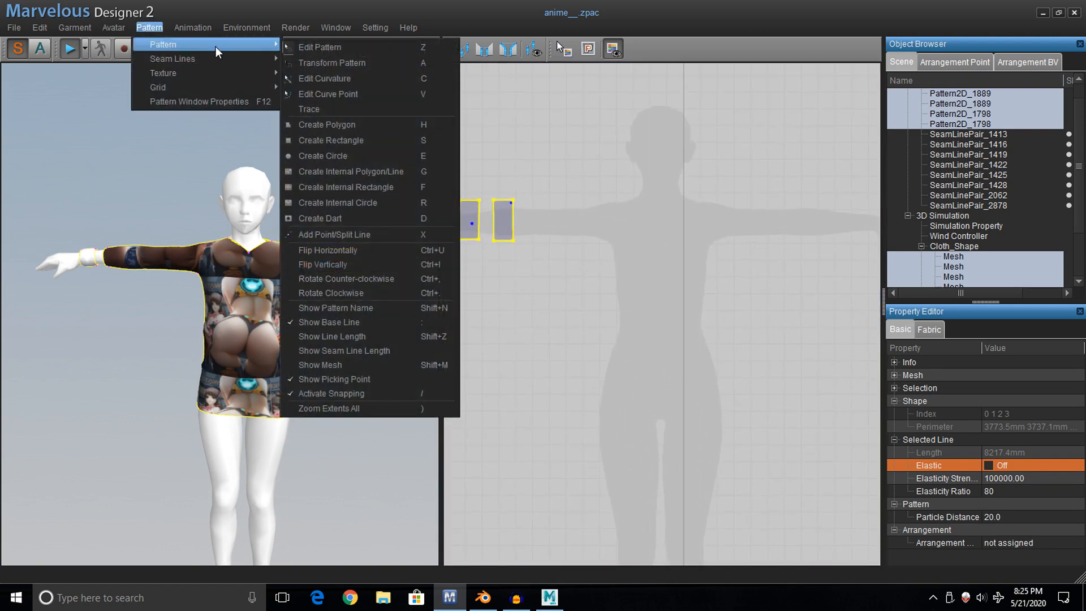
pyautogui.click(381, 124)
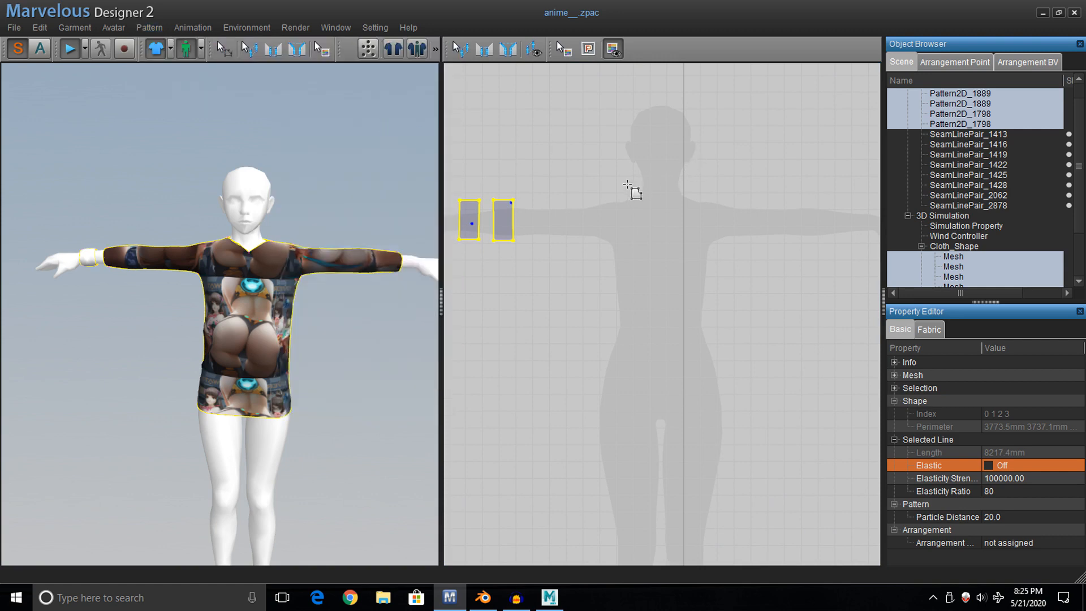
pyautogui.click(608, 190)
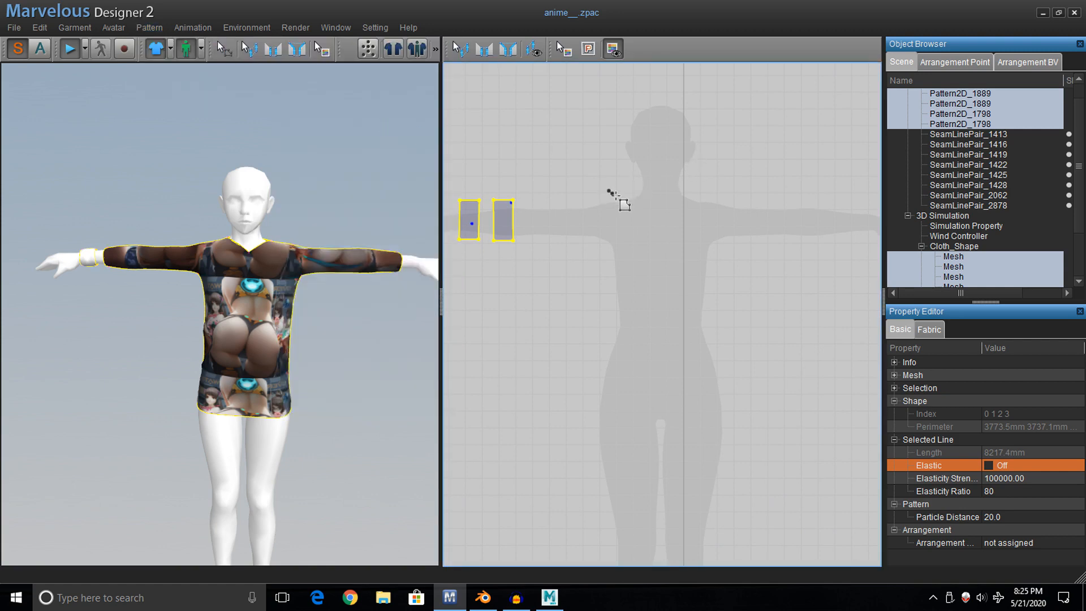
pyautogui.click(652, 211)
pyautogui.click(671, 406)
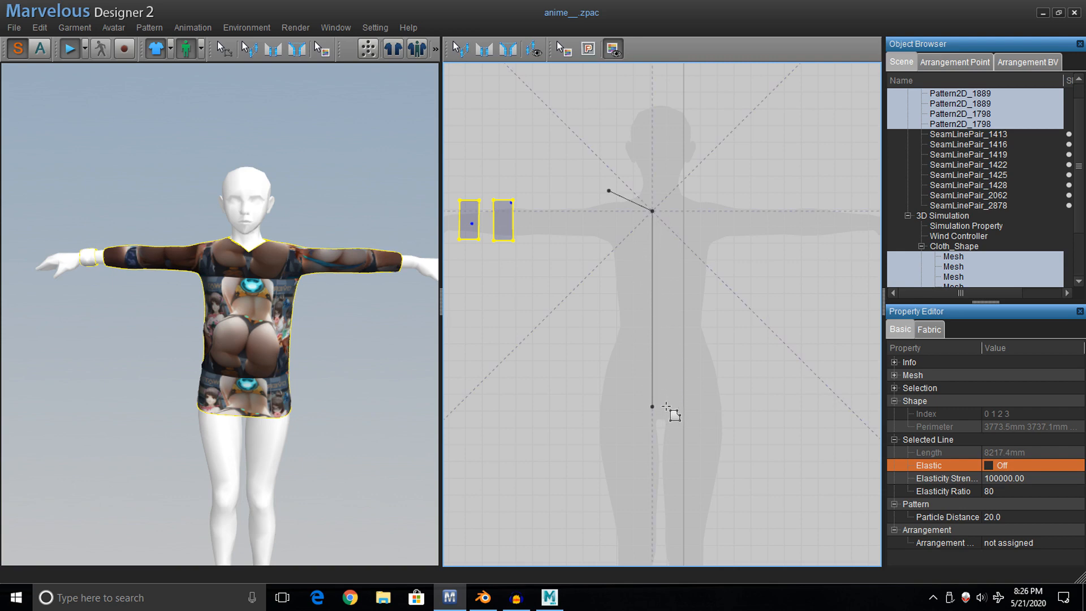
pyautogui.click(586, 406)
pyautogui.click(602, 321)
pyautogui.click(601, 301)
pyautogui.click(601, 265)
pyautogui.click(601, 247)
pyautogui.click(546, 248)
pyautogui.click(545, 191)
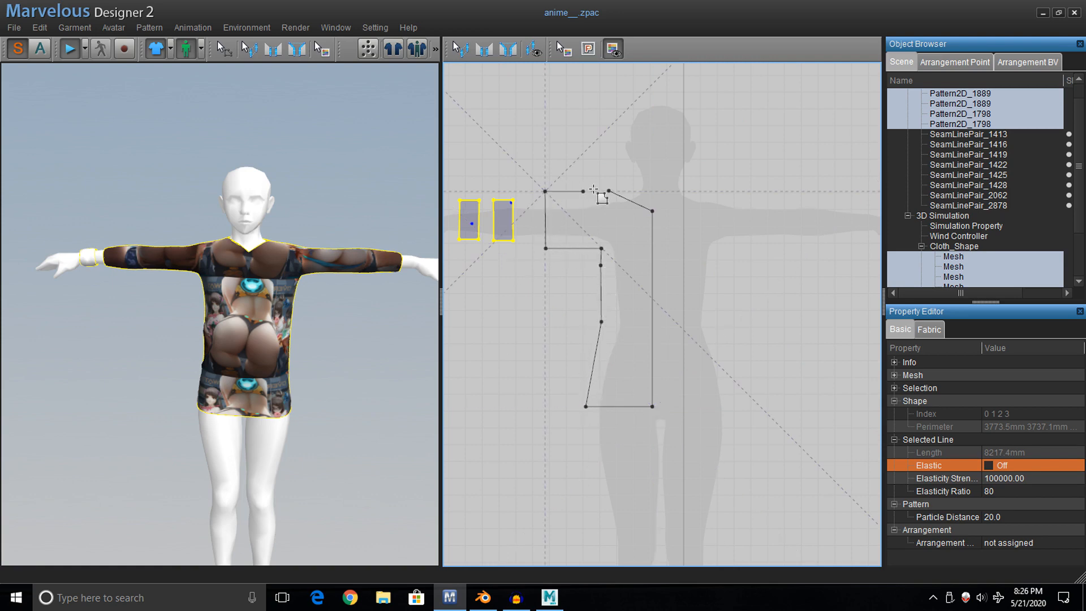
pyautogui.click(608, 191)
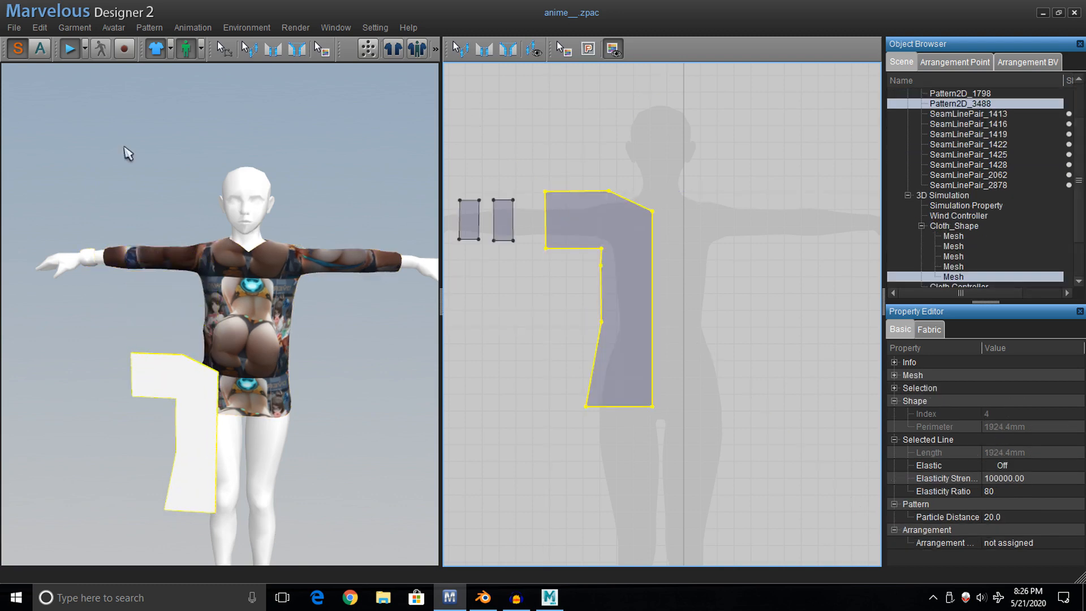
# Turn the simulation off and return the fallen half T-shirt piece to its flat position with Rearrange Pattern.
pyautogui.click(70, 49)
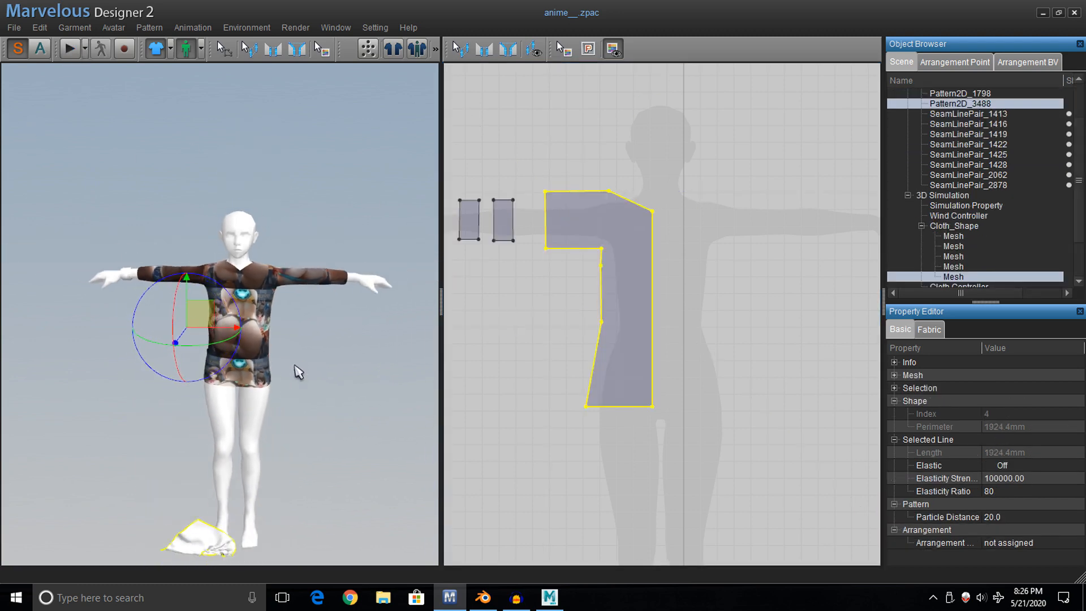
pyautogui.rightClick(207, 503)
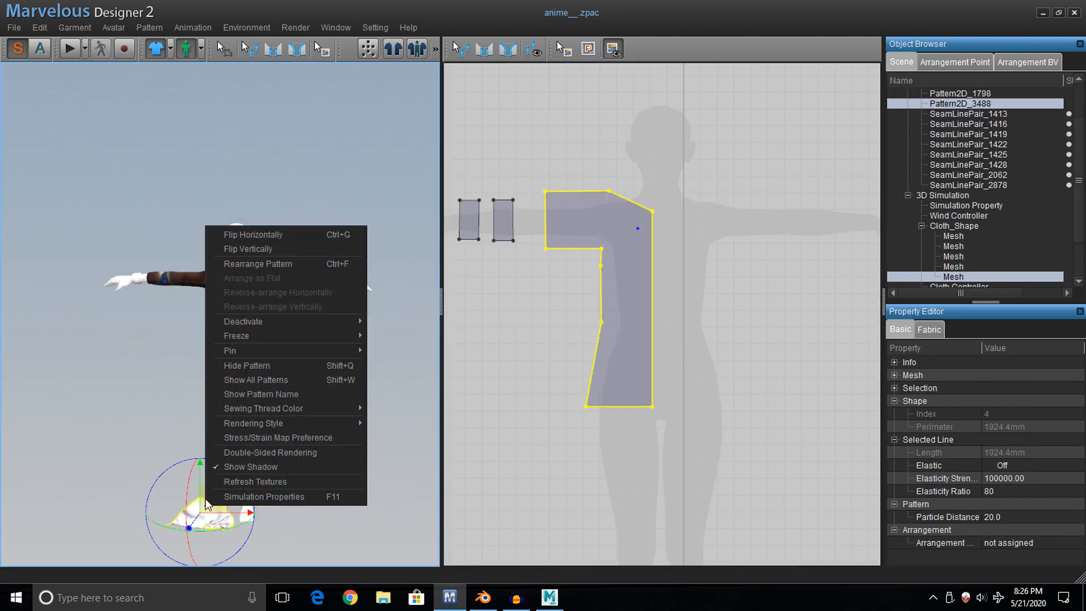
pyautogui.click(297, 263)
pyautogui.scroll(6, 272, 268)
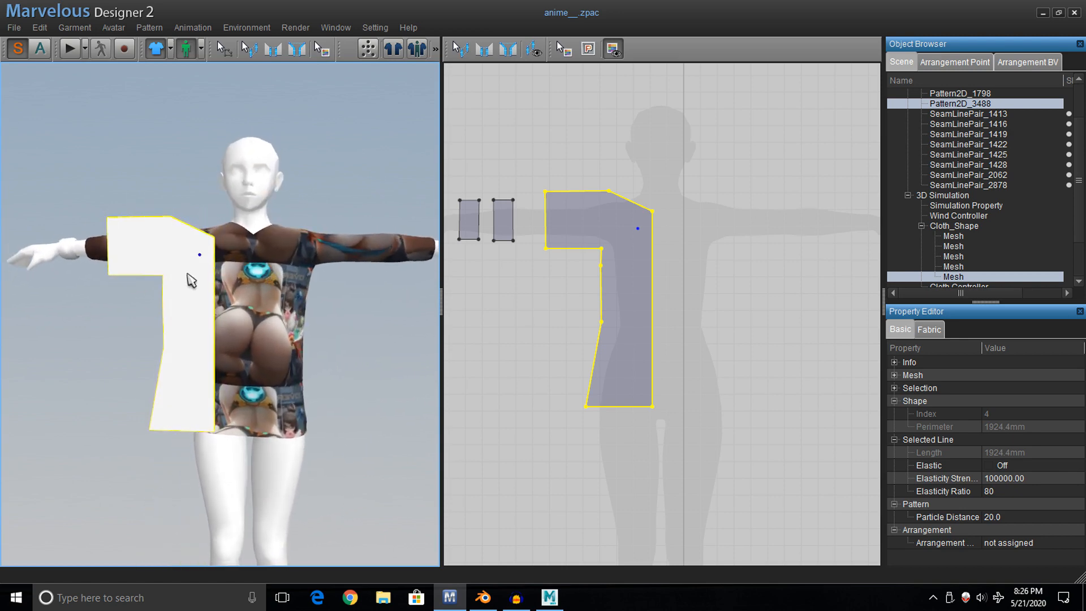
# Move the half T-shirt piece sideways in 3D so its straight edge lines up with the avatar's centre.
pyautogui.click(230, 57)
pyautogui.click(174, 274)
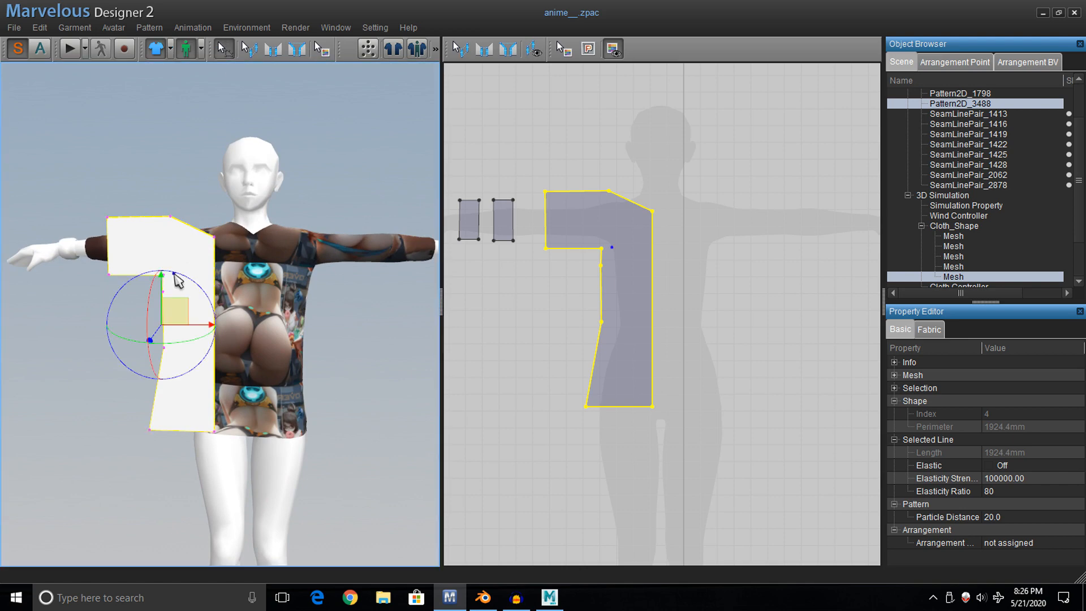
pyautogui.moveTo(204, 323); pyautogui.dragTo(248, 324)
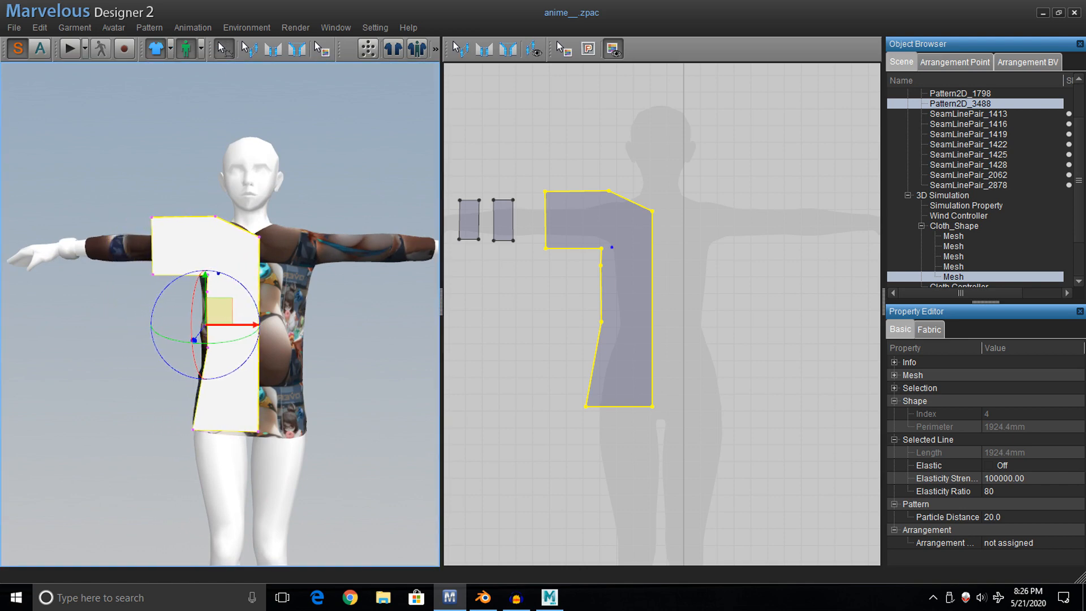
# Unfold the half T-shirt pattern along its straight centre edge to make a full symmetrical front.
pyautogui.click(662, 239)
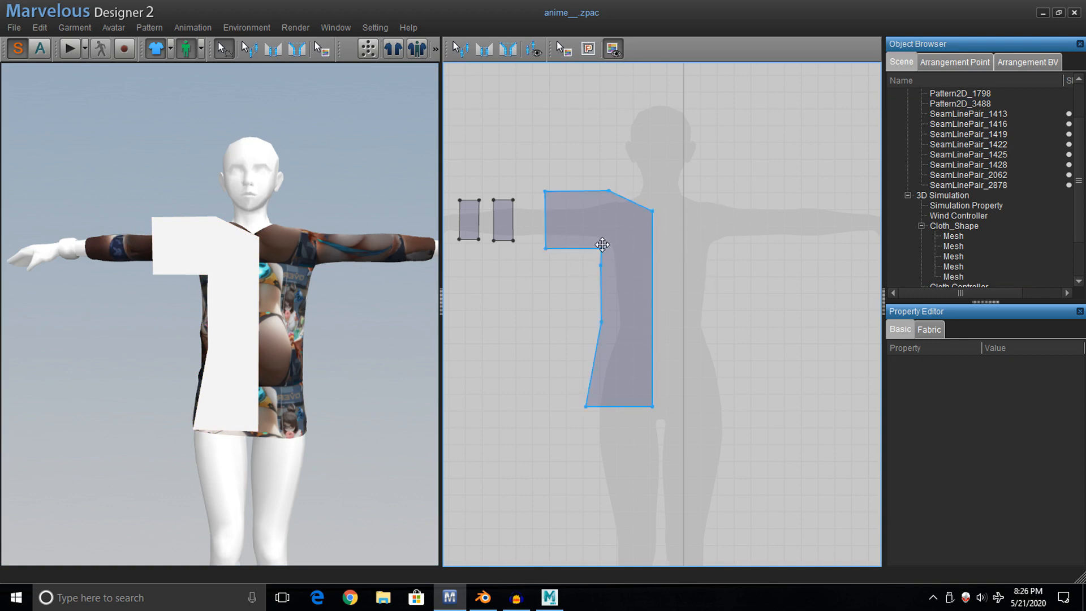
pyautogui.rightClick(652, 249)
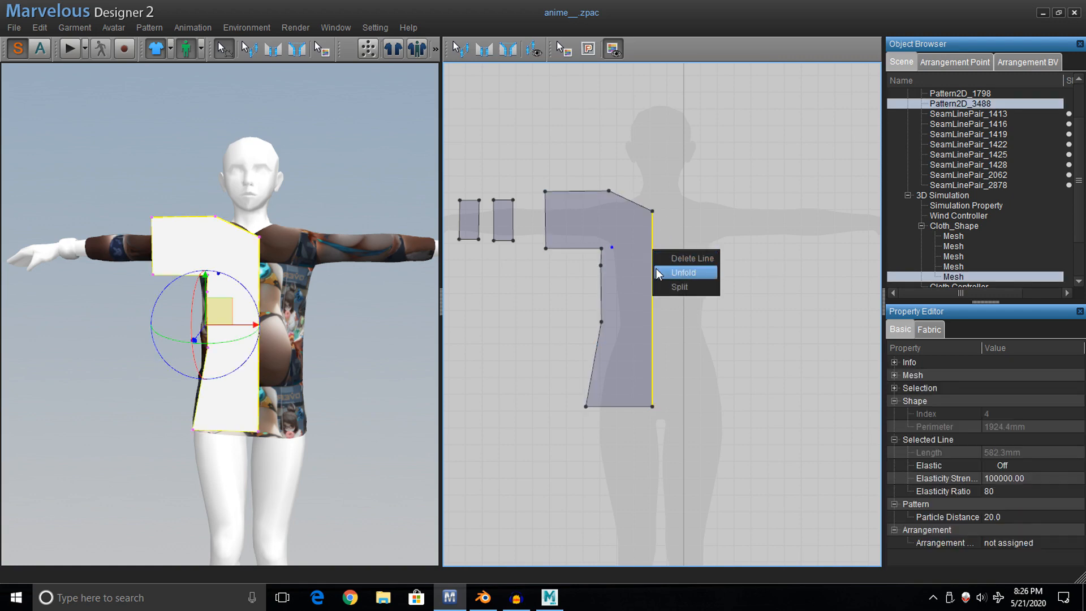
pyautogui.click(657, 270)
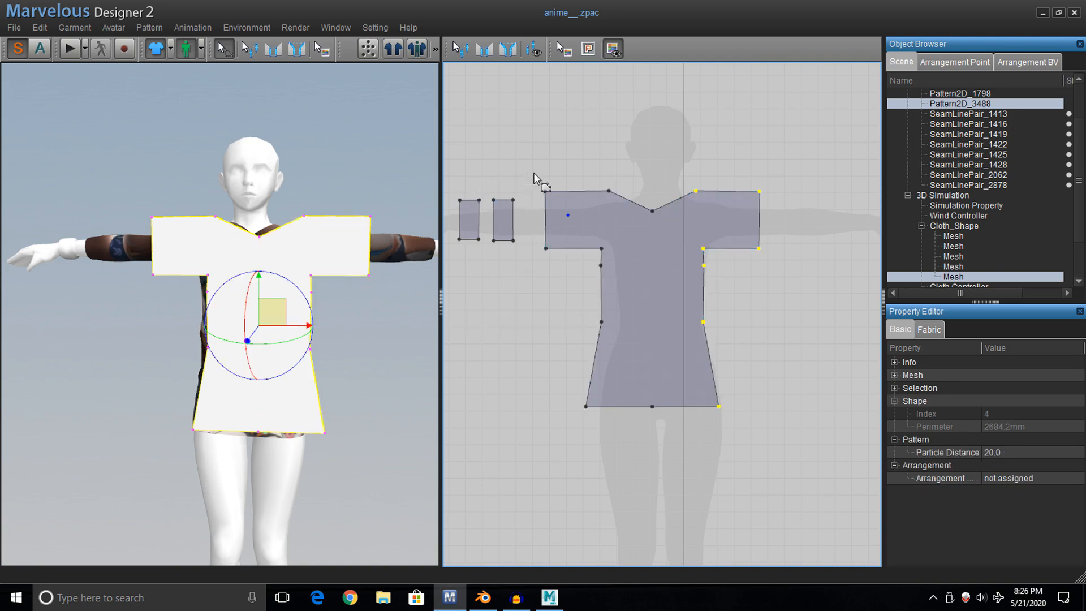
# Copy the full T-shirt pattern and paste the duplicate beside the original in the 2D pattern view.
pyautogui.moveTo(539, 161); pyautogui.dragTo(613, 260)
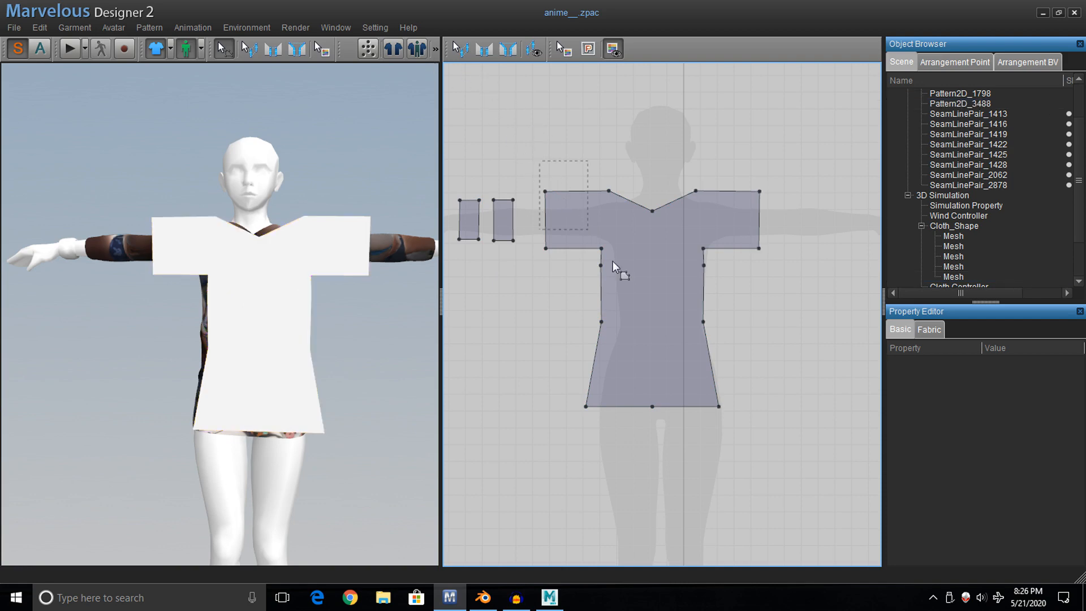
pyautogui.moveTo(831, 429); pyautogui.dragTo(831, 429)
pyautogui.rightClick(671, 269)
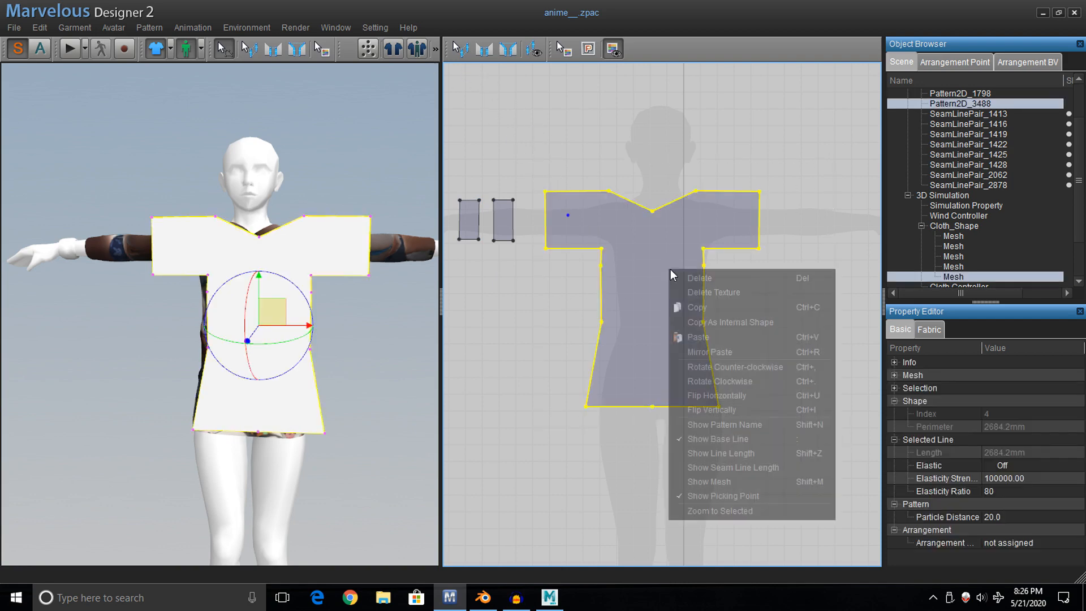
pyautogui.click(710, 306)
pyautogui.moveTo(728, 281); pyautogui.dragTo(468, 268, button='middle')
pyautogui.rightClick(594, 208)
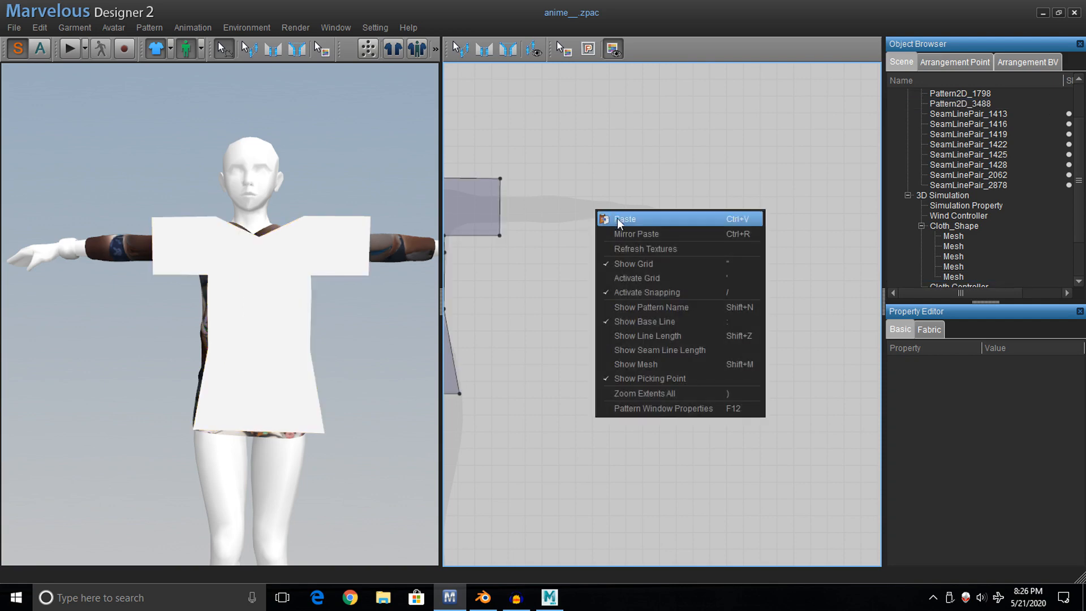
pyautogui.click(620, 219)
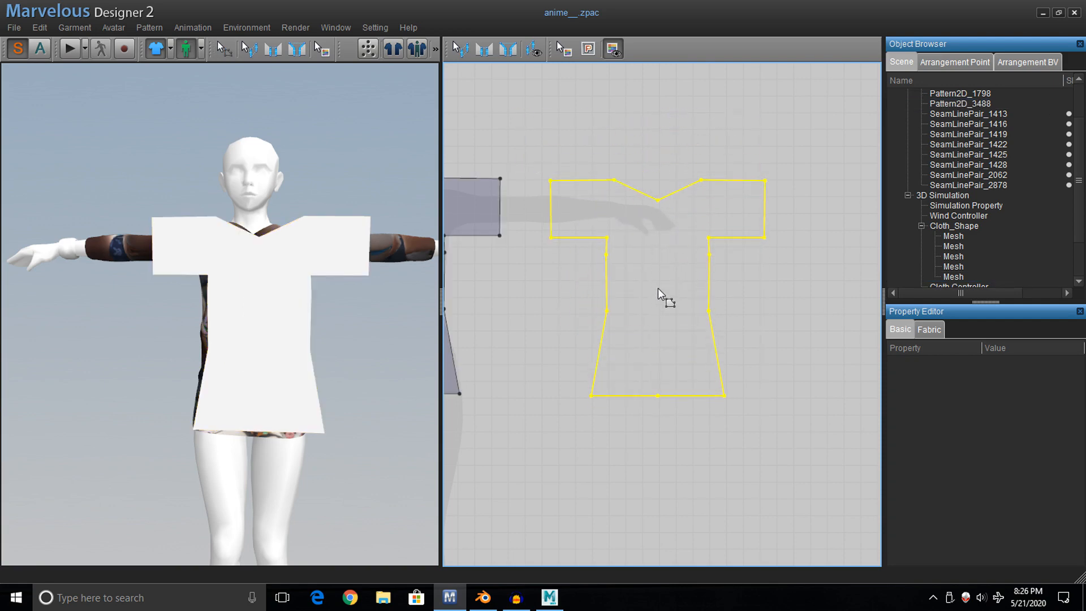
pyautogui.click(657, 289)
# Flip the pasted T-shirt piece horizontally in the 3D view.
pyautogui.moveTo(370, 220); pyautogui.dragTo(311, 214, button='middle')
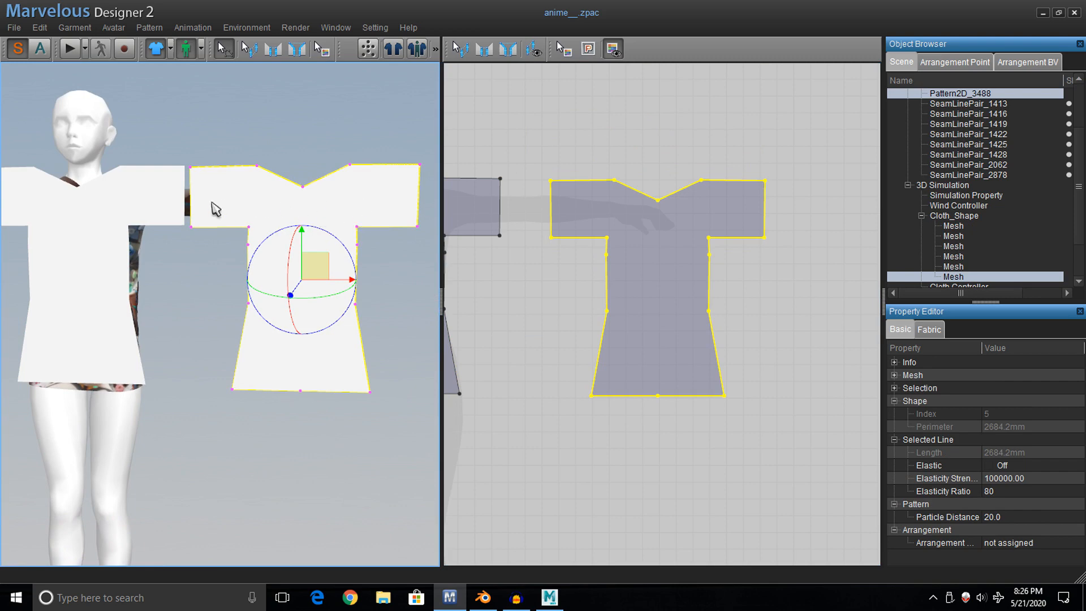
pyautogui.moveTo(105, 223)
pyautogui.mouseDown(button='middle')
pyautogui.moveTo(194, 222)
pyautogui.moveTo(109, 230)
pyautogui.mouseUp(button='middle')
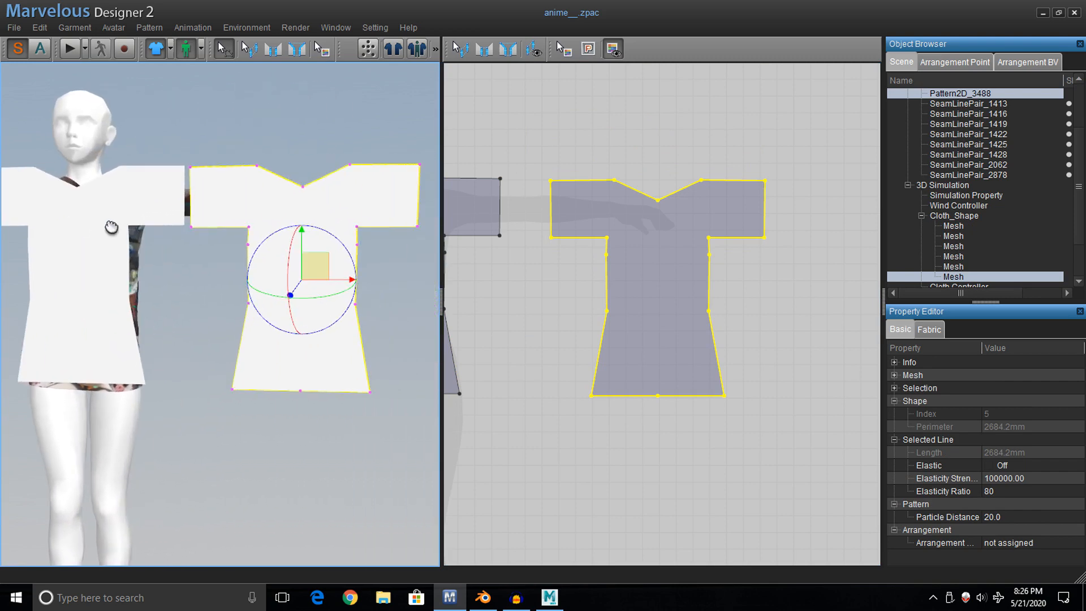
pyautogui.rightClick(263, 213)
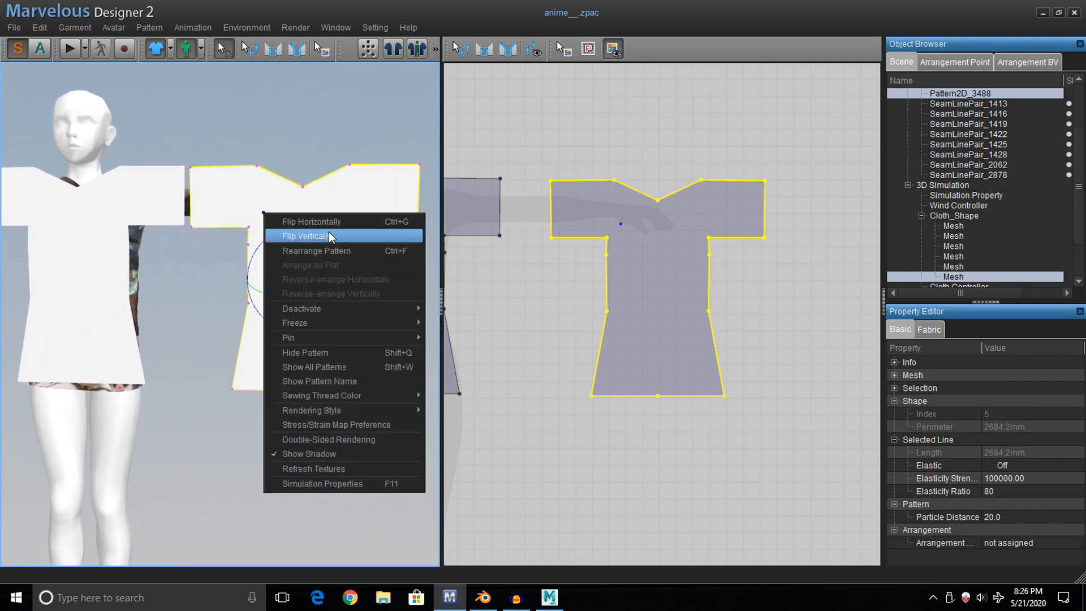
pyautogui.click(362, 224)
# Move the flipped T-shirt piece behind the avatar in 3D, opposite the front piece.
pyautogui.moveTo(315, 250); pyautogui.dragTo(177, 259, button='right')
pyautogui.moveTo(12, 319); pyautogui.dragTo(229, 311)
pyautogui.moveTo(229, 311); pyautogui.dragTo(395, 293, button='right')
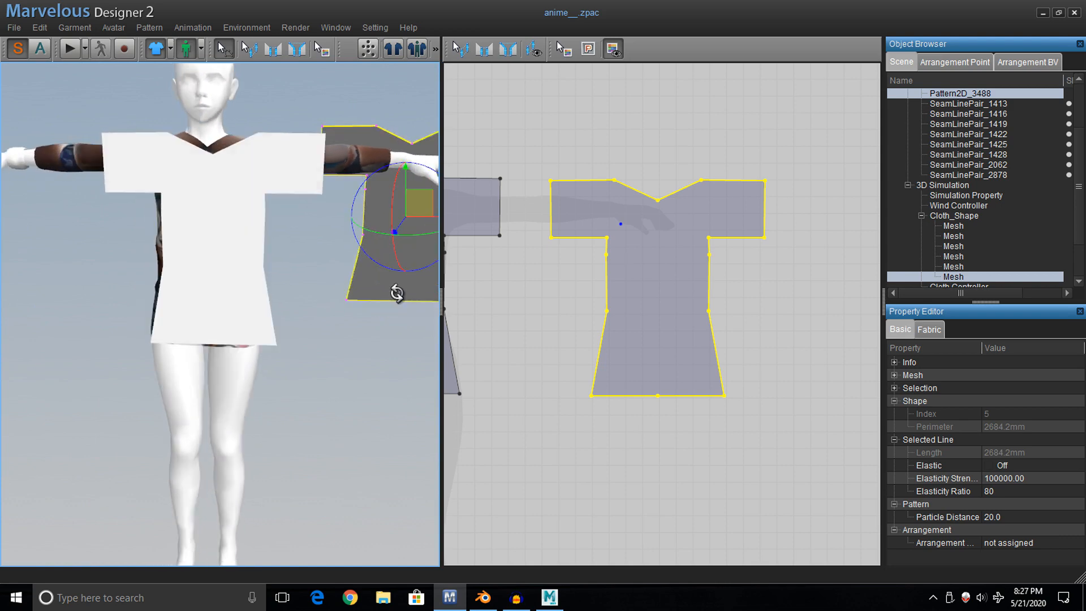
pyautogui.moveTo(430, 213); pyautogui.dragTo(257, 227)
pyautogui.moveTo(257, 227); pyautogui.dragTo(316, 234, button='right')
# Select both plain T-shirt patterns with a selection box in 2D and delete them.
pyautogui.click(273, 49)
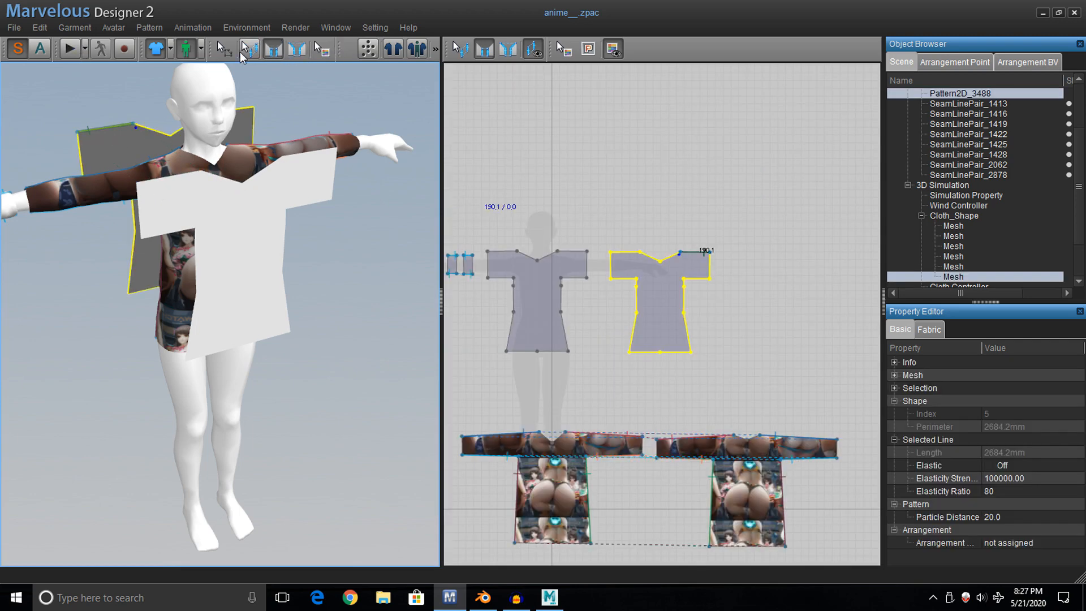
pyautogui.click(222, 50)
pyautogui.moveTo(481, 224); pyautogui.dragTo(619, 304)
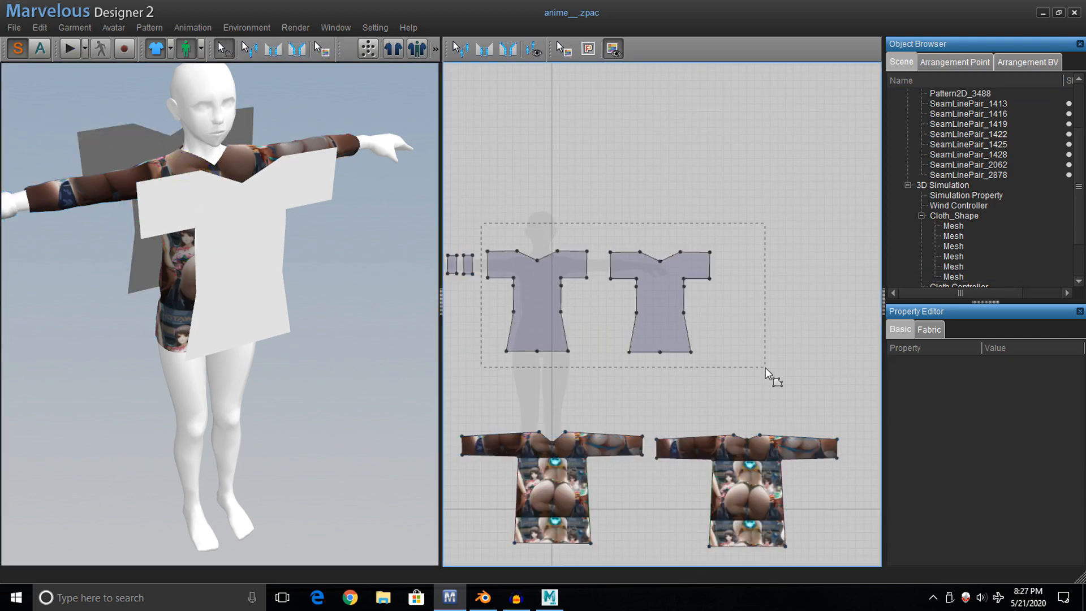
pyautogui.moveTo(765, 368); pyautogui.dragTo(764, 378)
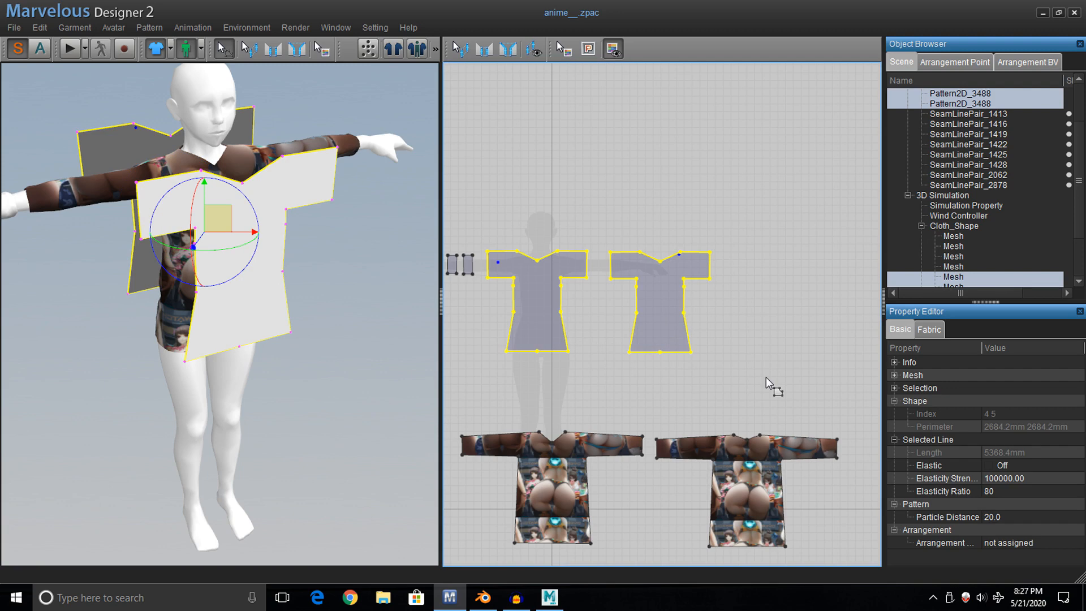
pyautogui.press('Delete')
pyautogui.moveTo(494, 295); pyautogui.dragTo(573, 231, button='right')
pyautogui.scroll(-1, 574, 230)
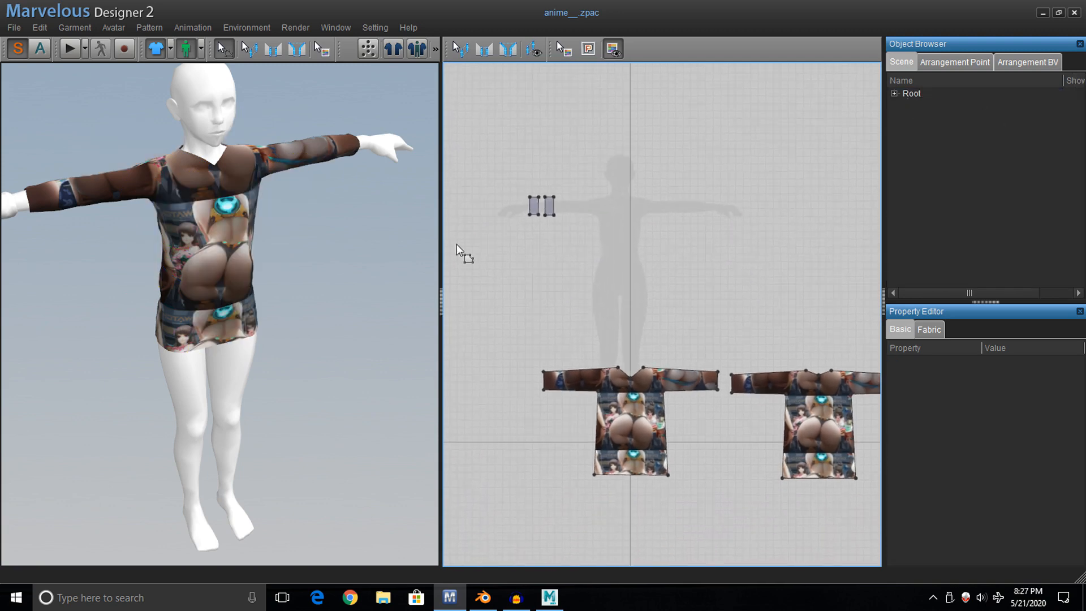
# Frame the textured shirt from the front in 3D and start an OBJ export.
pyautogui.moveTo(306, 243); pyautogui.dragTo(367, 300, button='middle')
pyautogui.moveTo(341, 273); pyautogui.dragTo(297, 233, button='right')
pyautogui.moveTo(364, 292); pyautogui.dragTo(316, 288, button='middle')
pyautogui.scroll(1, 316, 288)
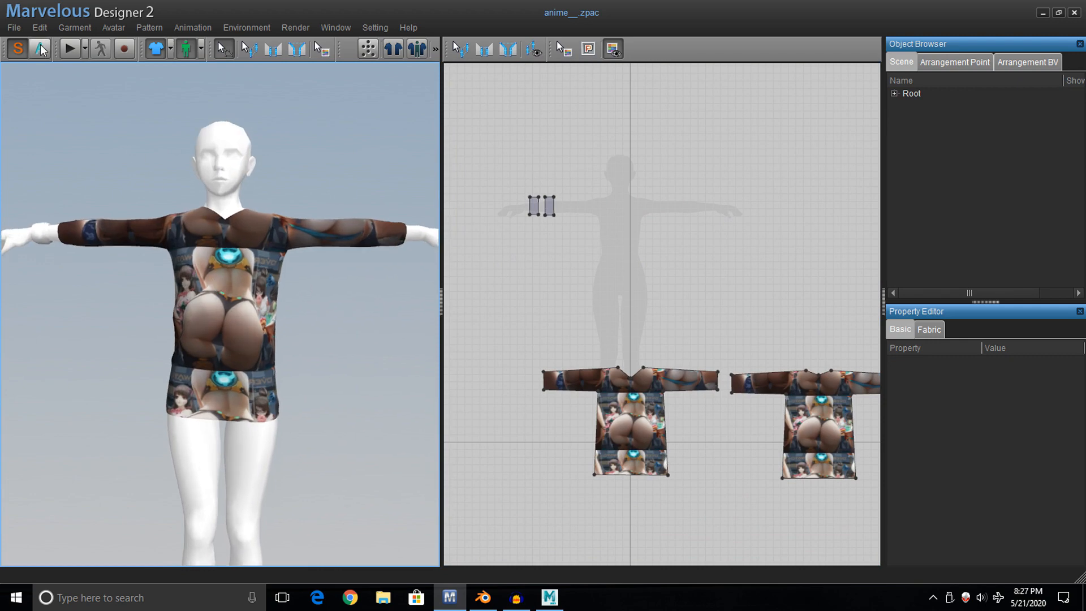
pyautogui.click(14, 29)
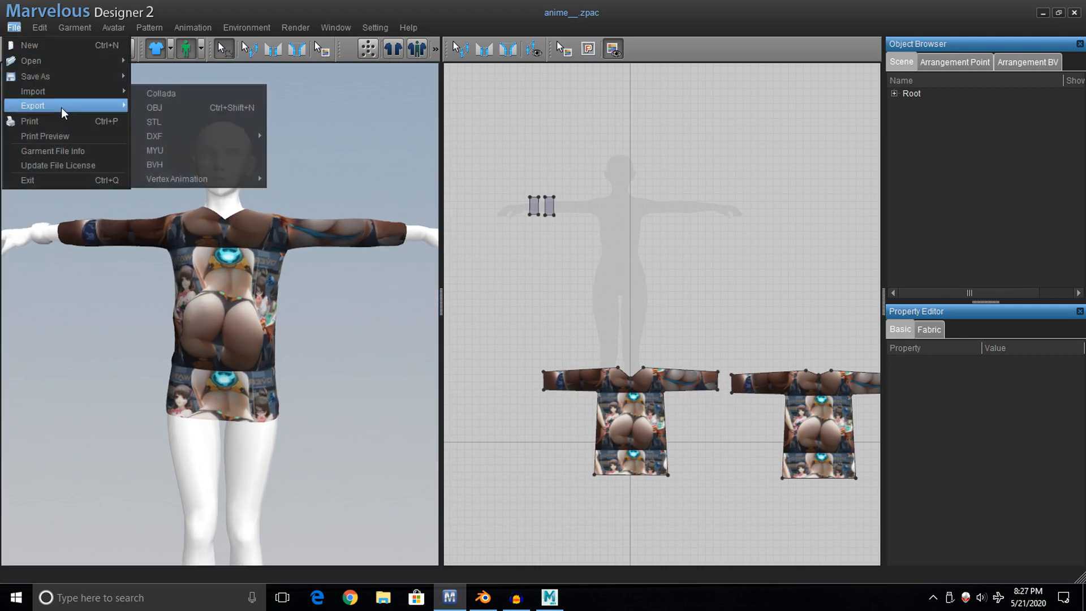
pyautogui.moveTo(63, 106)
pyautogui.click(165, 107)
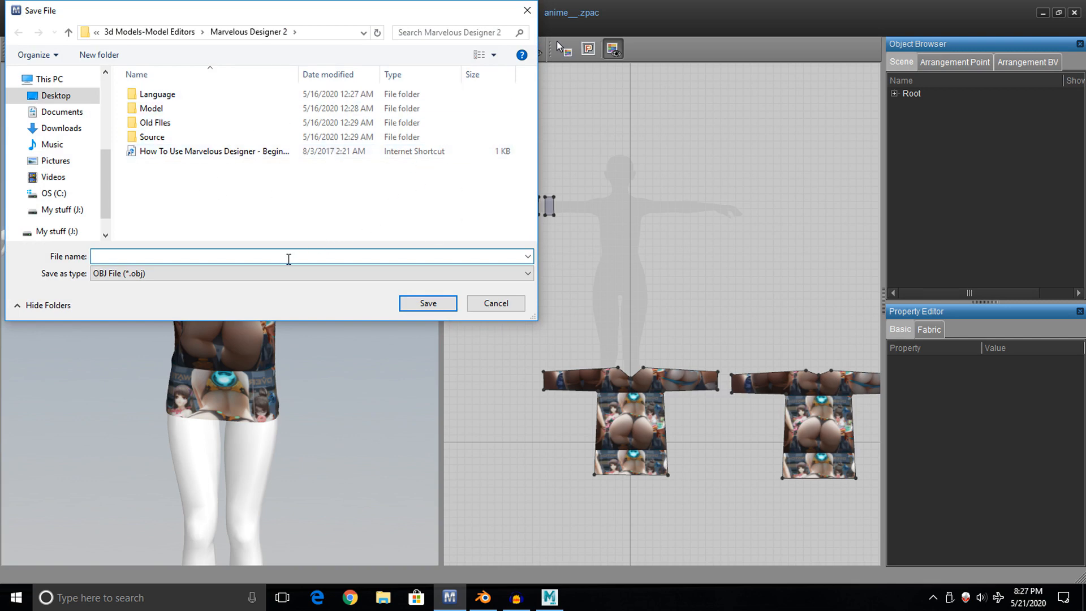
# Copy the destination folder path and save the OBJ as "shirt braclet video" in the Marvelous Designer 2 folder.
pyautogui.click(334, 32)
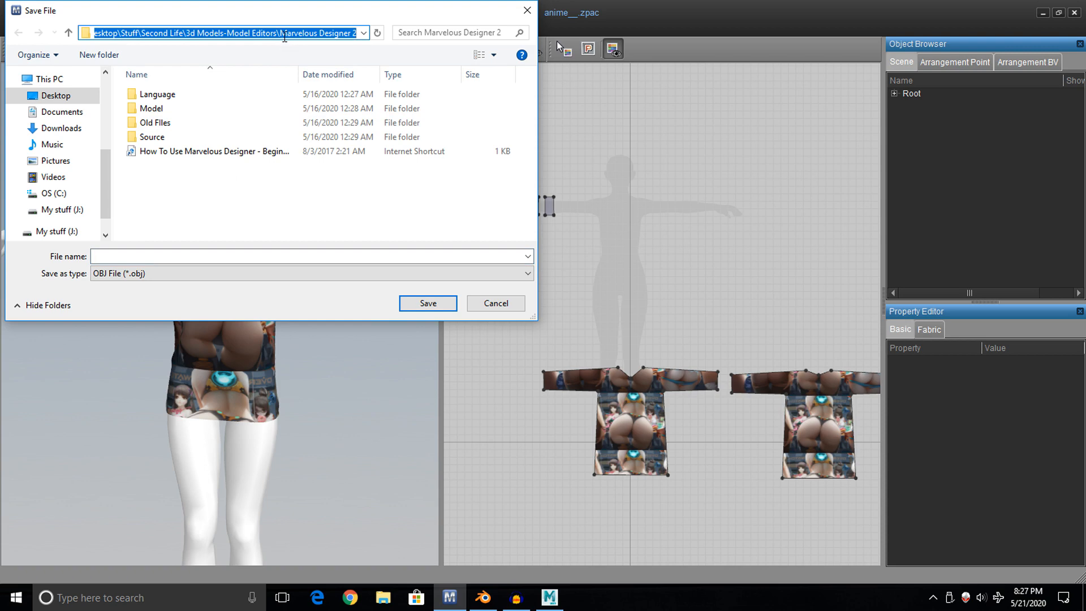
pyautogui.rightClick(286, 35)
pyautogui.click(221, 78)
pyautogui.click(255, 258)
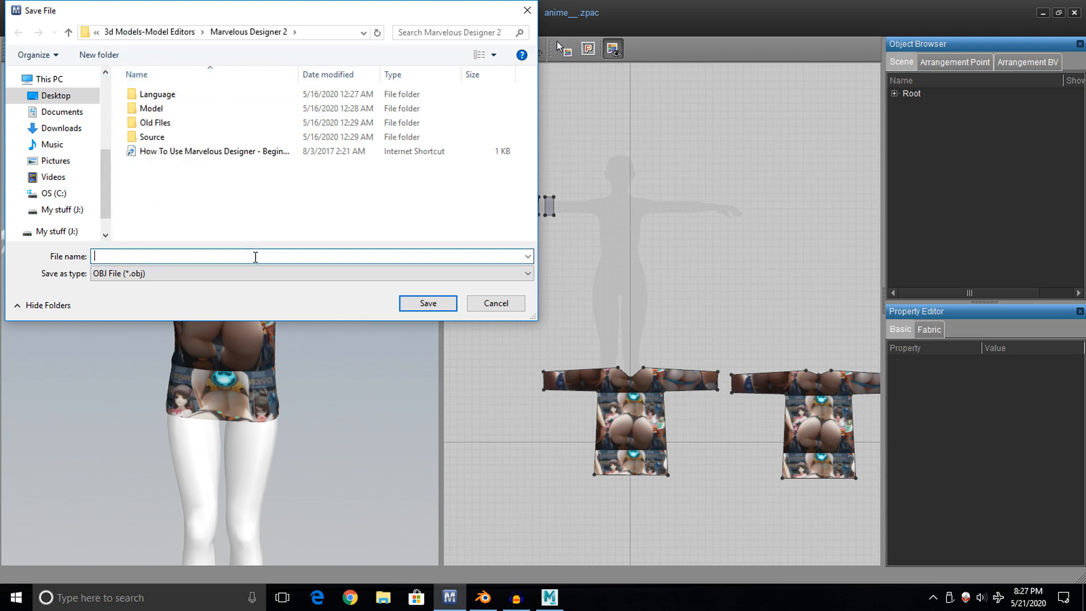
pyautogui.write('shirt braclet video')
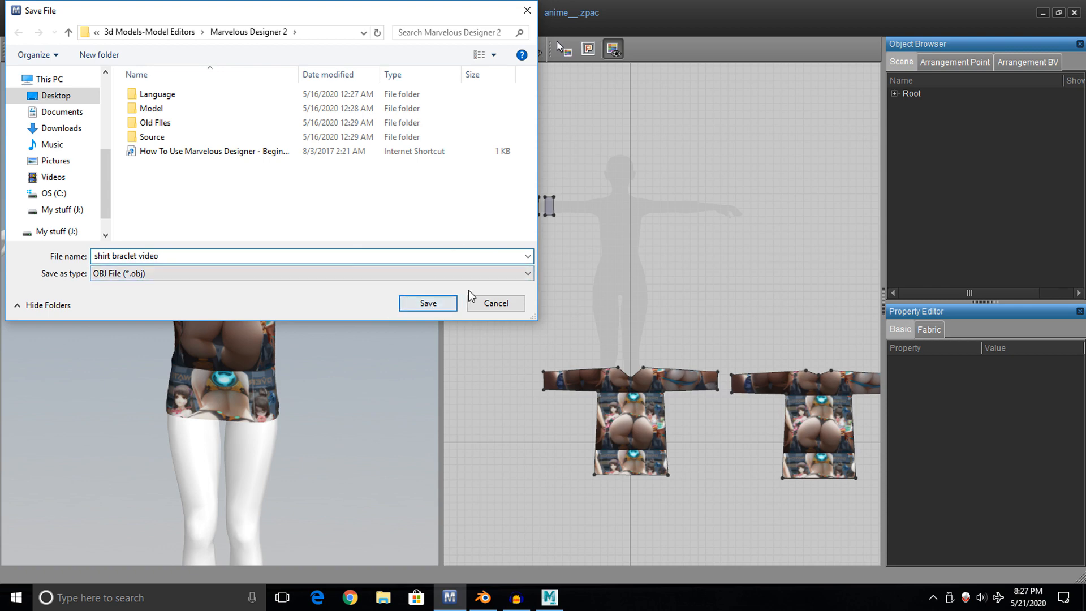
pyautogui.click(417, 309)
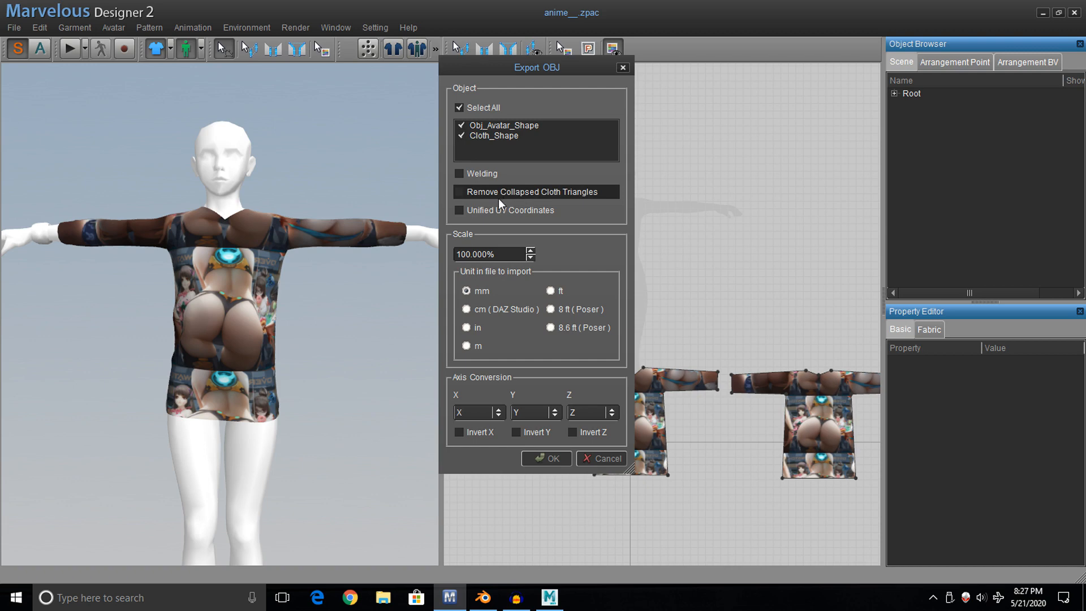
# Export only Cloth_Shape in metres, with Remove Collapsed Cloth Triangles and Unified UV Coordinates enabled and Obj_Avatar_Shape excluded.
pyautogui.click(472, 193)
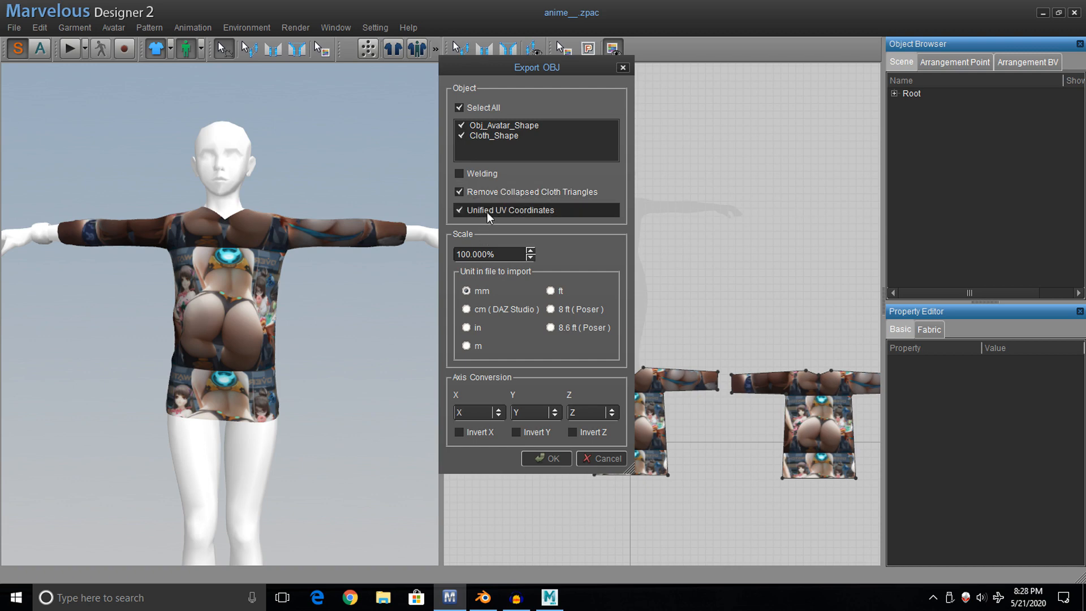
pyautogui.click(463, 125)
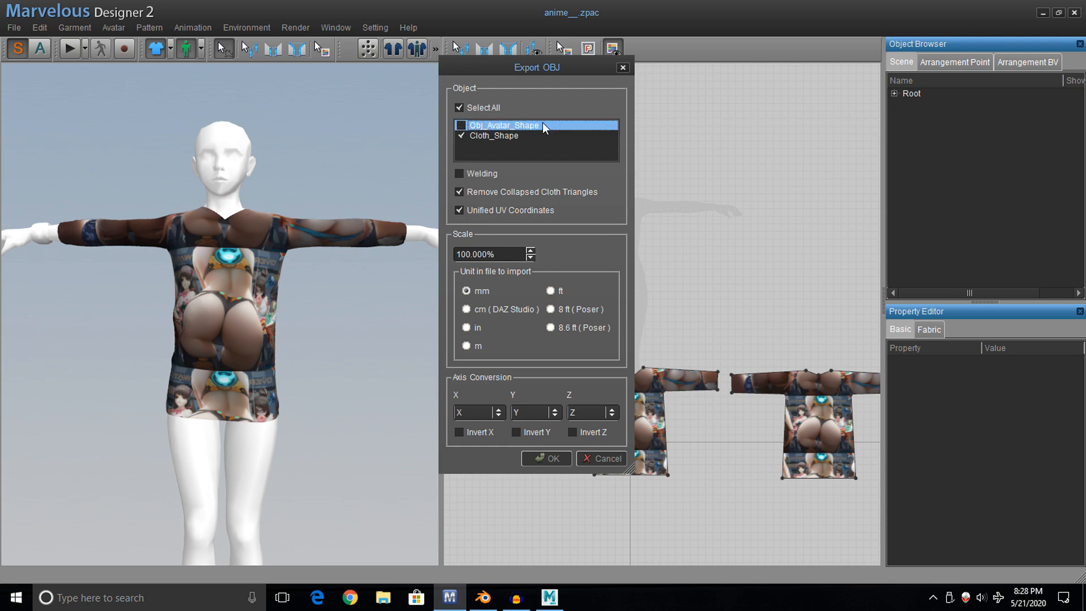
pyautogui.click(478, 345)
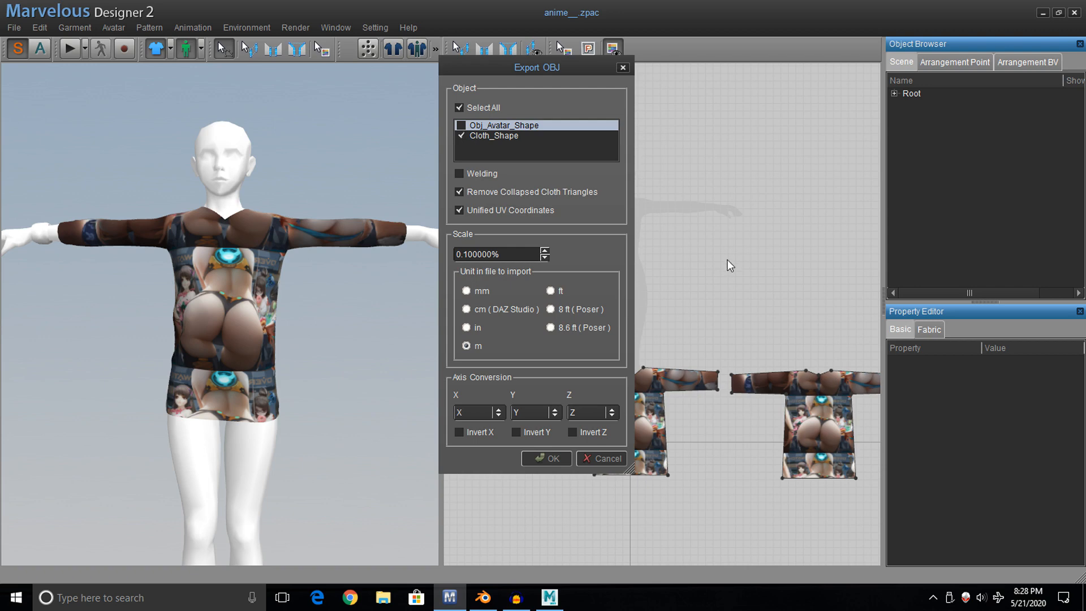
pyautogui.moveTo(579, 66)
pyautogui.mouseDown()
pyautogui.moveTo(682, 58)
pyautogui.moveTo(589, 77)
pyautogui.mouseUp()
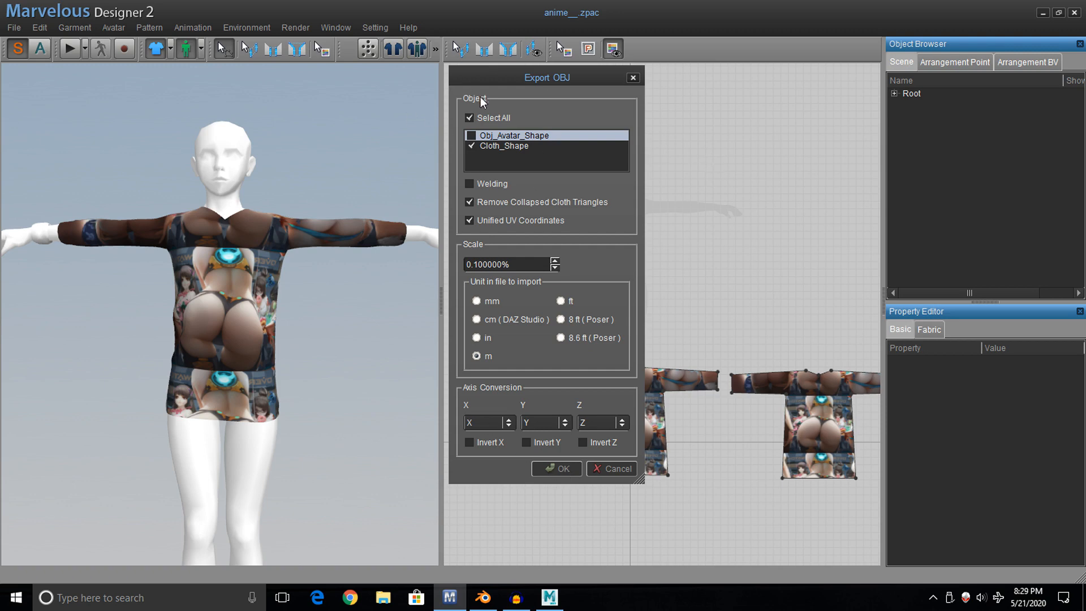
pyautogui.click(501, 145)
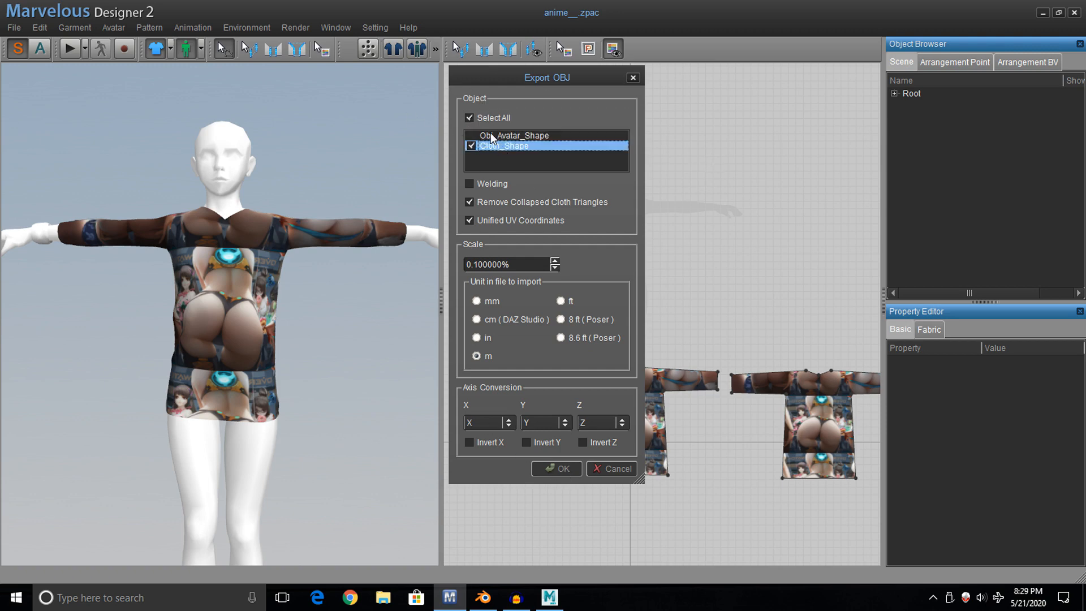
pyautogui.click(476, 355)
pyautogui.click(558, 466)
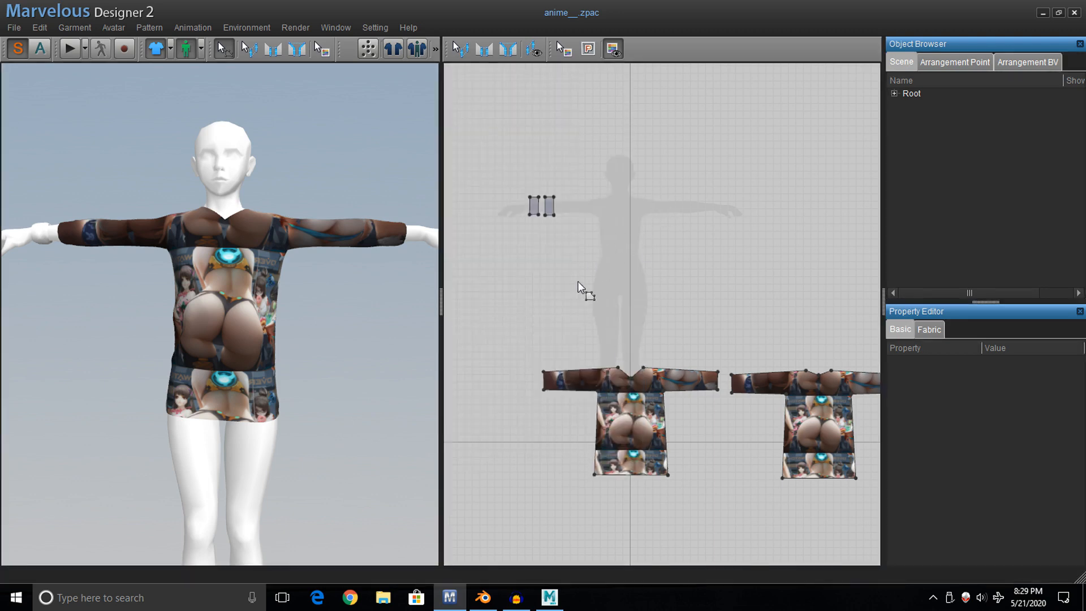
# Switch to Blender and deselect the dummy mesh in the 3D view.
pyautogui.click(484, 597)
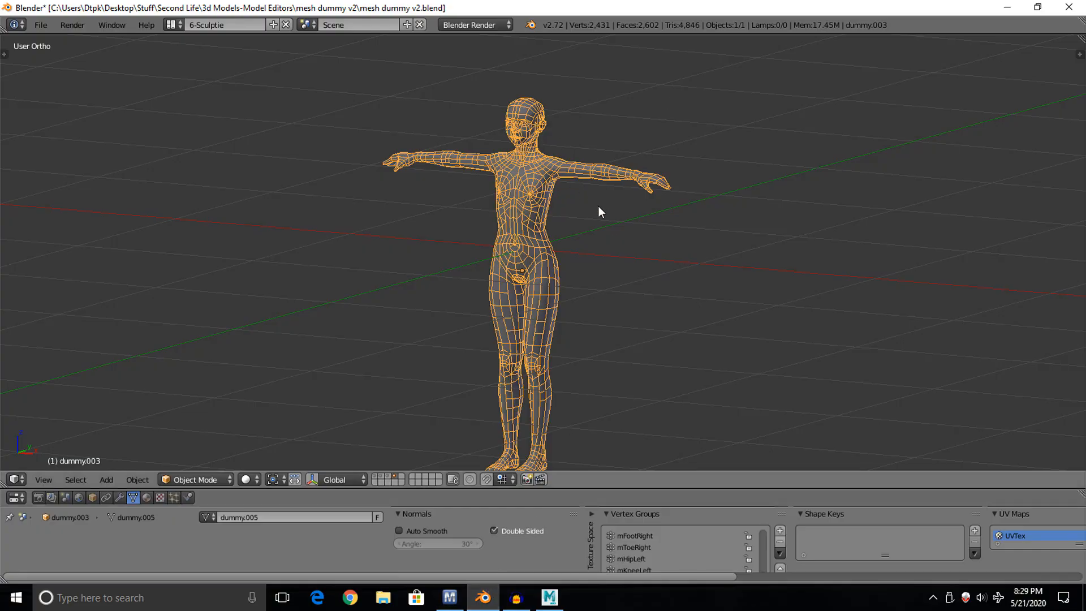
pyautogui.moveTo(617, 223); pyautogui.dragTo(587, 223, button='middle')
pyautogui.press('a')
pyautogui.moveTo(592, 165); pyautogui.dragTo(631, 236, button='middle')
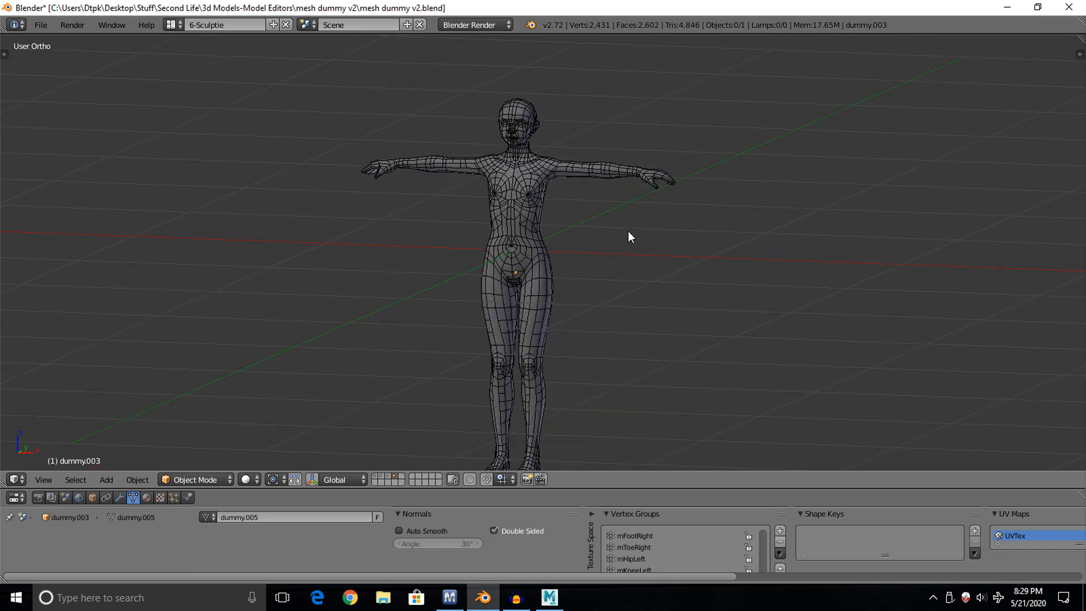
# Import the Wavefront file "shirt braclet video.obj" from the Marvelous Designer 2 folder.
pyautogui.click(53, 25)
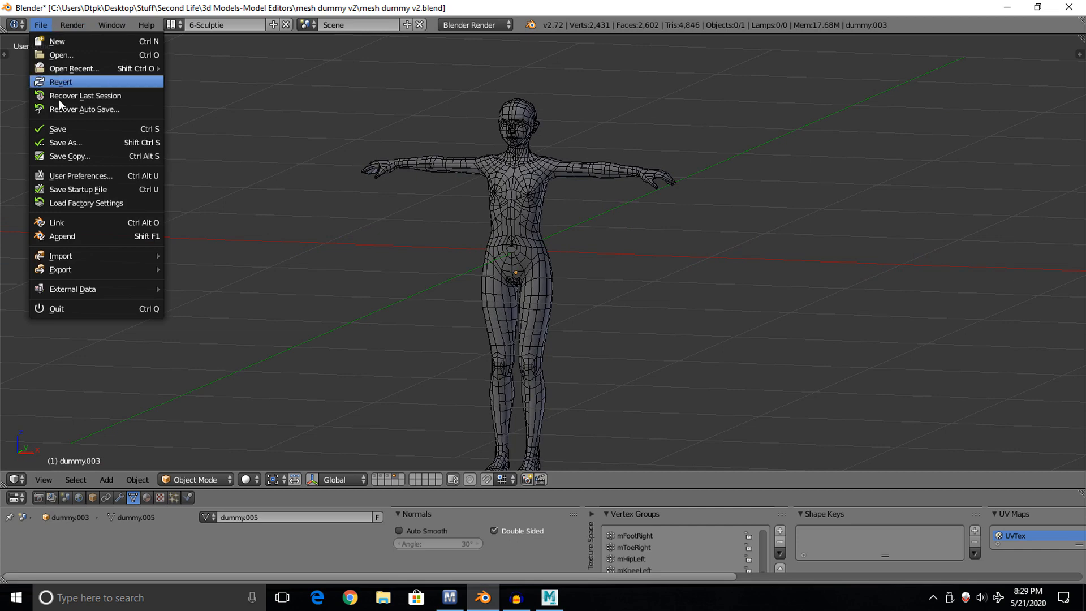
pyautogui.moveTo(97, 255)
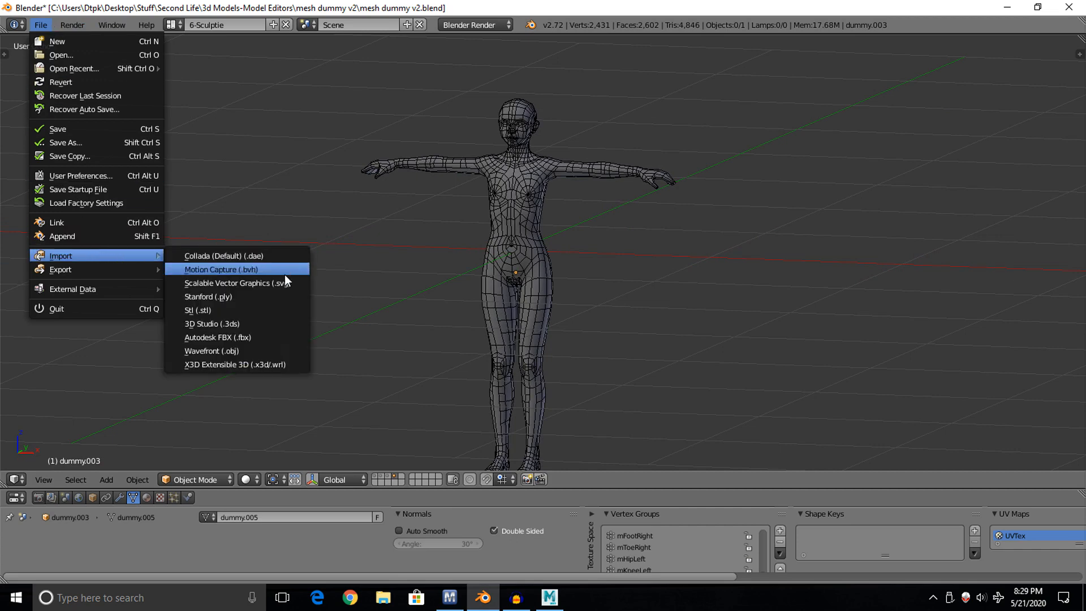
pyautogui.click(273, 350)
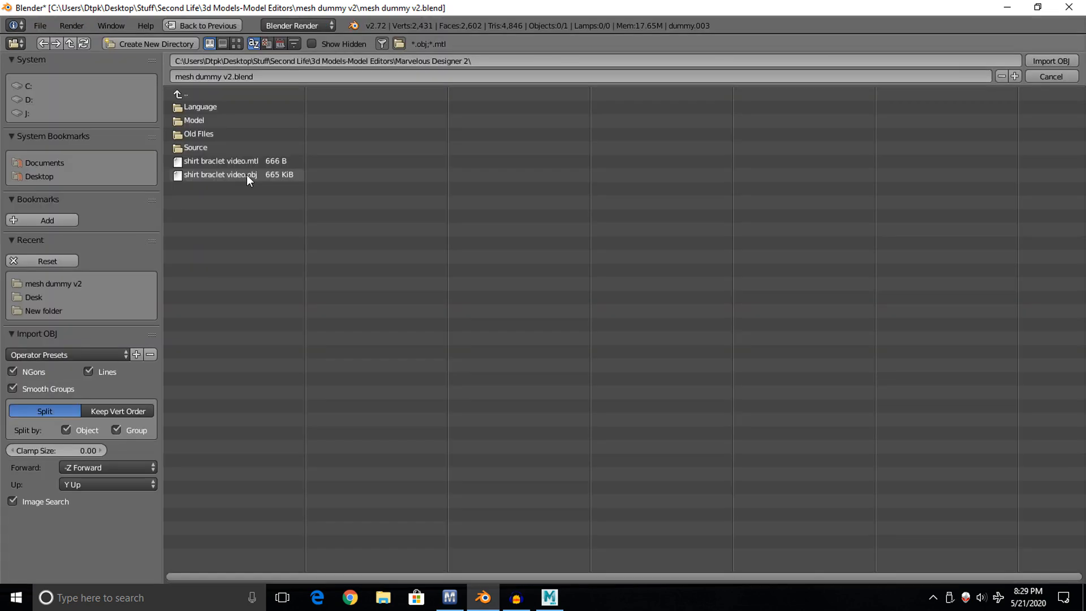
pyautogui.click(236, 177)
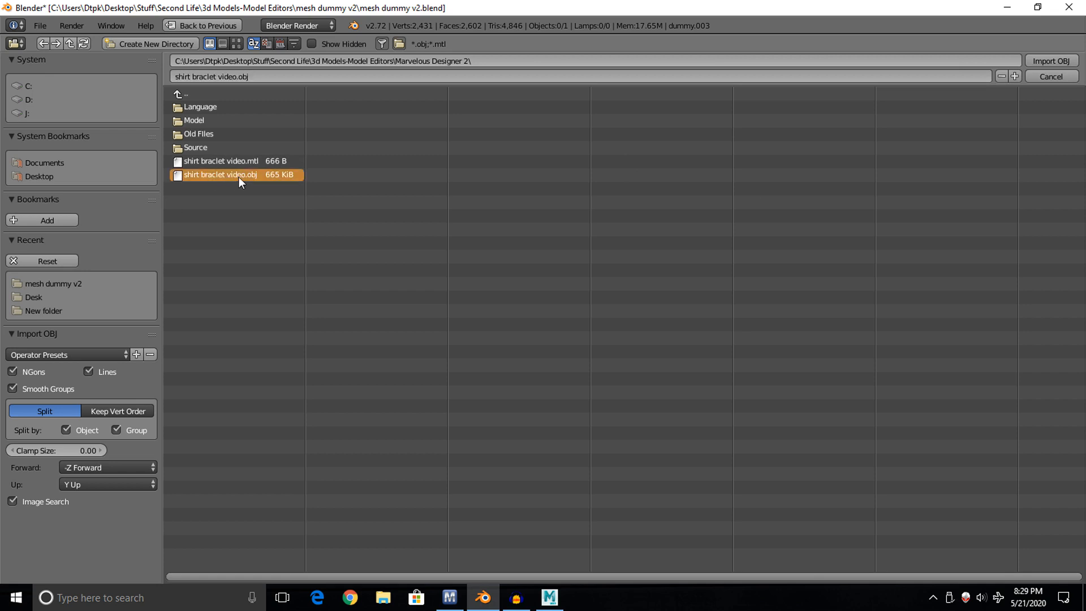
pyautogui.click(1048, 61)
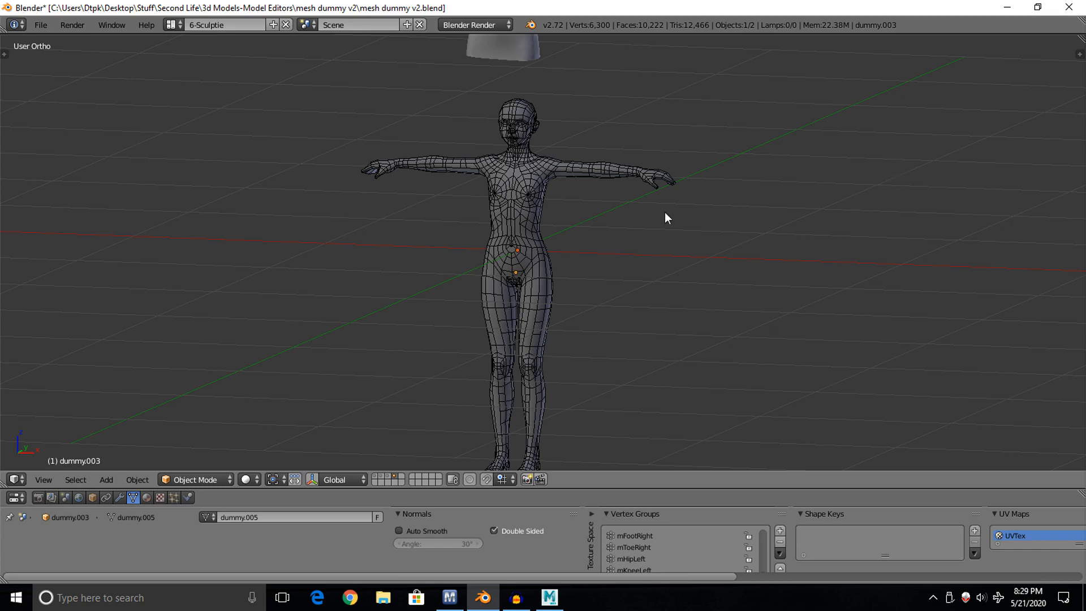
# Apply Geometry to Origin to the imported shirt and wrist cuff mesh above the dummy.
pyautogui.scroll(3, 716, 162)
pyautogui.scroll(-7, 716, 162)
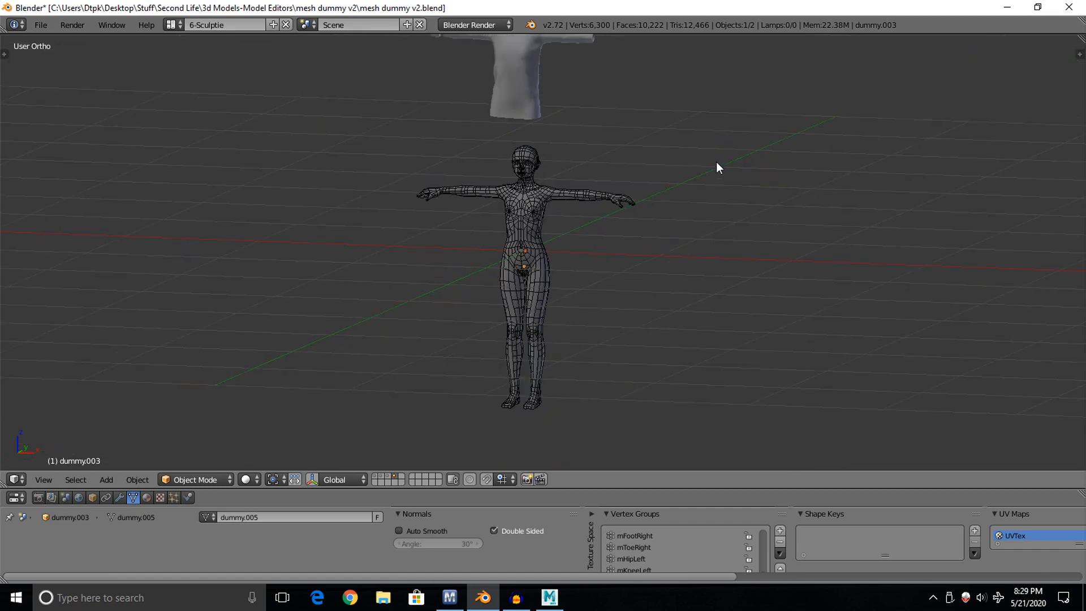
pyautogui.scroll(5, 716, 168)
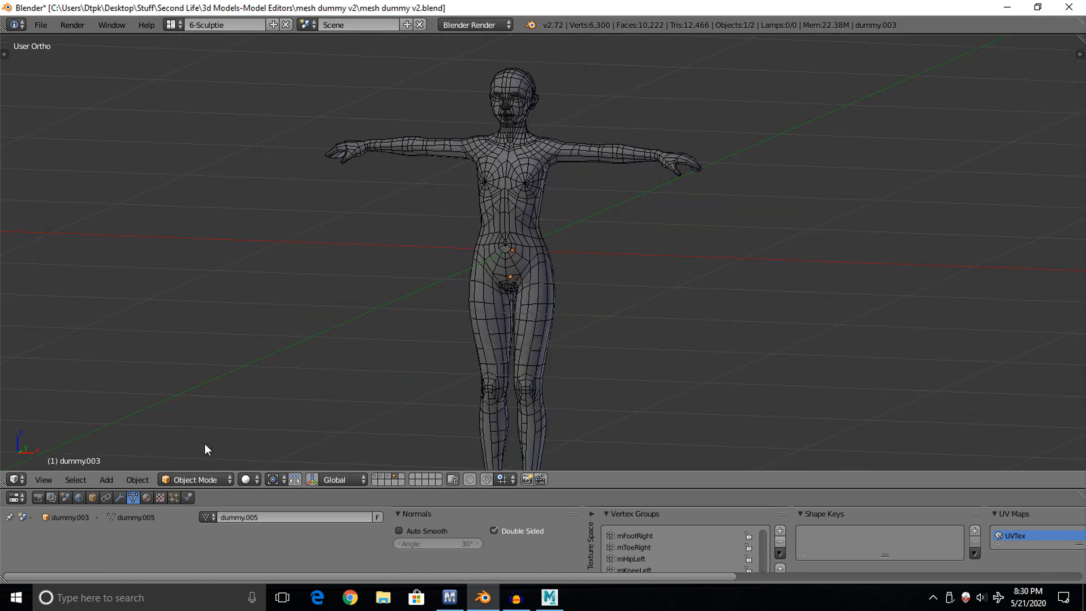
pyautogui.click(137, 478)
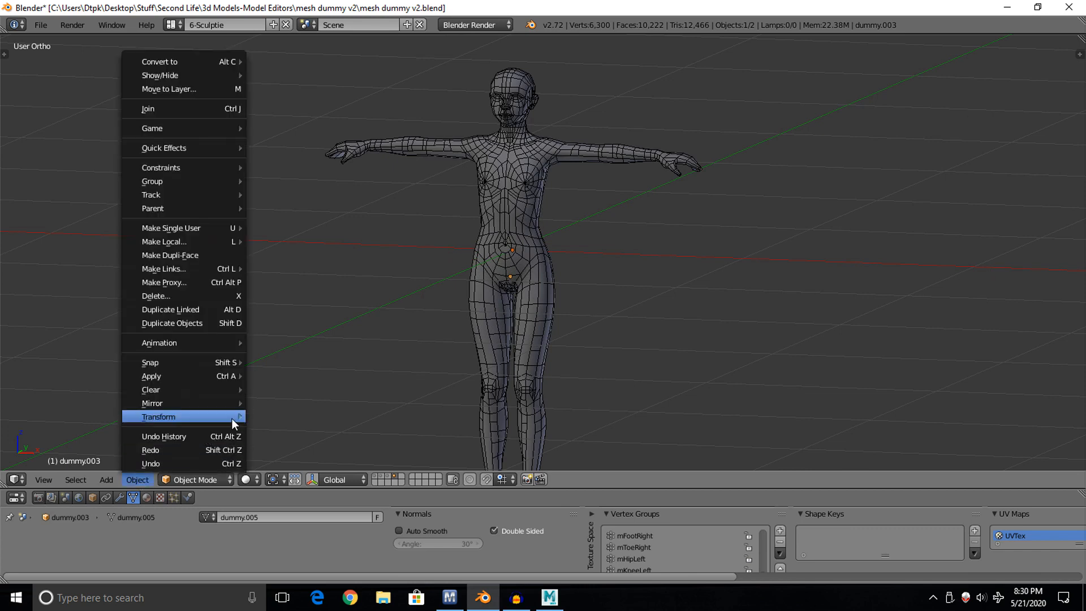
pyautogui.moveTo(233, 419)
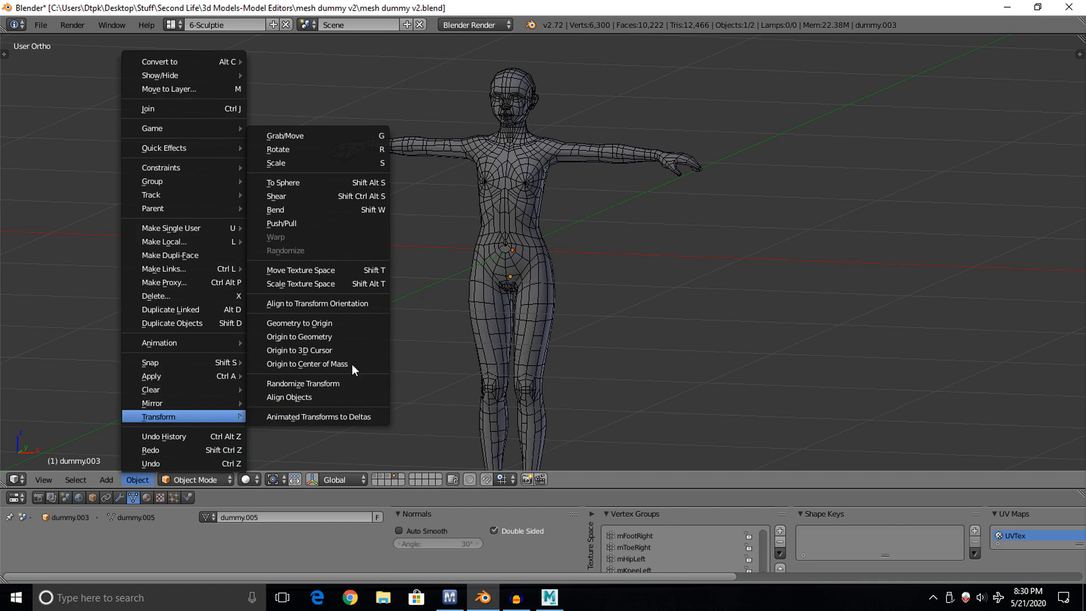
pyautogui.click(380, 325)
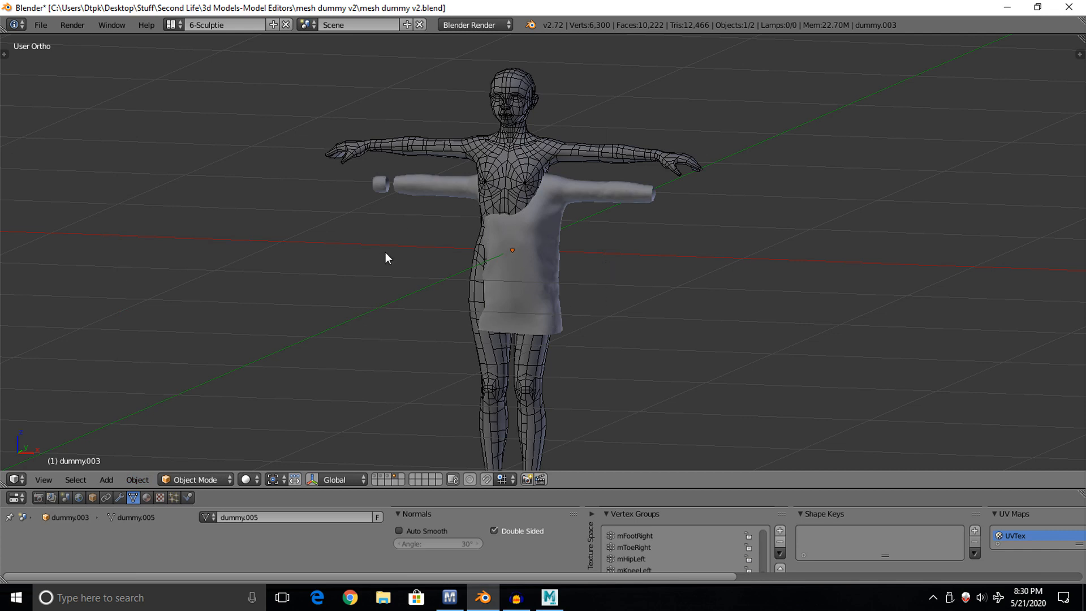
# Show the transform manipulator and move the clothing mesh up and into alignment with the dummy's torso and arms.
pyautogui.click(311, 480)
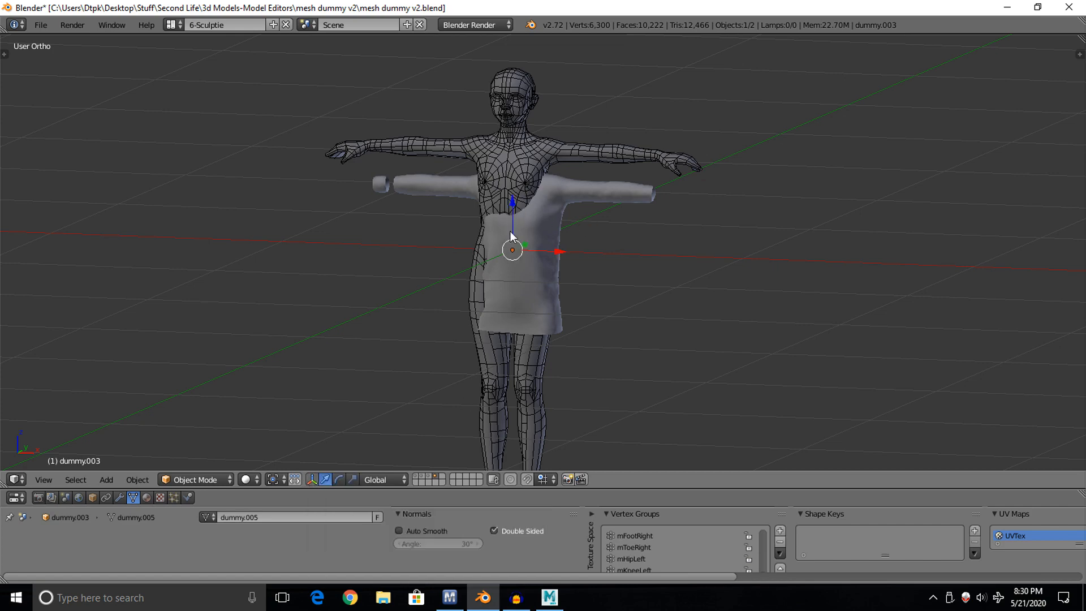
pyautogui.moveTo(523, 225)
pyautogui.mouseDown(button='middle')
pyautogui.moveTo(480, 224)
pyautogui.moveTo(499, 217)
pyautogui.moveTo(538, 236)
pyautogui.moveTo(539, 224)
pyautogui.mouseUp(button='middle')
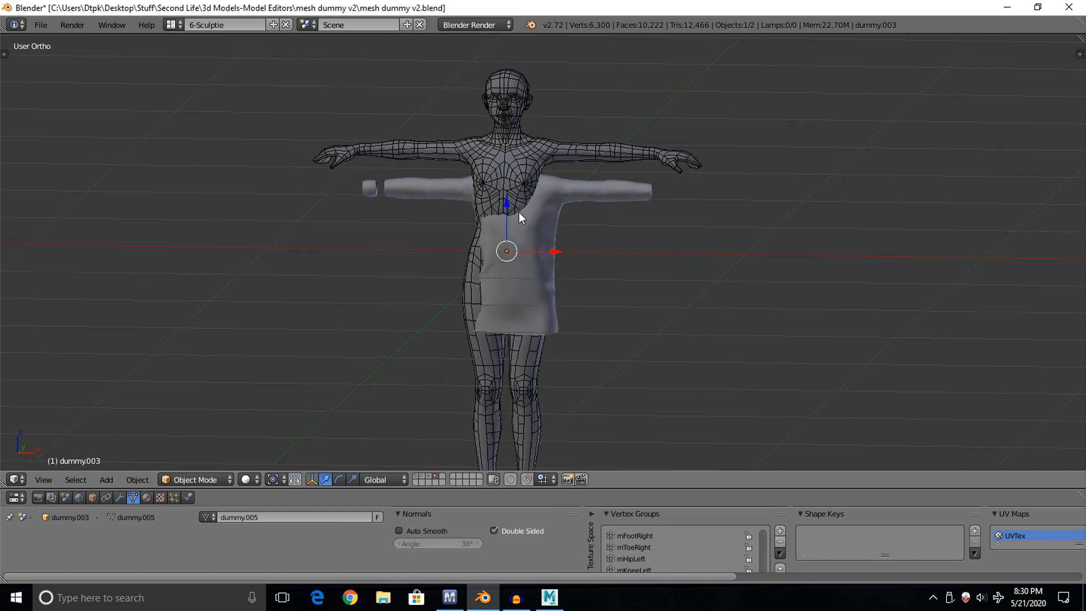
pyautogui.moveTo(504, 206); pyautogui.dragTo(501, 167)
pyautogui.moveTo(555, 212); pyautogui.dragTo(547, 210)
pyautogui.moveTo(537, 216); pyautogui.dragTo(607, 211, button='middle')
pyautogui.moveTo(610, 211); pyautogui.dragTo(606, 214)
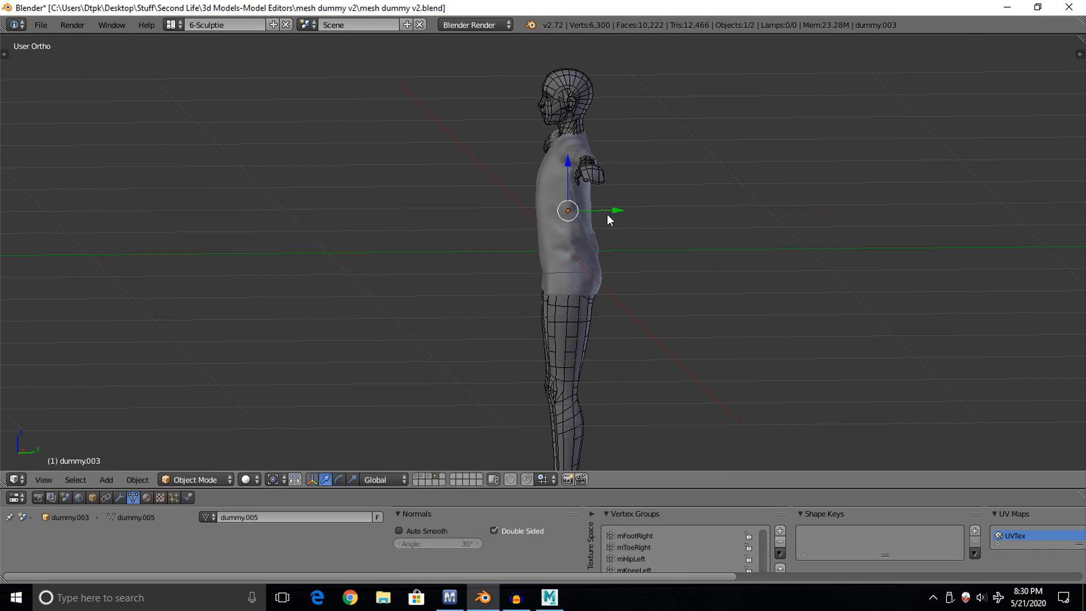
pyautogui.moveTo(606, 213); pyautogui.dragTo(534, 208, button='middle')
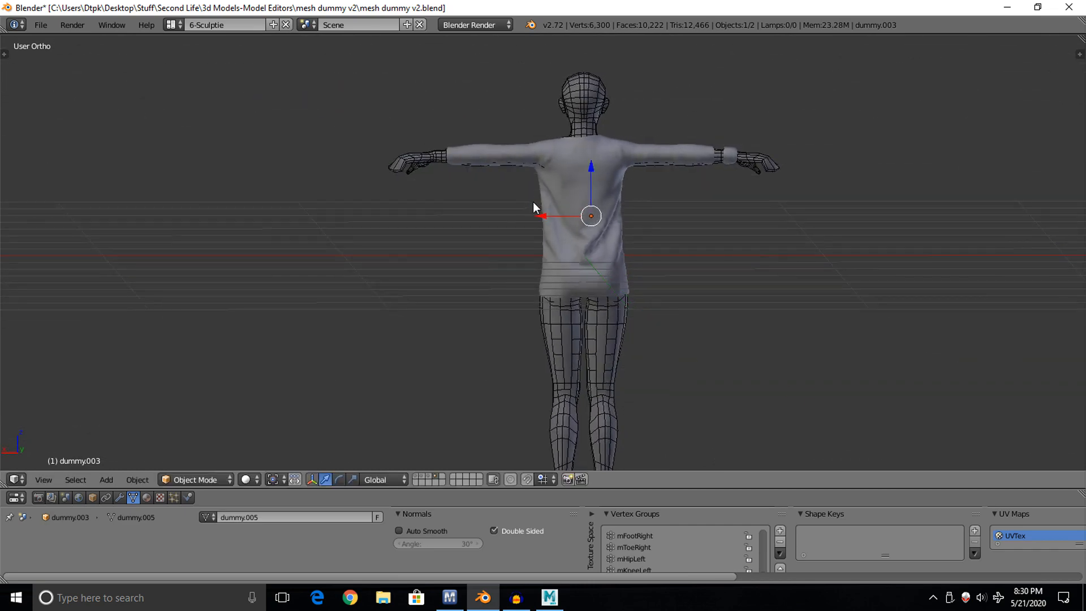
pyautogui.moveTo(545, 213); pyautogui.dragTo(544, 213)
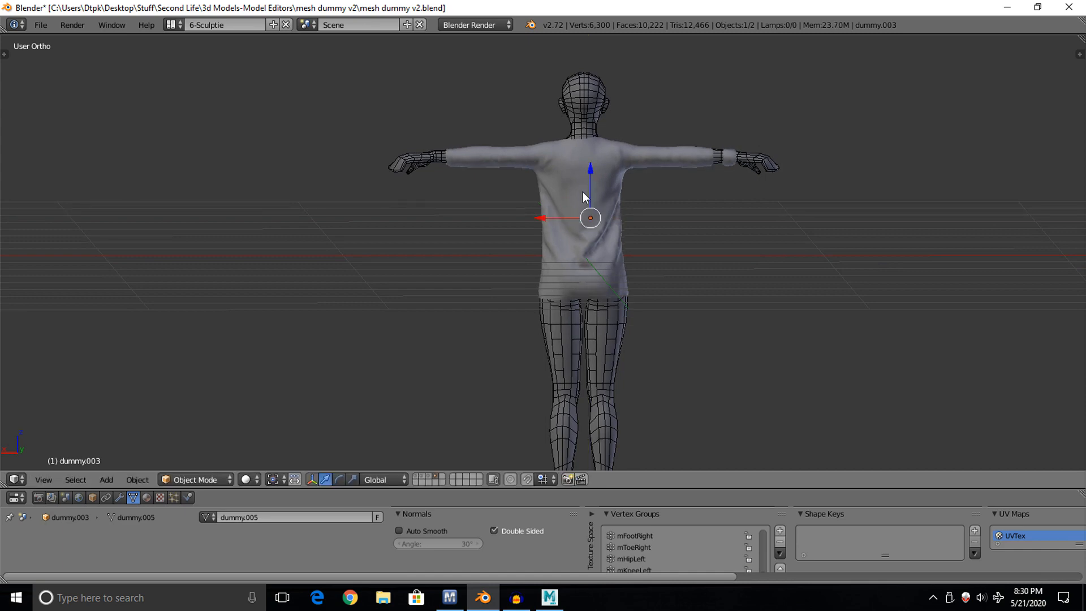
# Select the clothing mesh from the front and add a Solidify modifier to it.
pyautogui.moveTo(588, 194); pyautogui.dragTo(938, 216, button='middle')
pyautogui.moveTo(550, 258)
pyautogui.mouseDown(button='middle')
pyautogui.moveTo(514, 257)
pyautogui.moveTo(529, 233)
pyautogui.moveTo(521, 243)
pyautogui.moveTo(532, 246)
pyautogui.mouseUp(button='middle')
pyautogui.scroll(4, 532, 246)
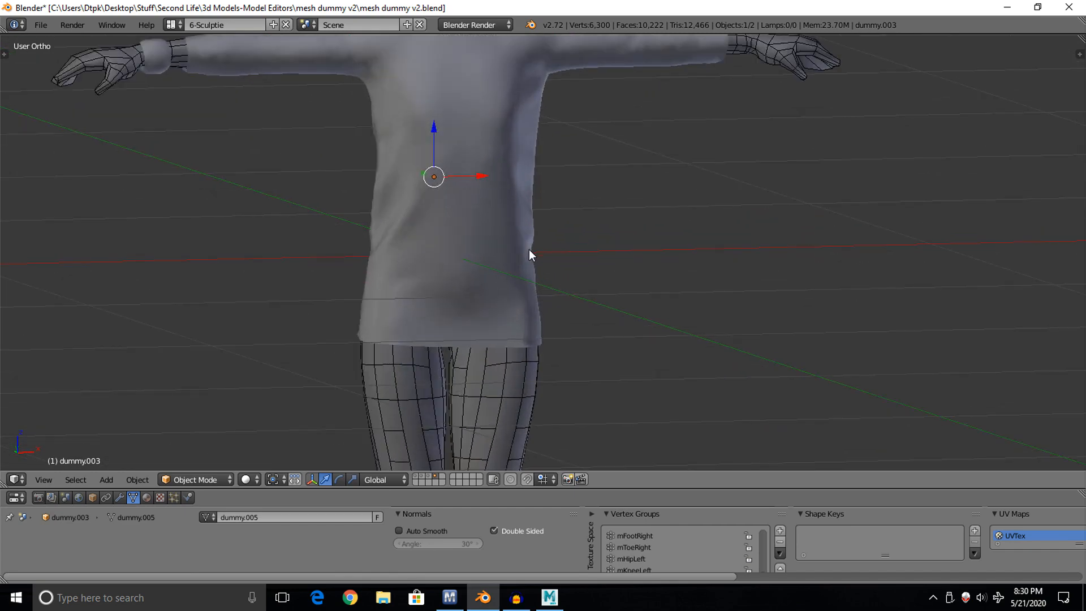
pyautogui.moveTo(548, 252); pyautogui.dragTo(498, 305, button='middle')
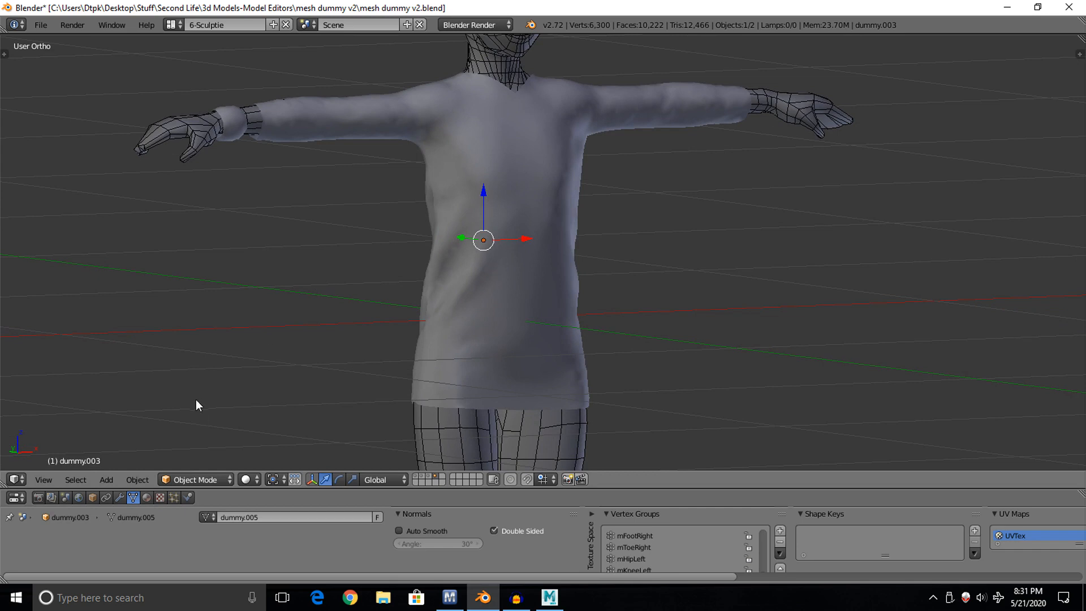
pyautogui.rightClick(454, 109)
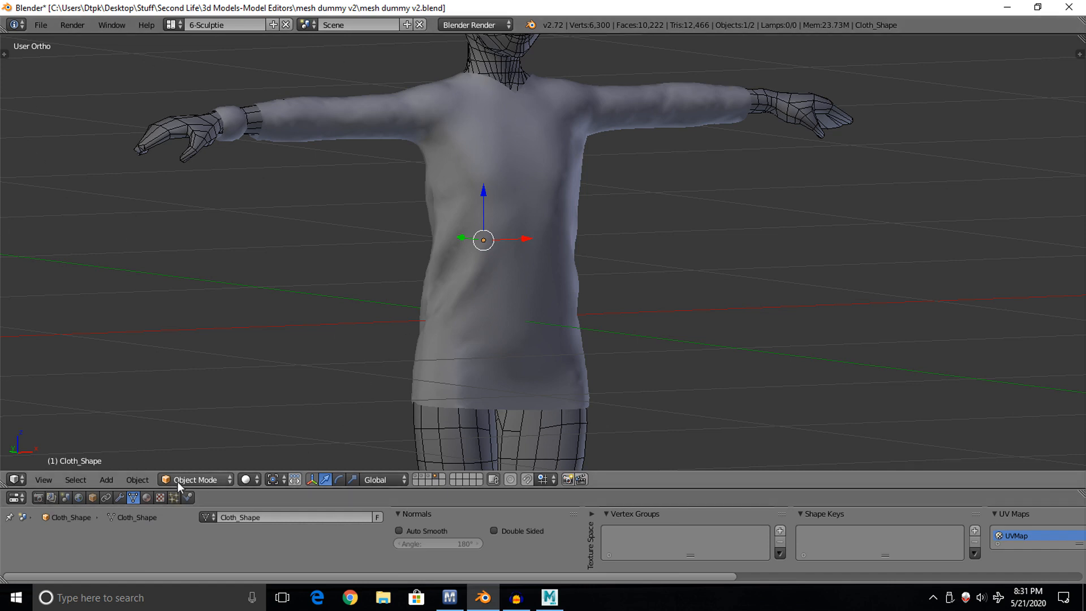
pyautogui.click(120, 498)
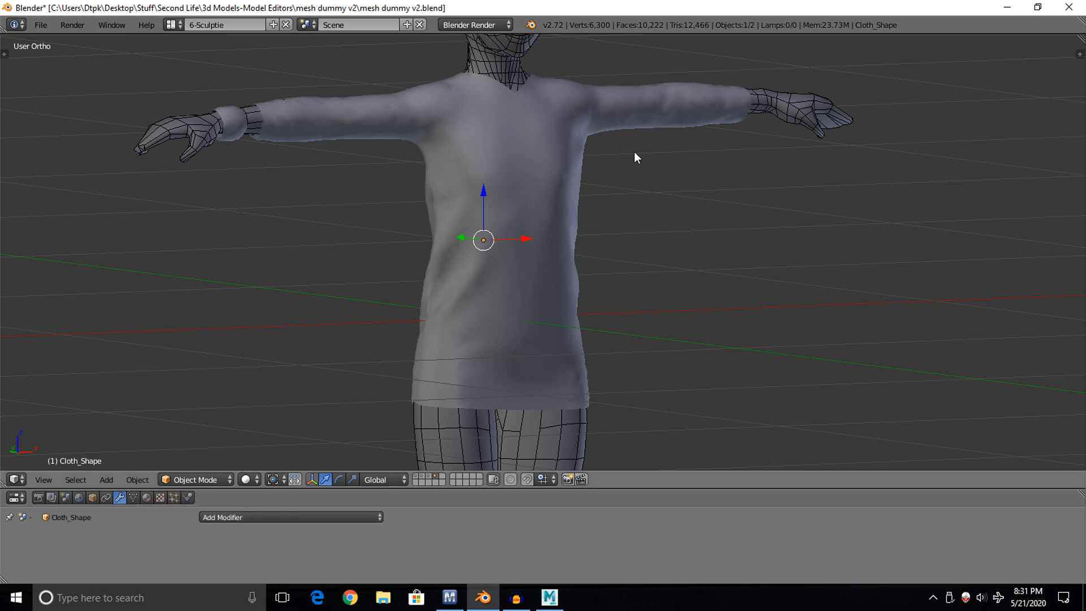
pyautogui.click(305, 515)
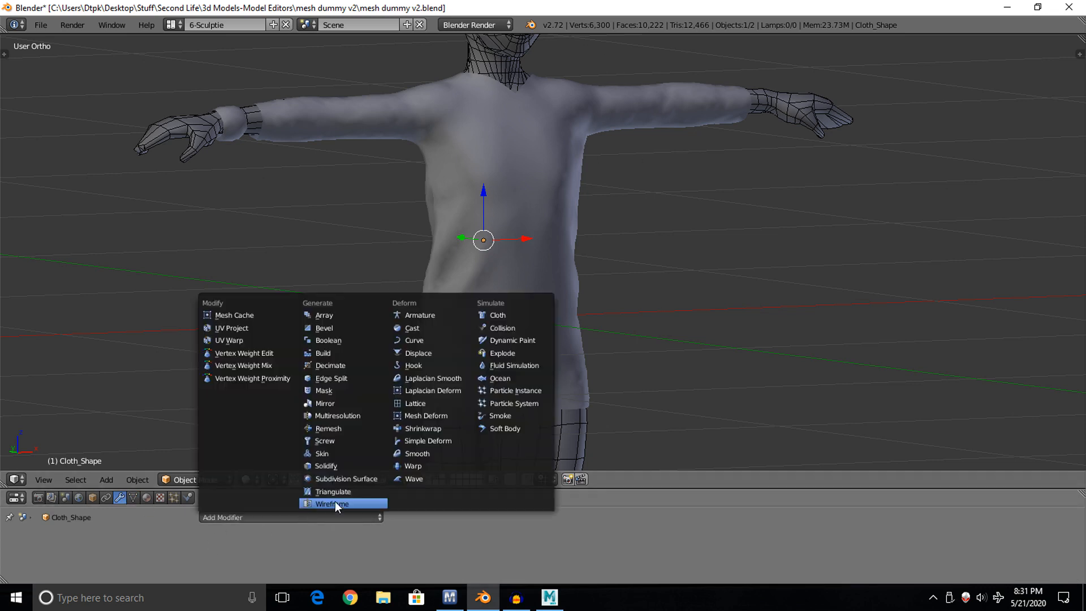
pyautogui.click(357, 466)
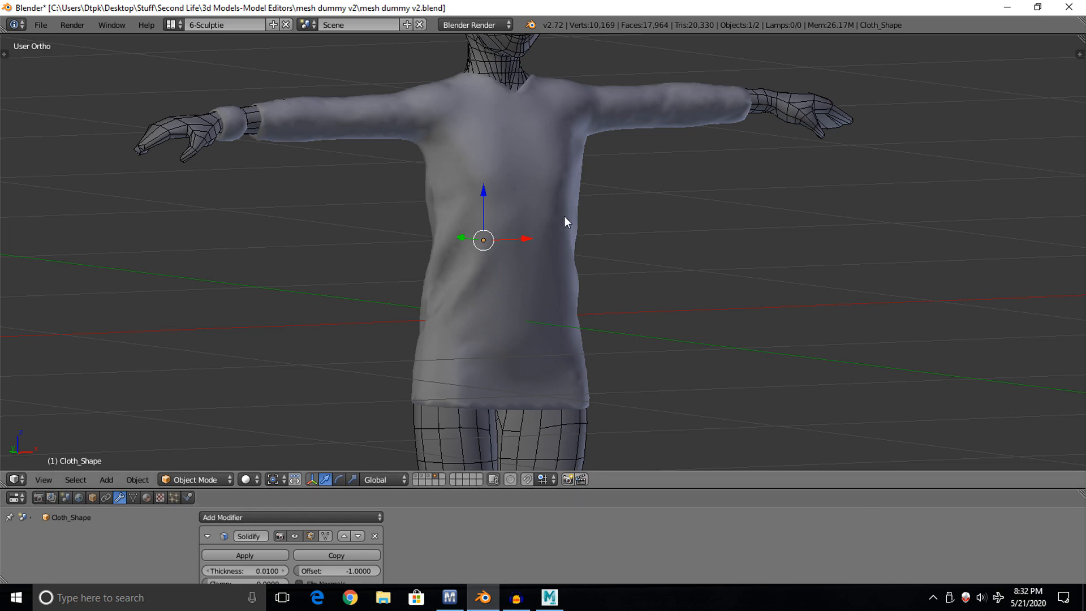
pyautogui.scroll(-2, 565, 215)
pyautogui.scroll(3, 565, 219)
pyautogui.moveTo(566, 227); pyautogui.dragTo(615, 242, button='middle')
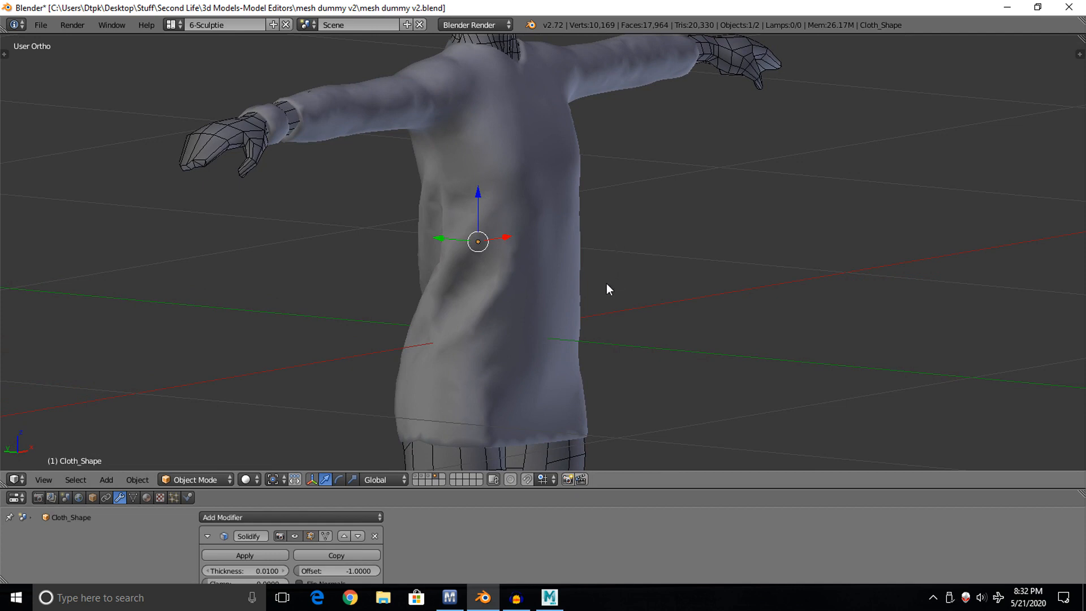
pyautogui.scroll(-3, 522, 516)
pyautogui.scroll(3, 522, 516)
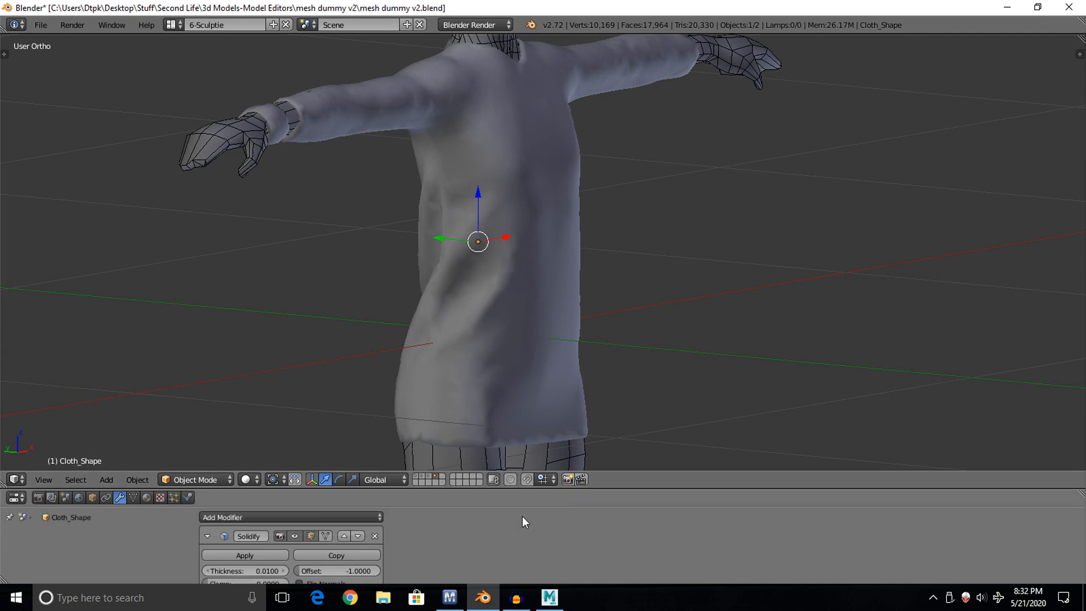
# Set the clothing mesh's Solidify offset to -0.0350.
pyautogui.scroll(-2, 424, 540)
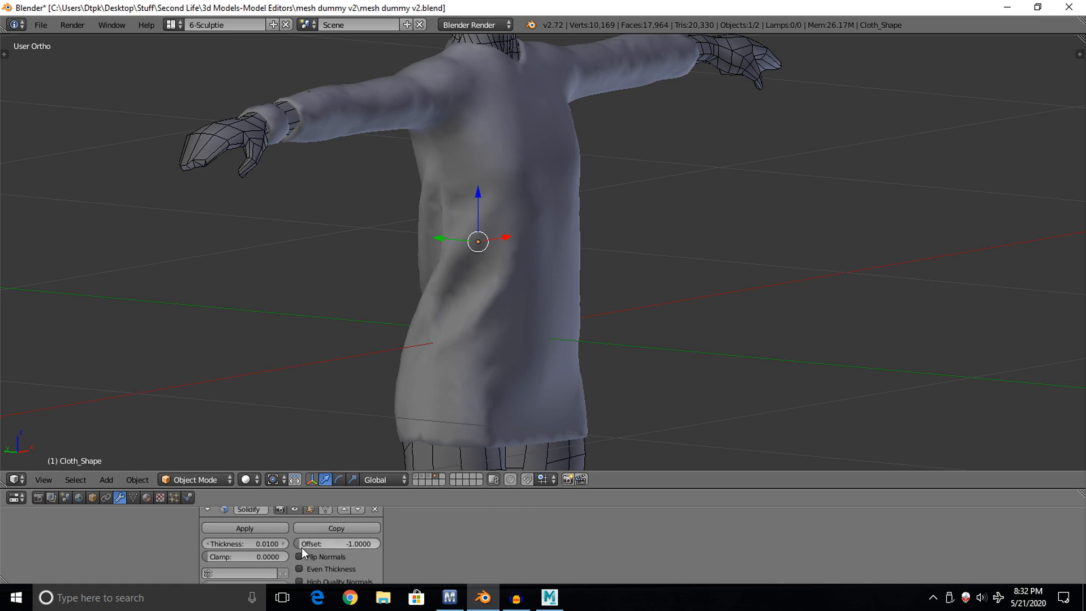
pyautogui.moveTo(301, 548); pyautogui.dragTo(338, 544)
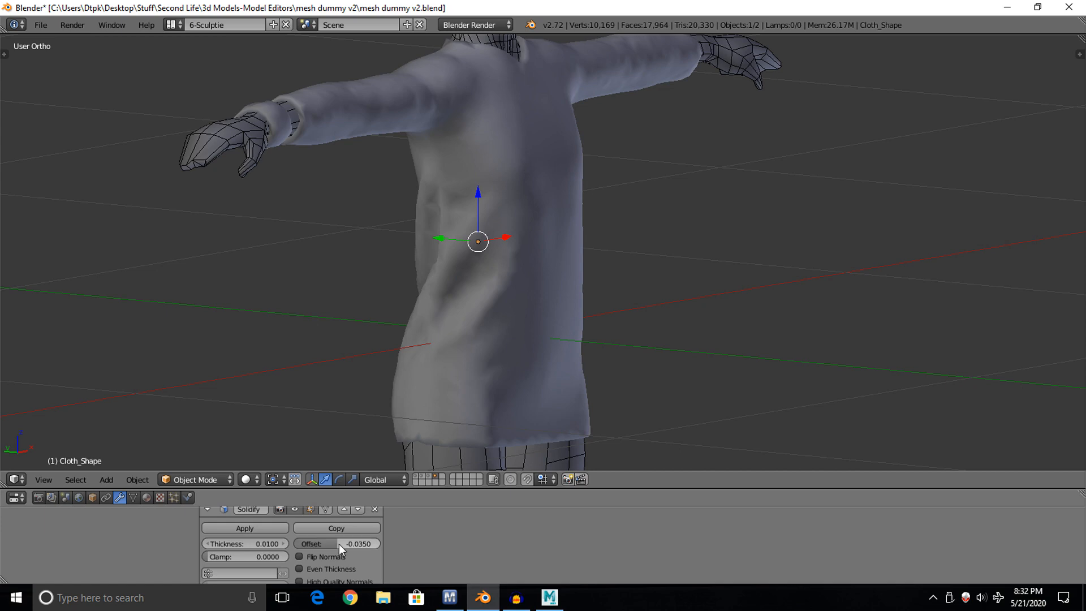
pyautogui.moveTo(698, 374); pyautogui.dragTo(604, 383, button='middle')
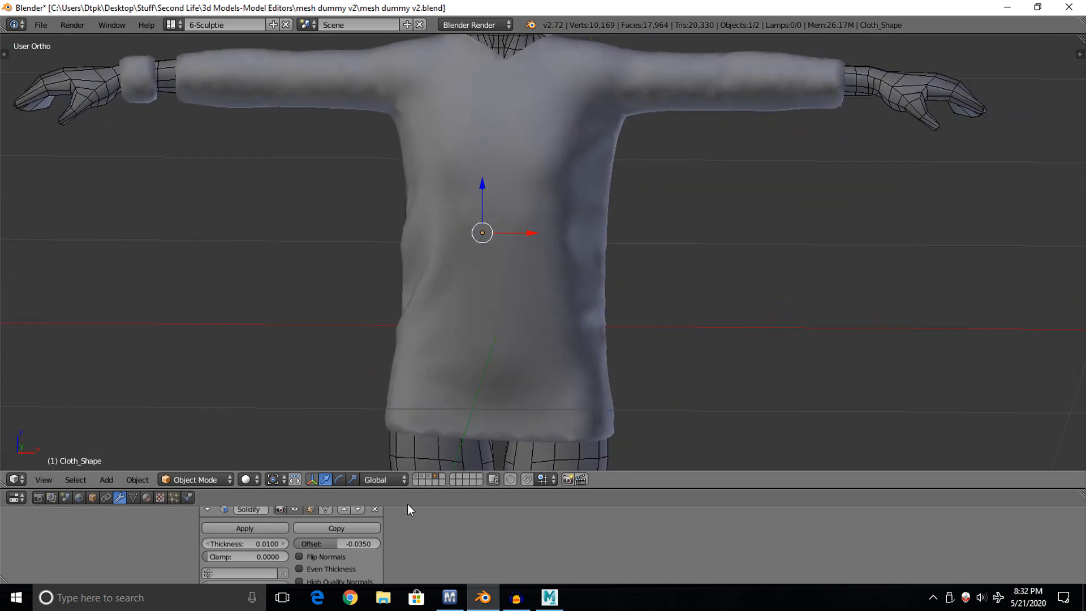
# Examine the solidified clothing's fit on the dummy from several angles, both at full length and close up.
pyautogui.moveTo(514, 419); pyautogui.dragTo(600, 371, button='middle')
pyautogui.scroll(-3, 536, 445)
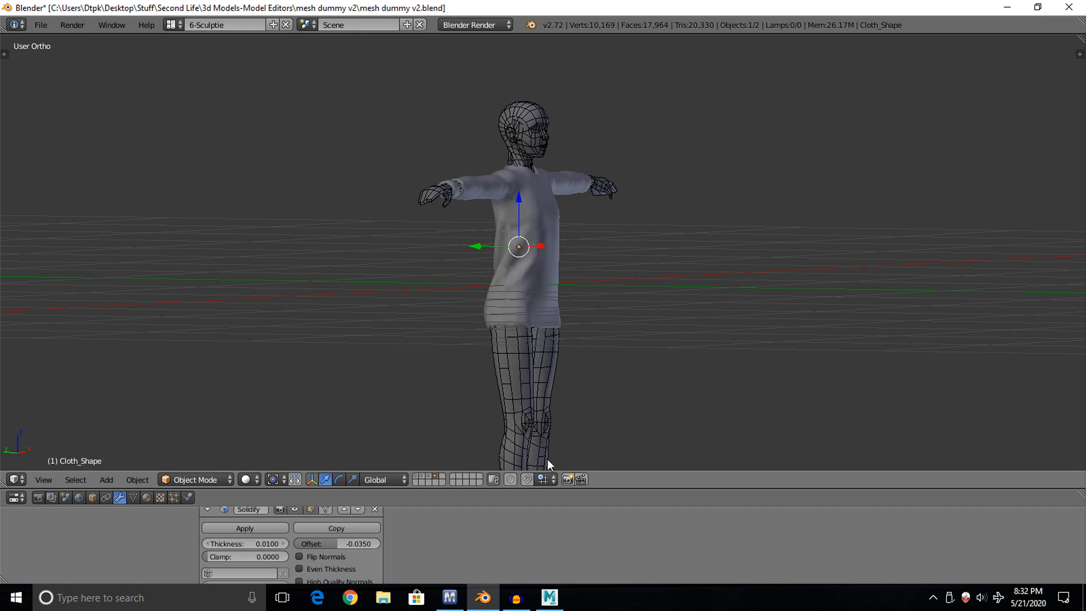
pyautogui.scroll(1, 570, 413)
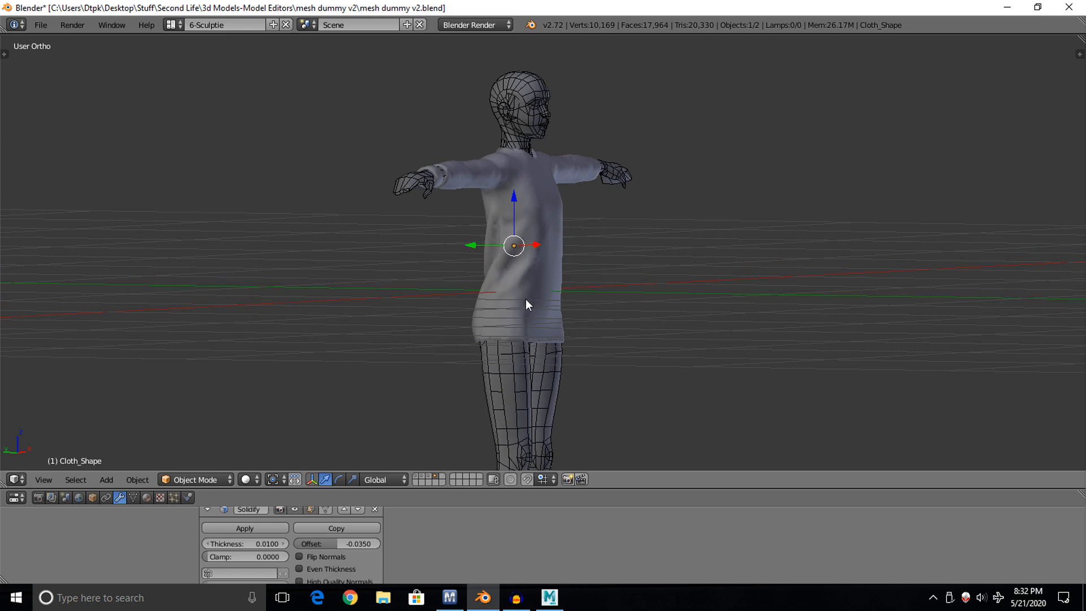
pyautogui.moveTo(526, 300); pyautogui.dragTo(506, 415, button='middle')
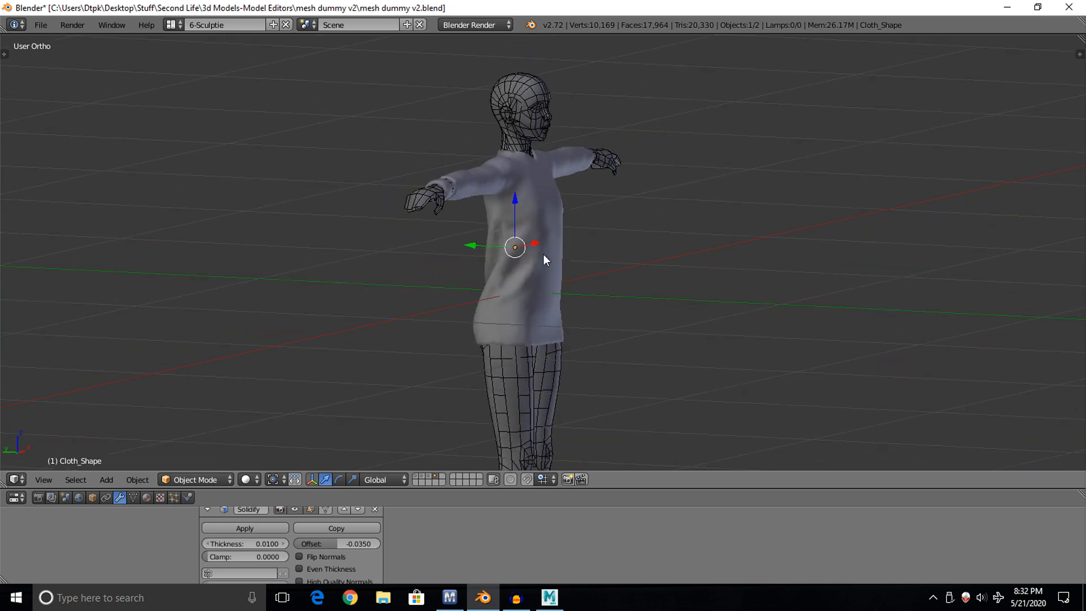
pyautogui.scroll(2, 543, 254)
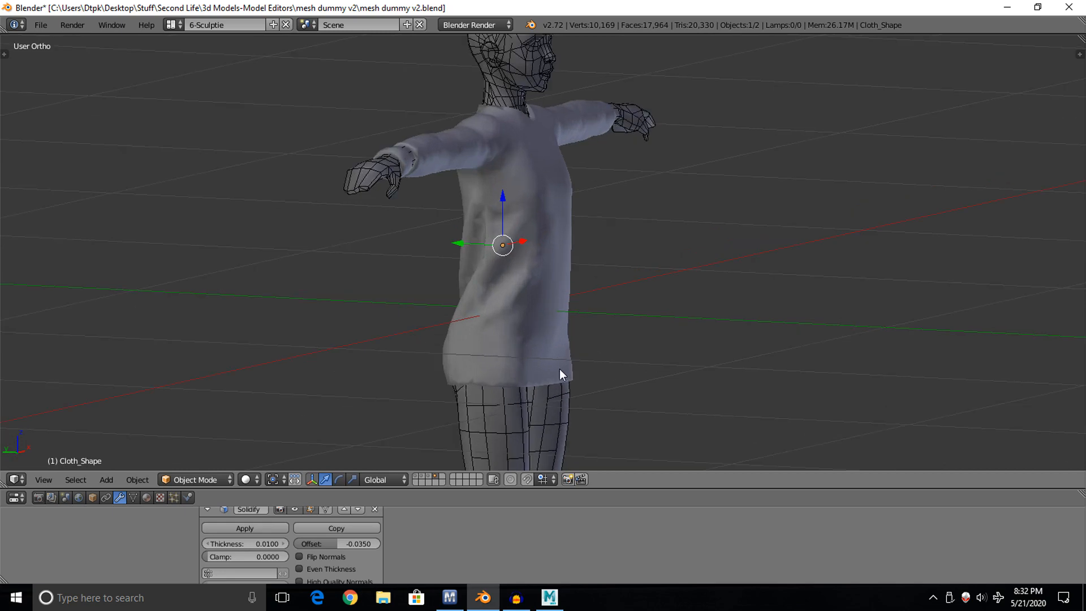
pyautogui.scroll(3, 560, 351)
pyautogui.moveTo(512, 247)
pyautogui.mouseDown(button='middle')
pyautogui.moveTo(527, 239)
pyautogui.moveTo(512, 246)
pyautogui.mouseUp(button='middle')
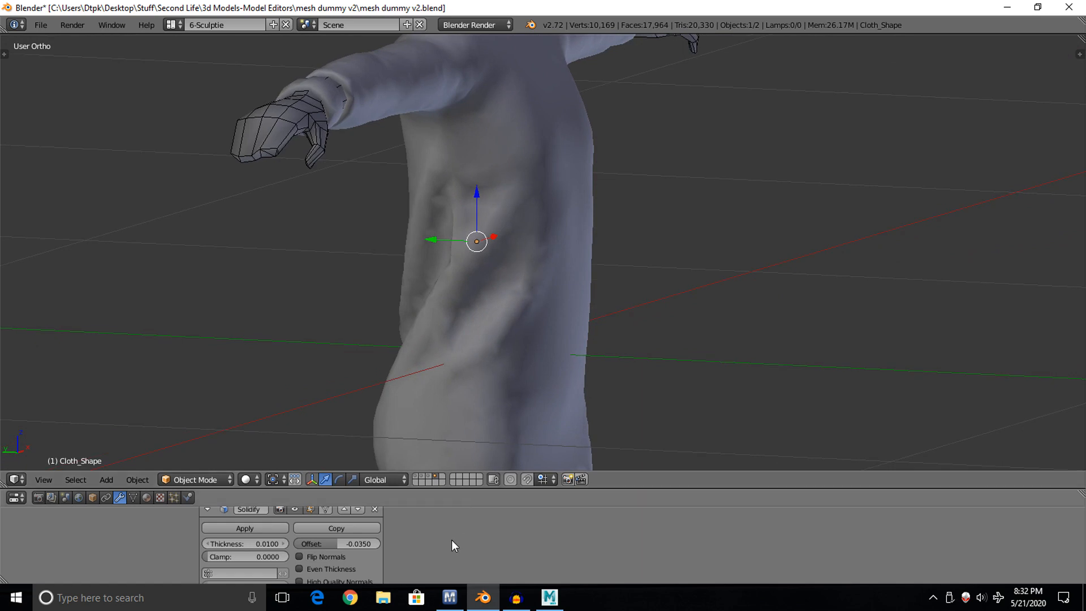
# Enable Only Rim in the Solidify modifier of the clothing mesh.
pyautogui.scroll(-1, 453, 546)
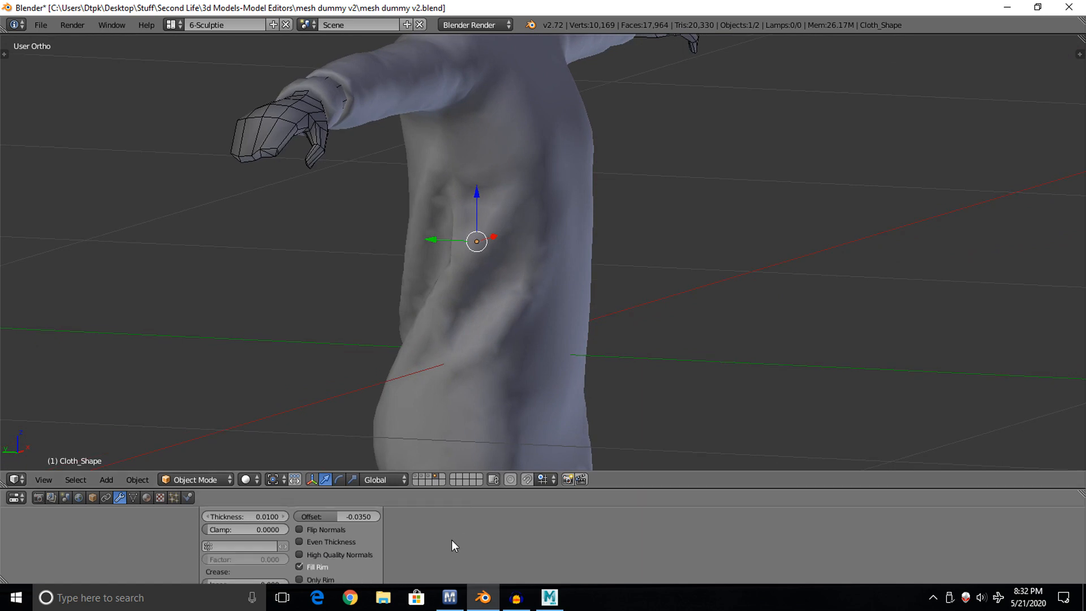
pyautogui.scroll(-1, 452, 541)
pyautogui.scroll(3, 452, 541)
pyautogui.scroll(-3, 457, 544)
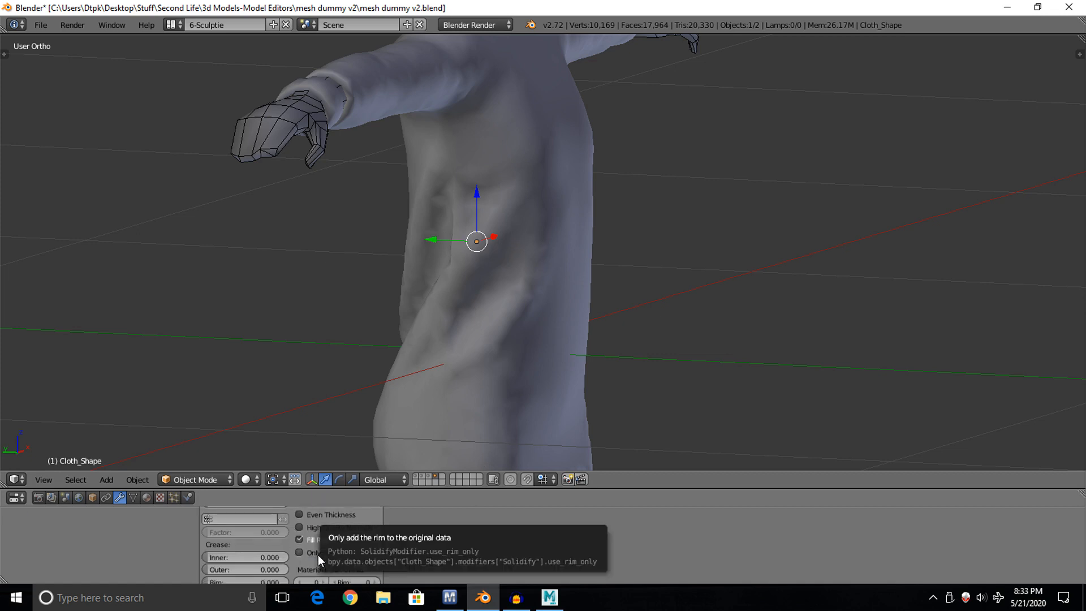
pyautogui.click(318, 555)
pyautogui.scroll(2, 447, 279)
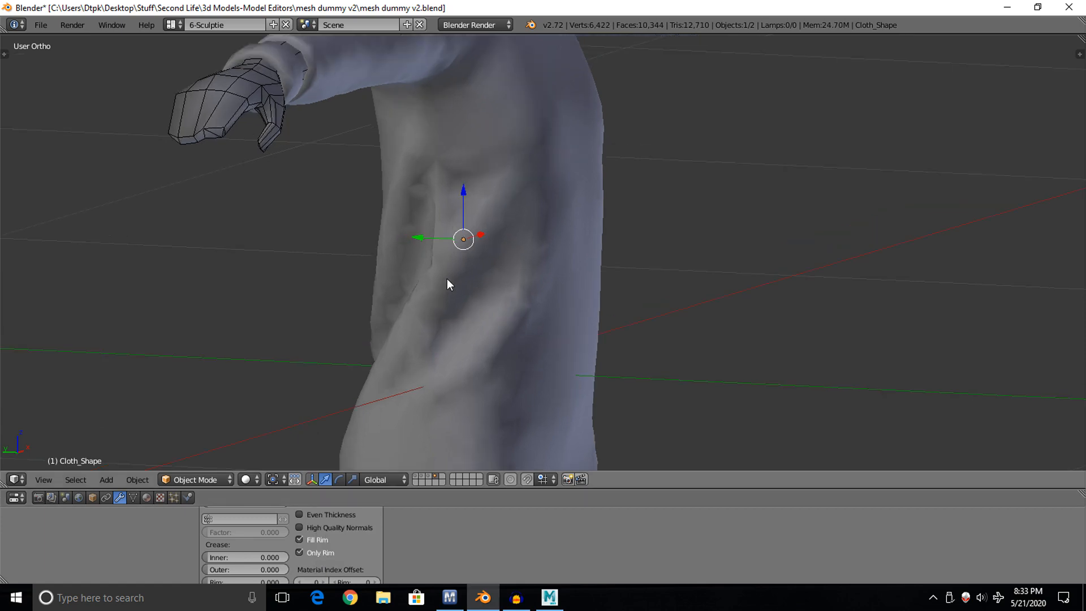
# Examine the rim thickness at the clothing's sleeve openings and V-neckline from several angles.
pyautogui.moveTo(476, 198); pyautogui.dragTo(290, 248, button='middle')
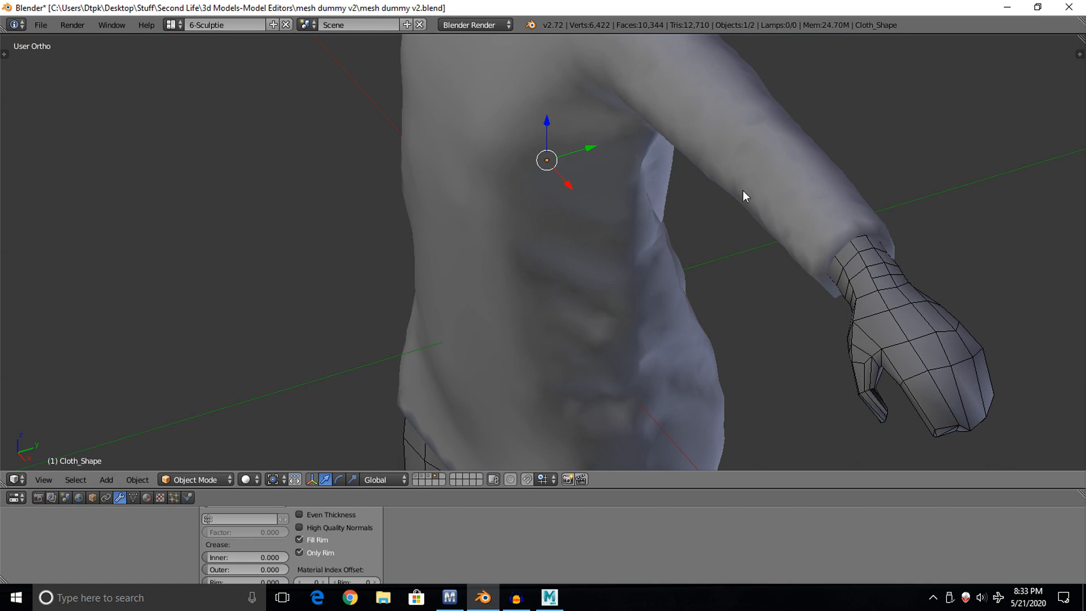
pyautogui.moveTo(742, 190); pyautogui.dragTo(697, 384, button='middle')
pyautogui.scroll(3, 724, 158)
pyautogui.moveTo(677, 229); pyautogui.dragTo(645, 215, button='middle')
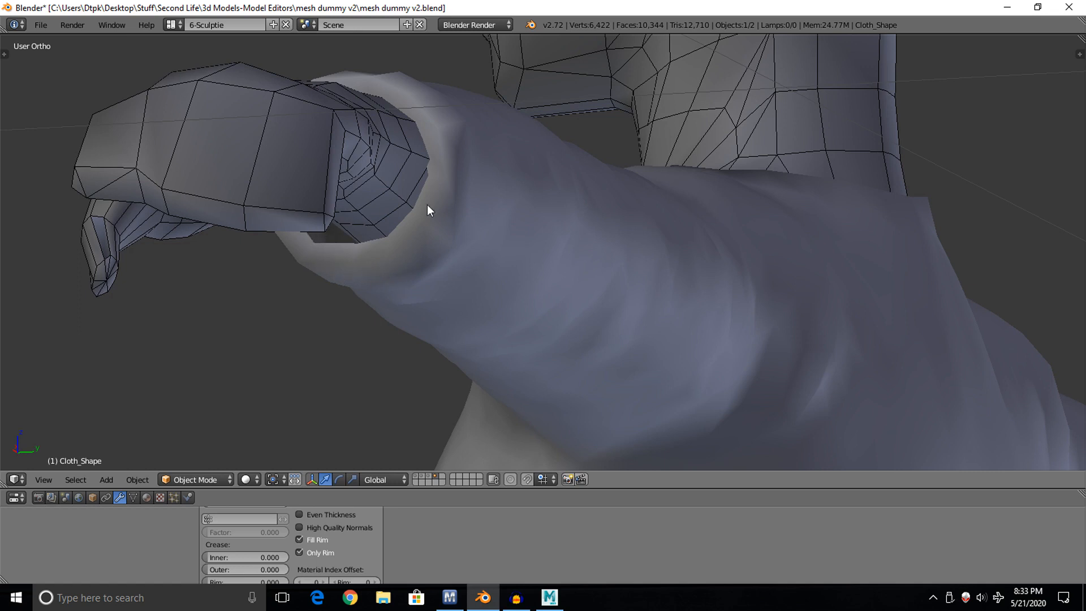
pyautogui.moveTo(791, 305); pyautogui.dragTo(484, 259, button='middle')
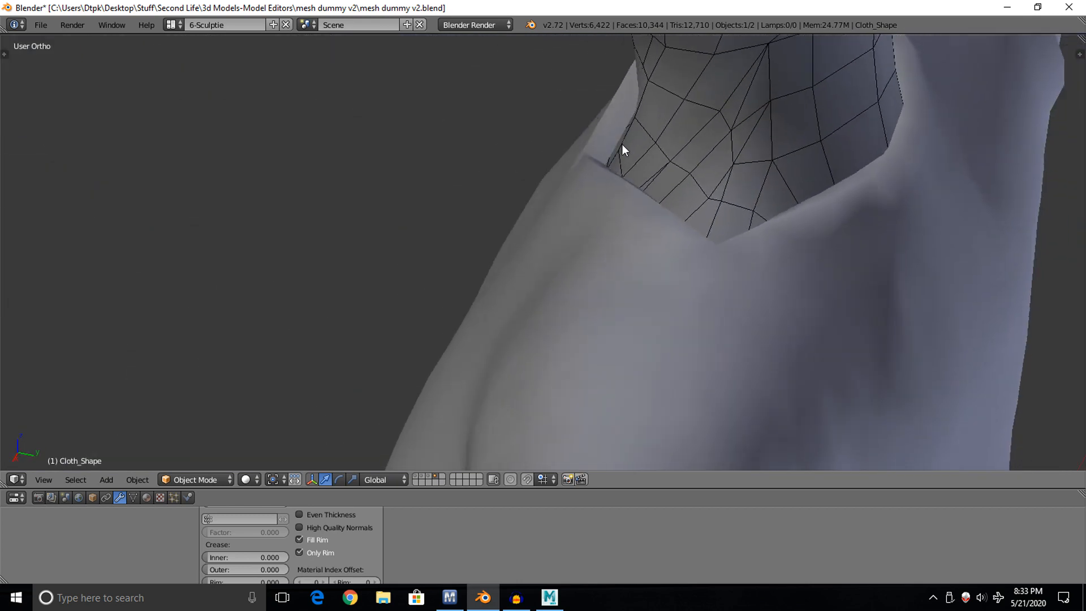
pyautogui.moveTo(622, 148); pyautogui.dragTo(527, 232, button='middle')
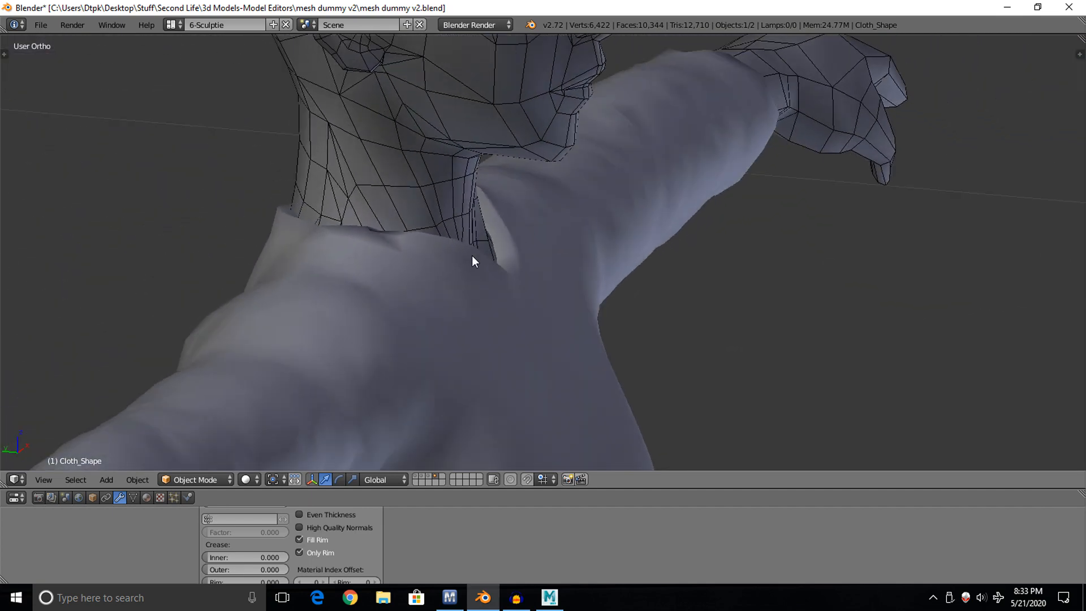
pyautogui.moveTo(479, 256)
pyautogui.mouseDown(button='middle')
pyautogui.moveTo(286, 288)
pyautogui.moveTo(208, 272)
pyautogui.moveTo(242, 252)
pyautogui.moveTo(432, 253)
pyautogui.moveTo(501, 271)
pyautogui.moveTo(291, 283)
pyautogui.moveTo(467, 254)
pyautogui.moveTo(644, 275)
pyautogui.moveTo(320, 301)
pyautogui.moveTo(371, 310)
pyautogui.moveTo(487, 277)
pyautogui.moveTo(474, 281)
pyautogui.moveTo(487, 261)
pyautogui.mouseUp(button='middle')
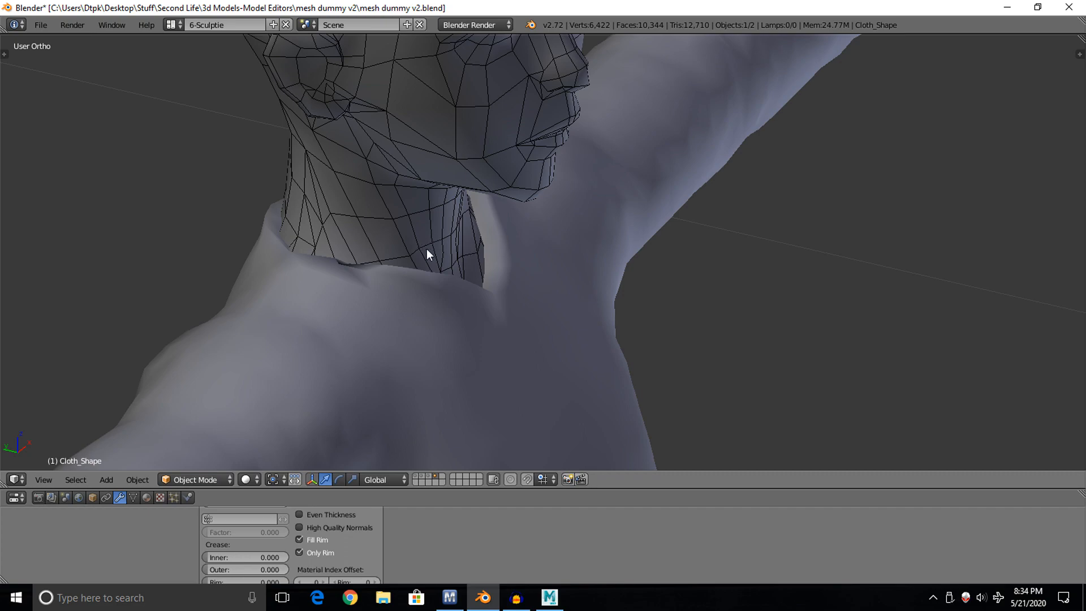
pyautogui.moveTo(426, 249); pyautogui.dragTo(266, 220, button='middle')
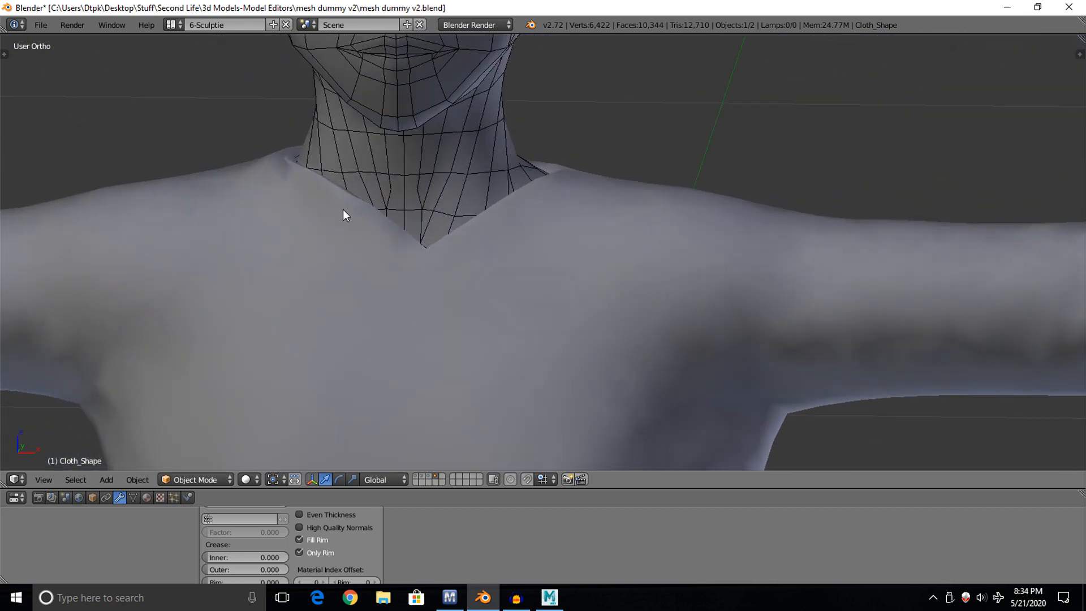
pyautogui.moveTo(312, 175); pyautogui.dragTo(367, 190, button='middle')
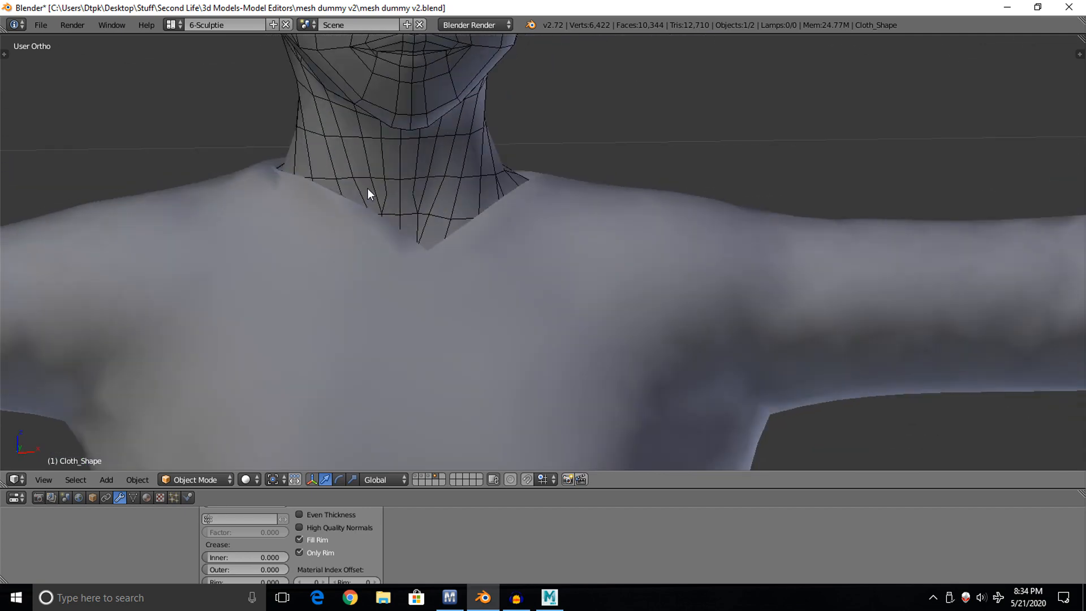
pyautogui.scroll(-6, 376, 188)
pyautogui.moveTo(515, 314); pyautogui.dragTo(595, 309, button='middle')
pyautogui.scroll(6, 513, 278)
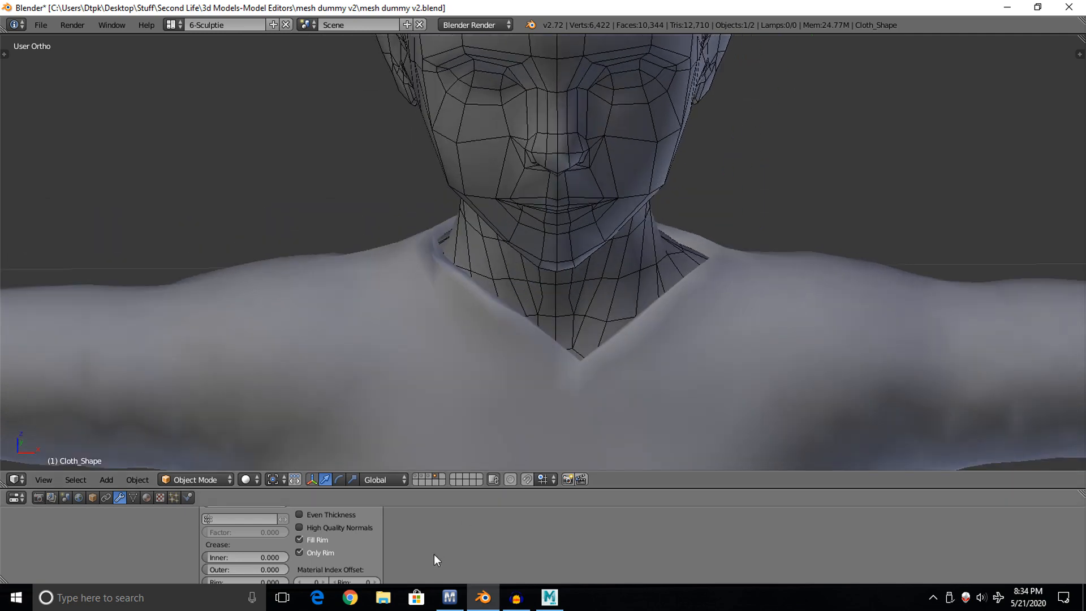
# Switch to Marvelous Designer and examine the shirt's V-neckline on the avatar up close.
pyautogui.click(450, 597)
pyautogui.moveTo(309, 180); pyautogui.dragTo(316, 209, button='middle')
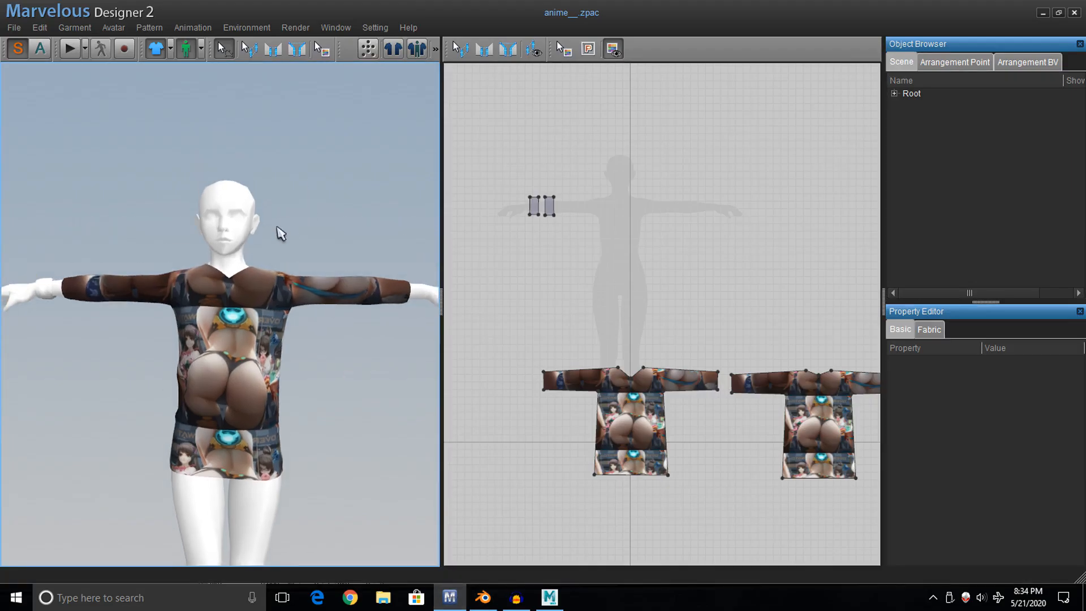
pyautogui.moveTo(279, 229); pyautogui.dragTo(244, 304, button='right')
pyautogui.scroll(-1, 239, 305)
pyautogui.scroll(8, 241, 310)
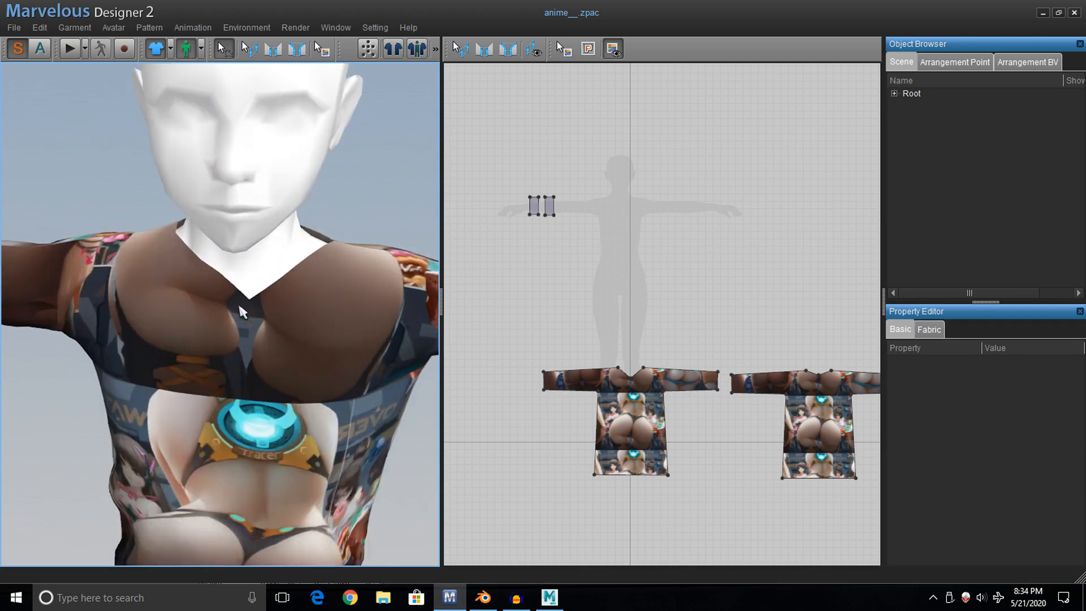
pyautogui.moveTo(243, 248); pyautogui.dragTo(120, 264, button='right')
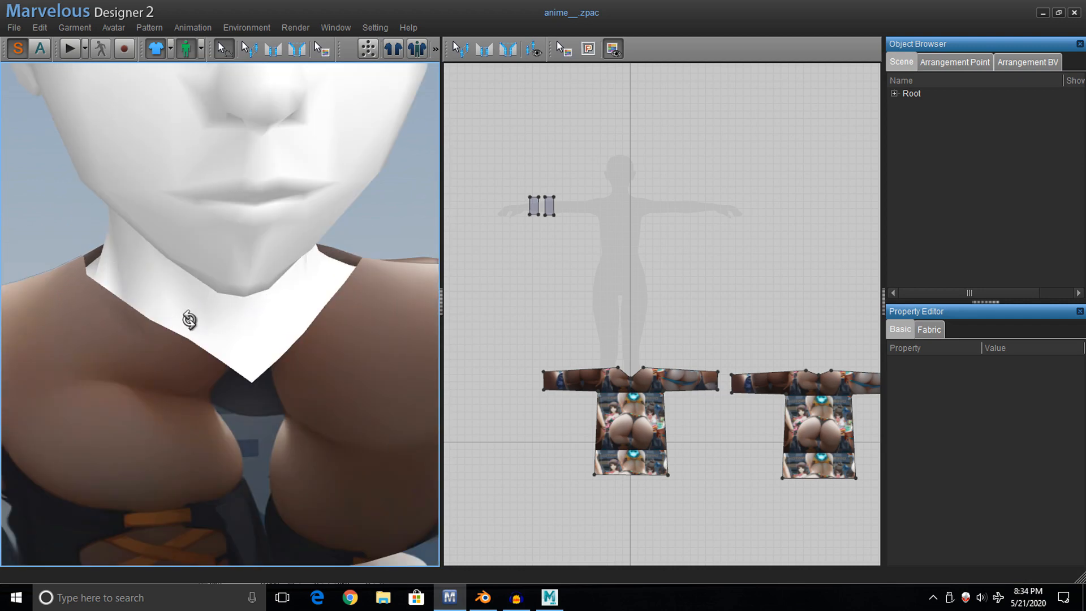
pyautogui.moveTo(188, 318); pyautogui.dragTo(145, 311, button='right')
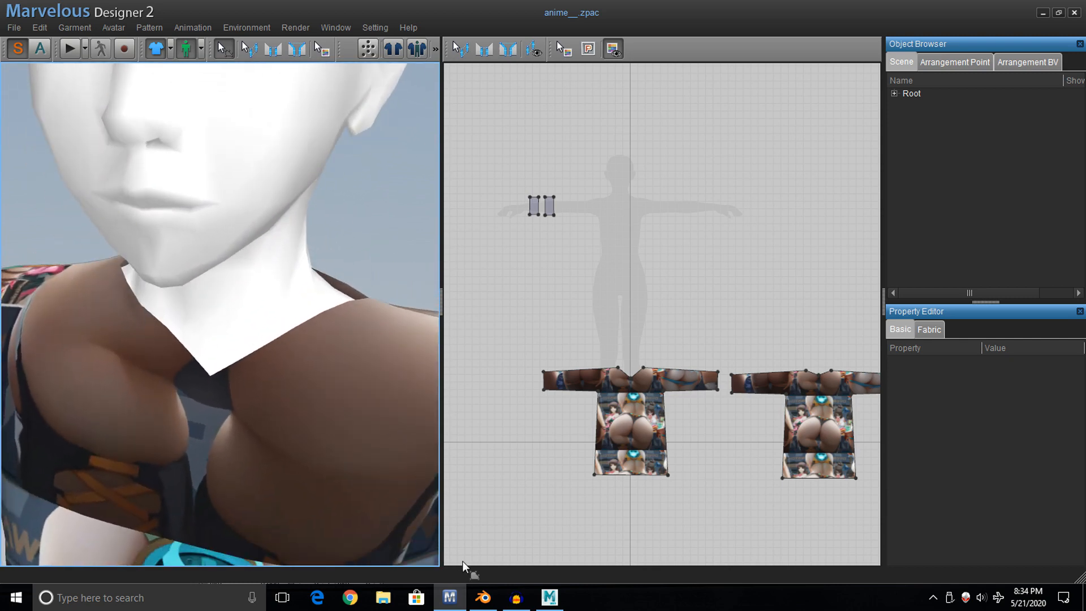
# Switch back to Blender, put the clothing mesh into Sculpt Mode and show the sculpting brush settings.
pyautogui.click(492, 600)
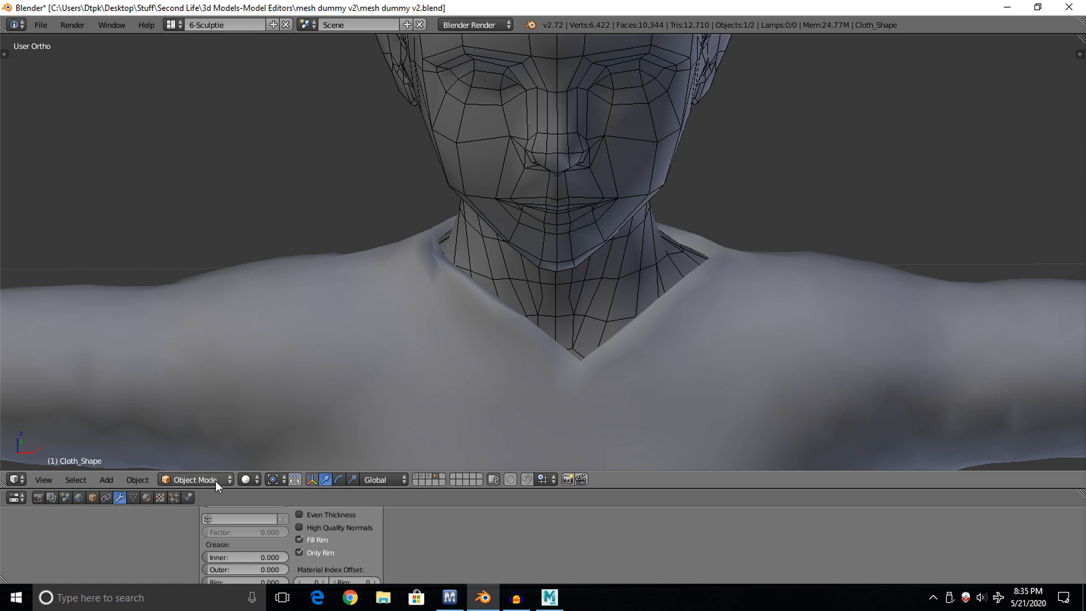
pyautogui.scroll(-6, 562, 327)
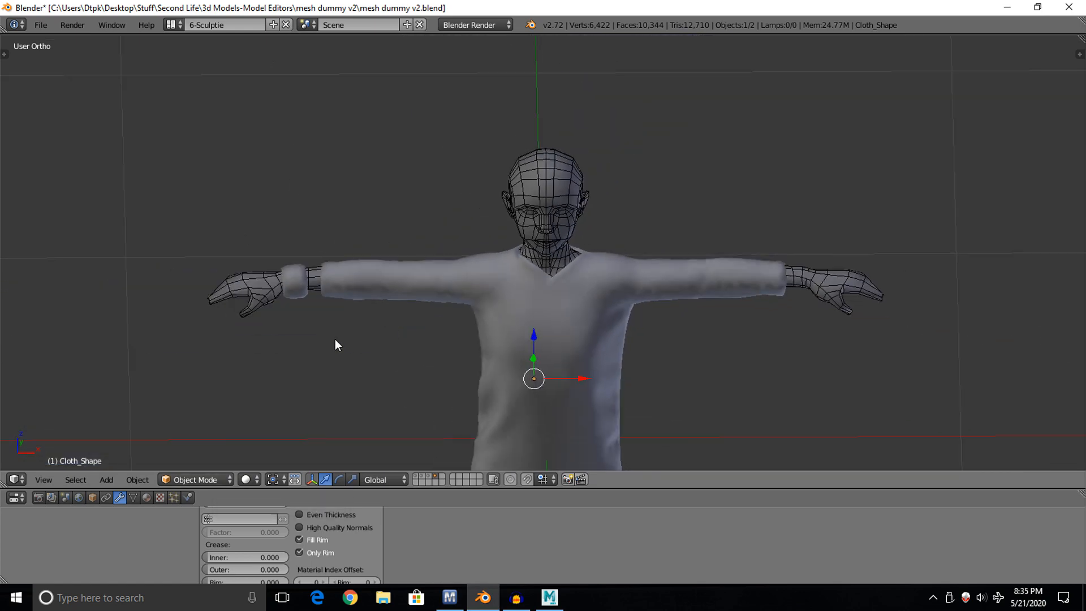
pyautogui.scroll(8, 626, 301)
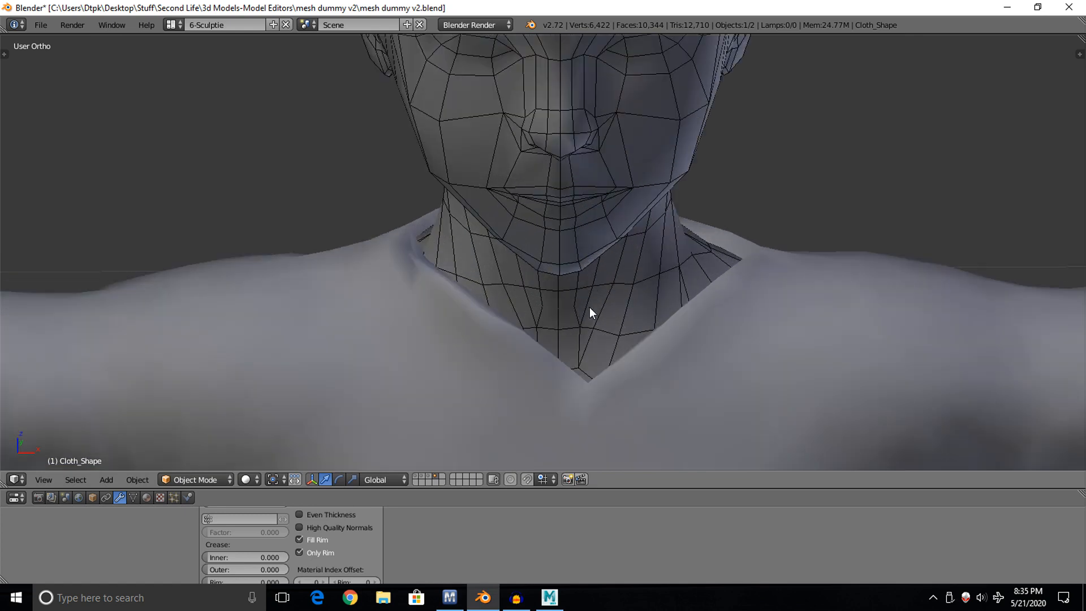
pyautogui.click(199, 480)
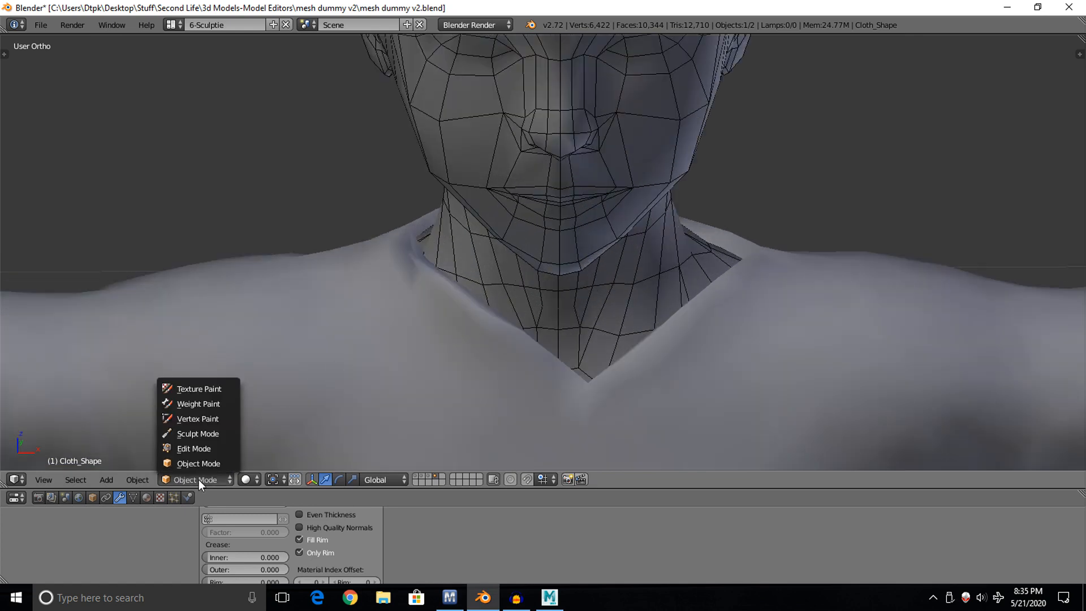
pyautogui.click(205, 433)
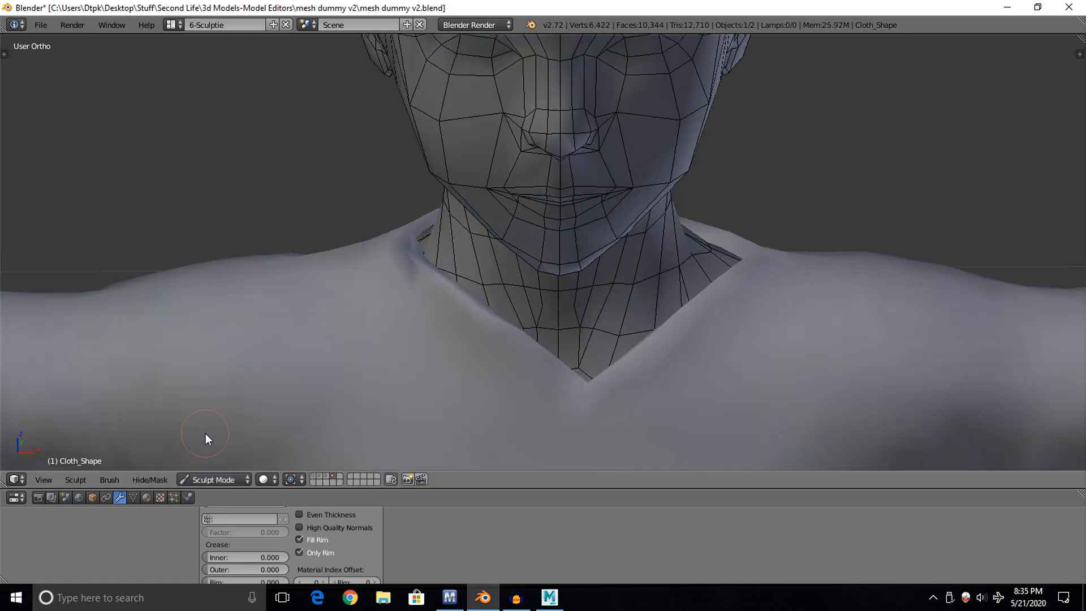
pyautogui.click(6, 54)
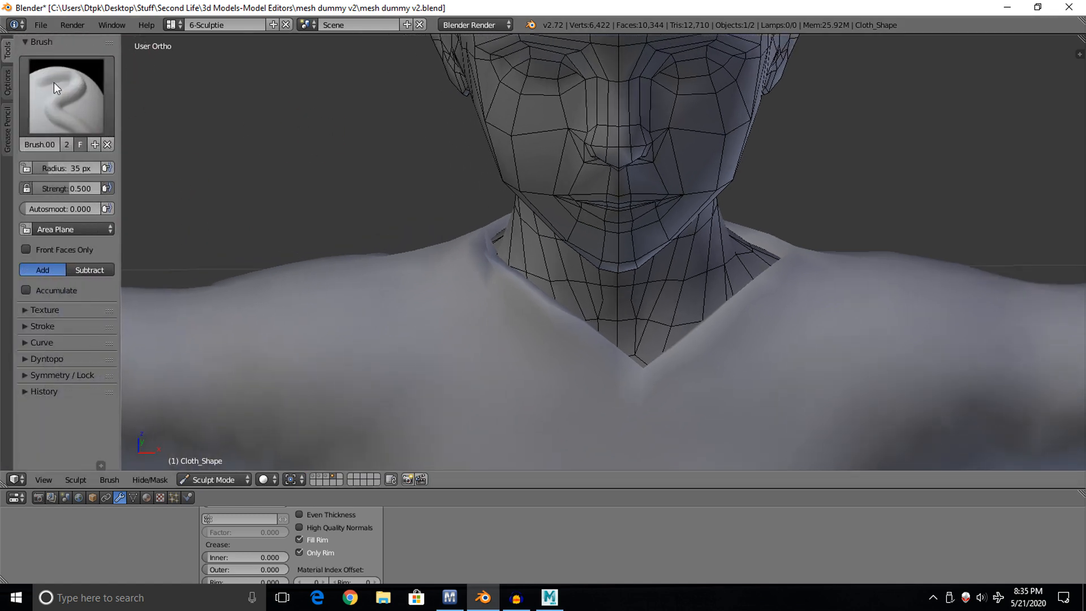
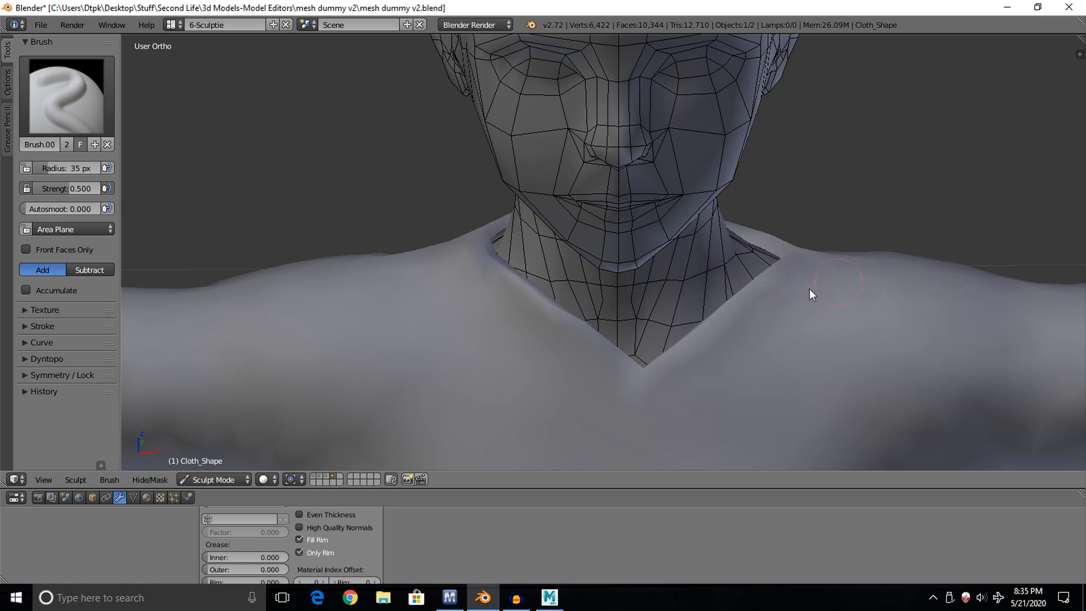
# Switch to Marvelous Designer and try lowering one side of the neckline on the shallow-necked shirt pattern, then undo the change.
pyautogui.scroll(-5, 846, 313)
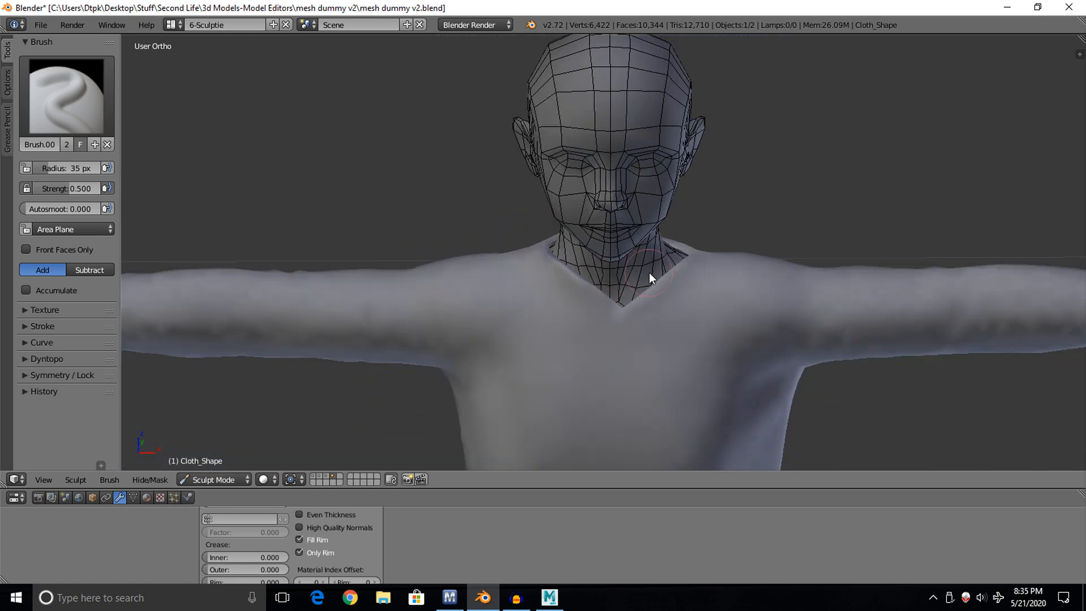
pyautogui.click(456, 603)
pyautogui.moveTo(684, 314); pyautogui.dragTo(590, 193, button='middle')
pyautogui.scroll(-2, 589, 192)
pyautogui.scroll(4, 589, 193)
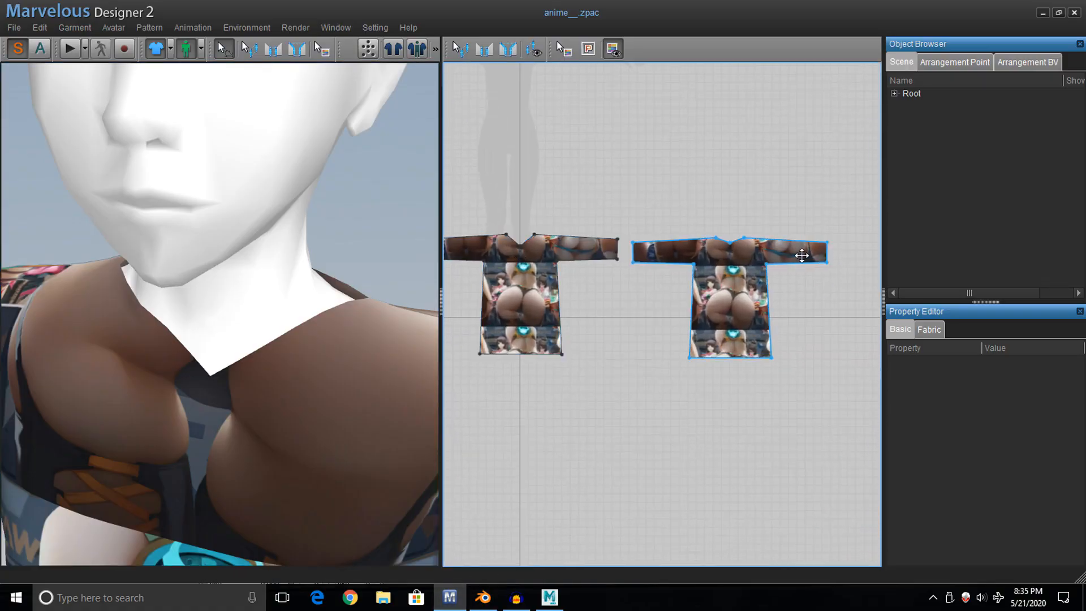
pyautogui.scroll(2, 698, 240)
pyautogui.scroll(1, 755, 221)
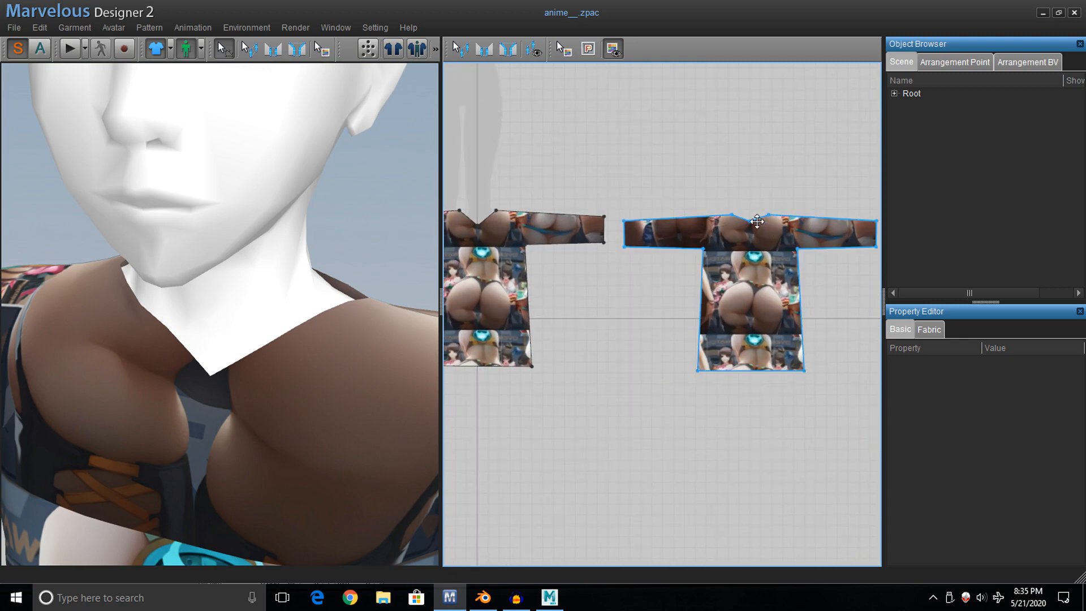
pyautogui.moveTo(755, 220); pyautogui.dragTo(758, 237)
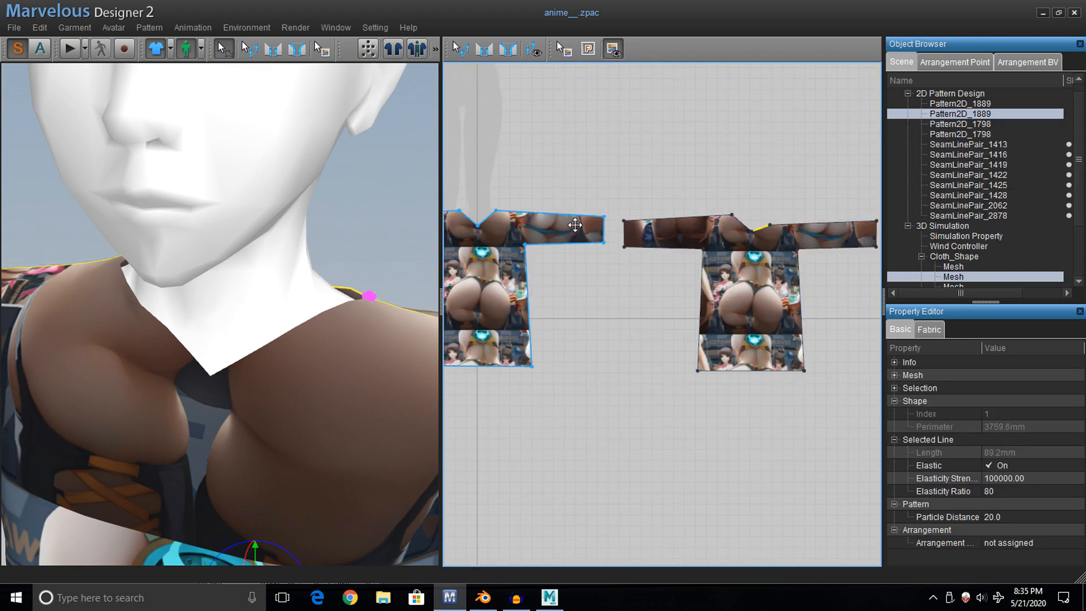
pyautogui.hotkey('ctrl', 'z')
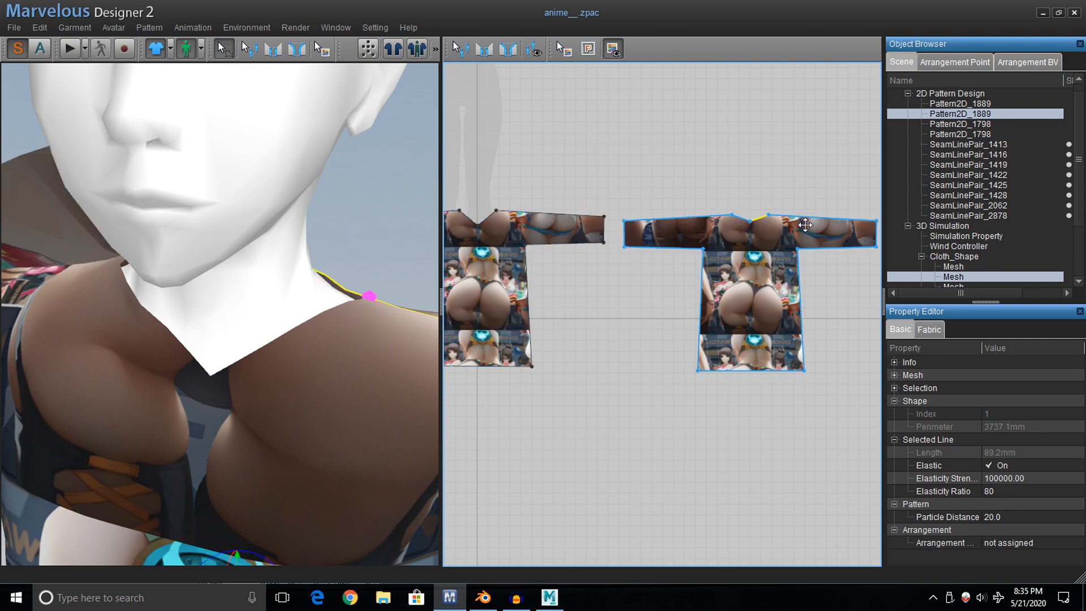
# Clear the pattern selection and show both shirt patterns side by side in full.
pyautogui.scroll(-2, 595, 285)
pyautogui.rightClick(595, 287)
pyautogui.moveTo(600, 267); pyautogui.dragTo(630, 235, button='middle')
# Switch back to Blender and examine the clothing's neckline around the avatar's neck from the side and front.
pyautogui.moveTo(483, 599)
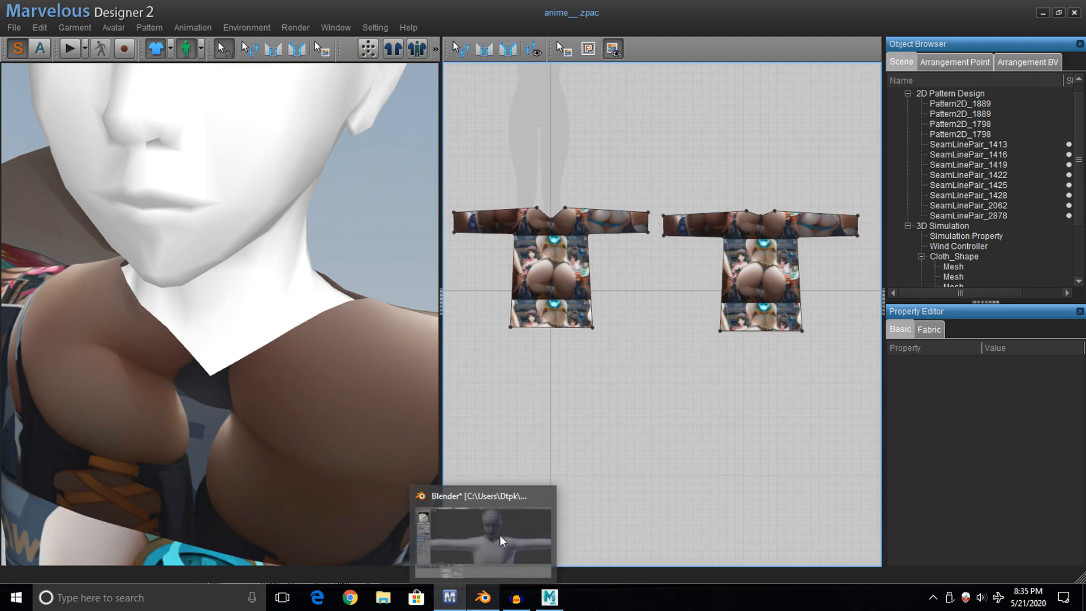
pyautogui.click(498, 535)
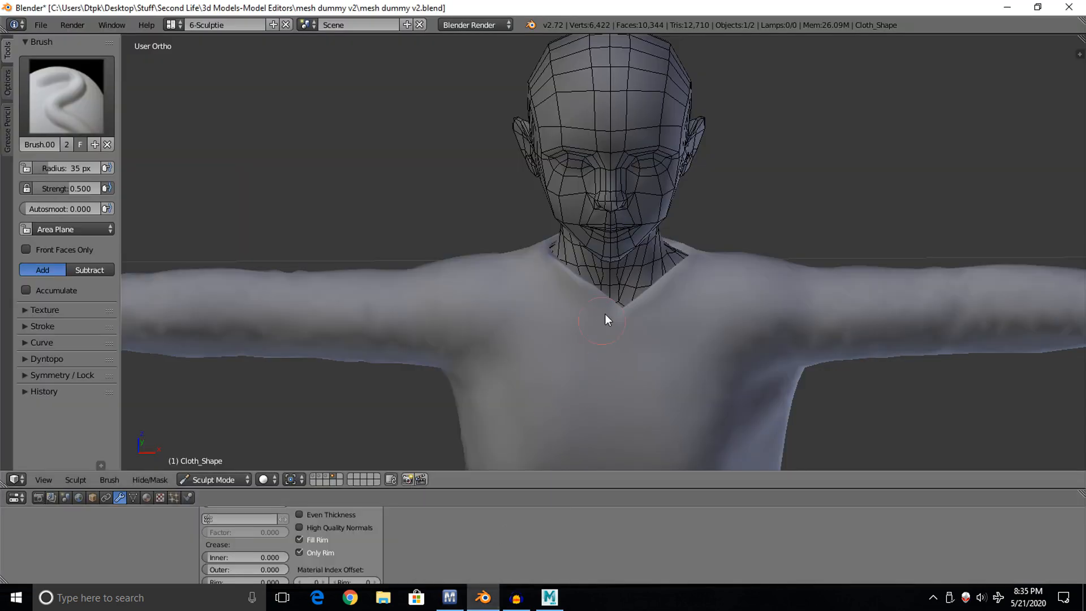
pyautogui.moveTo(605, 319); pyautogui.dragTo(698, 308, button='middle')
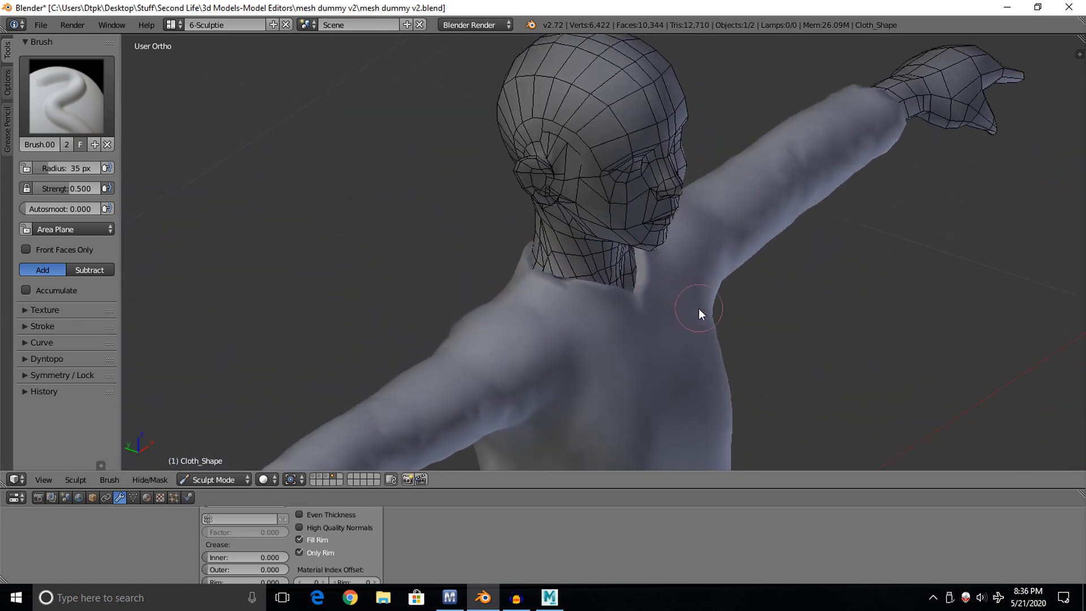
pyautogui.scroll(6, 698, 308)
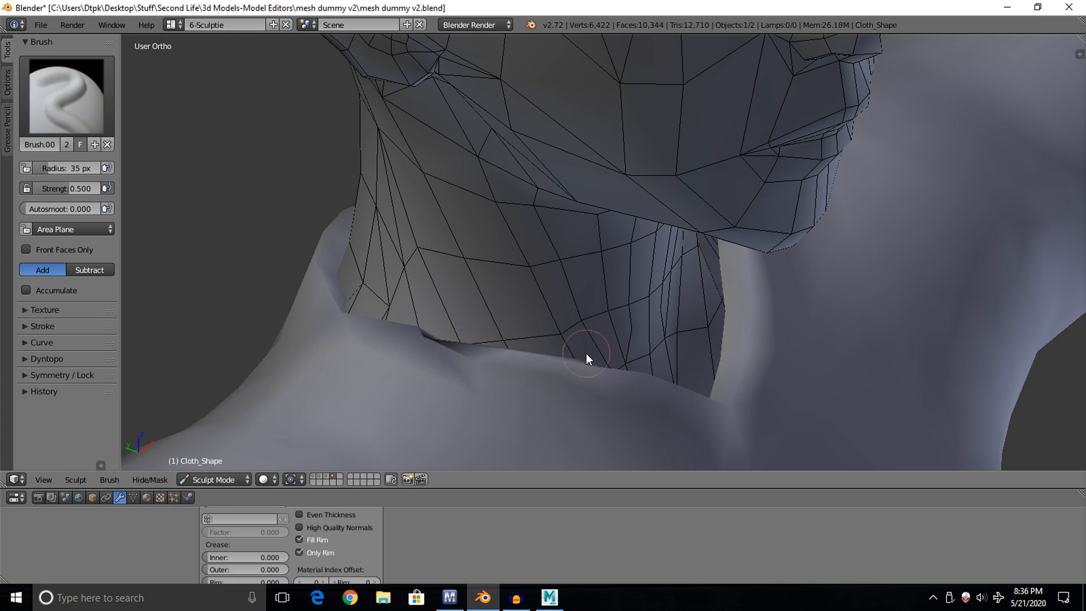
pyautogui.scroll(-4, 599, 300)
pyautogui.moveTo(605, 297); pyautogui.dragTo(516, 294, button='middle')
pyautogui.scroll(-8, 618, 374)
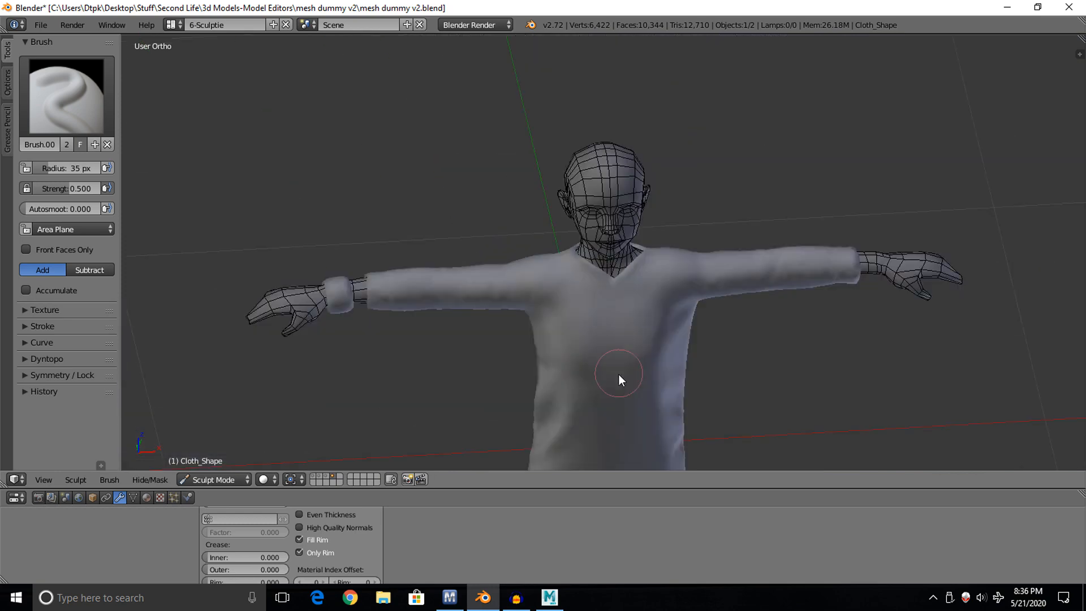
# Examine the clothing's lower torso and bottom hem, and the overall fit of the shirt on the avatar.
pyautogui.keyDown('shift'); pyautogui.moveTo(619, 374); pyautogui.dragTo(569, 188, button='middle'); pyautogui.keyUp('shift')
pyautogui.scroll(3, 566, 215)
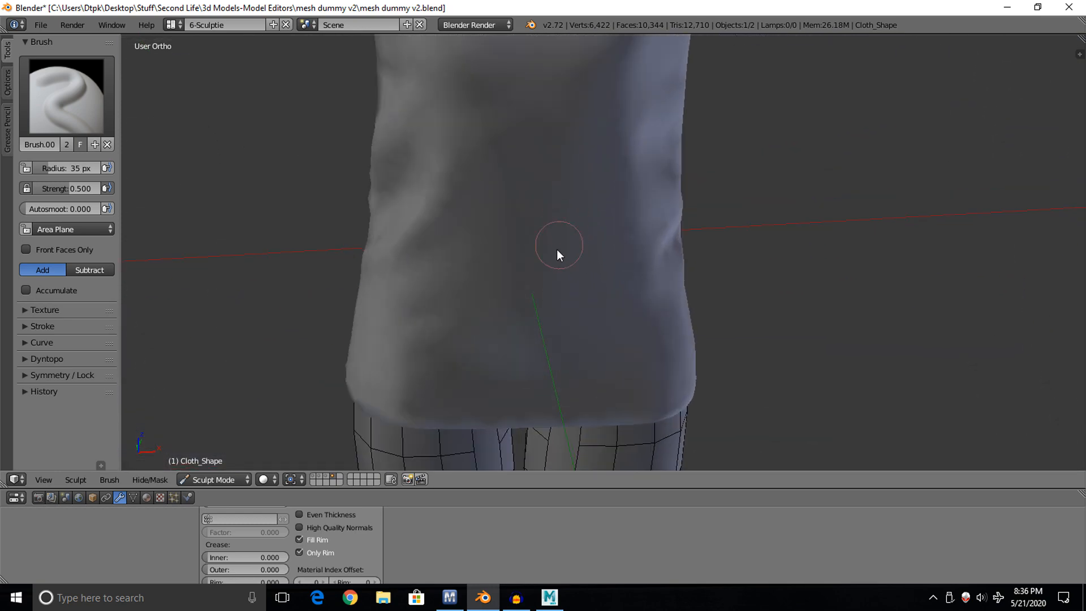
pyautogui.moveTo(558, 249); pyautogui.dragTo(527, 274, button='middle')
pyautogui.scroll(-6, 746, 270)
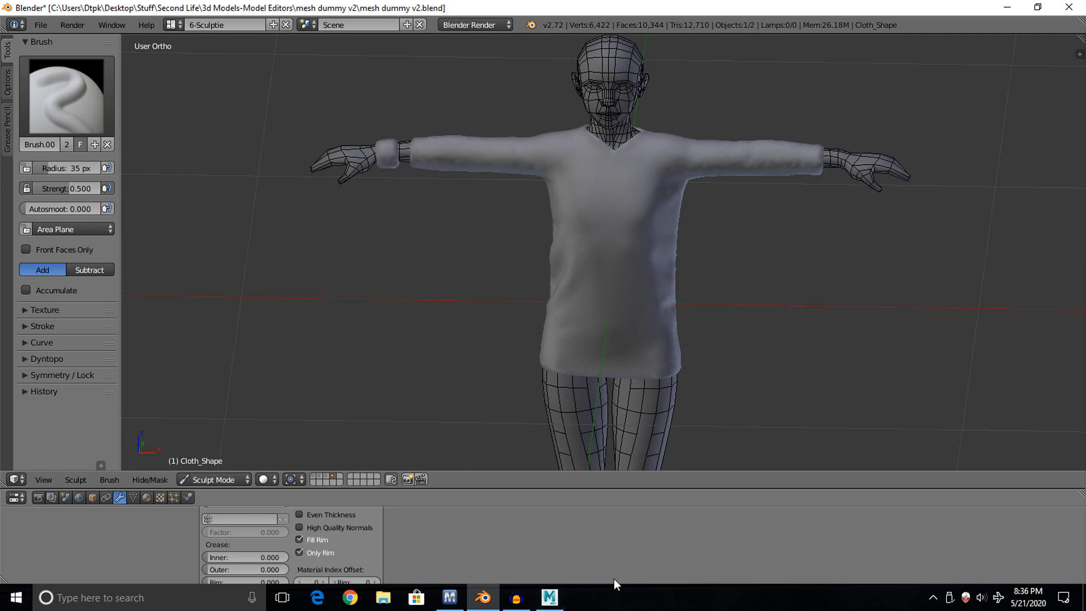
pyautogui.scroll(7, 671, 318)
pyautogui.scroll(-5, 648, 291)
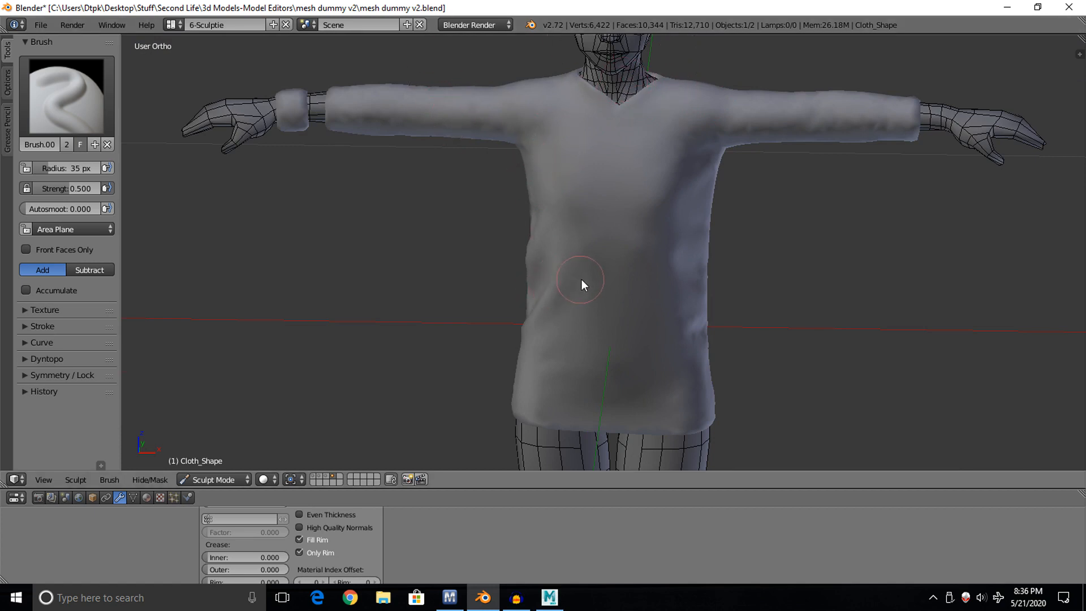
# Switch briefly to the shirt patterns in Marvelous Designer, then return to Blender and review the shirt's front.
pyautogui.click(449, 597)
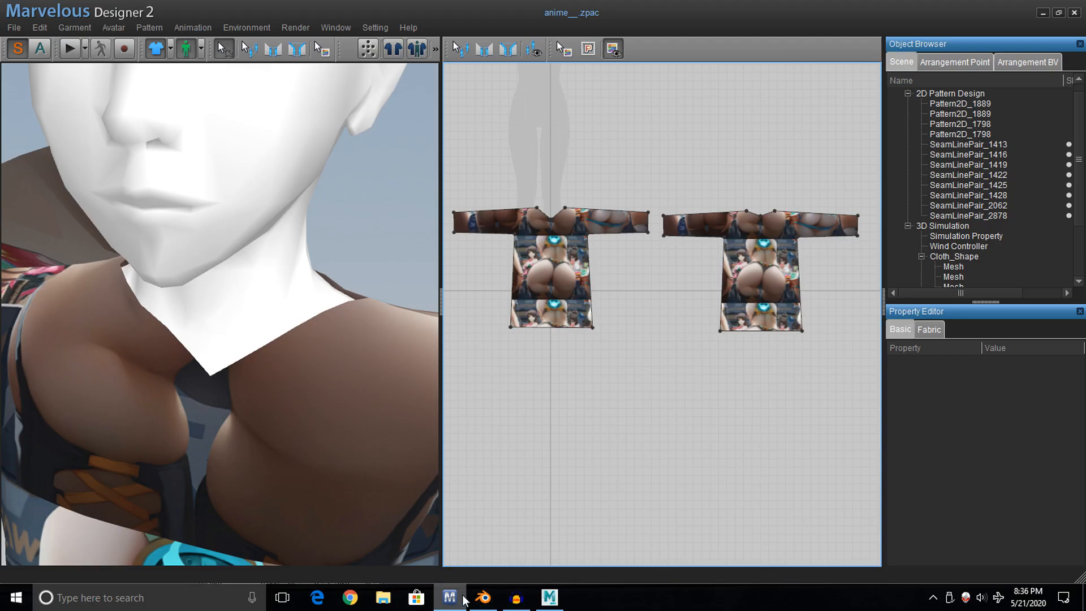
pyautogui.click(482, 597)
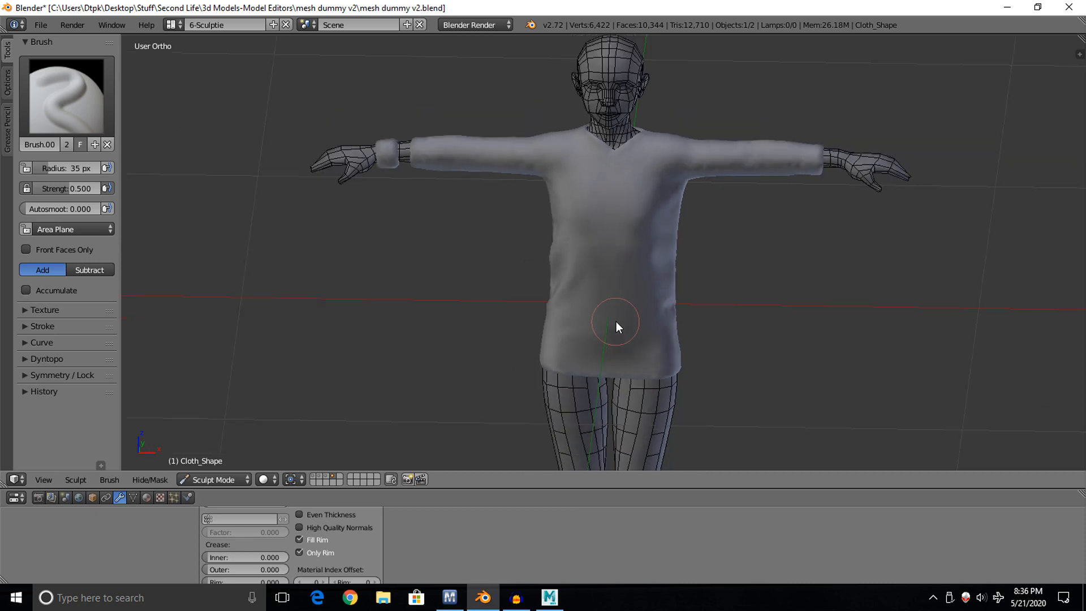
pyautogui.scroll(6, 616, 321)
pyautogui.scroll(-4, 599, 317)
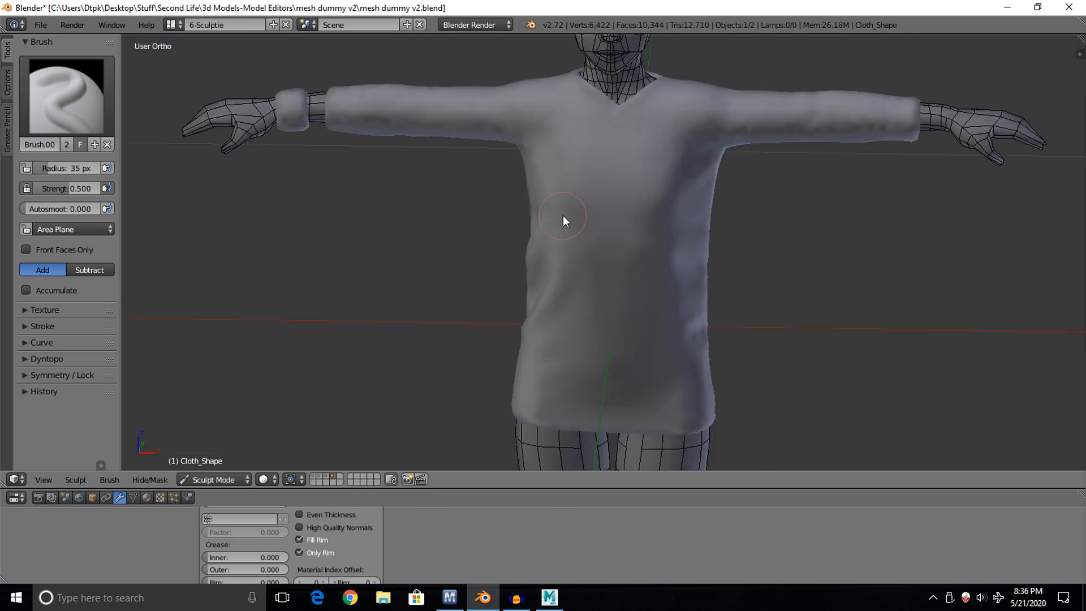
pyautogui.keyDown('shift'); pyautogui.moveTo(592, 247); pyautogui.dragTo(563, 250, button='middle'); pyautogui.keyUp('shift')
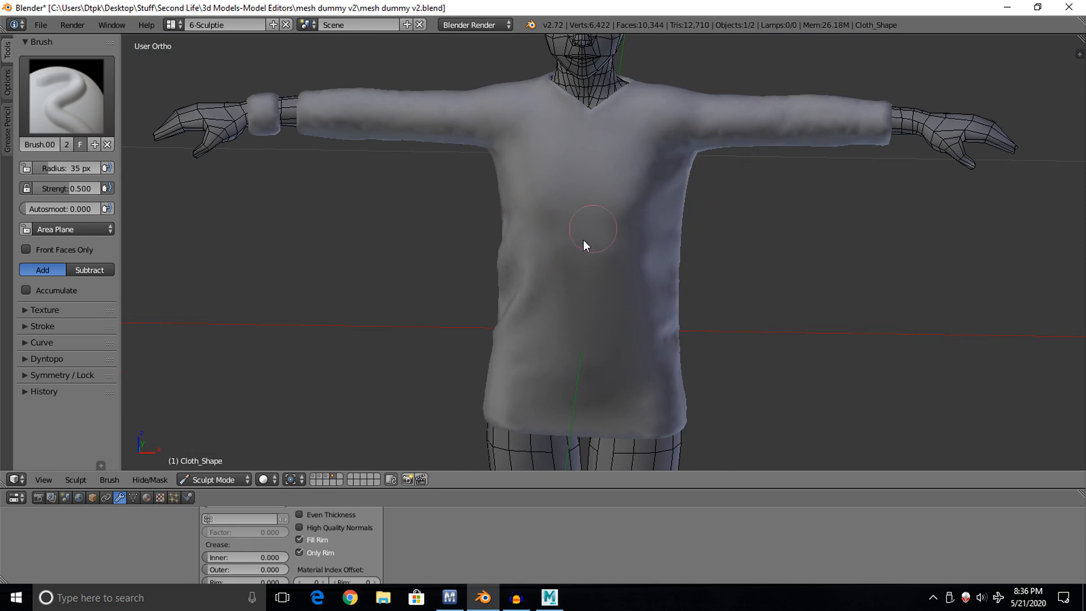
pyautogui.moveTo(449, 599)
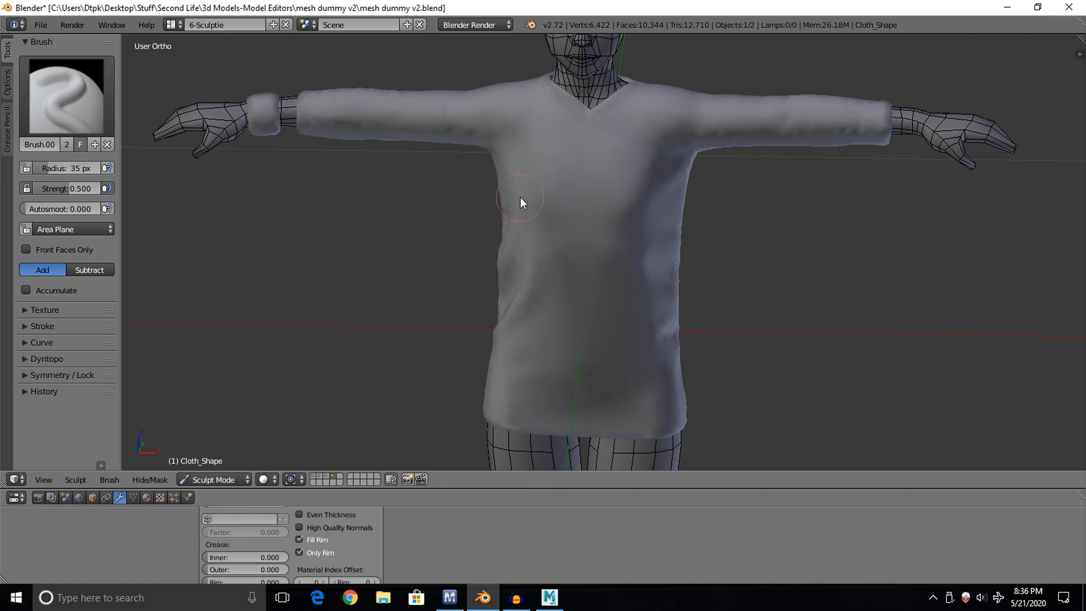
# Examine the sculpted folds of the shirt around its front, sides, back and lower hem.
pyautogui.scroll(-3, 520, 197)
pyautogui.moveTo(558, 257)
pyautogui.mouseDown(button='middle')
pyautogui.moveTo(562, 235)
pyautogui.moveTo(555, 310)
pyautogui.moveTo(640, 224)
pyautogui.moveTo(717, 215)
pyautogui.mouseUp(button='middle')
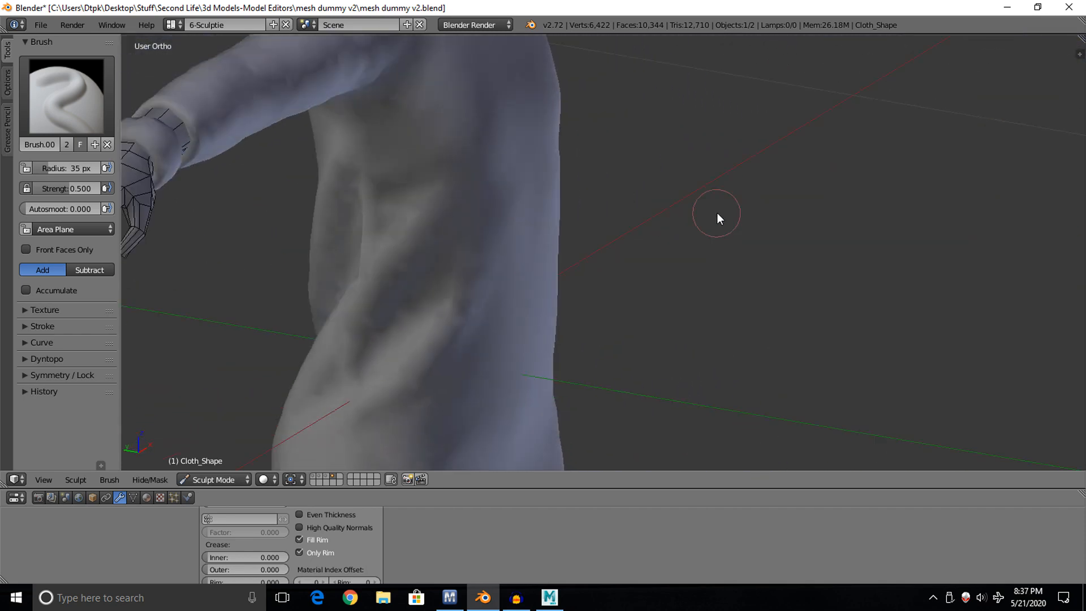
pyautogui.moveTo(419, 228)
pyautogui.mouseDown(button='middle')
pyautogui.moveTo(572, 177)
pyautogui.moveTo(610, 183)
pyautogui.moveTo(710, 164)
pyautogui.moveTo(575, 189)
pyautogui.moveTo(633, 463)
pyautogui.moveTo(572, 548)
pyautogui.mouseUp(button='middle')
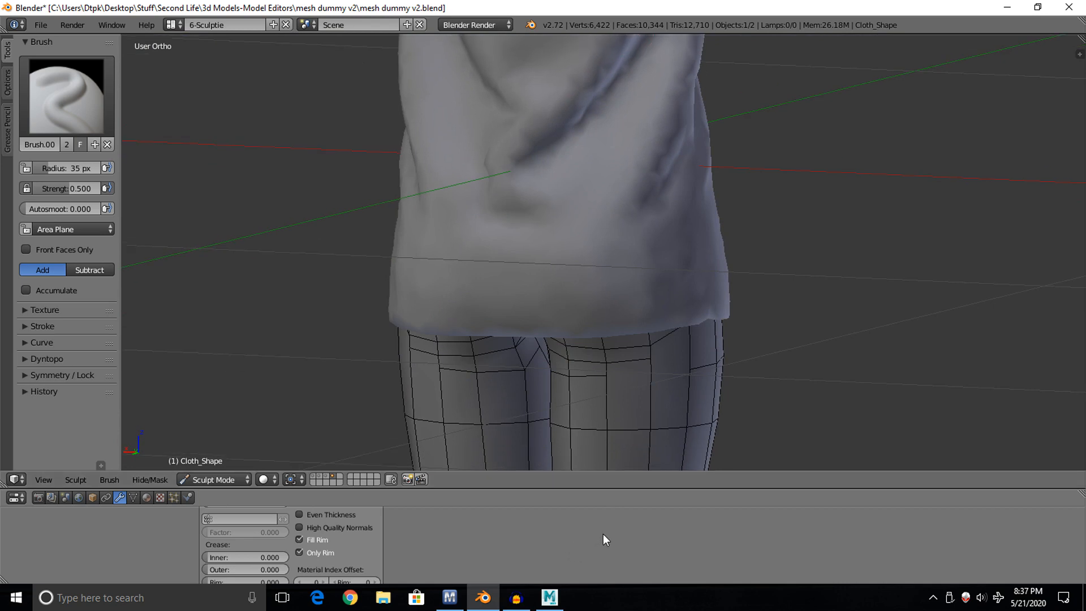
pyautogui.moveTo(494, 244)
pyautogui.mouseDown(button='middle')
pyautogui.moveTo(641, 216)
pyautogui.moveTo(570, 245)
pyautogui.moveTo(567, 287)
pyautogui.moveTo(456, 276)
pyautogui.moveTo(550, 260)
pyautogui.moveTo(658, 205)
pyautogui.mouseUp(button='middle')
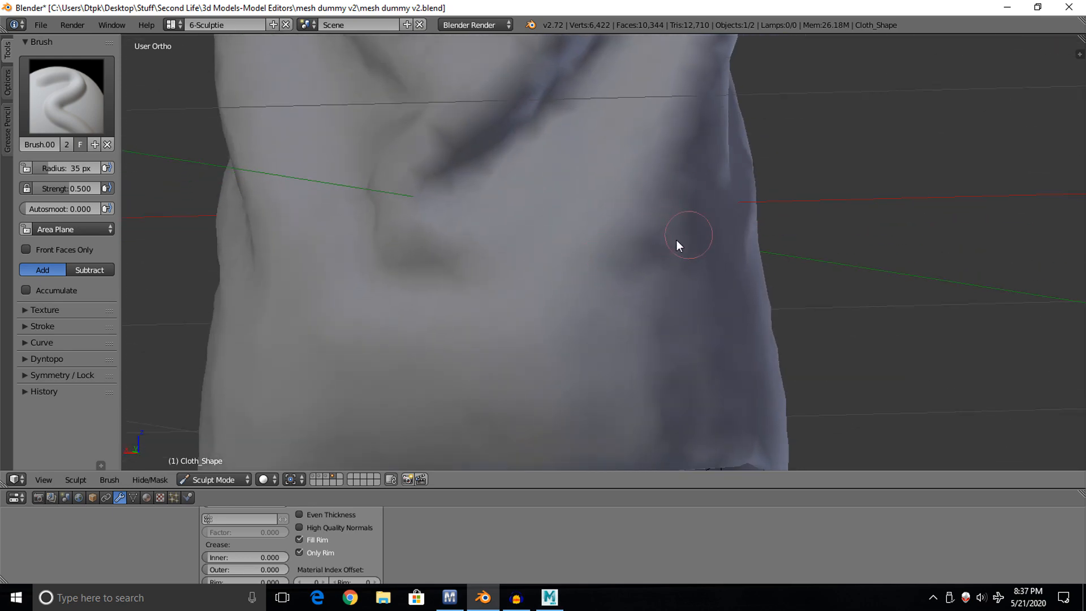
pyautogui.moveTo(679, 242)
pyautogui.mouseDown(button='middle')
pyautogui.moveTo(582, 211)
pyautogui.moveTo(618, 213)
pyautogui.moveTo(429, 246)
pyautogui.moveTo(362, 237)
pyautogui.mouseUp(button='middle')
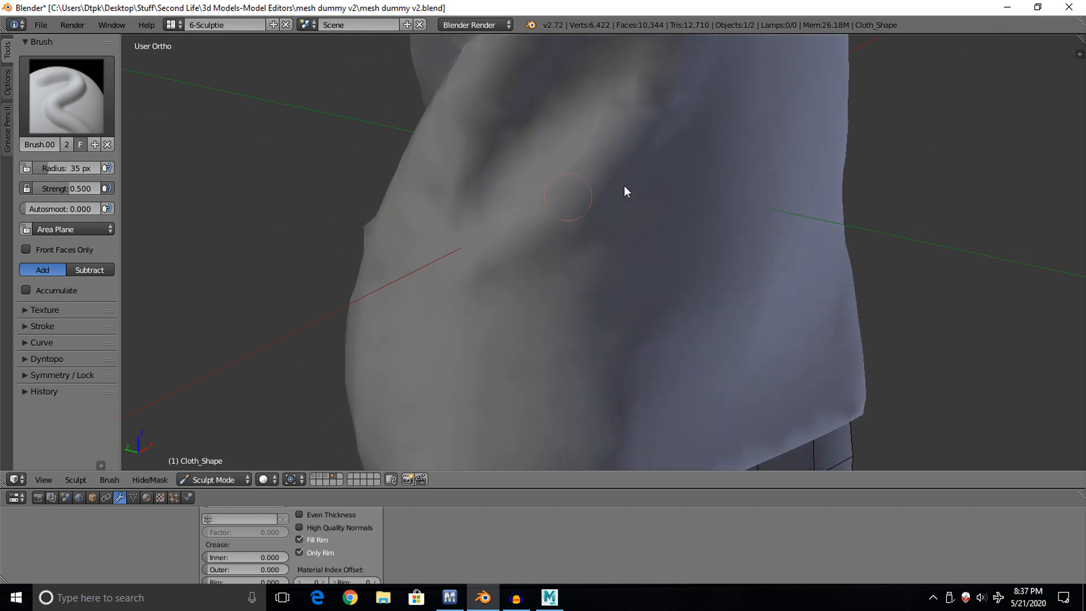
pyautogui.scroll(-7, 638, 175)
pyautogui.moveTo(638, 174); pyautogui.dragTo(543, 159, button='middle')
pyautogui.keyDown('shift'); pyautogui.moveTo(630, 144); pyautogui.dragTo(538, 231, button='middle'); pyautogui.keyUp('shift')
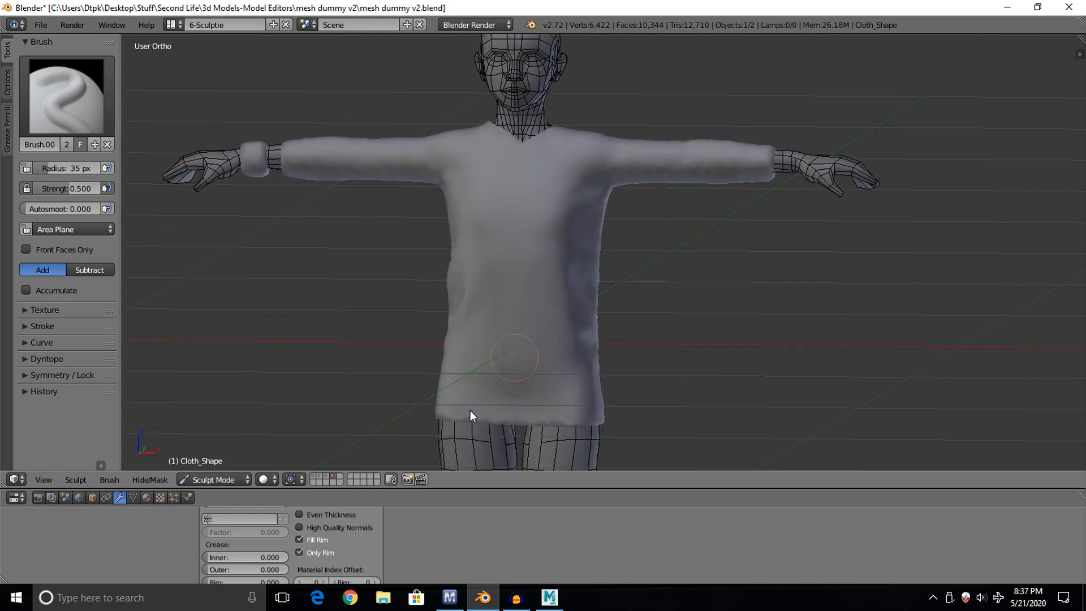
# Switch the shirt from Sculpt Mode to Object Mode.
pyautogui.click(226, 484)
pyautogui.click(237, 459)
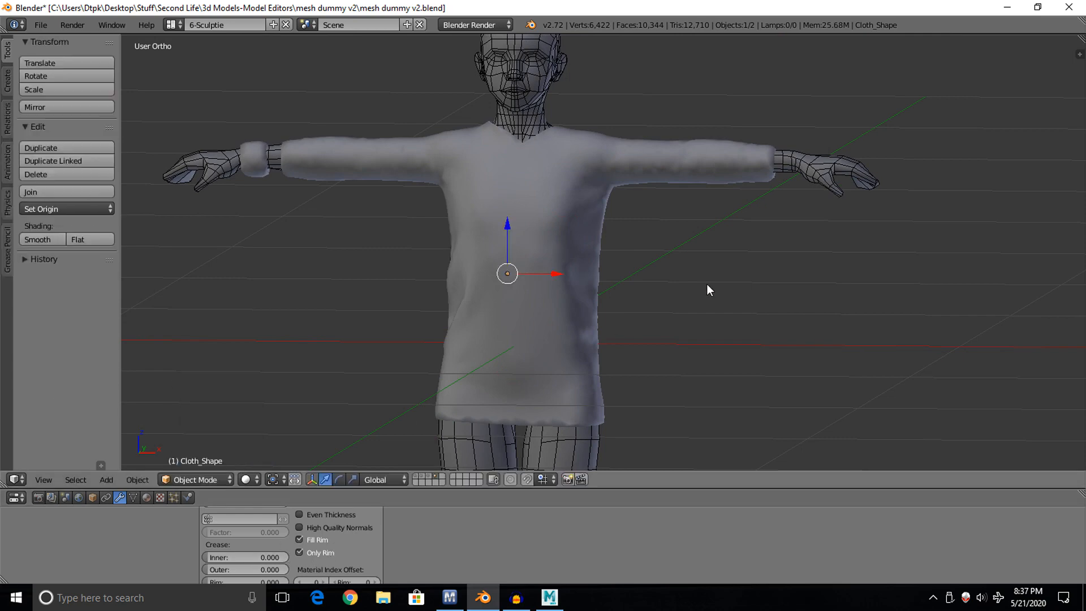
pyautogui.scroll(2, 616, 332)
pyautogui.scroll(-3, 611, 338)
pyautogui.scroll(1, 610, 338)
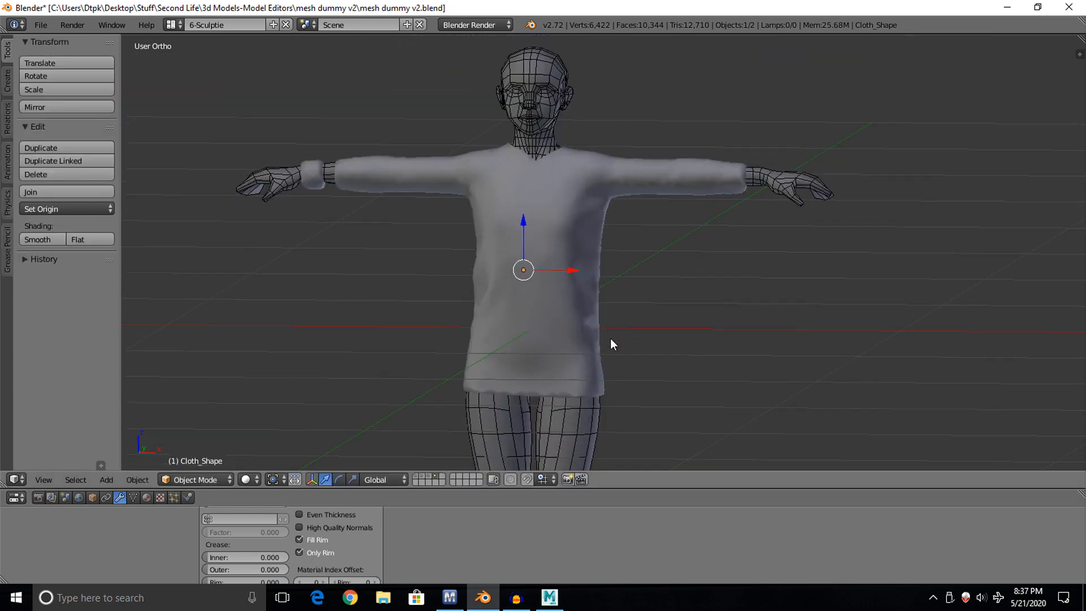
pyautogui.scroll(-1, 609, 344)
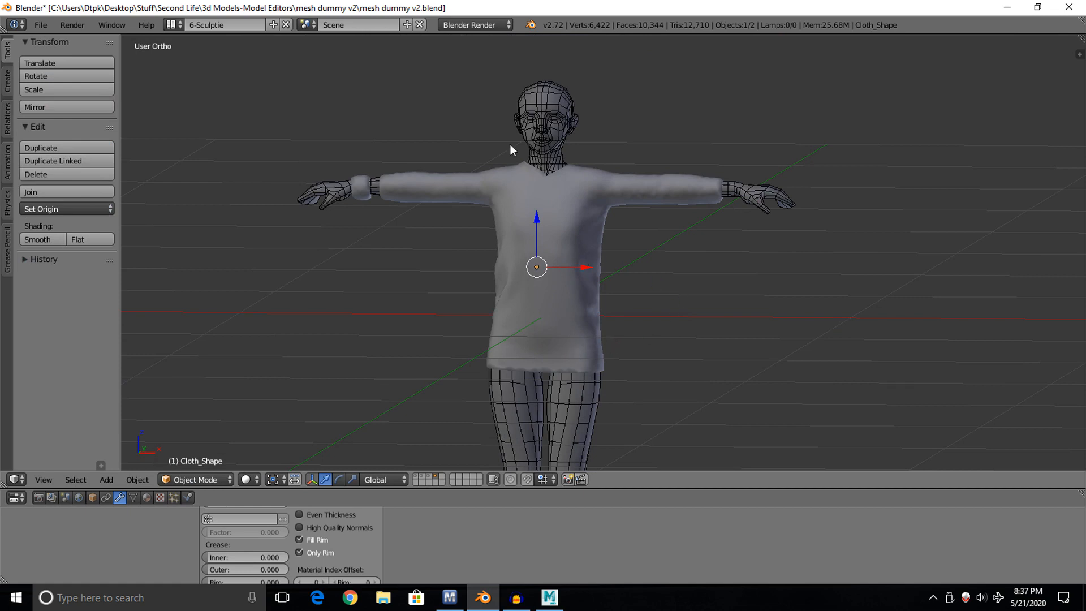
# Show the layer holding the avatar armature and test-rotate its left shoulder bone, cancelling the rotation.
pyautogui.click(417, 478)
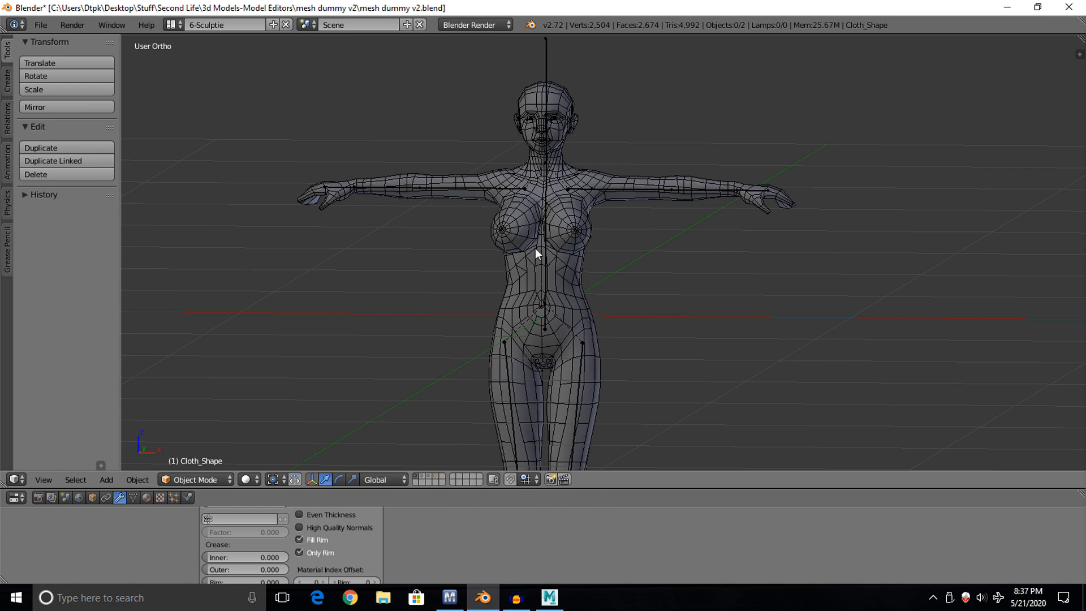
pyautogui.rightClick(619, 189)
pyautogui.press('r')
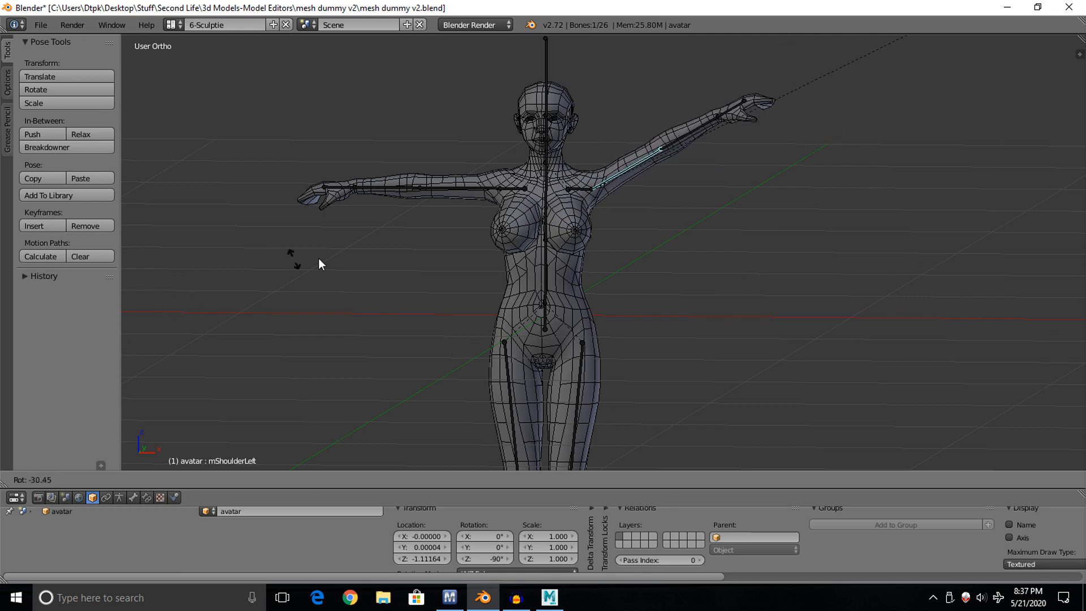
pyautogui.rightClick(647, 258)
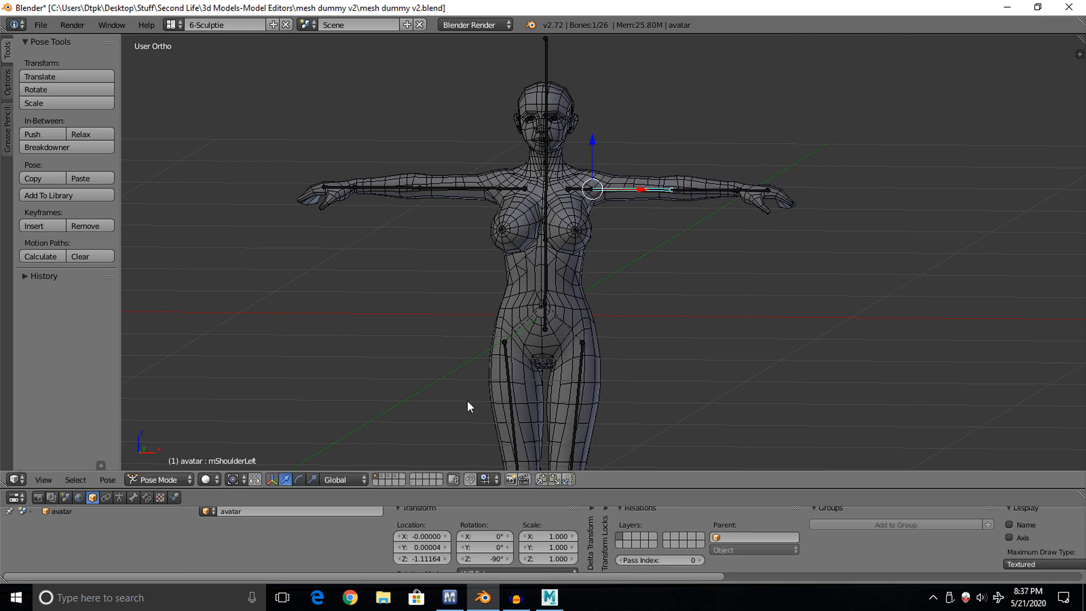
# Return to the shirt's layer and try to move the shirt to the first layer without selecting it.
pyautogui.click(392, 477)
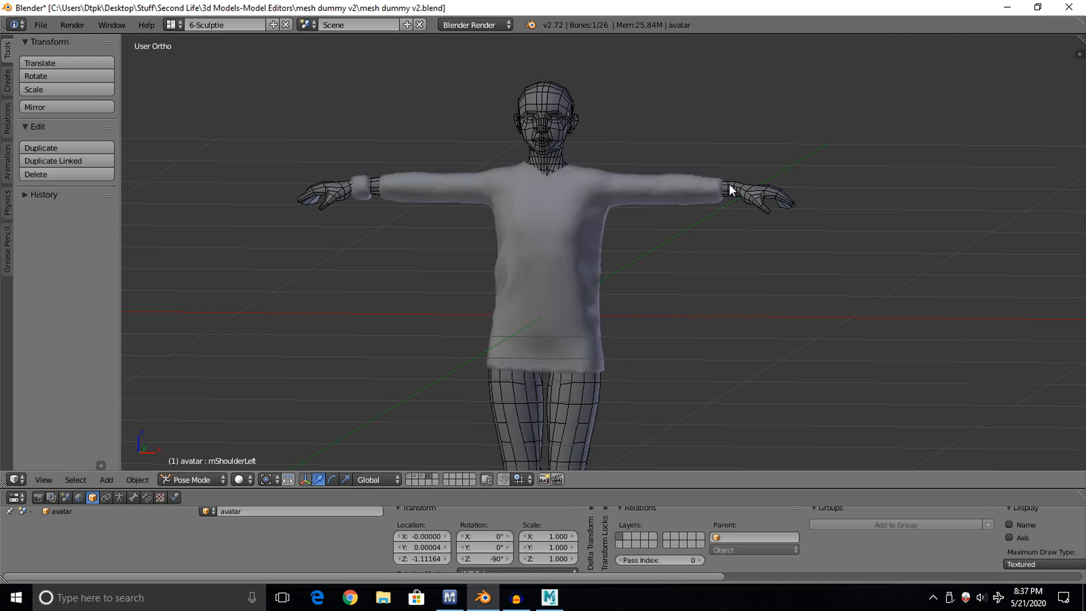
pyautogui.click(420, 476)
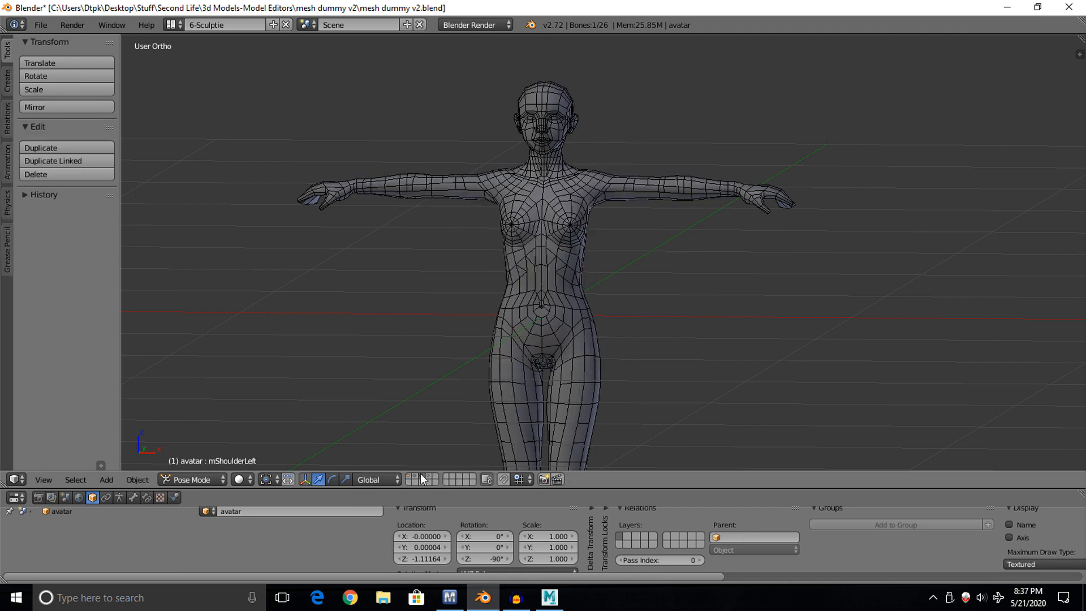
pyautogui.click(409, 475)
pyautogui.click(395, 477)
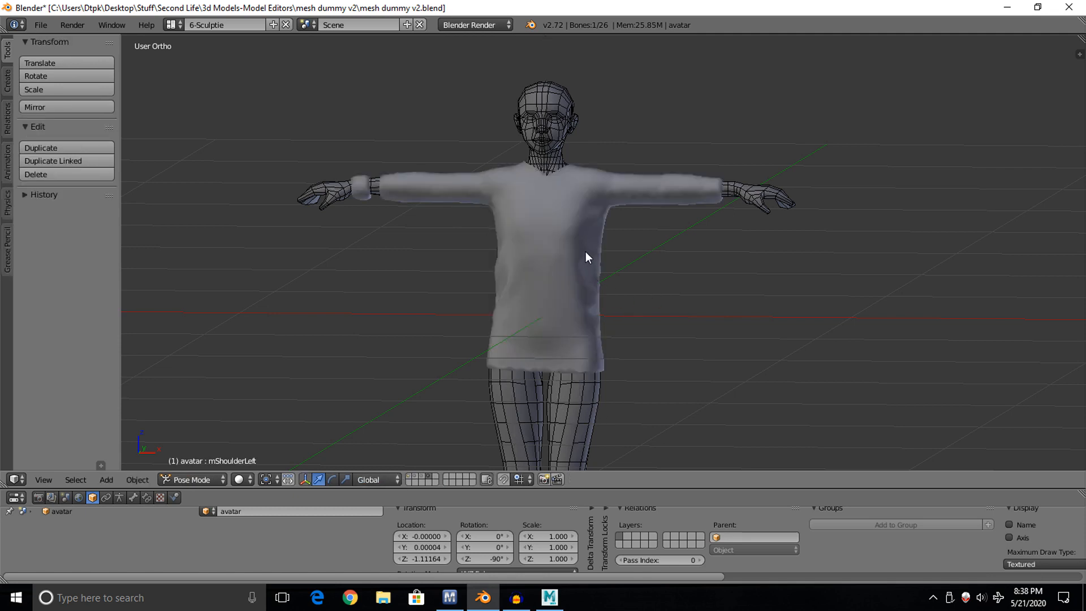
pyautogui.press('m')
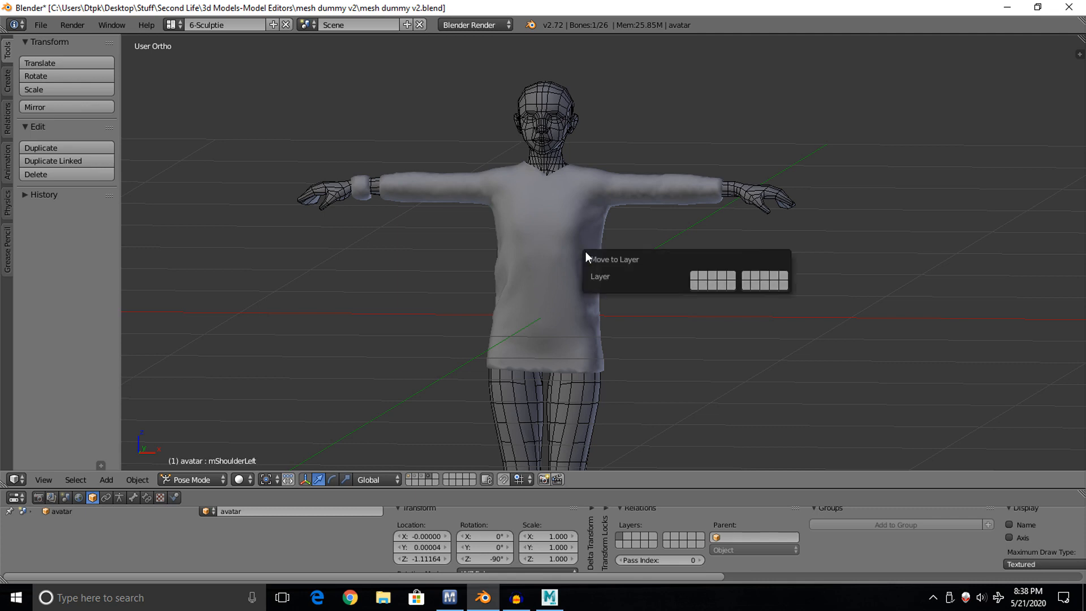
pyautogui.click(697, 275)
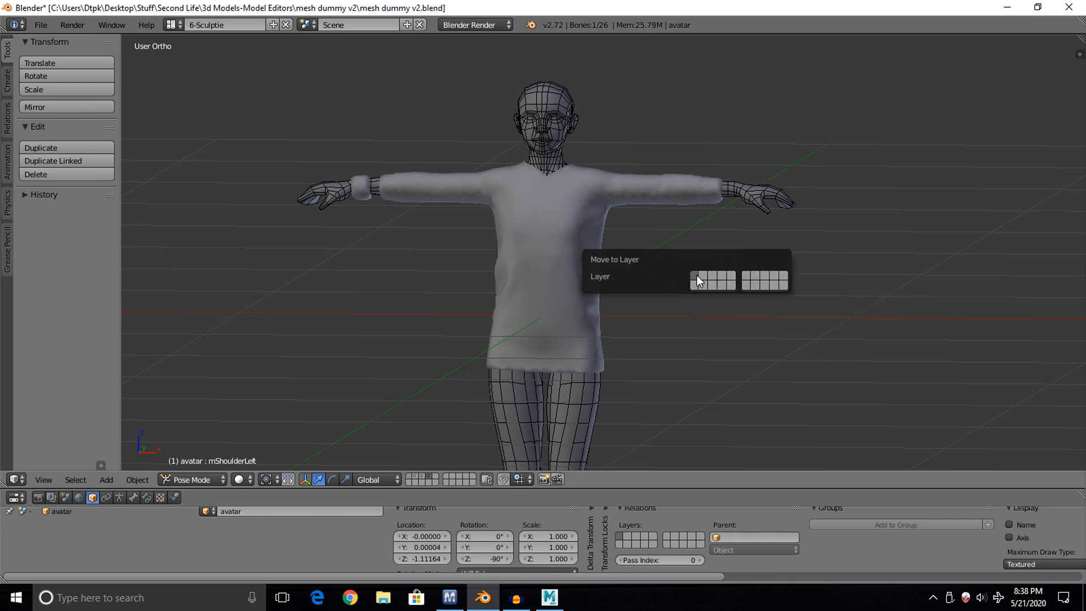
# Select the shirt, move it to the first layer and display that layer with the armature.
pyautogui.hotkey('ctrl', 'Tab')
pyautogui.rightClick(596, 205)
pyautogui.press('m')
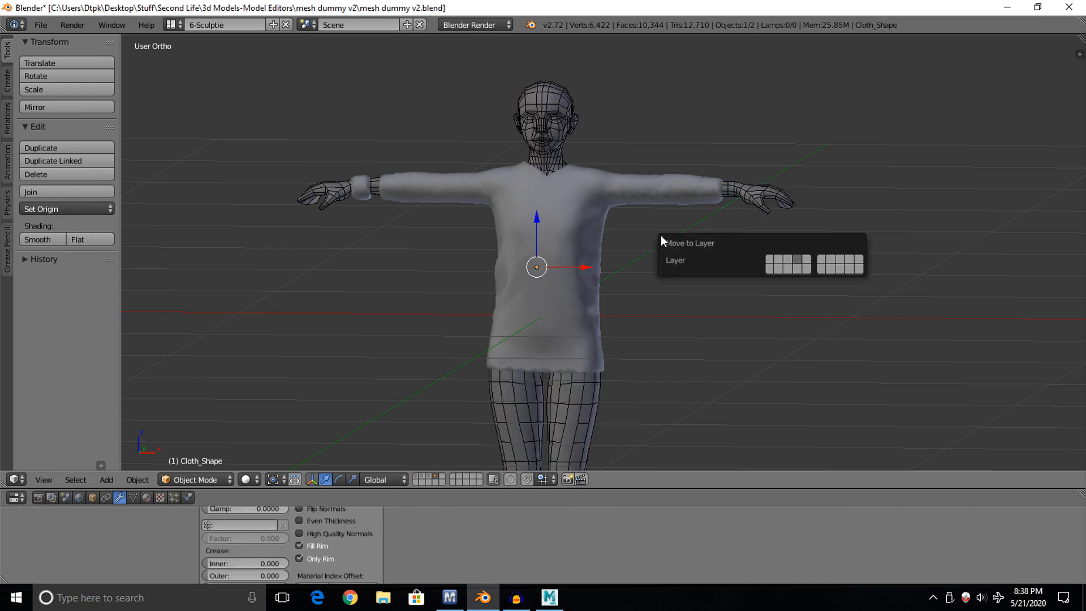
pyautogui.click(766, 258)
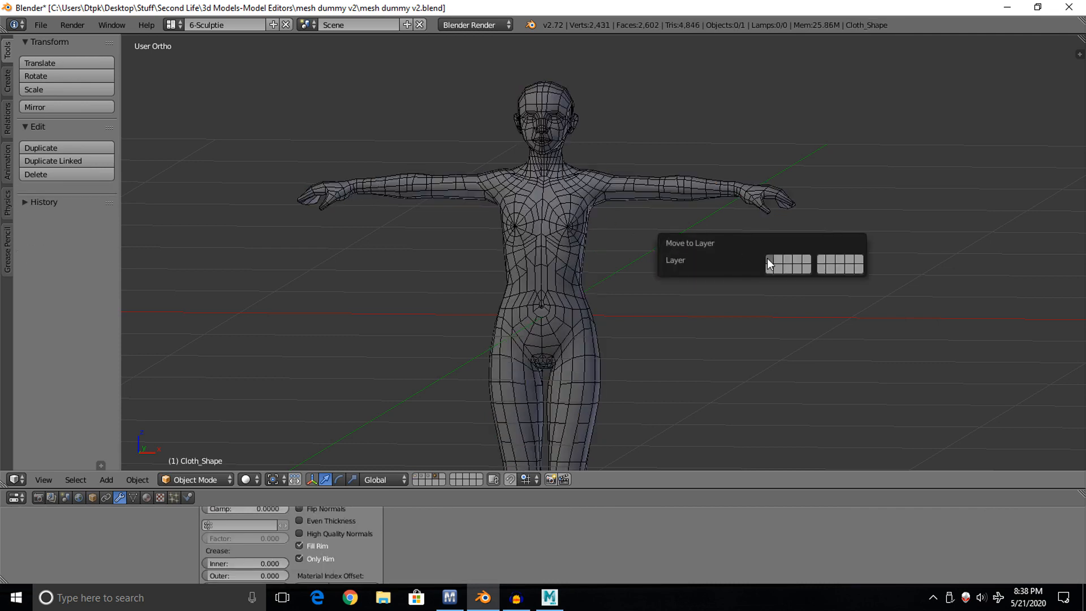
pyautogui.keyDown('shift'); pyautogui.click(419, 478); pyautogui.keyUp('shift')
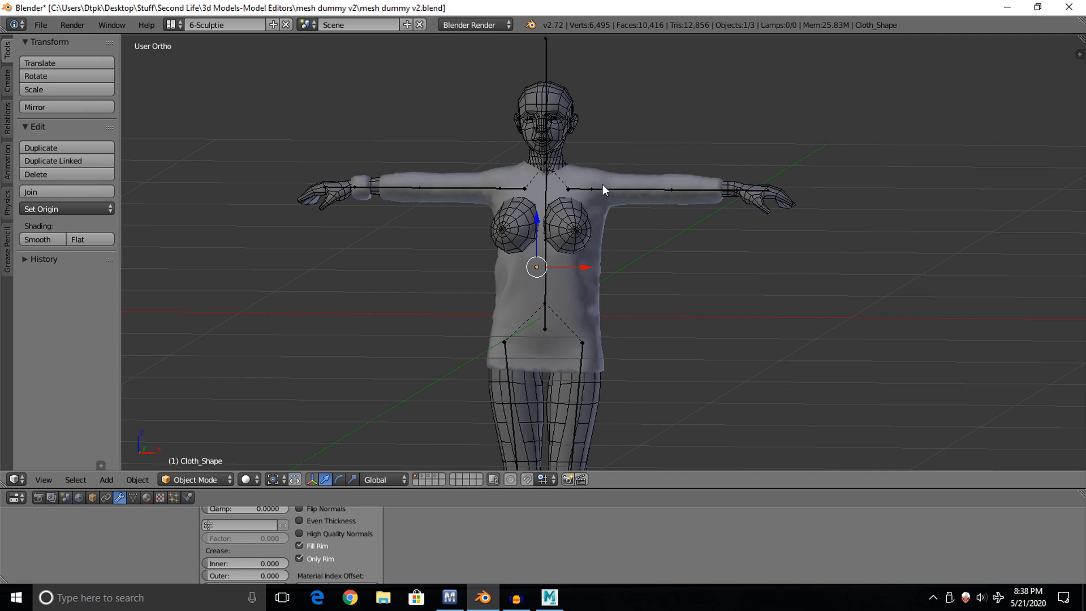
# Examine how the shirt sits against the armature and body by switching between the first layer and the body's layer.
pyautogui.moveTo(596, 235); pyautogui.dragTo(524, 250, button='middle')
pyautogui.scroll(4, 506, 178)
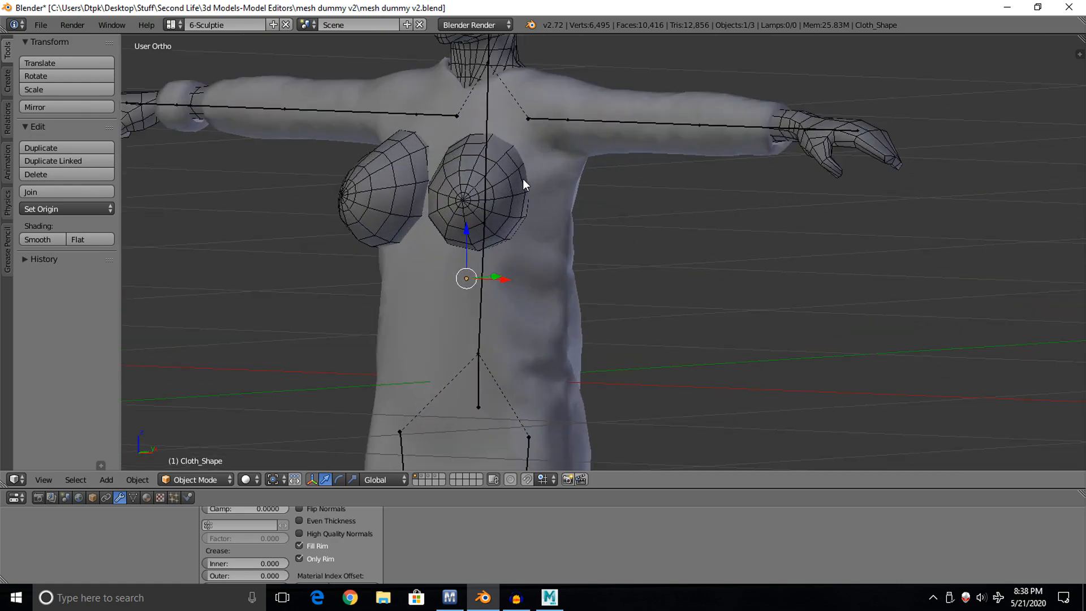
pyautogui.moveTo(522, 179); pyautogui.dragTo(589, 172, button='middle')
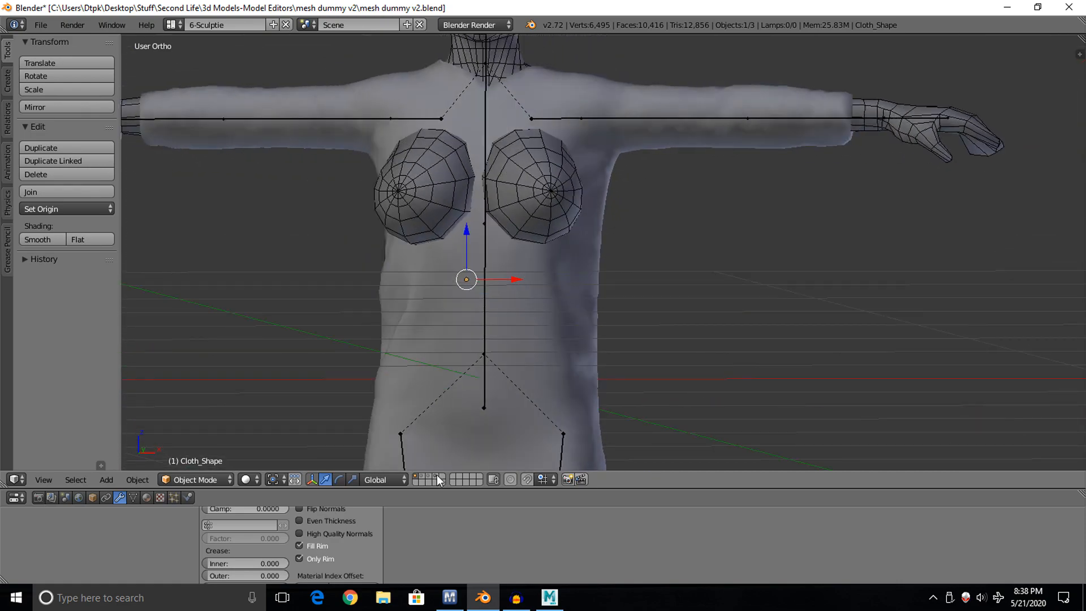
pyautogui.click(436, 476)
pyautogui.click(416, 476)
pyautogui.click(438, 477)
pyautogui.click(437, 480)
pyautogui.click(436, 477)
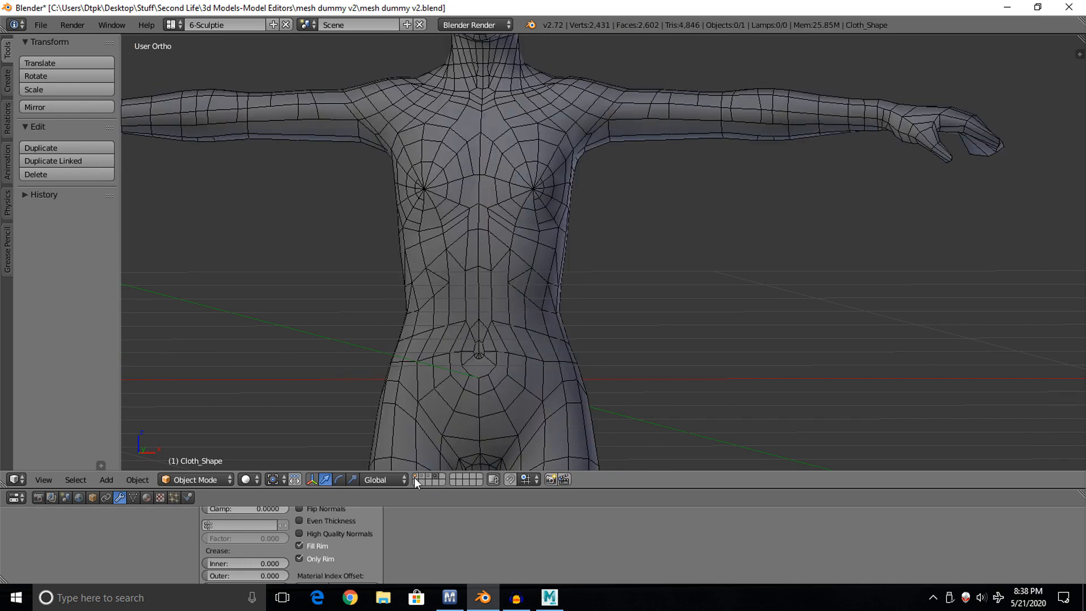
pyautogui.click(415, 478)
pyautogui.scroll(-4, 566, 277)
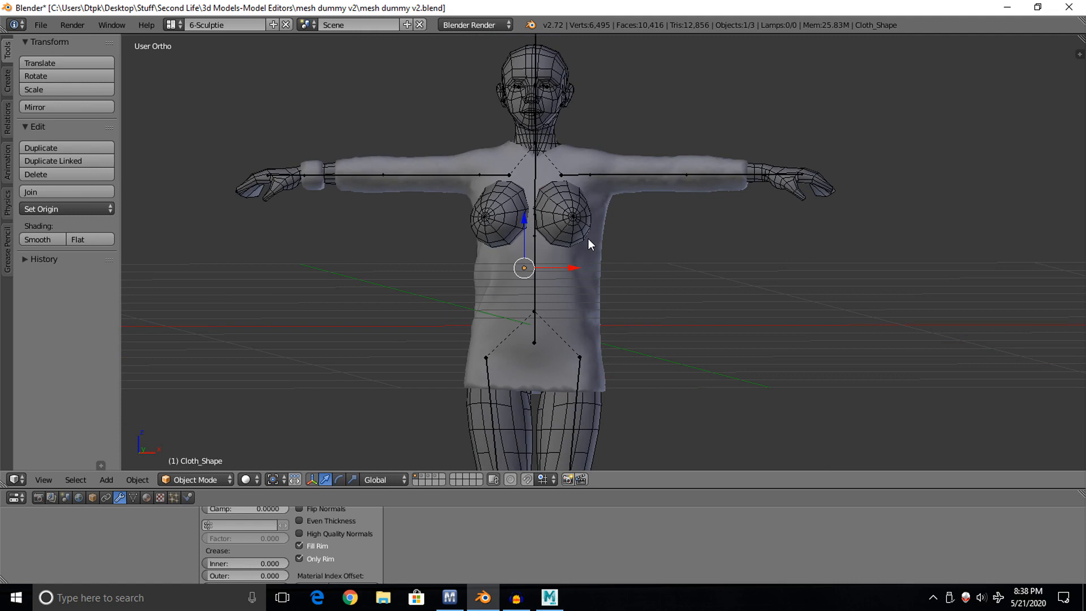
# Select the shirt together with the avatar armature and parent it using Armature Deform With Automatic Weights.
pyautogui.rightClick(582, 288)
pyautogui.rightClick(599, 273)
pyautogui.scroll(-2, 539, 46)
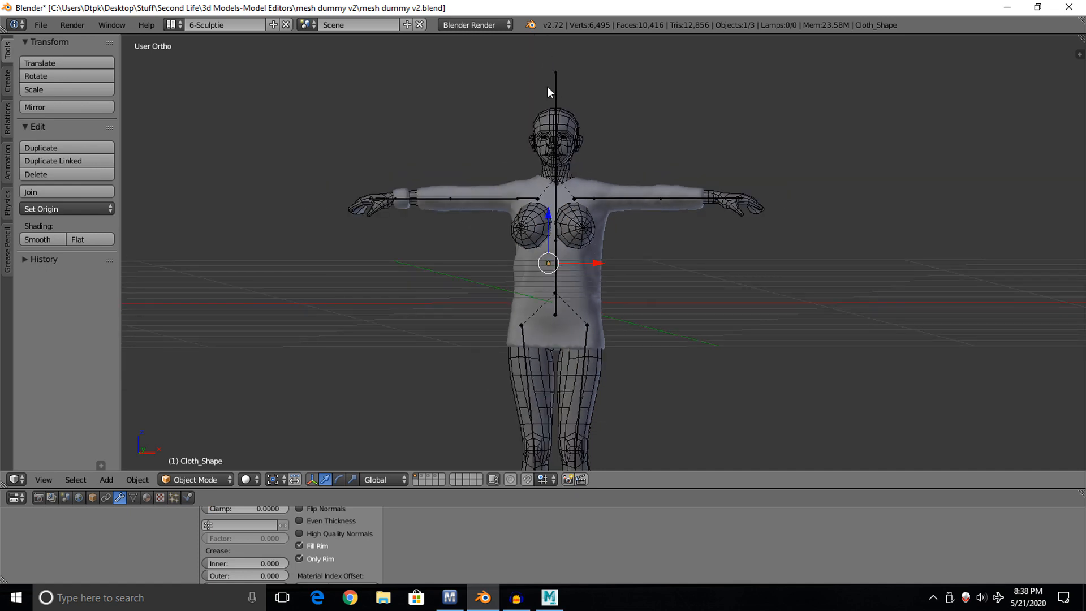
pyautogui.rightClick(556, 91)
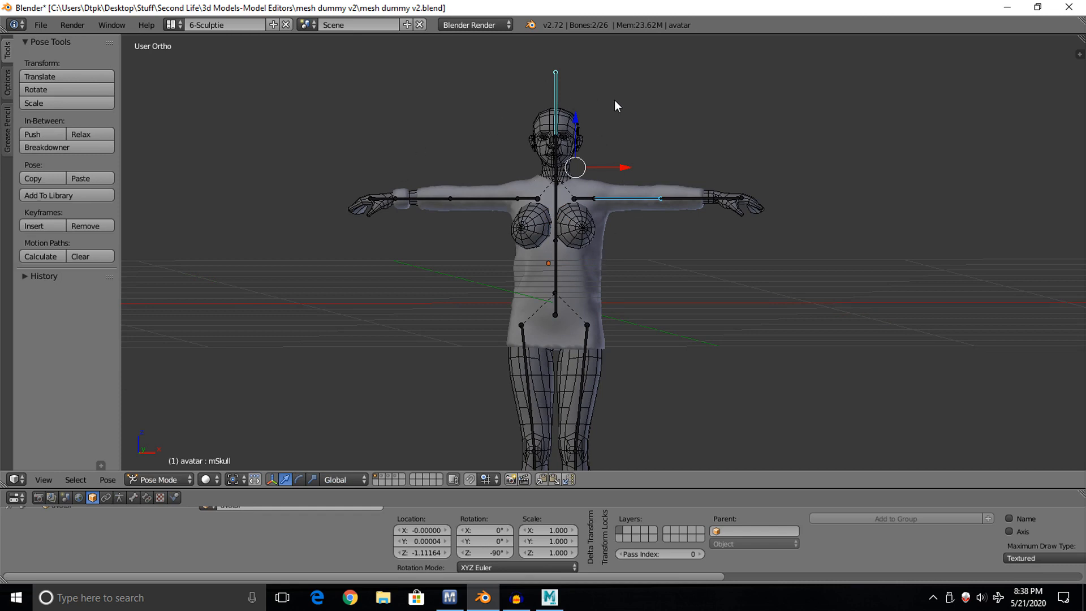
pyautogui.hotkey('ctrl', 'p')
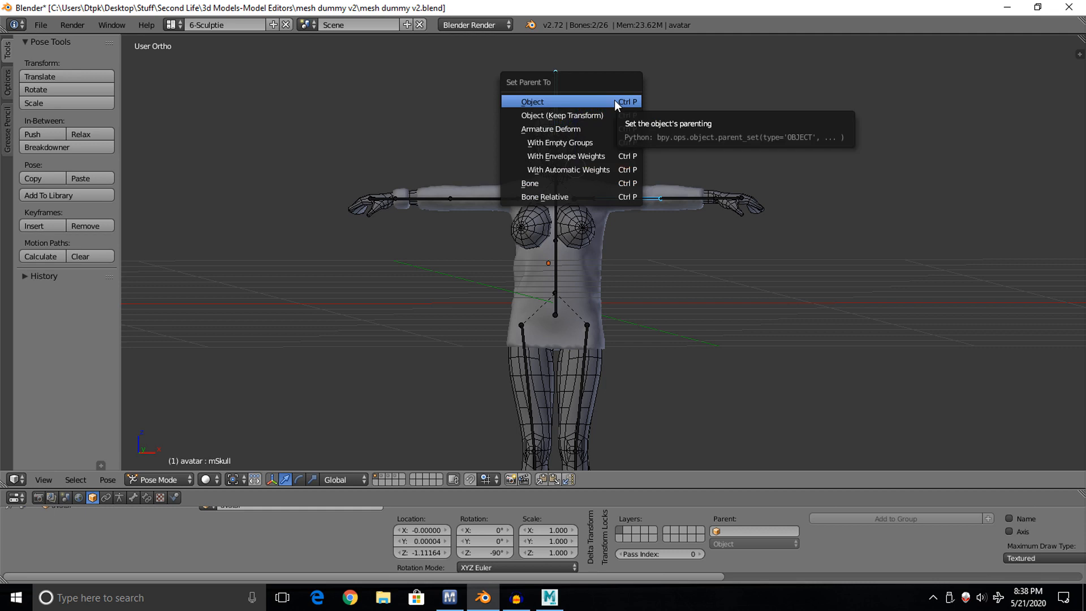
pyautogui.click(613, 101)
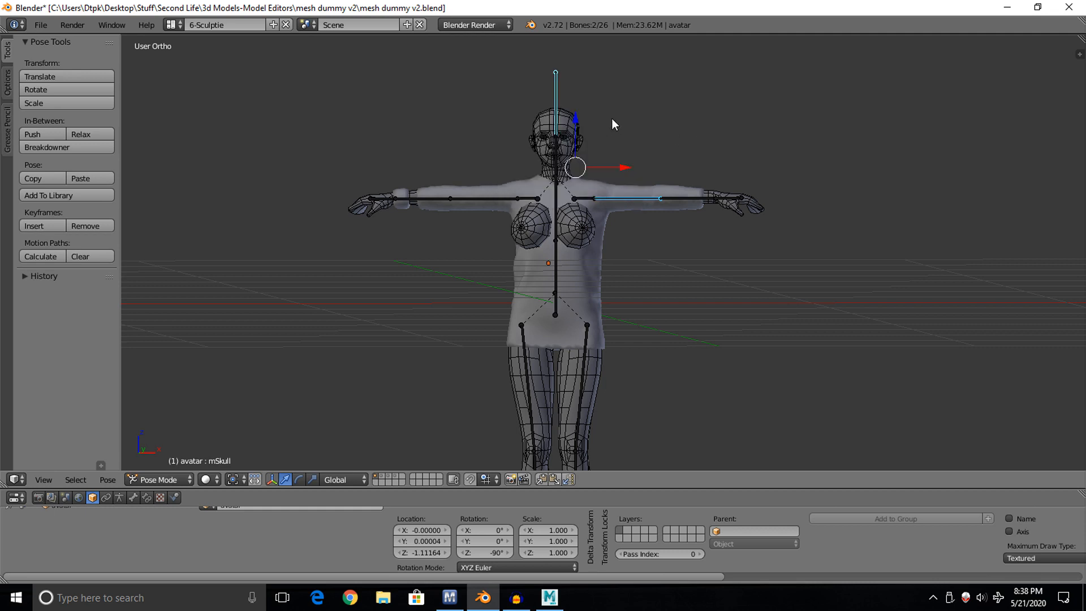
pyautogui.hotkey('ctrl', 'p')
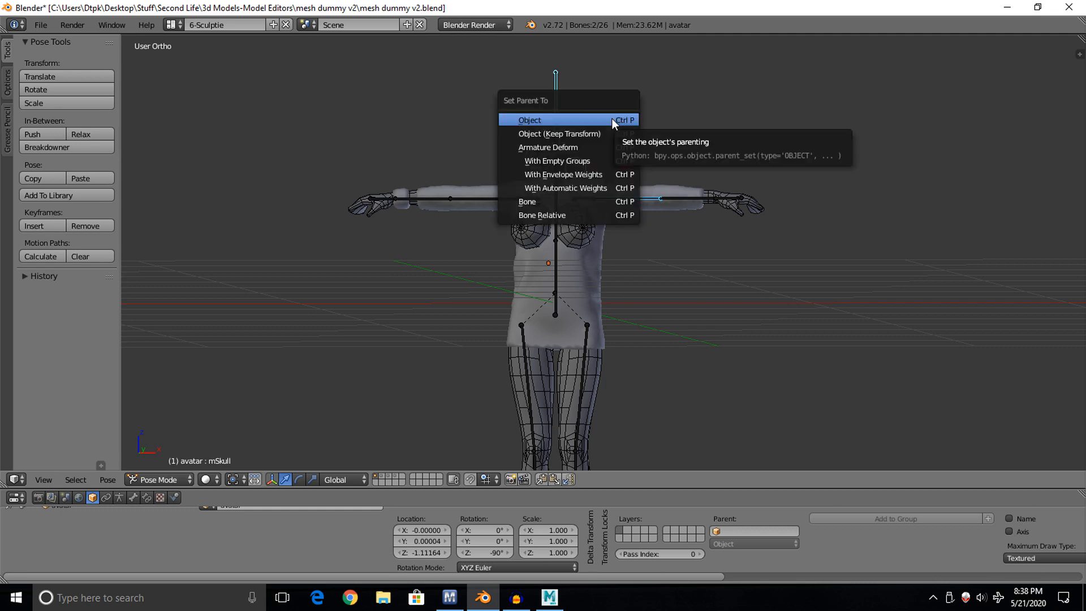
pyautogui.click(609, 187)
# Test the left sleeve's deformation by rotating the left shoulder bone, cancelling the rotation.
pyautogui.click(628, 198)
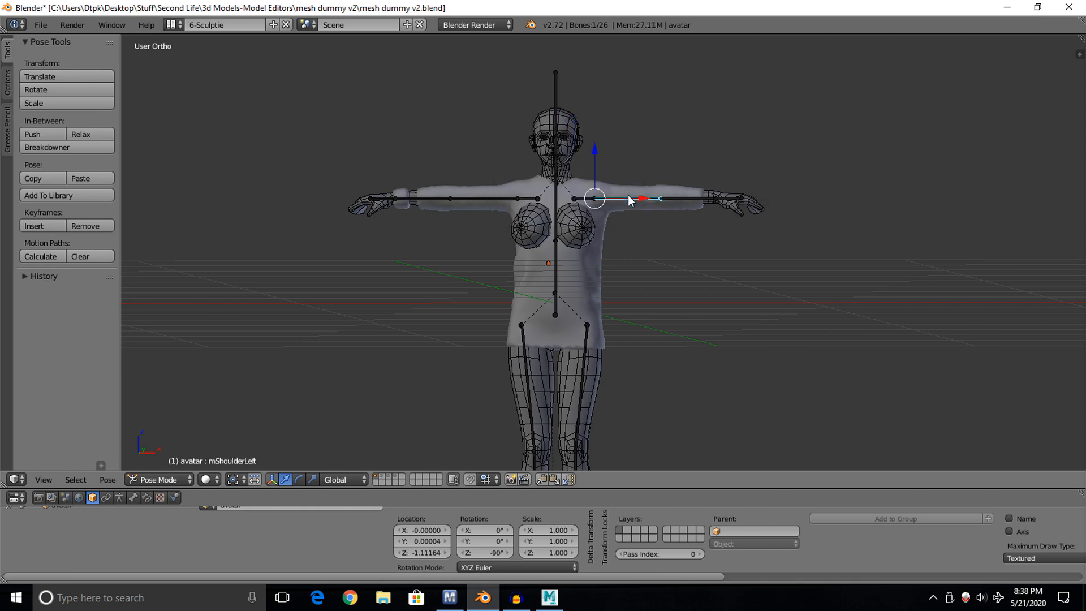
pyautogui.scroll(1, 668, 203)
pyautogui.scroll(2, 668, 211)
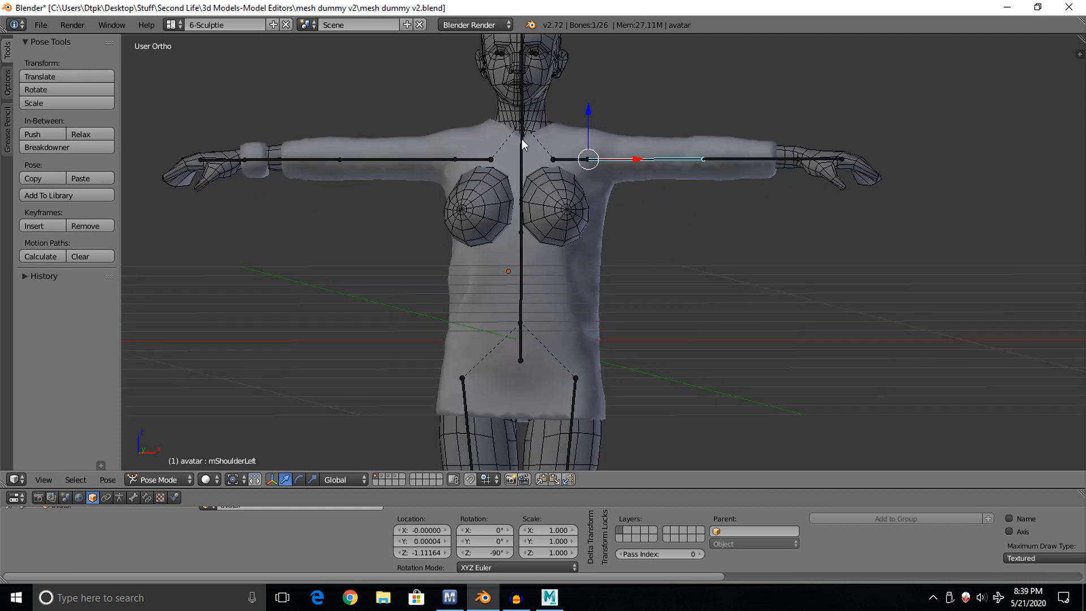
pyautogui.press('r')
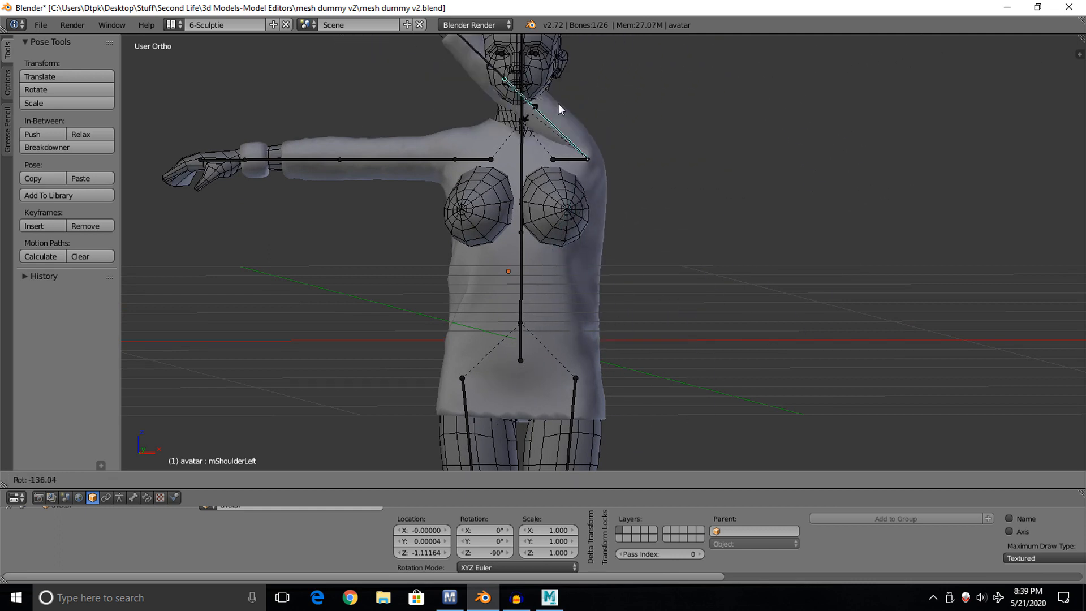
pyautogui.rightClick(625, 288)
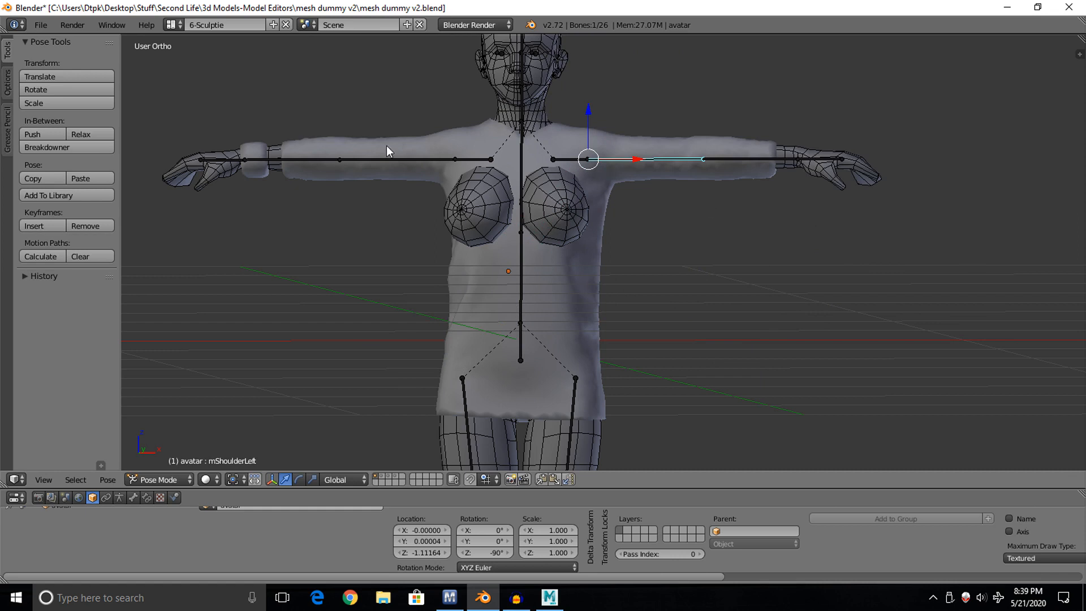
# Test the right sleeve's deformation by rotating the right shoulder, elbow and wrist bones, cancelling each rotation.
pyautogui.rightClick(412, 162)
pyautogui.press('r')
pyautogui.rightClick(316, 158)
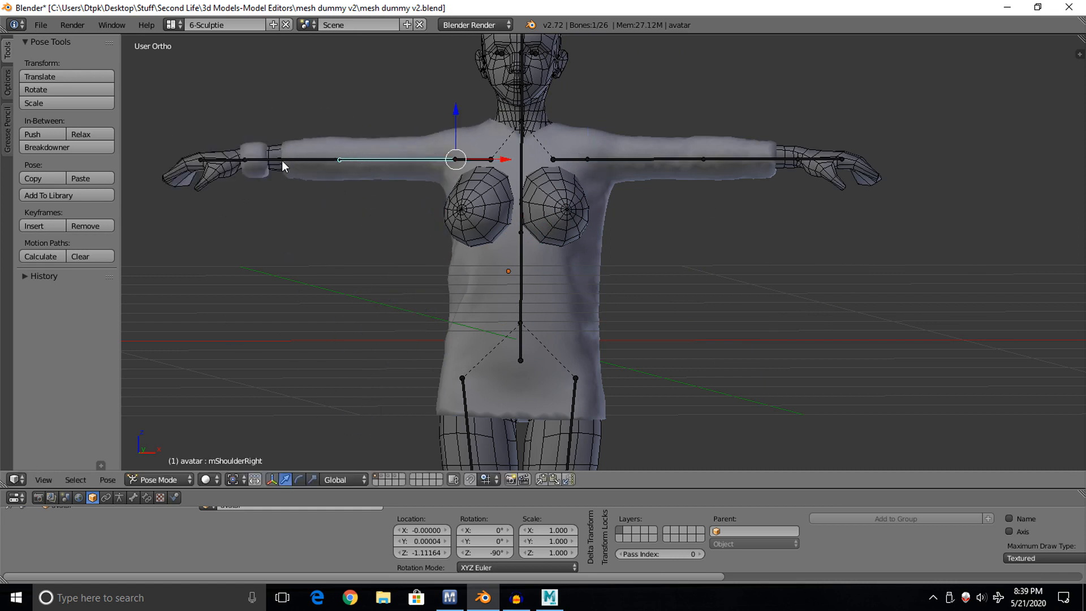
pyautogui.rightClick(281, 161)
pyautogui.press('r')
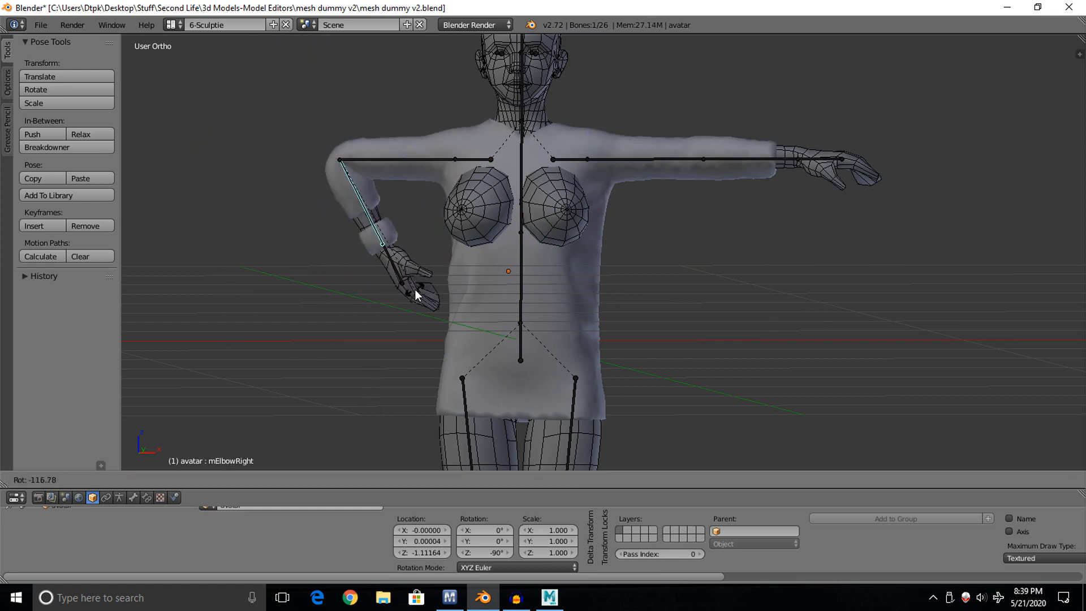
pyautogui.rightClick(246, 148)
pyautogui.rightClick(223, 162)
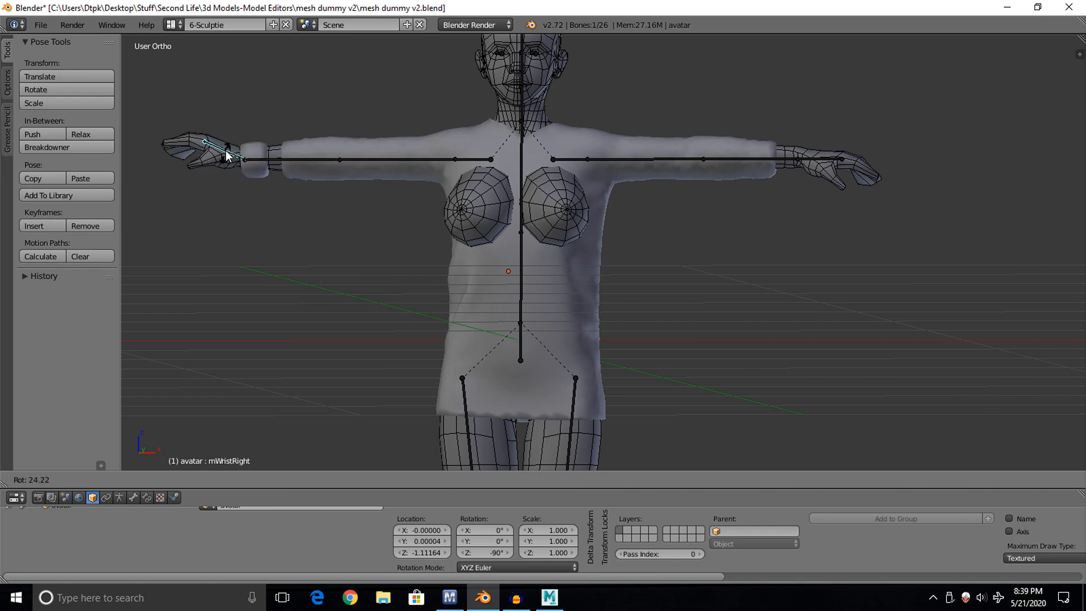
pyautogui.press('r')
pyautogui.rightClick(175, 270)
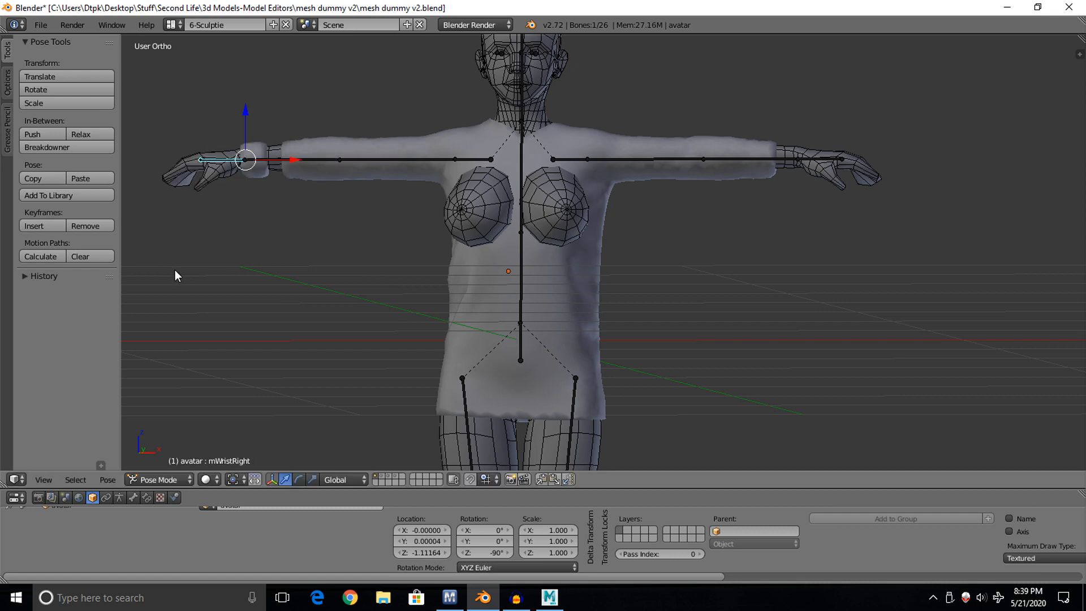
pyautogui.rightClick(379, 158)
pyautogui.press('r')
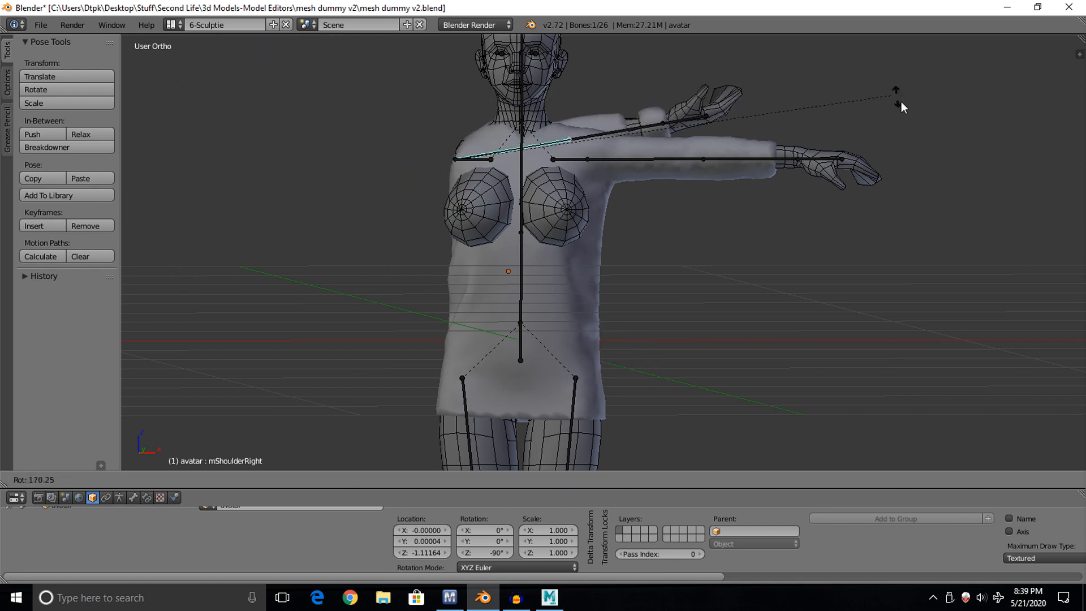
pyautogui.rightClick(249, 217)
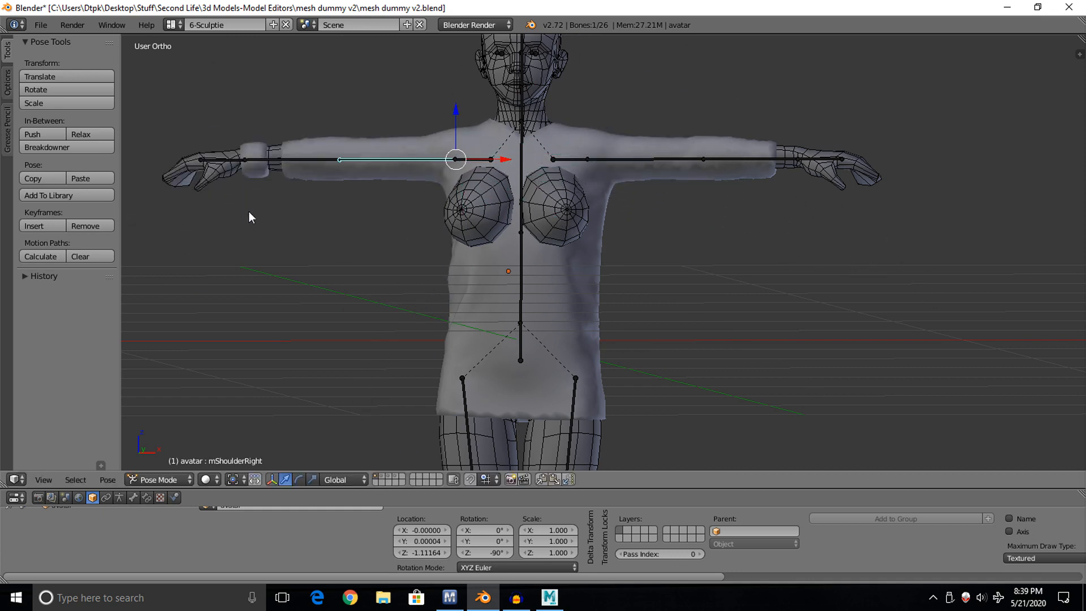
# Rotate the left hip bone outward and examine how the shirt deforms around the hip and hem.
pyautogui.rightClick(576, 407)
pyautogui.press('r')
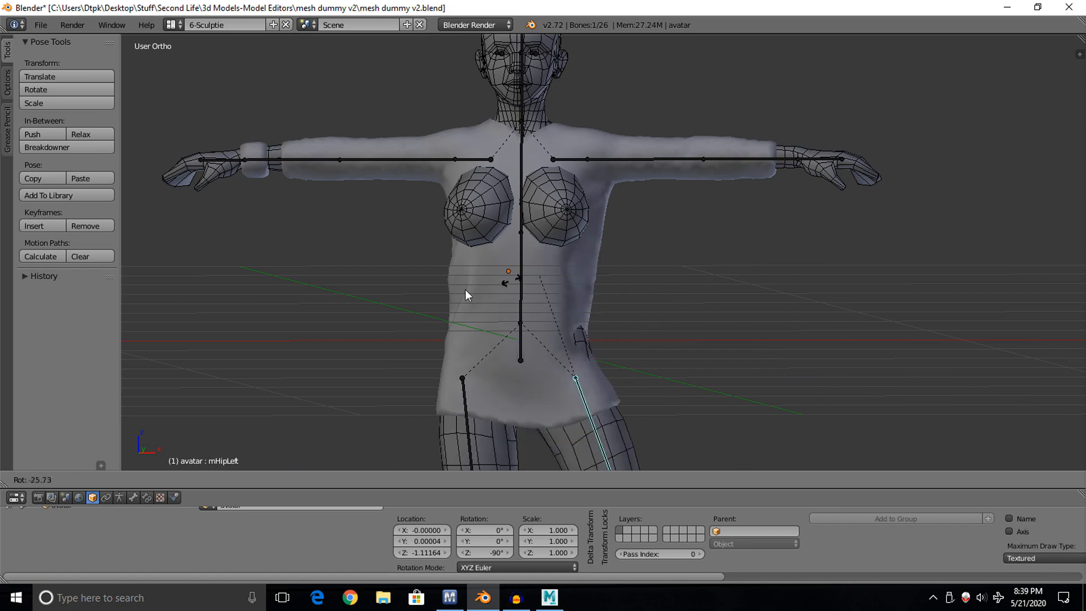
pyautogui.click(364, 310)
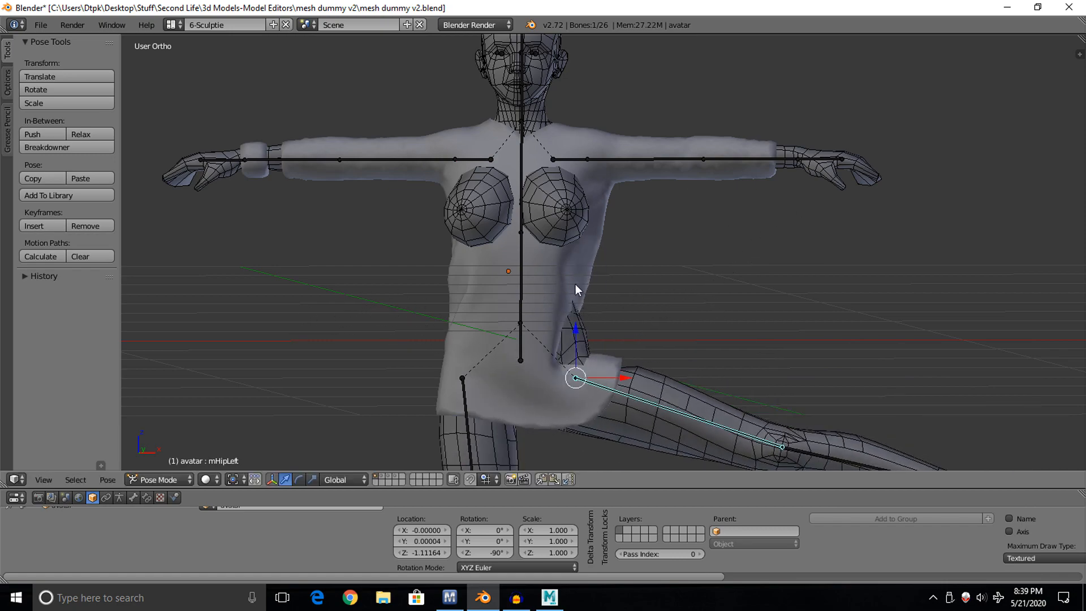
pyautogui.moveTo(575, 328); pyautogui.dragTo(723, 90, button='middle')
pyautogui.scroll(4, 599, 368)
pyautogui.keyDown('shift'); pyautogui.moveTo(652, 240); pyautogui.dragTo(673, 195, button='middle'); pyautogui.keyUp('shift')
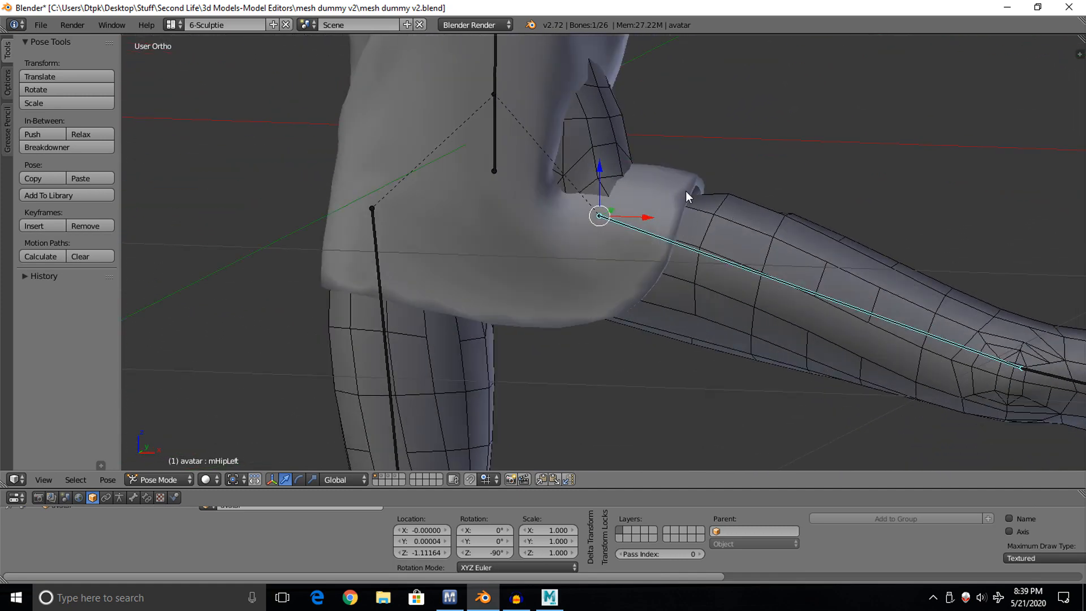
pyautogui.keyDown('shift'); pyautogui.moveTo(576, 76); pyautogui.dragTo(577, 266, button='middle'); pyautogui.keyUp('shift')
pyautogui.scroll(-2, 596, 291)
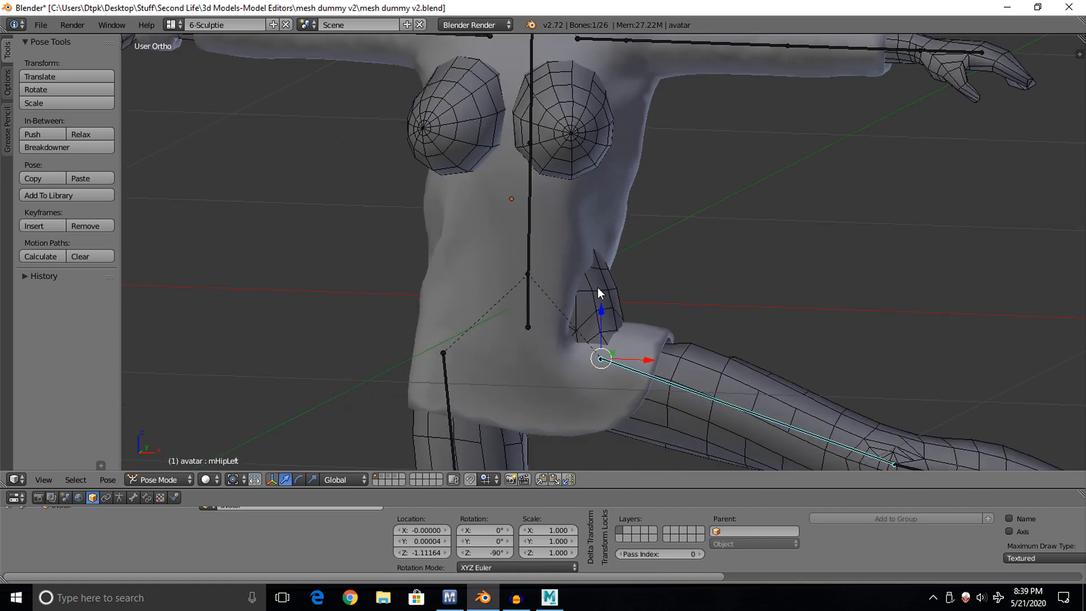
pyautogui.moveTo(589, 283); pyautogui.dragTo(632, 259, button='middle')
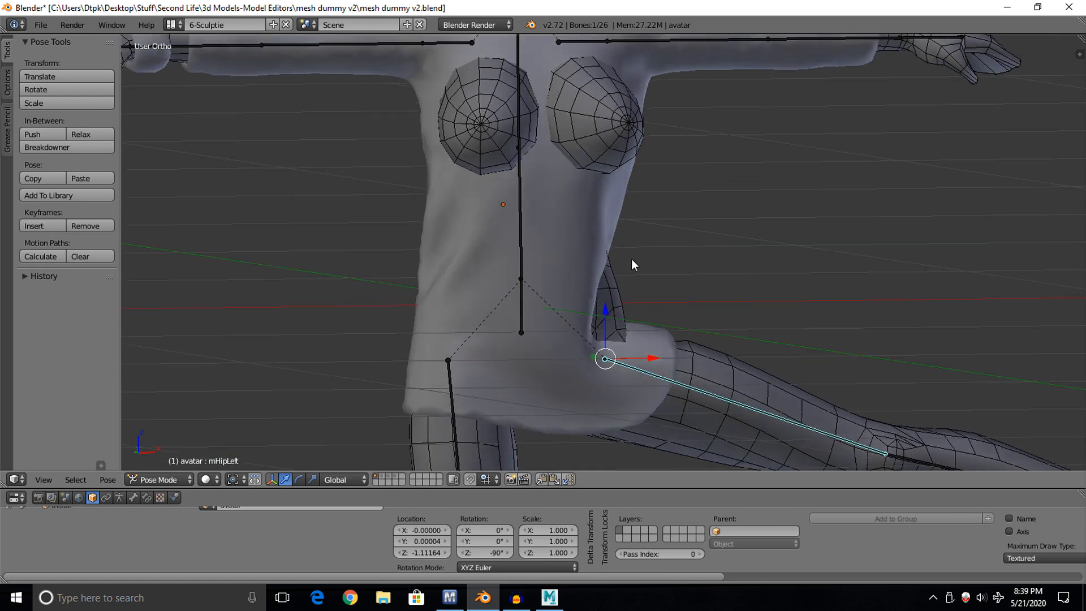
# Undo the left hip rotation, check the shirt at rest and test-rotate the same bone again, cancelling each attempt.
pyautogui.scroll(-3, 632, 259)
pyautogui.keyDown('shift'); pyautogui.moveTo(607, 310); pyautogui.dragTo(623, 214, button='middle'); pyautogui.keyUp('shift')
pyautogui.scroll(-2, 620, 226)
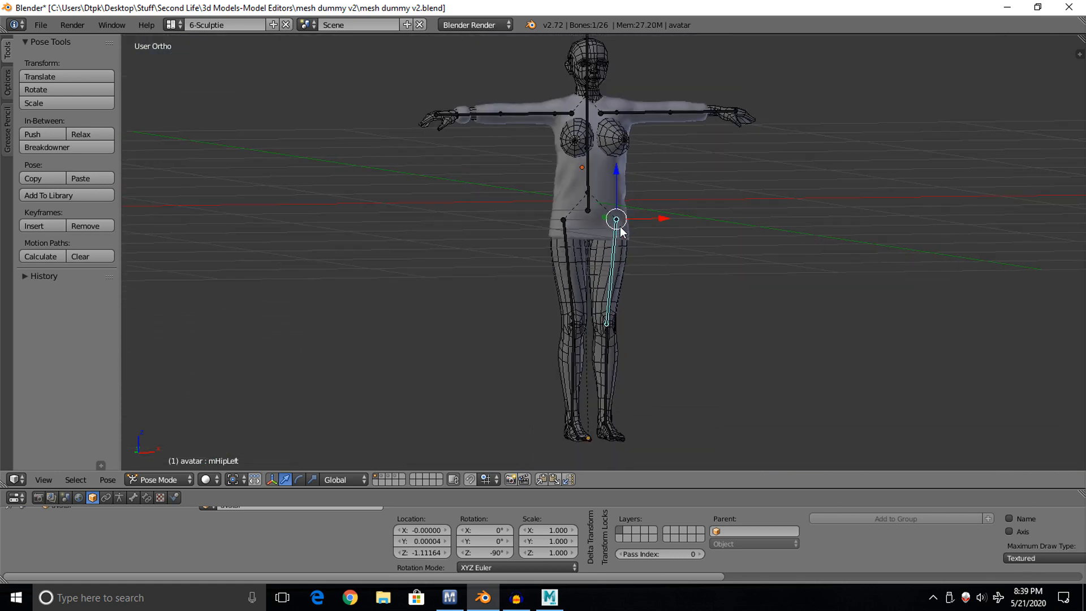
pyautogui.scroll(6, 620, 226)
pyautogui.keyDown('shift'); pyautogui.moveTo(598, 177); pyautogui.dragTo(620, 8, button='middle'); pyautogui.keyUp('shift')
pyautogui.scroll(1, 653, 106)
pyautogui.scroll(-6, 653, 106)
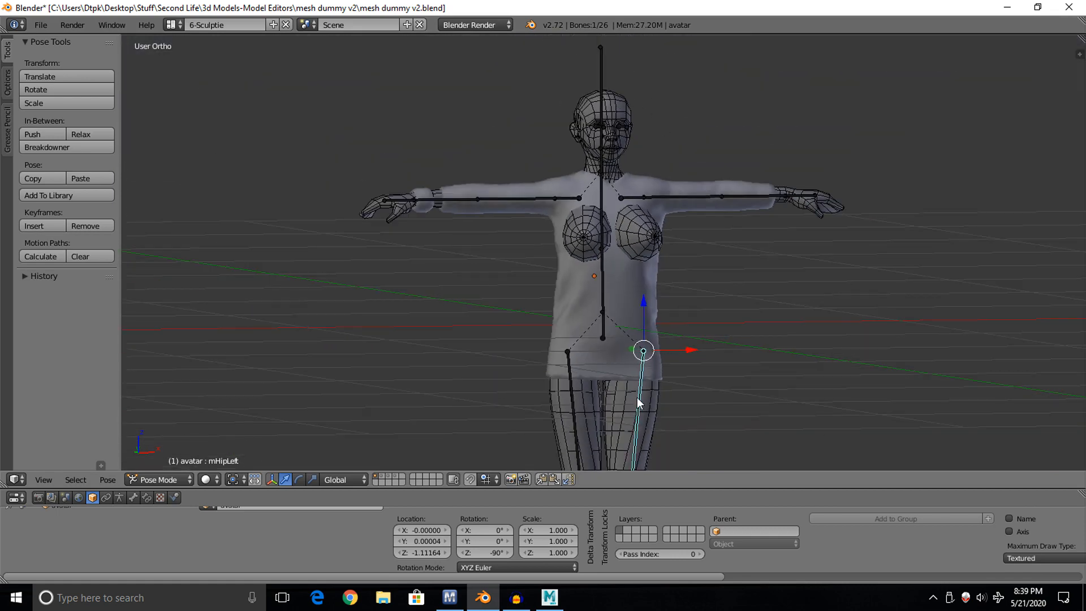
pyautogui.press('r')
pyautogui.press('Escape')
pyautogui.press('r')
pyautogui.press('Escape')
pyautogui.rightClick(613, 103)
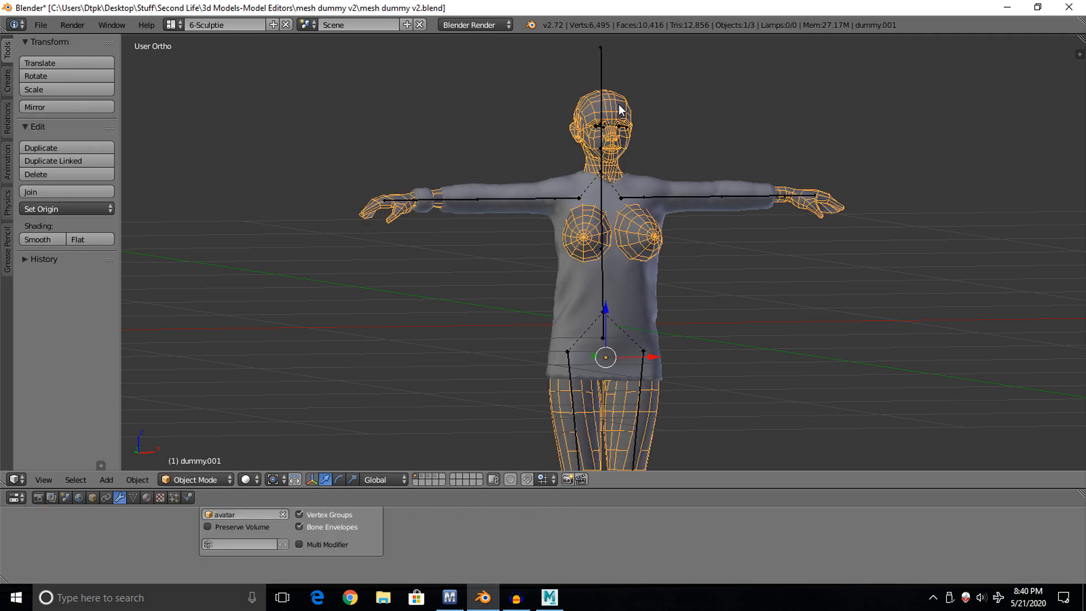
pyautogui.keyDown('shift'); pyautogui.rightClick(650, 289); pyautogui.keyUp('shift')
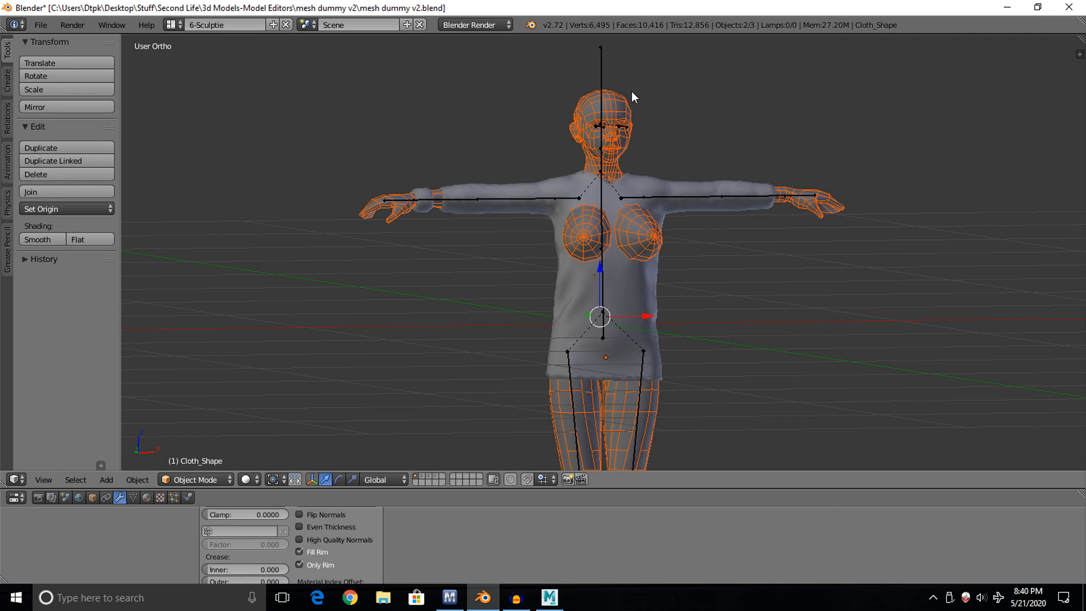
pyautogui.rightClick(617, 101)
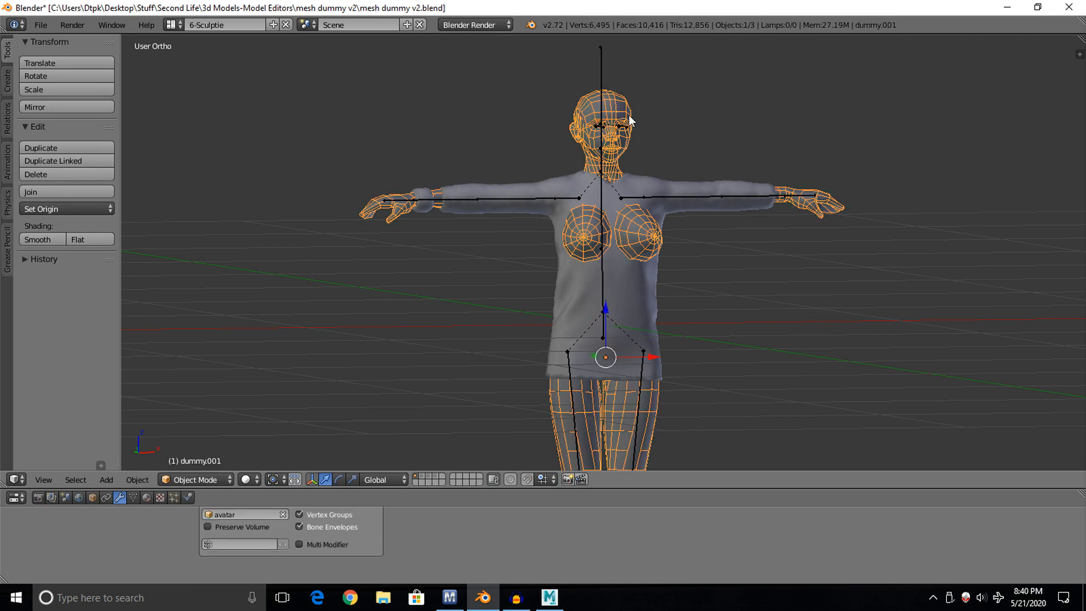
pyautogui.press('a')
pyautogui.press('a')
pyautogui.press('a')
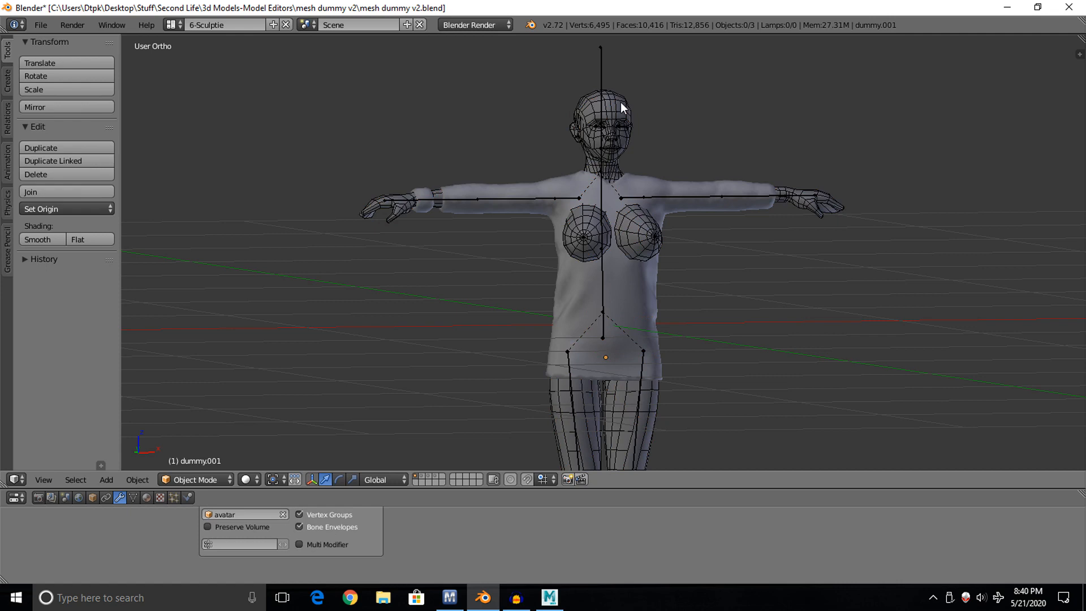
# Select the body dummy plus the shirt as the active object, and switch to Weight Paint mode.
pyautogui.rightClick(621, 103)
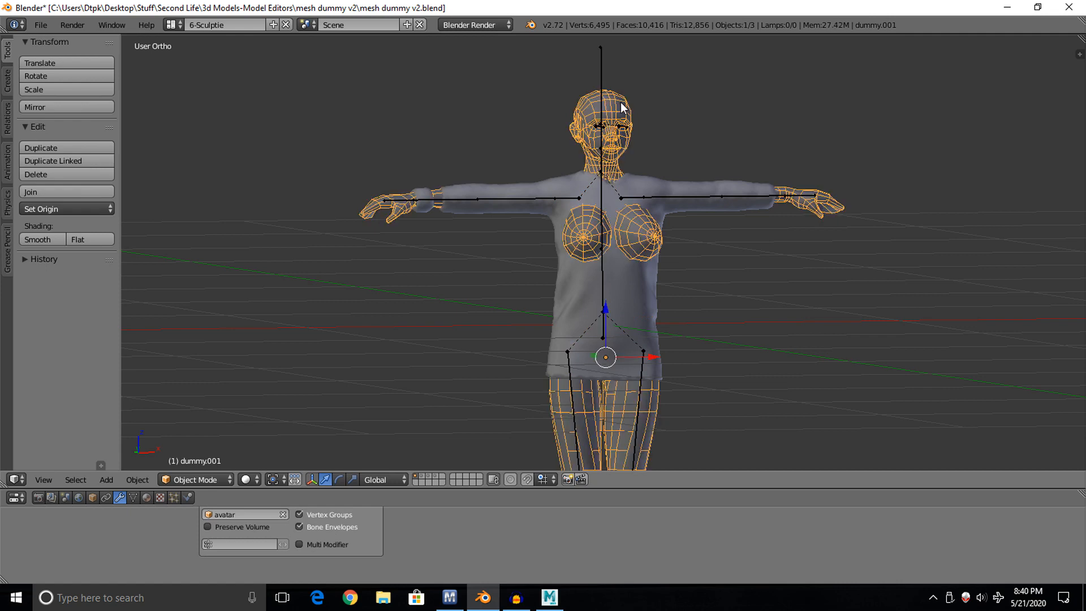
pyautogui.keyDown('shift'); pyautogui.rightClick(649, 294); pyautogui.keyUp('shift')
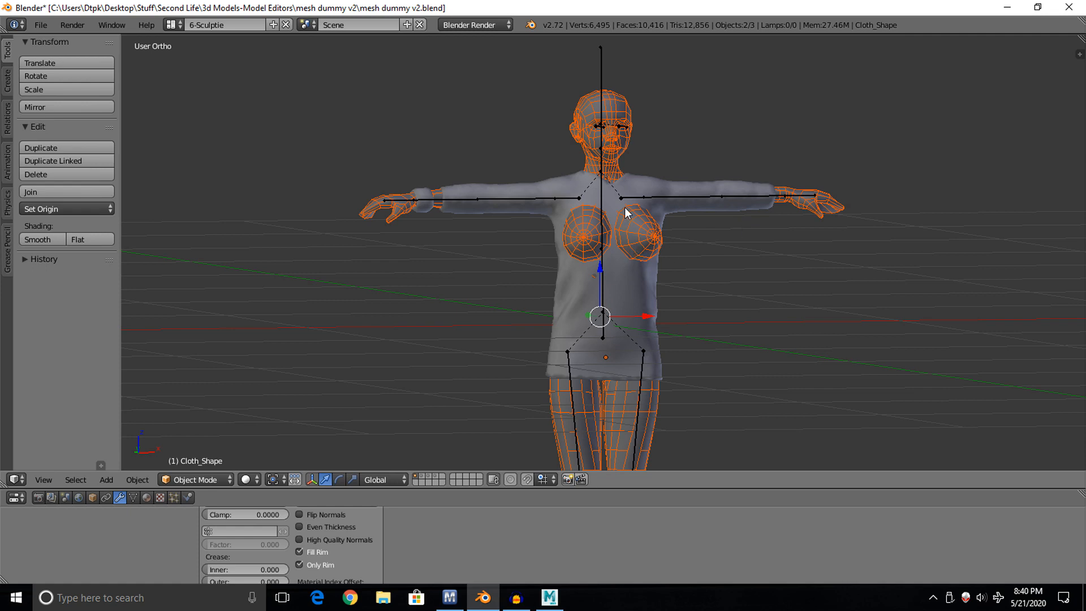
pyautogui.click(214, 483)
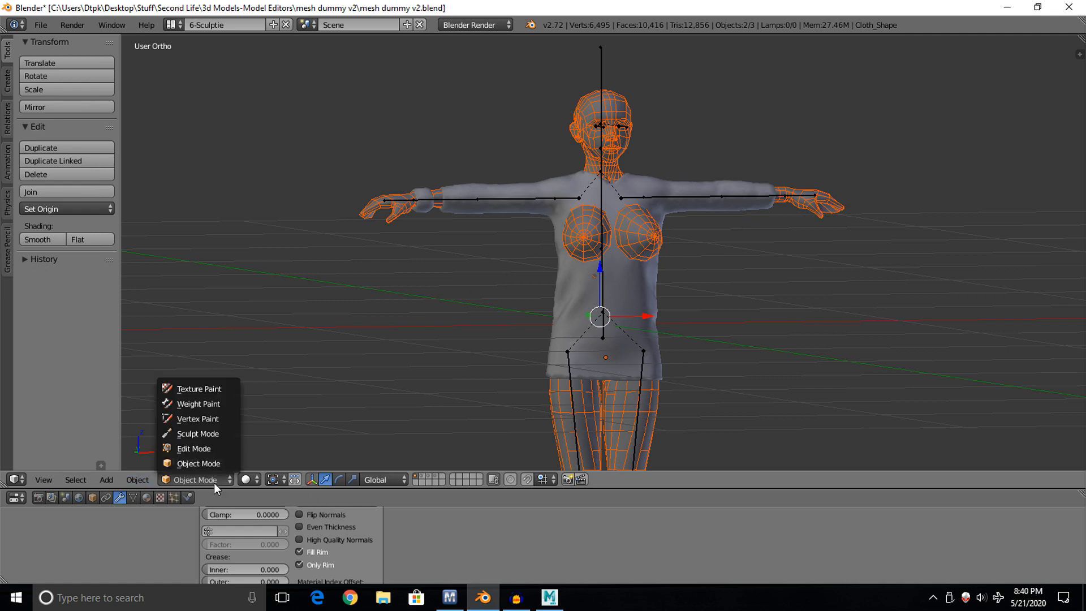
pyautogui.click(216, 404)
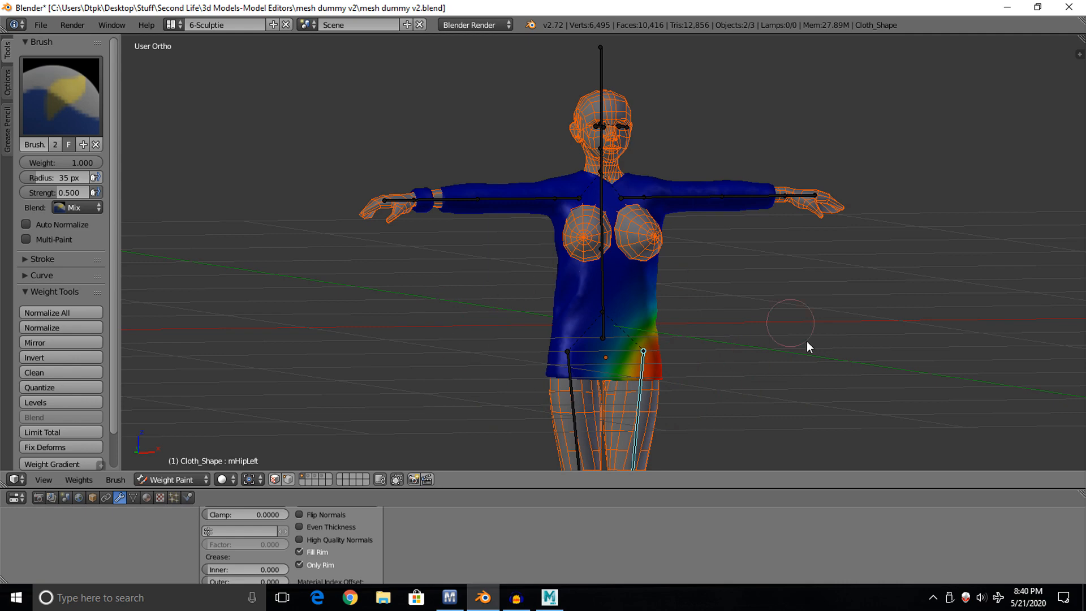
# Transfer the body dummy's weights to the shirt and return to Object Mode.
pyautogui.keyDown('shift'); pyautogui.moveTo(673, 368); pyautogui.dragTo(618, 261, button='middle'); pyautogui.keyUp('shift')
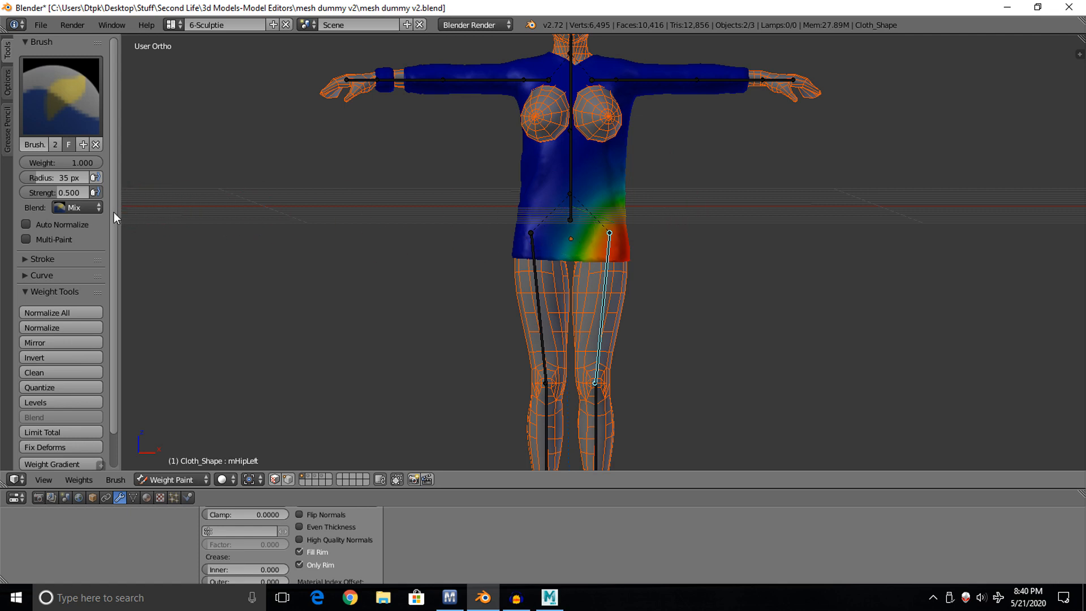
pyautogui.scroll(-2, 114, 212)
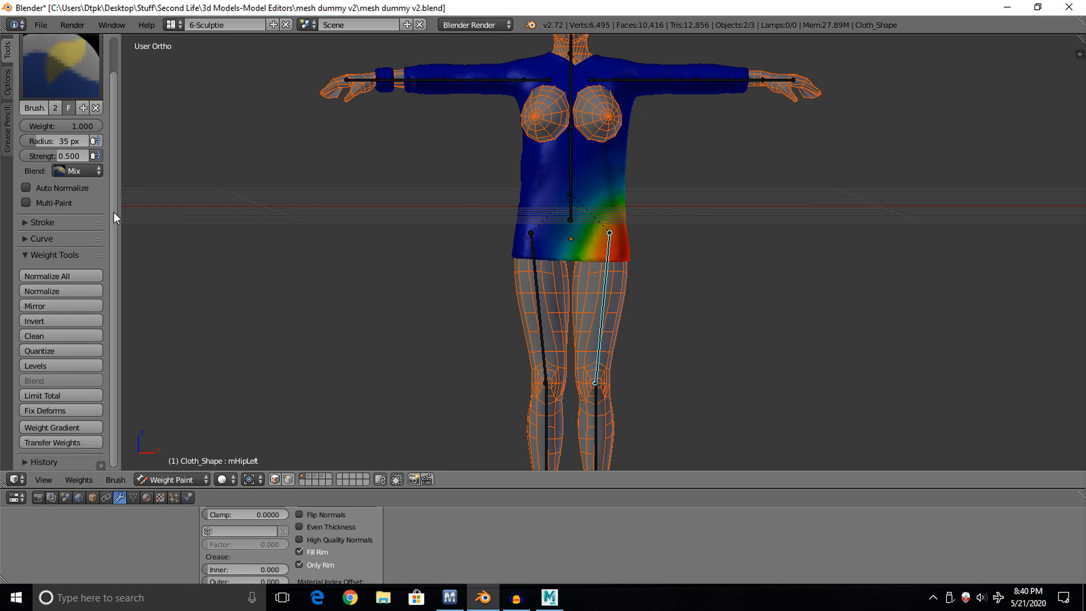
pyautogui.click(71, 440)
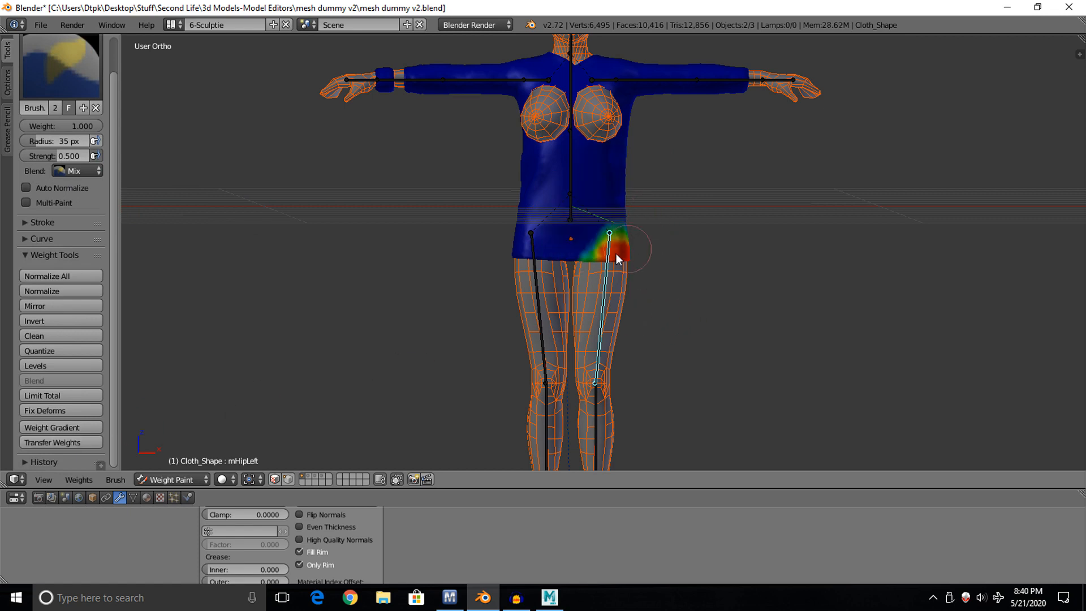
pyautogui.click(165, 480)
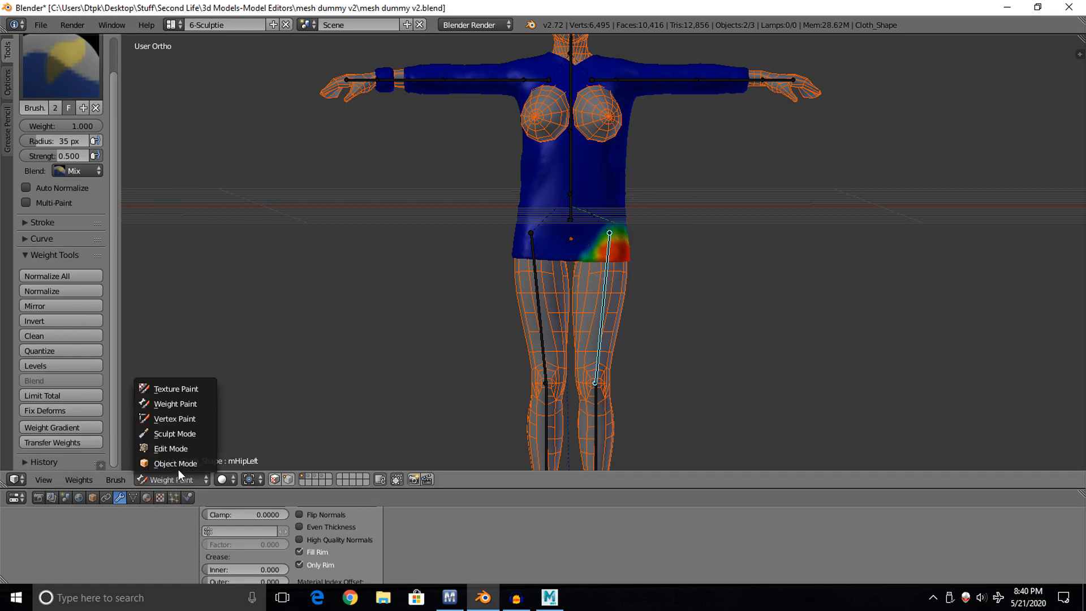
pyautogui.click(178, 468)
# Test the shirt's transferred weights by rotating the left and right hip bones, cancelling each rotation.
pyautogui.rightClick(611, 275)
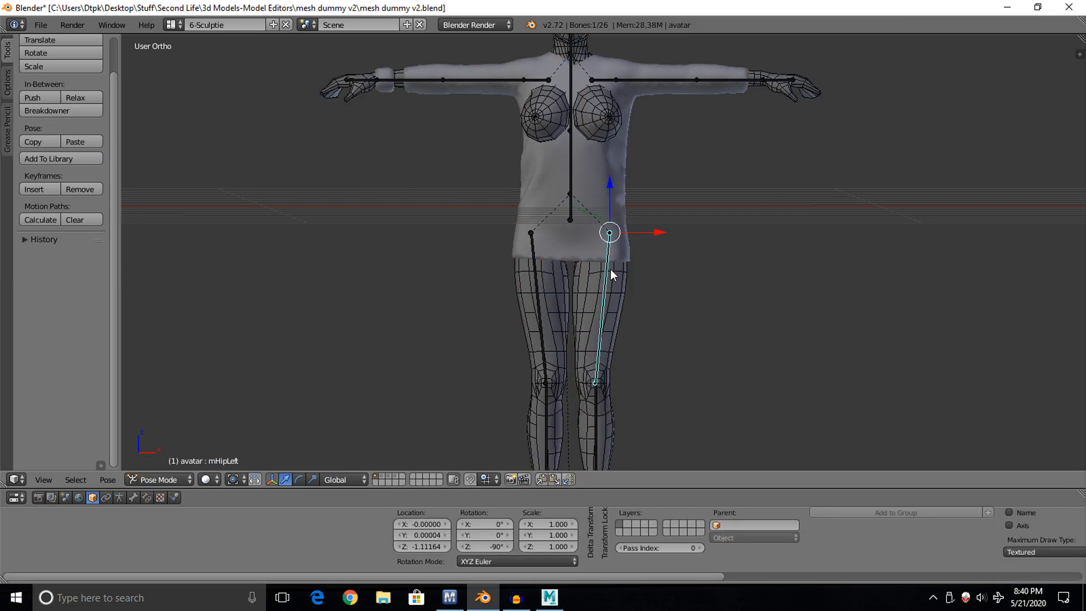
pyautogui.press('r')
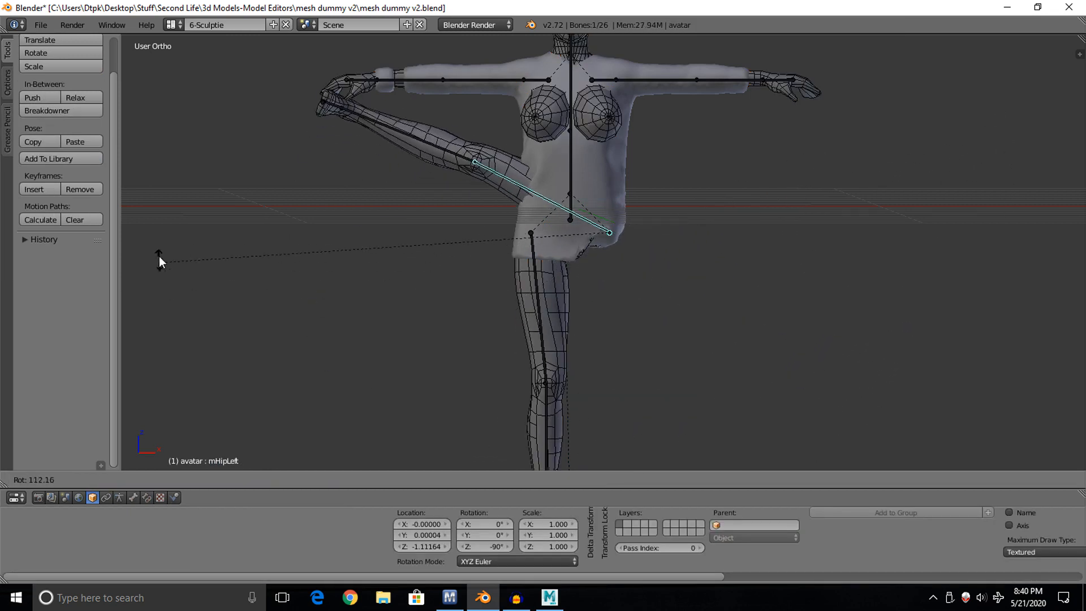
pyautogui.press('Escape')
pyautogui.rightClick(542, 303)
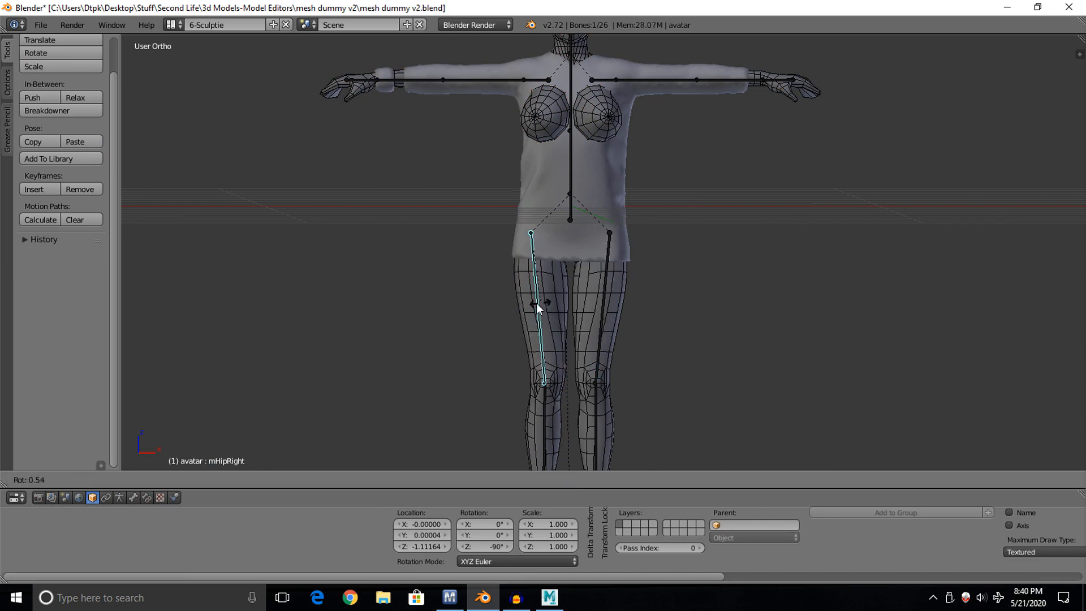
pyautogui.press('r')
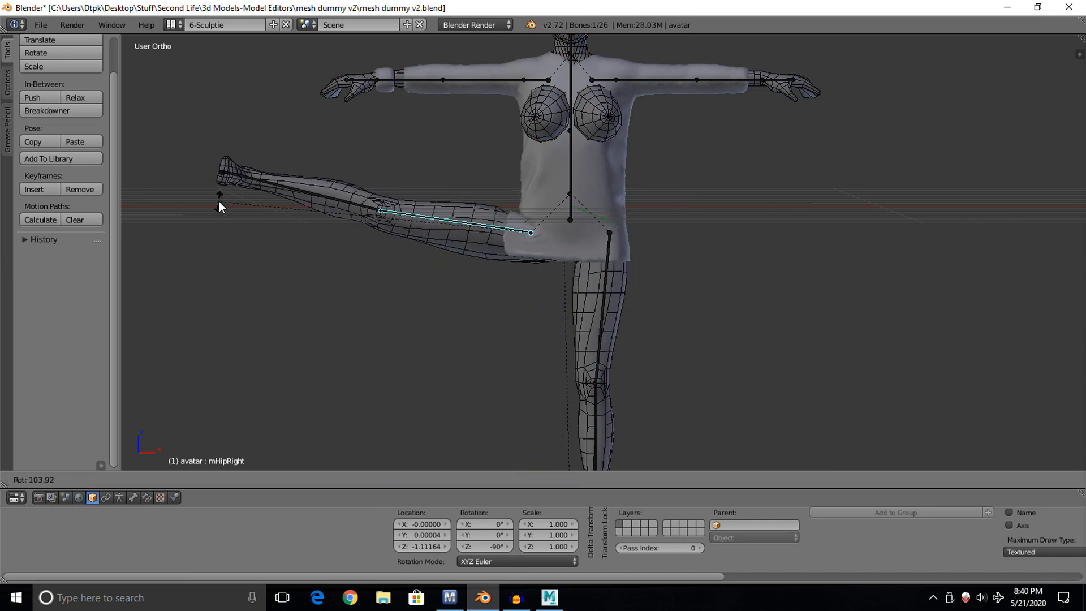
pyautogui.press('Escape')
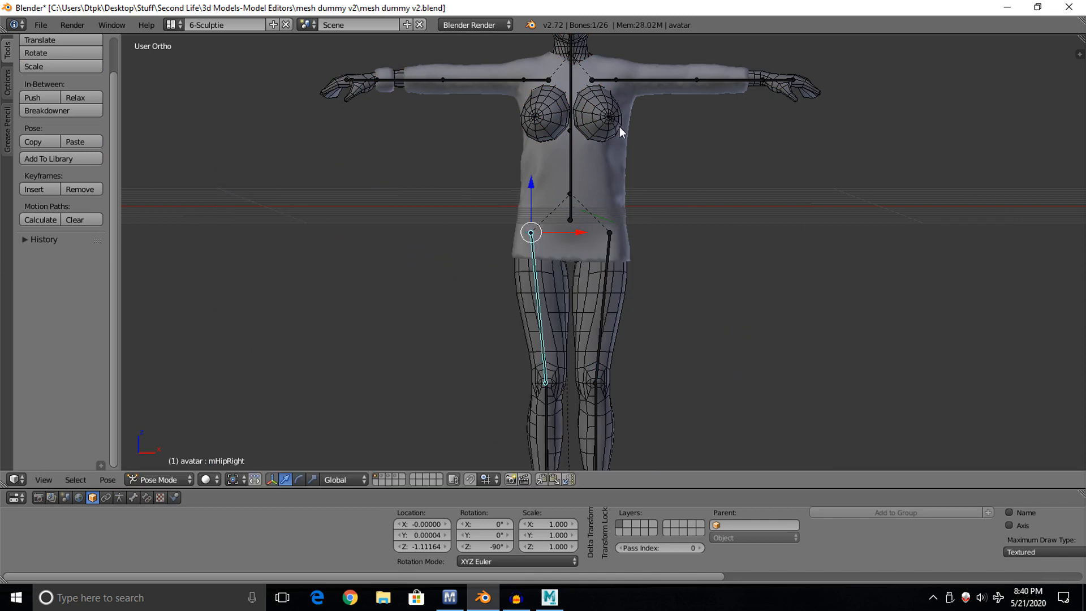
# Rotate the right hip bone about 85° to raise the leg sideways, and inspect the shirt's hem around it.
pyautogui.press('r')
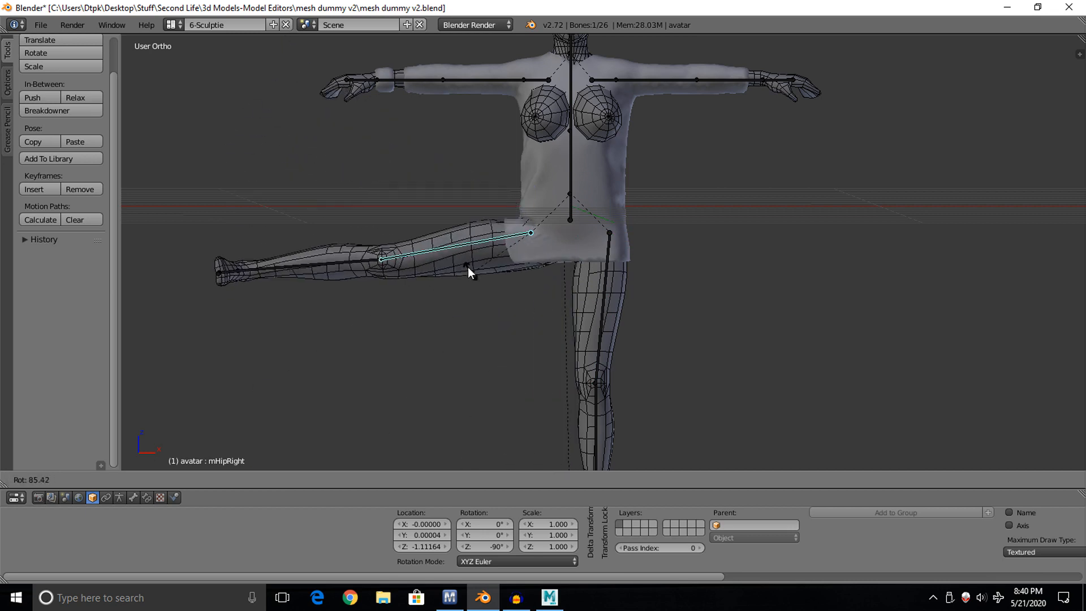
pyautogui.rightClick(499, 253)
pyautogui.press('r')
pyautogui.click(390, 143)
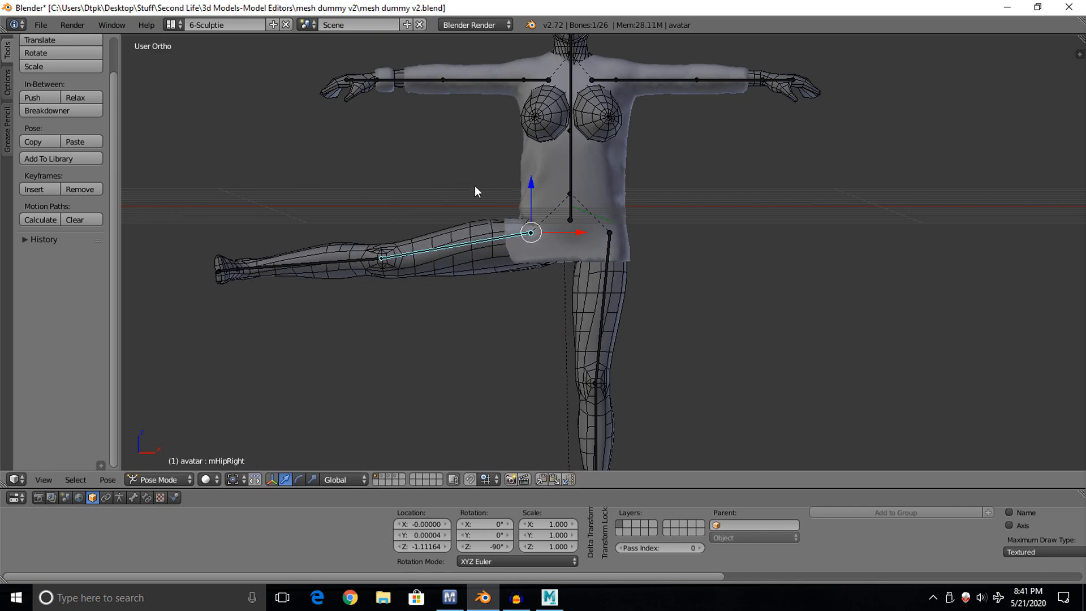
pyautogui.scroll(4, 474, 191)
pyautogui.moveTo(518, 210); pyautogui.dragTo(491, 240, button='middle')
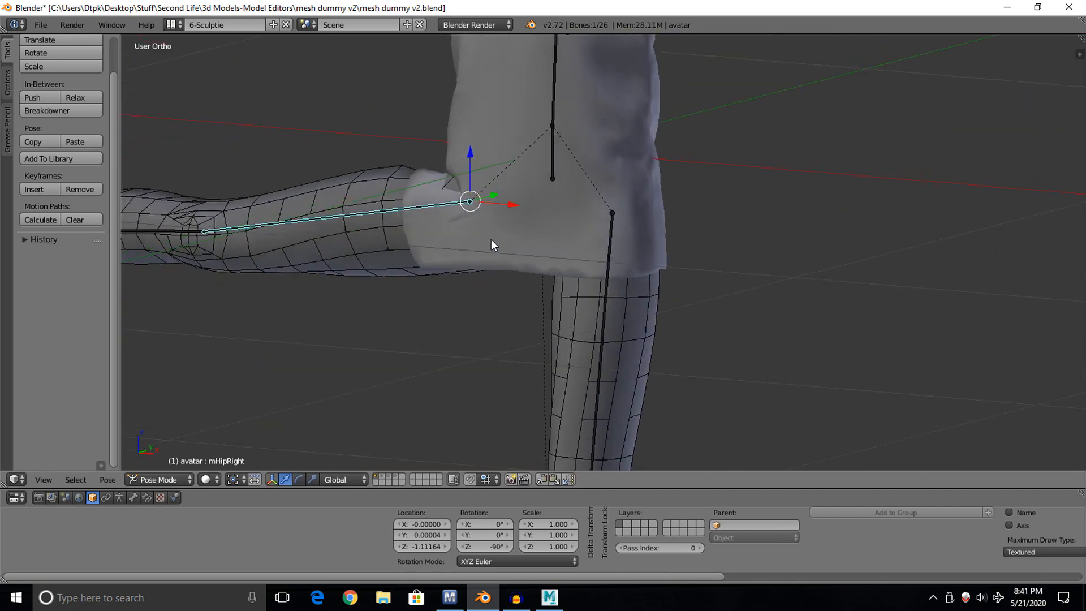
pyautogui.scroll(-4, 491, 239)
# Test the sleeves by raising the left shoulder bone about 45° and trial-rotating the right shoulder and right wrist bones, cancelling those two.
pyautogui.rightClick(672, 77)
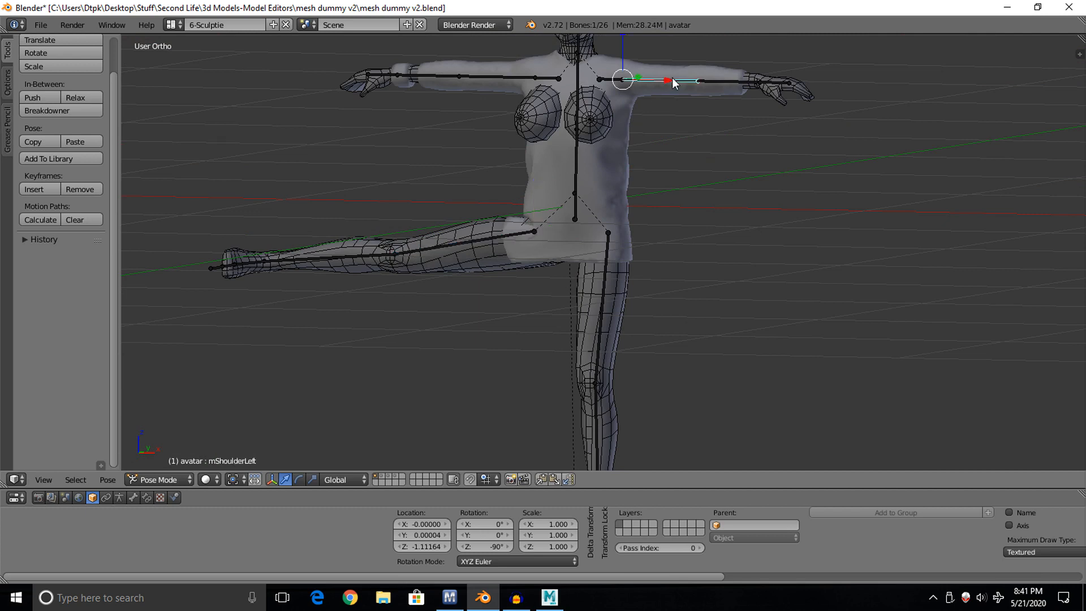
pyautogui.press('r')
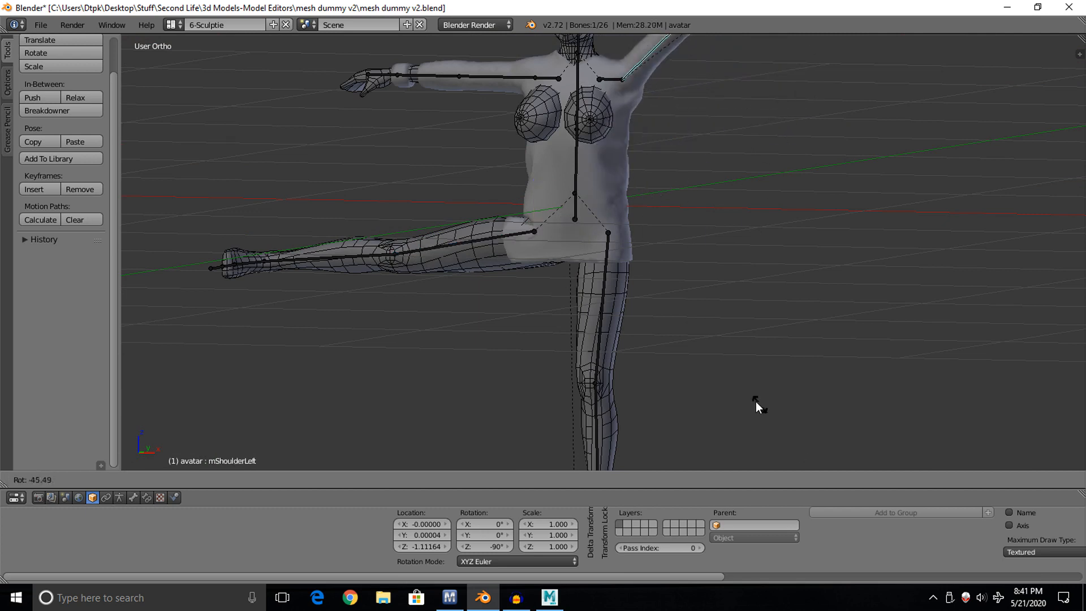
pyautogui.click(790, 347)
pyautogui.rightClick(480, 76)
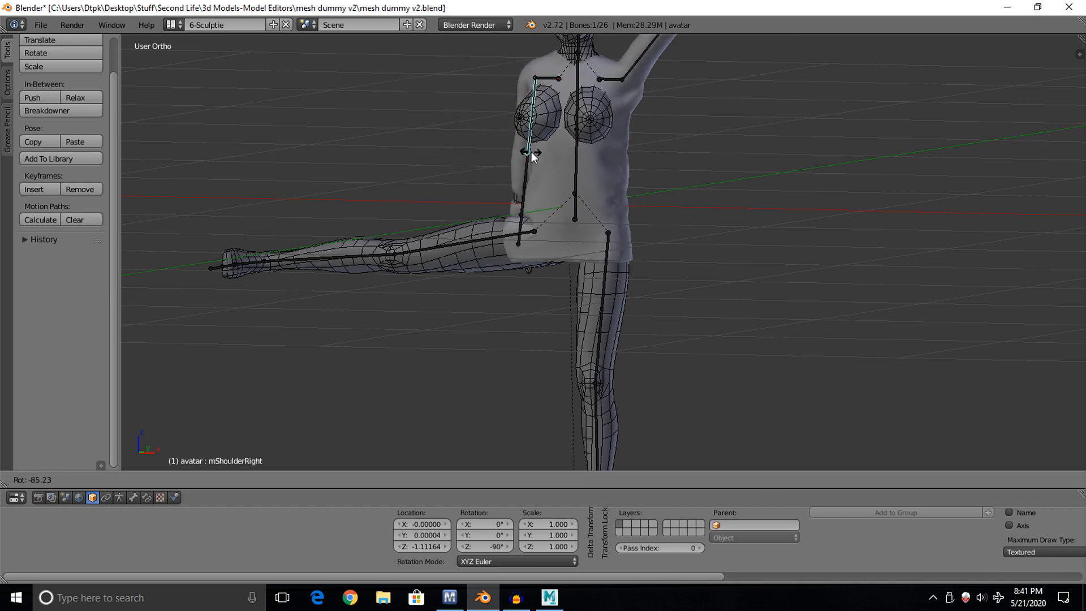
pyautogui.rightClick(388, 77)
pyautogui.press('r')
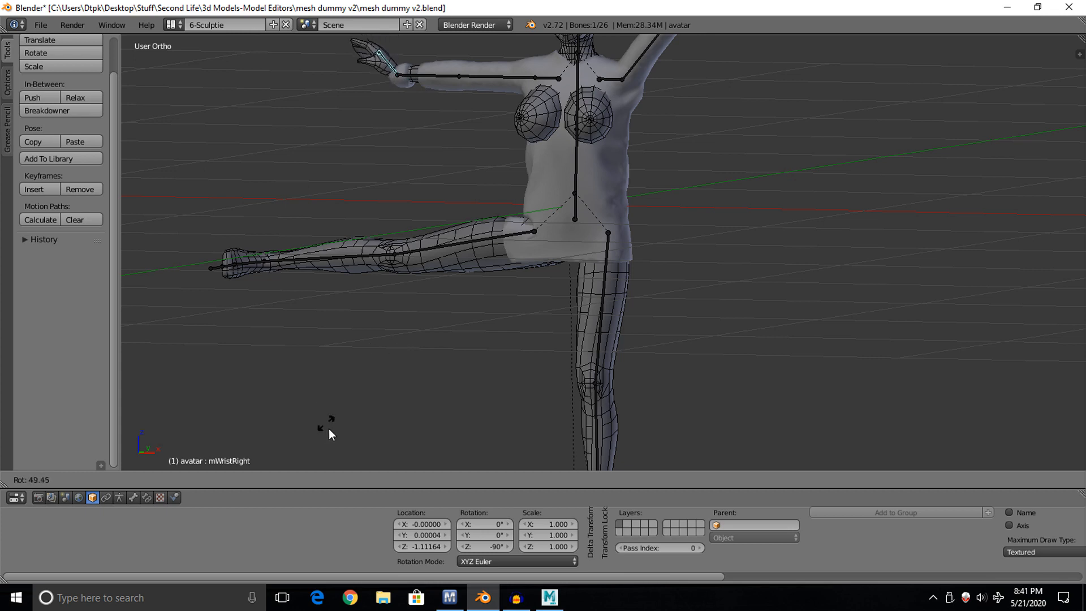
pyautogui.press('Escape')
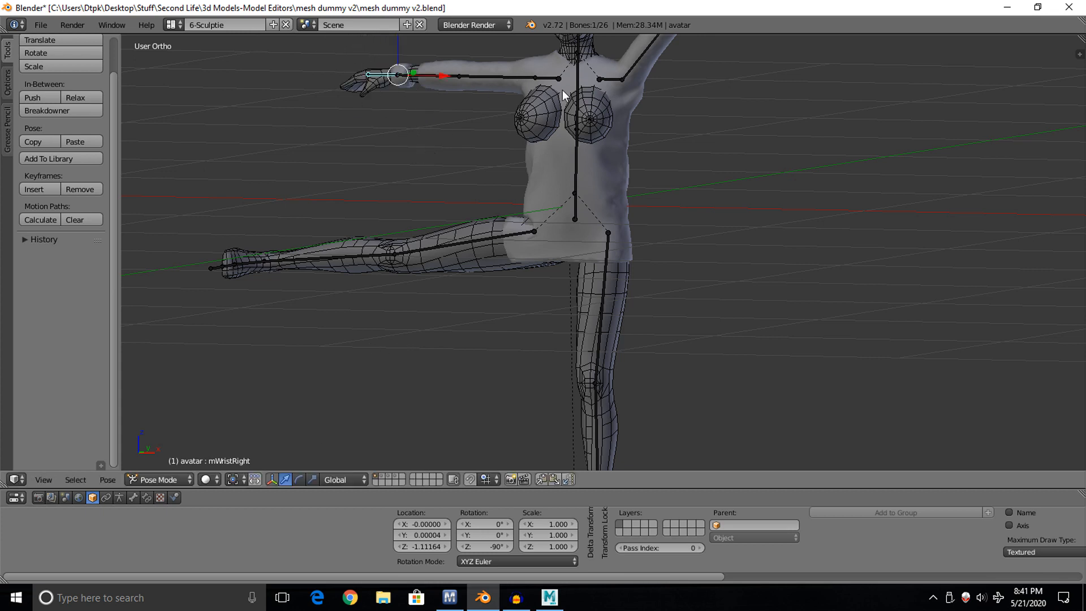
# Clear the rotations of the left shoulder and right hip bones to restore the rest pose.
pyautogui.rightClick(636, 62)
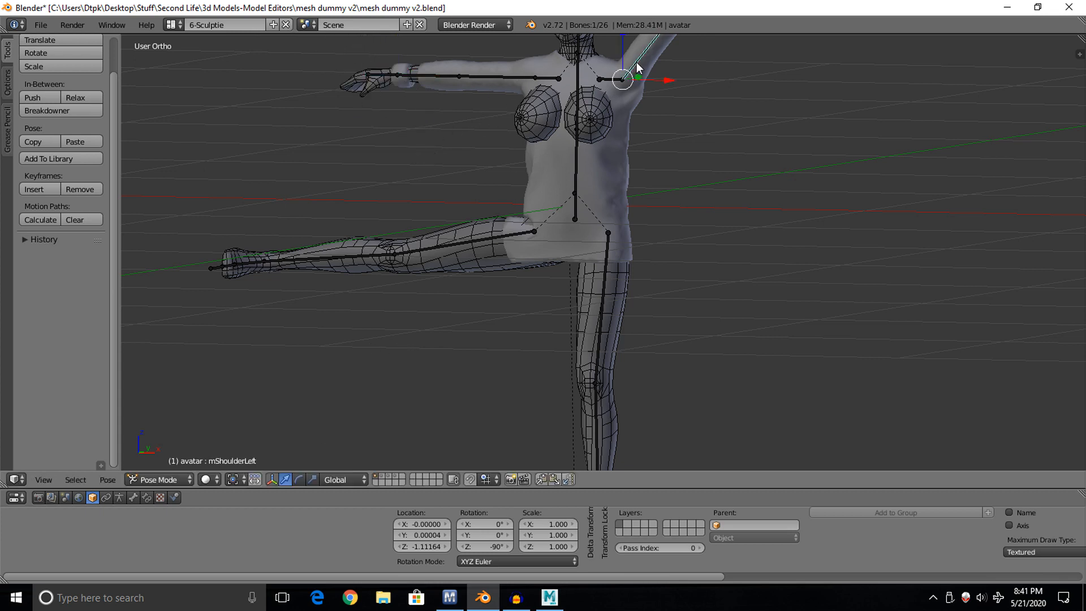
pyautogui.hotkey('alt', 'r')
pyautogui.rightClick(446, 243)
pyautogui.hotkey('alt', 'r')
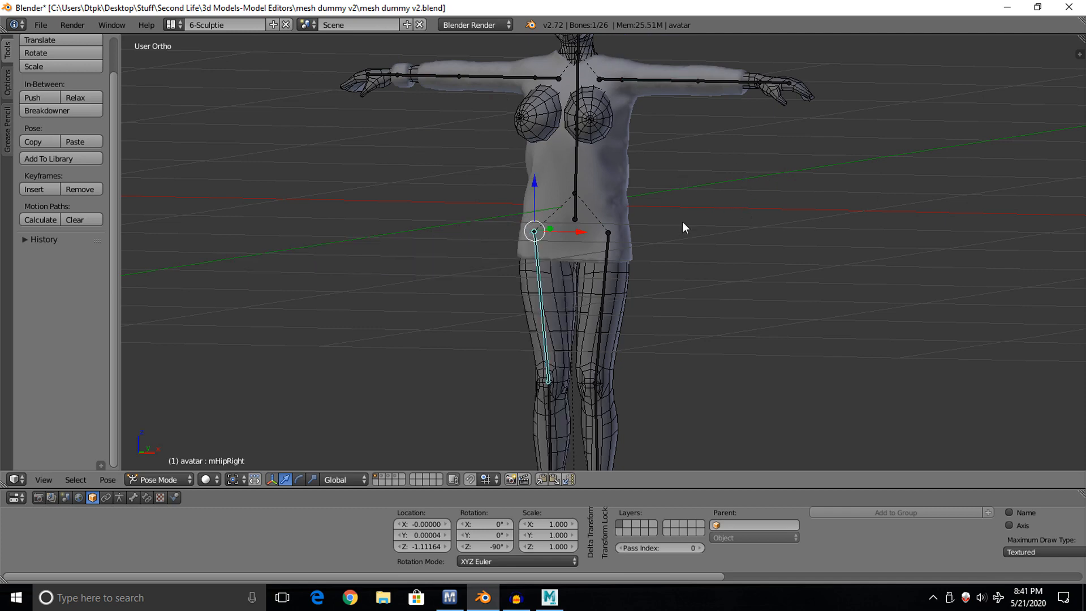
pyautogui.moveTo(658, 232); pyautogui.dragTo(669, 286, button='middle')
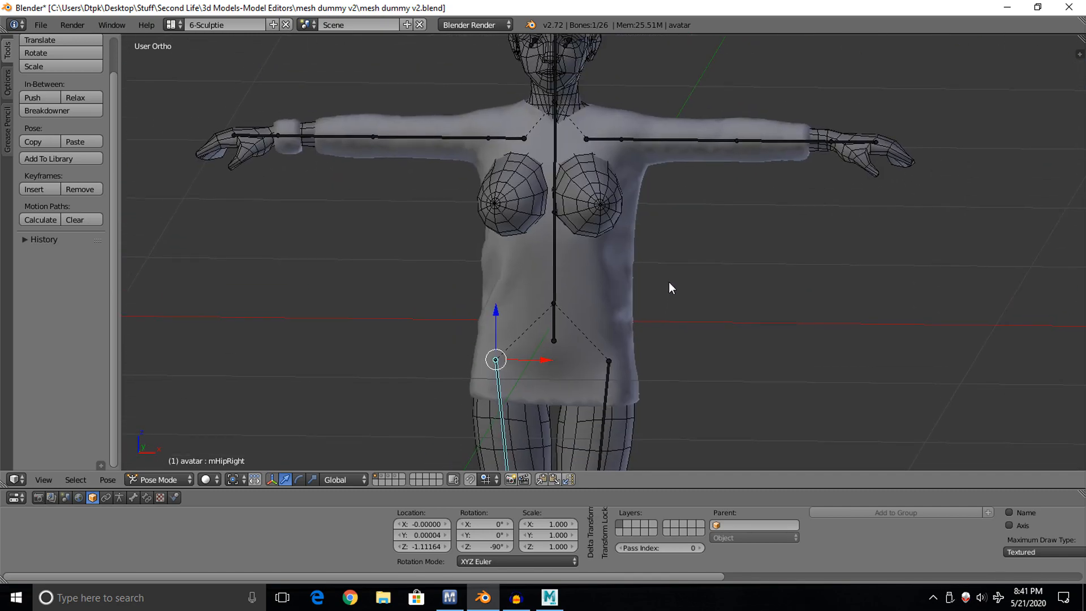
# Select the shirt in Object Mode and set up a Collada (.dae) export with the Sl+Open Sim Rigged preset.
pyautogui.rightClick(609, 120)
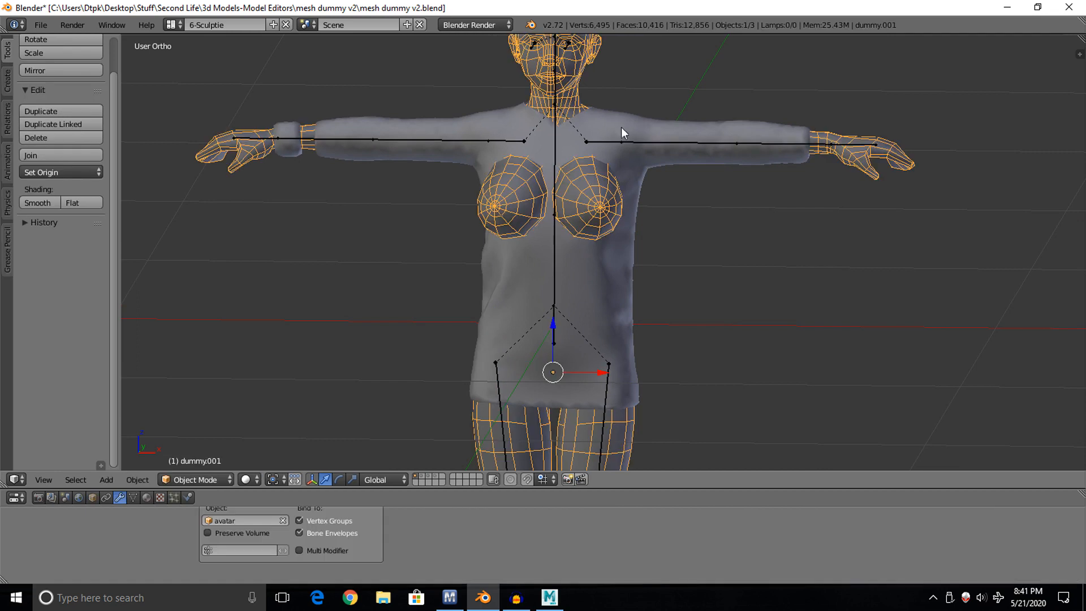
pyautogui.rightClick(629, 129)
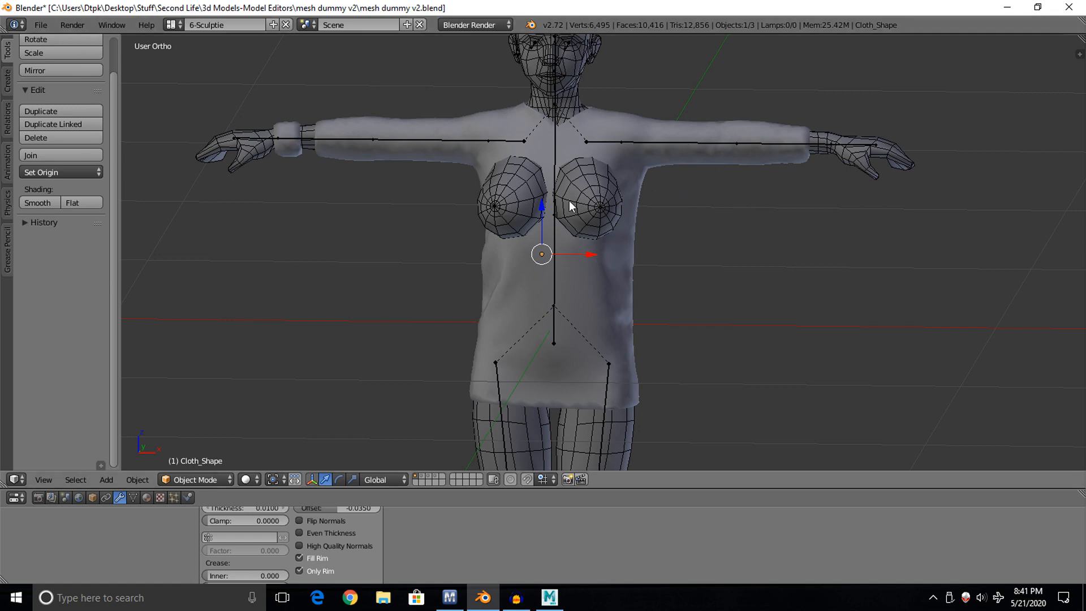
pyautogui.click(40, 26)
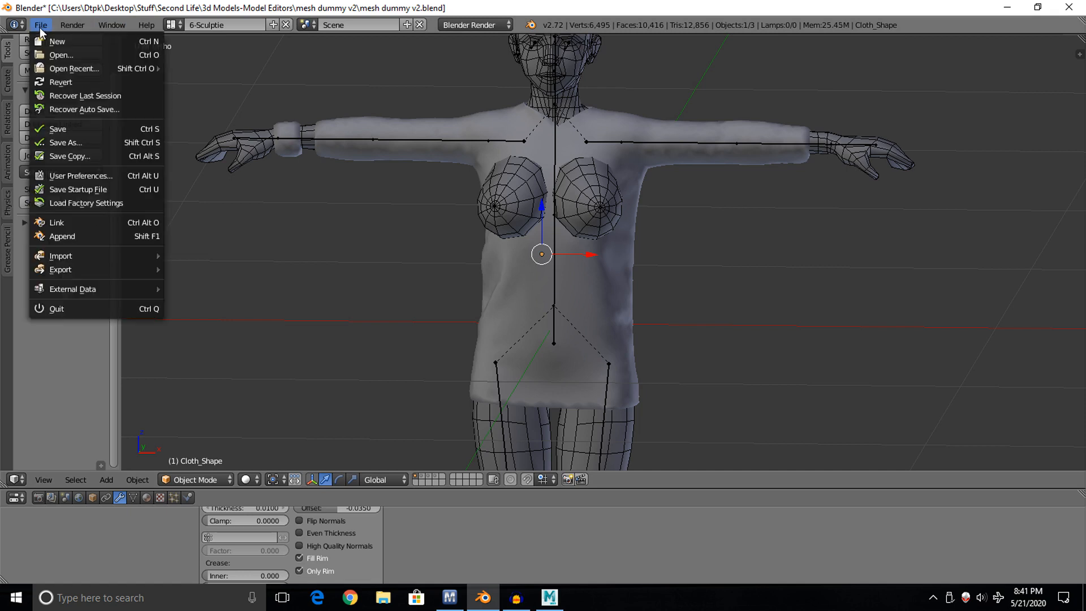
pyautogui.moveTo(102, 269)
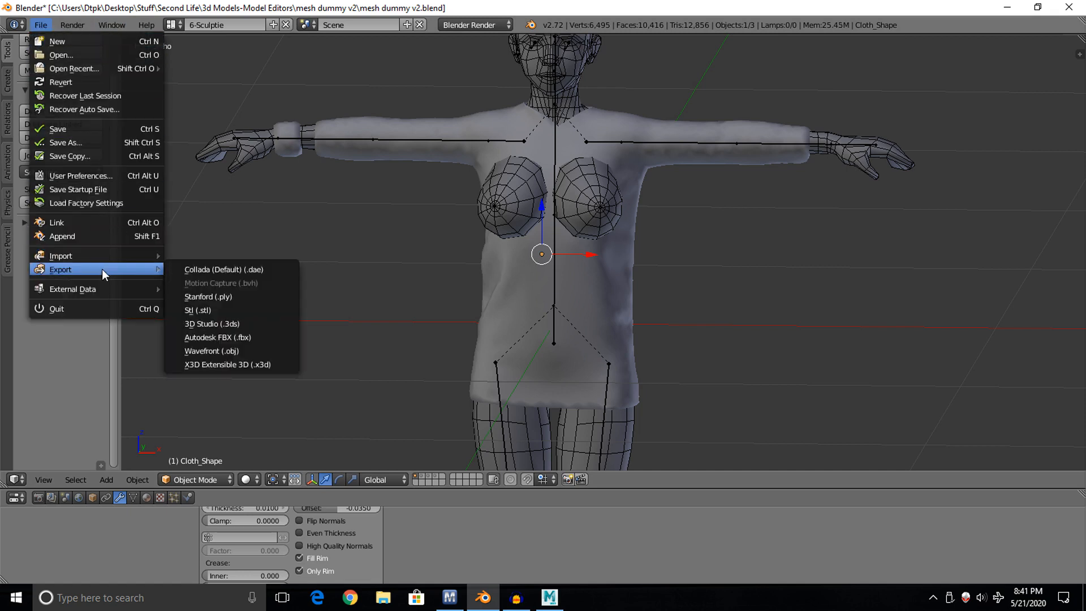
pyautogui.click(214, 272)
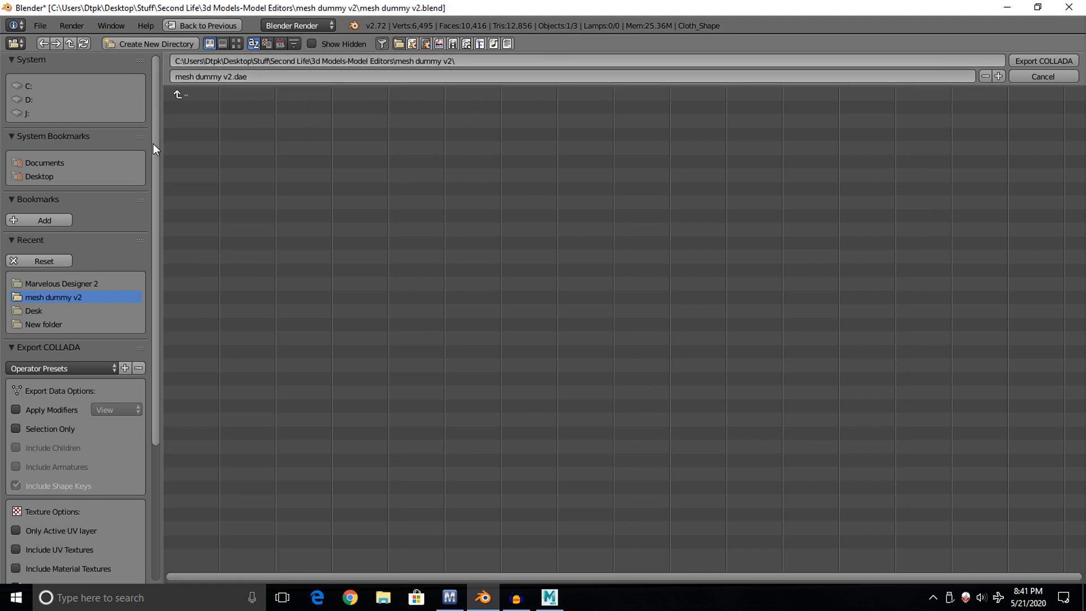
pyautogui.moveTo(154, 144); pyautogui.dragTo(181, 290)
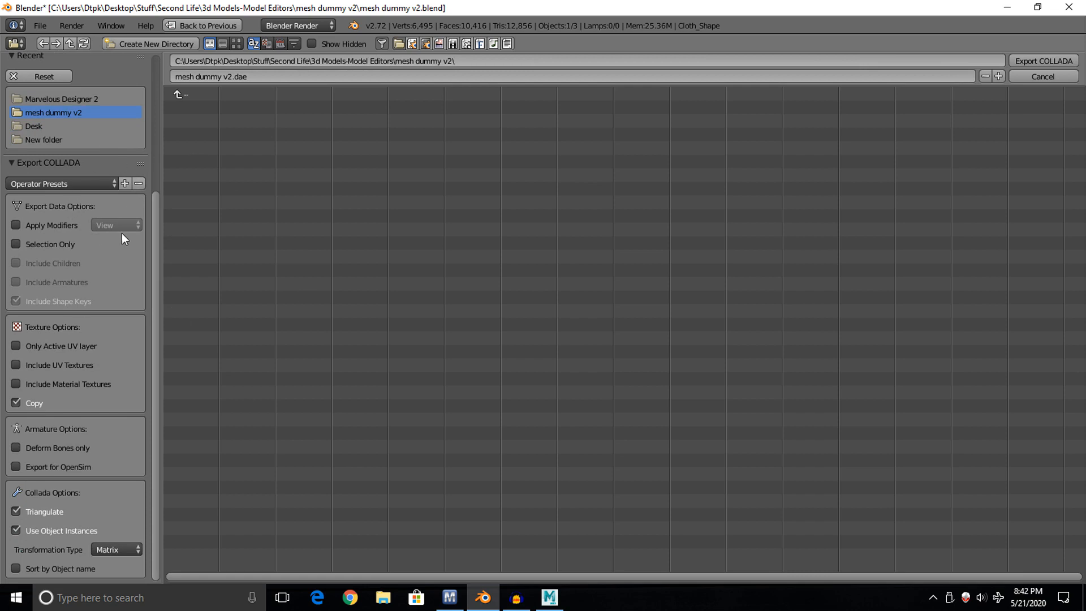
pyautogui.click(82, 182)
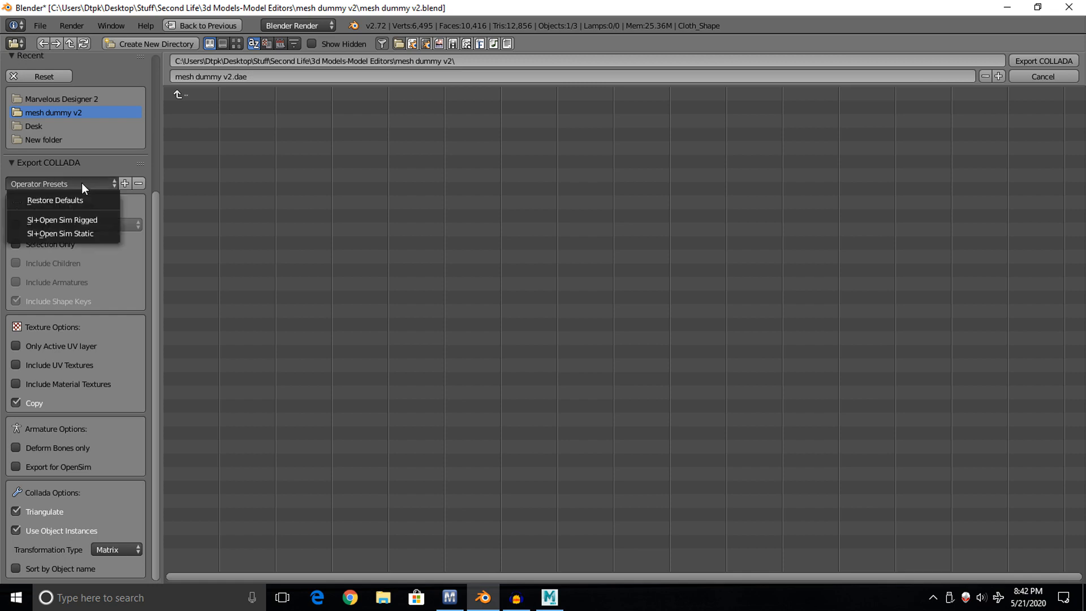
pyautogui.click(80, 221)
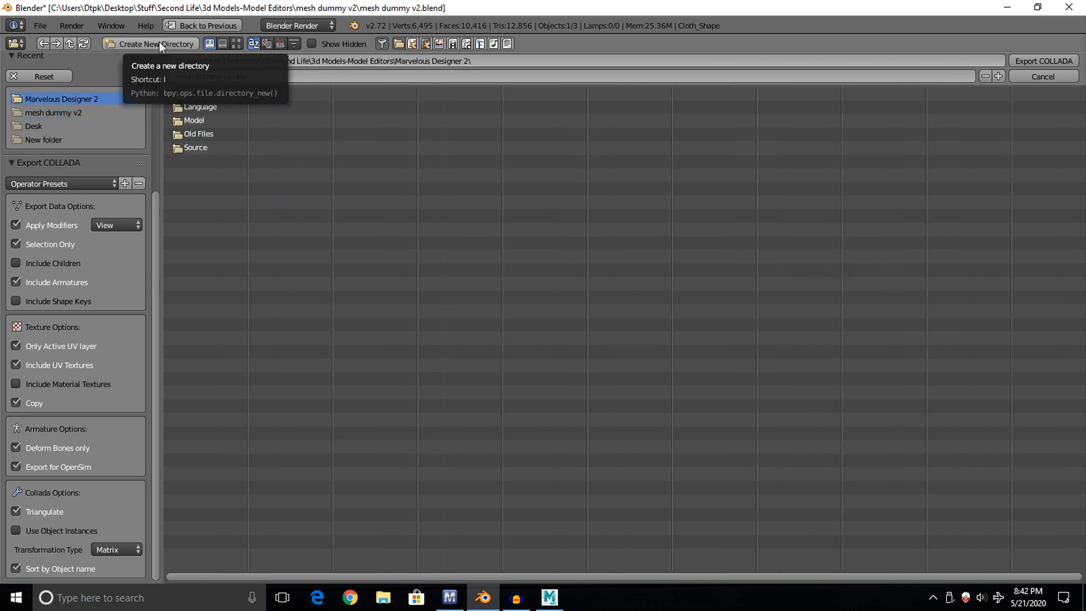
# Create a folder named "Tutorial Clothes" inside Marvelous Designer 2 and open it as the export location.
pyautogui.click(162, 44)
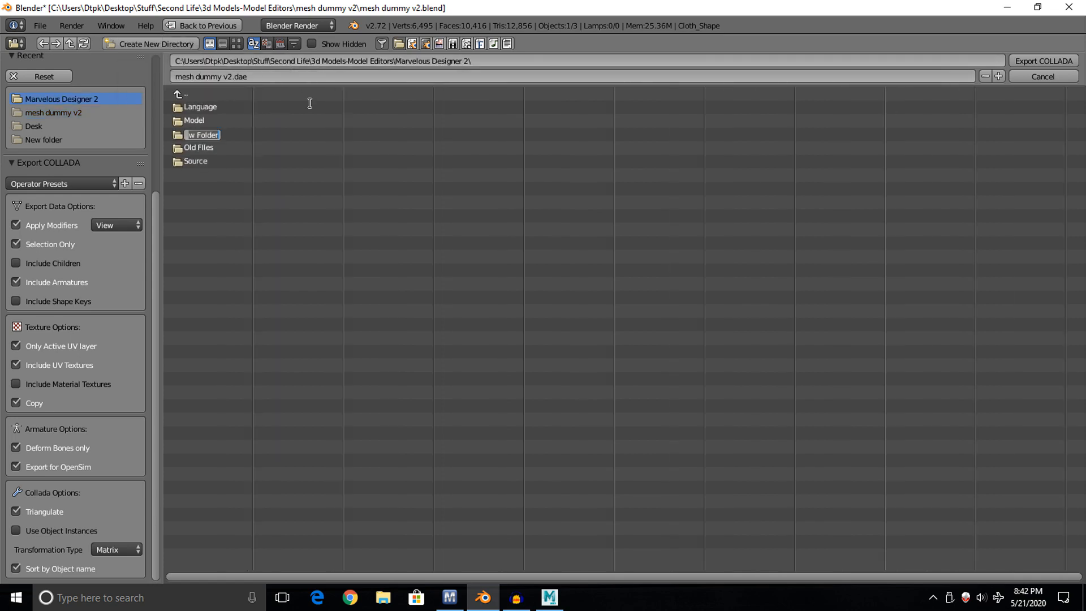
pyautogui.write('Tutoria')
pyautogui.write('l Cloth')
pyautogui.write('es')
pyautogui.press('Return')
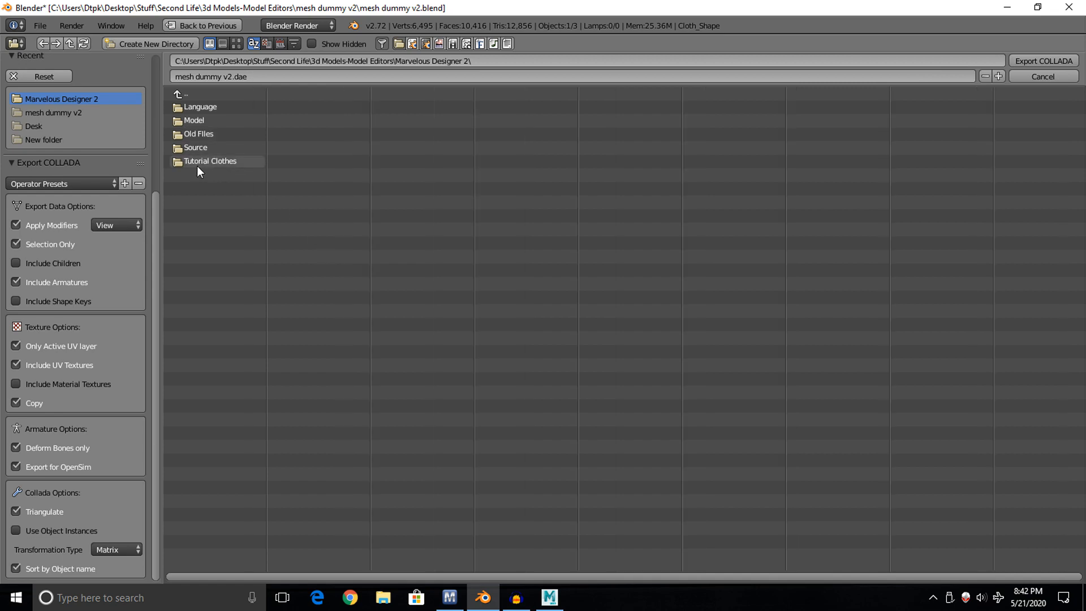
pyautogui.click(220, 161)
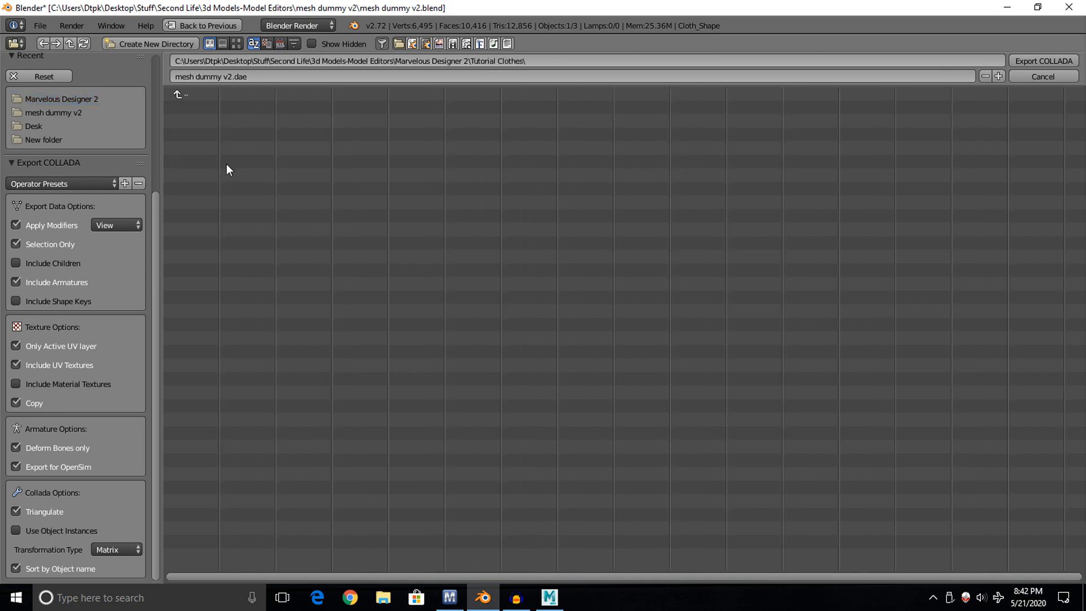
# Name the Collada file "shirt braclet tut" and export it.
pyautogui.click(260, 78)
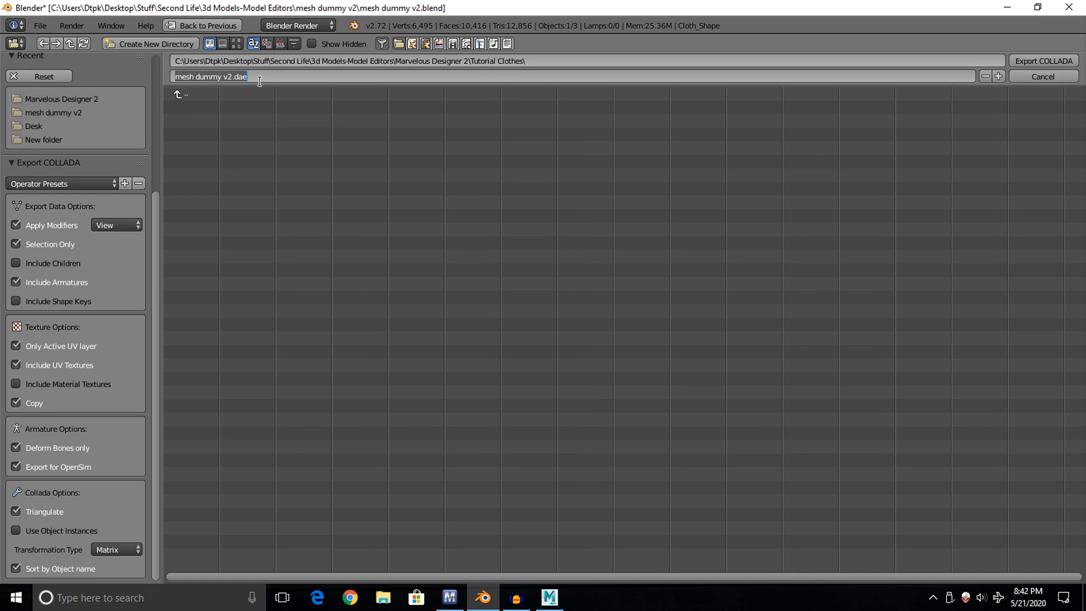
pyautogui.write('shirt br')
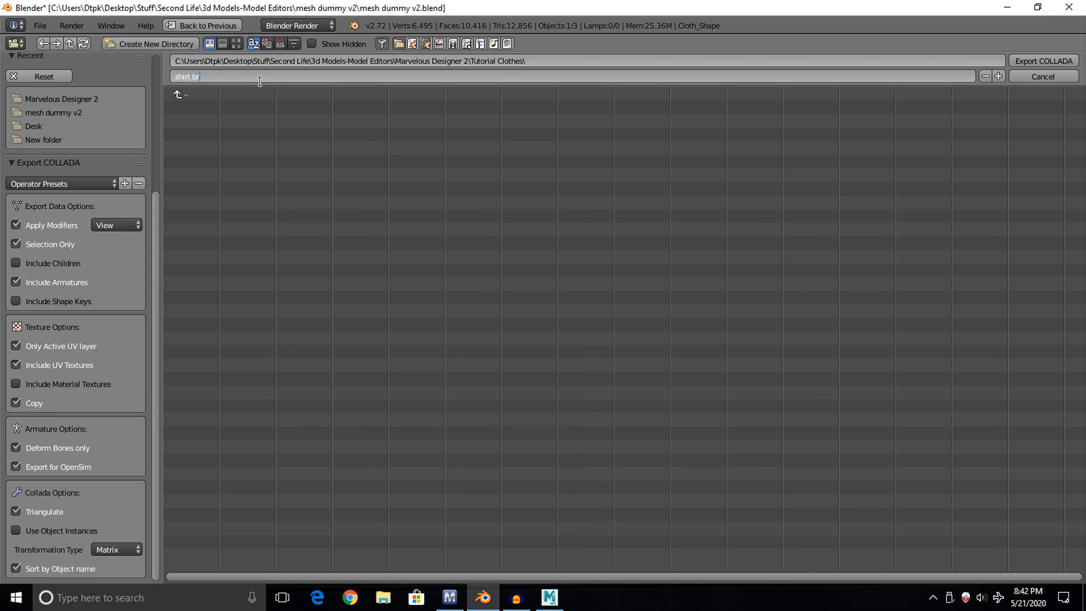
pyautogui.write('aclet tut')
pyautogui.press('Return')
pyautogui.click(1032, 59)
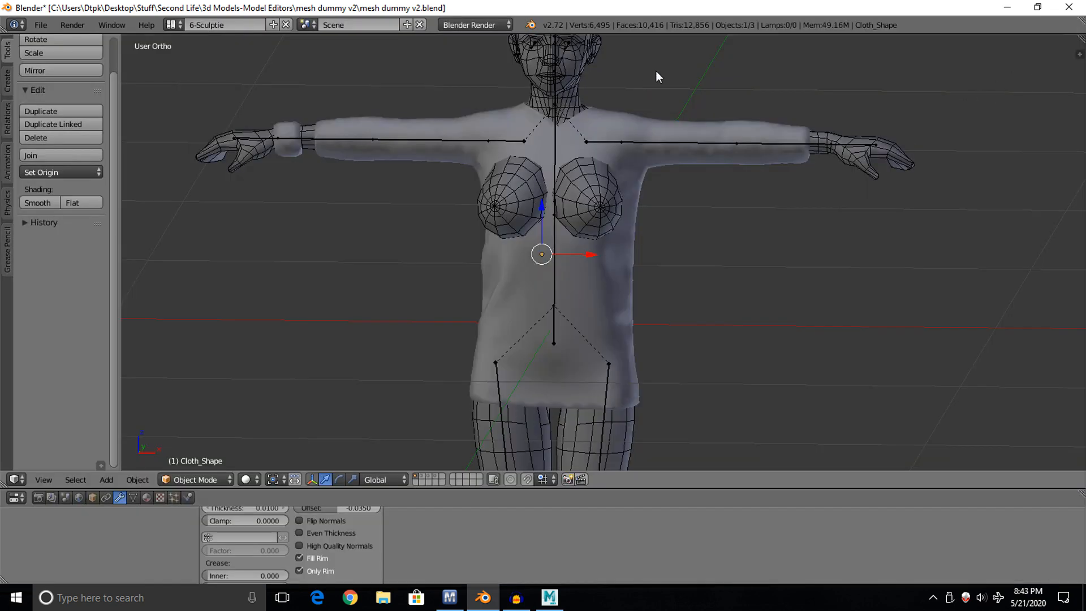
# Check the shirt's deformation by trial-rotating the left shoulder, left hip and right hip bones, cancelling each rotation.
pyautogui.rightClick(678, 141)
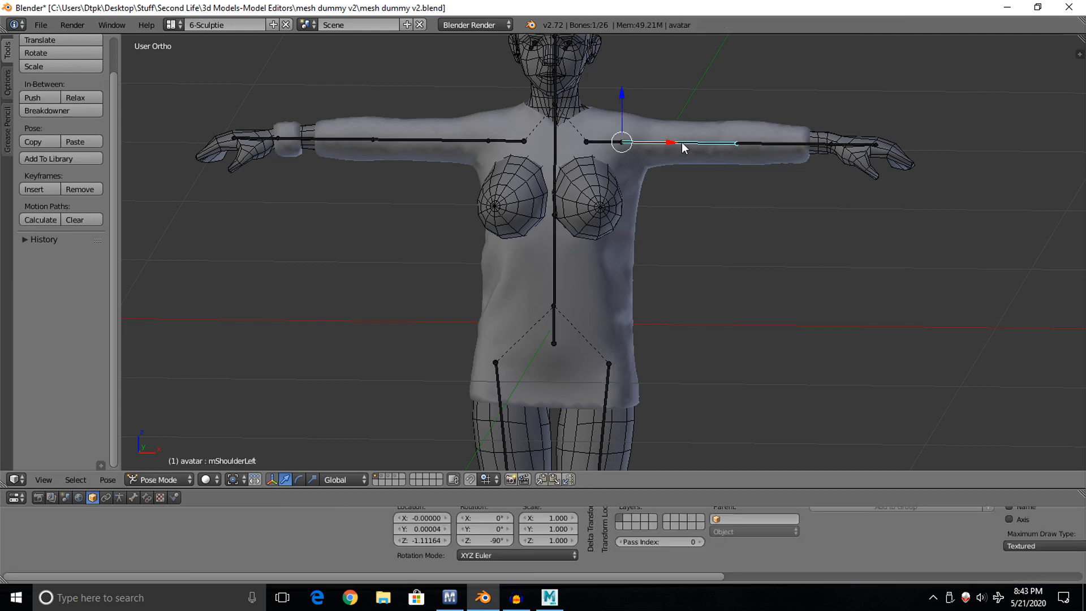
pyautogui.press('r')
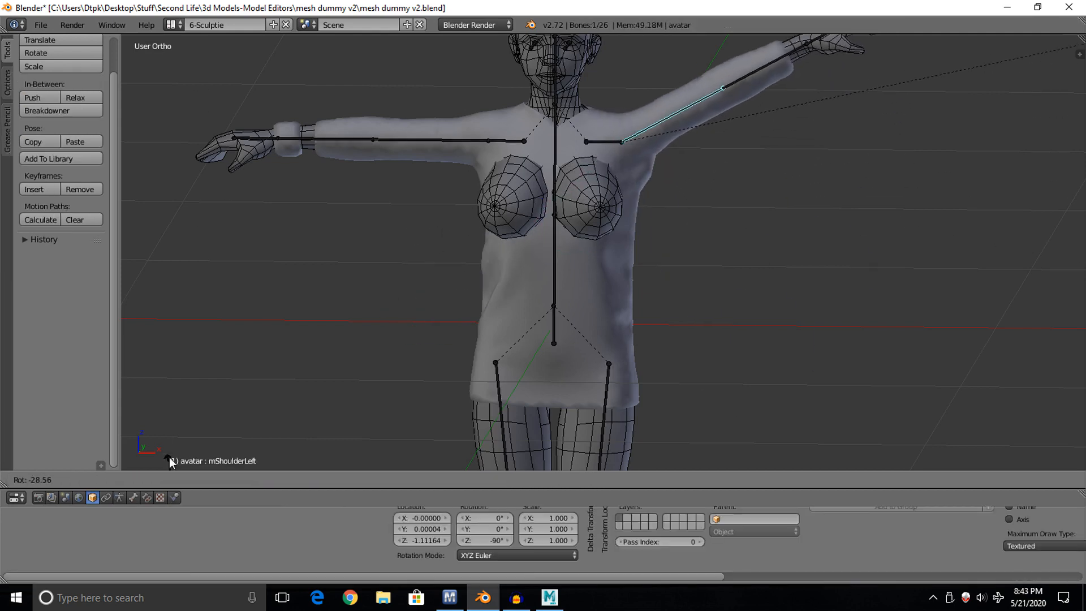
pyautogui.press('Escape')
pyautogui.rightClick(599, 430)
pyautogui.press('r')
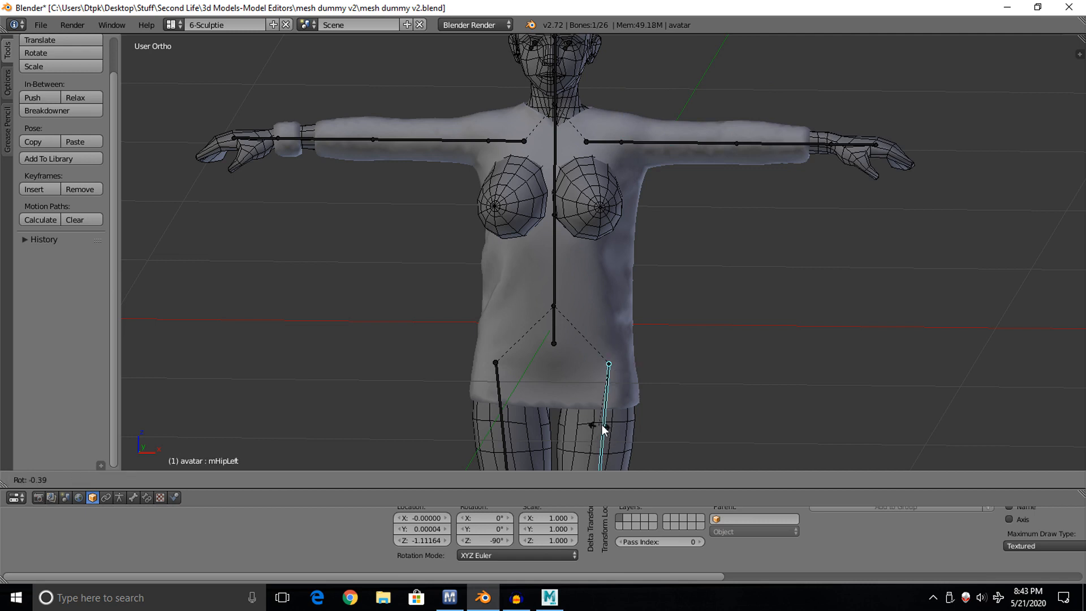
pyautogui.press('Escape')
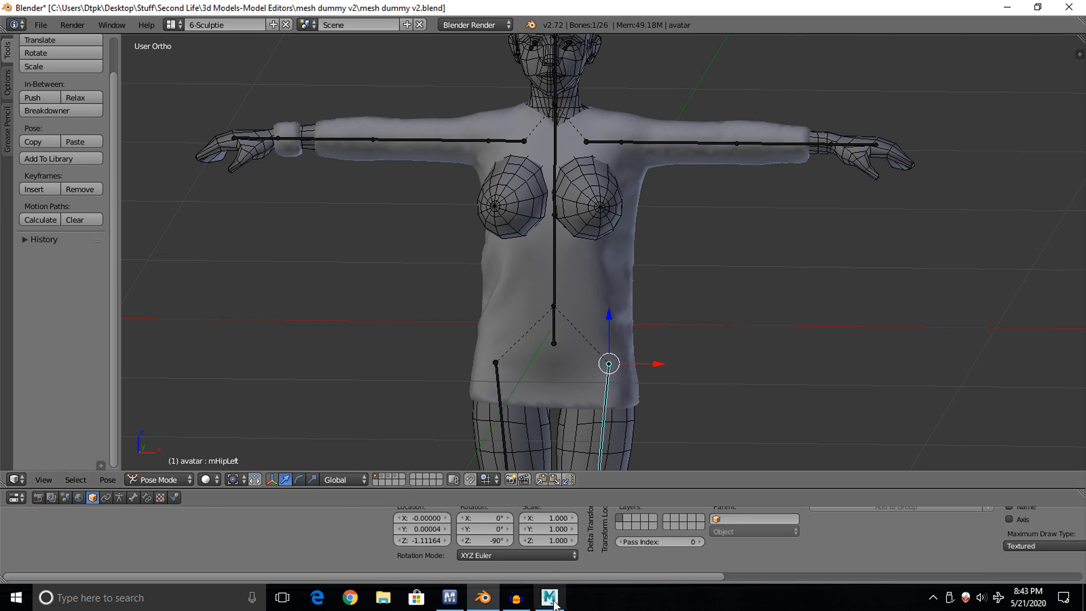
pyautogui.rightClick(507, 410)
pyautogui.press('r')
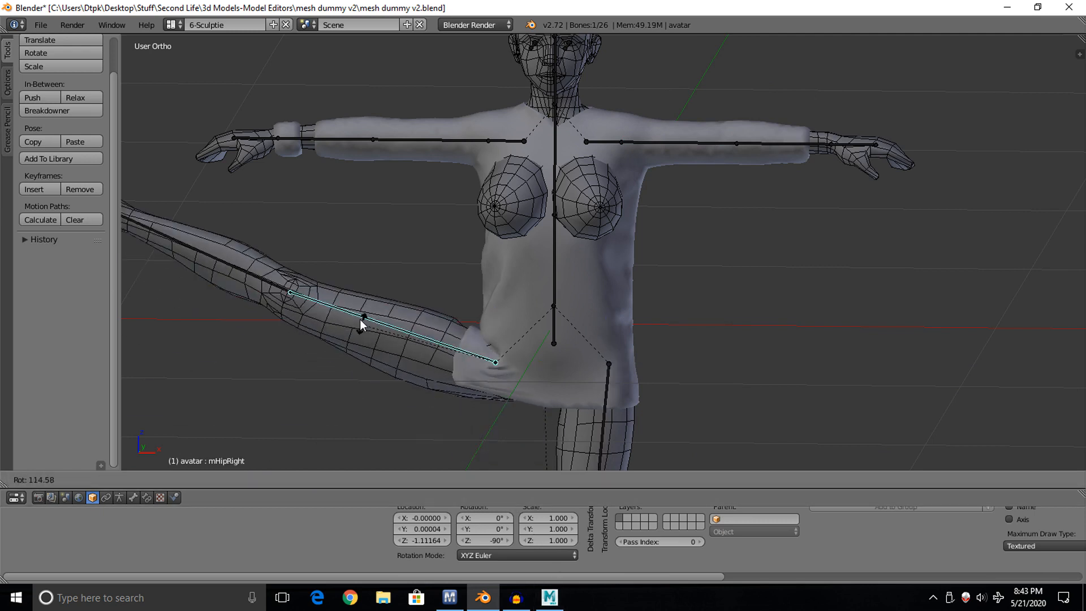
pyautogui.press('Escape')
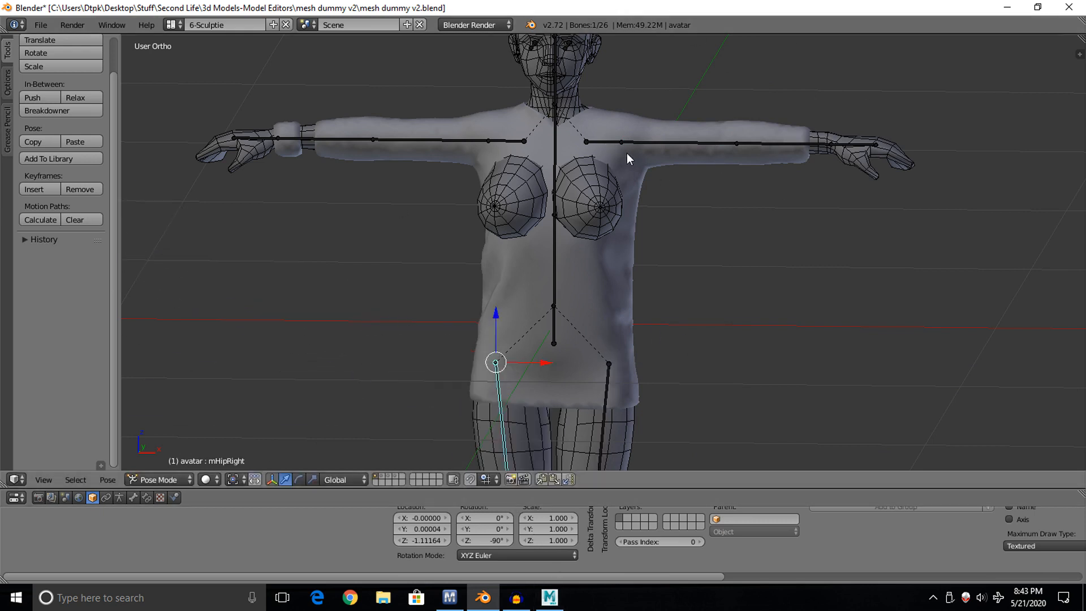
# Select the shirt again and start a Wavefront (.obj) export.
pyautogui.rightClick(682, 154)
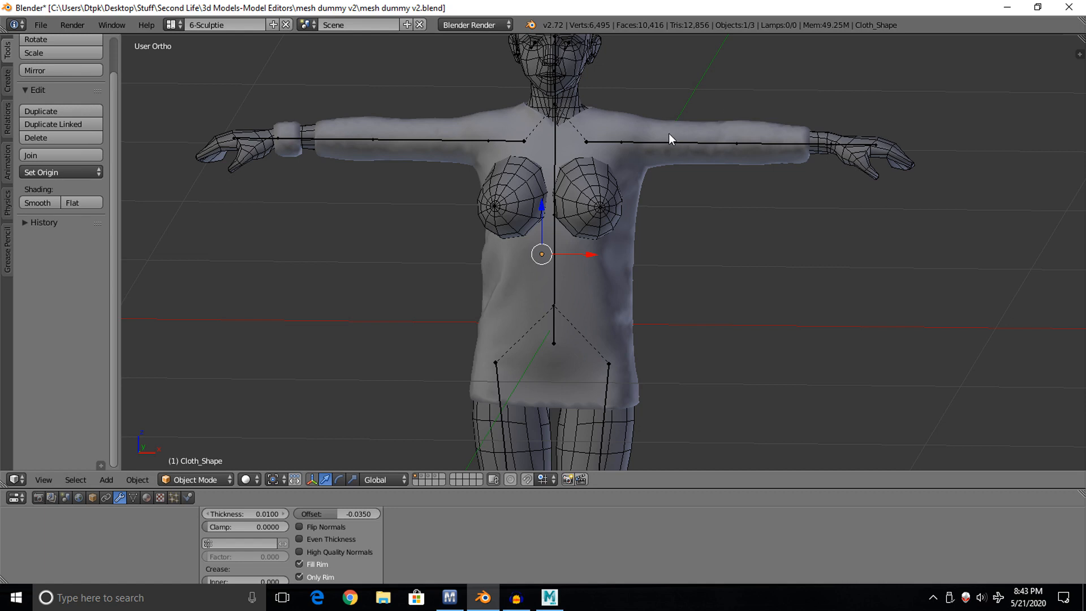
pyautogui.click(41, 25)
pyautogui.moveTo(142, 267)
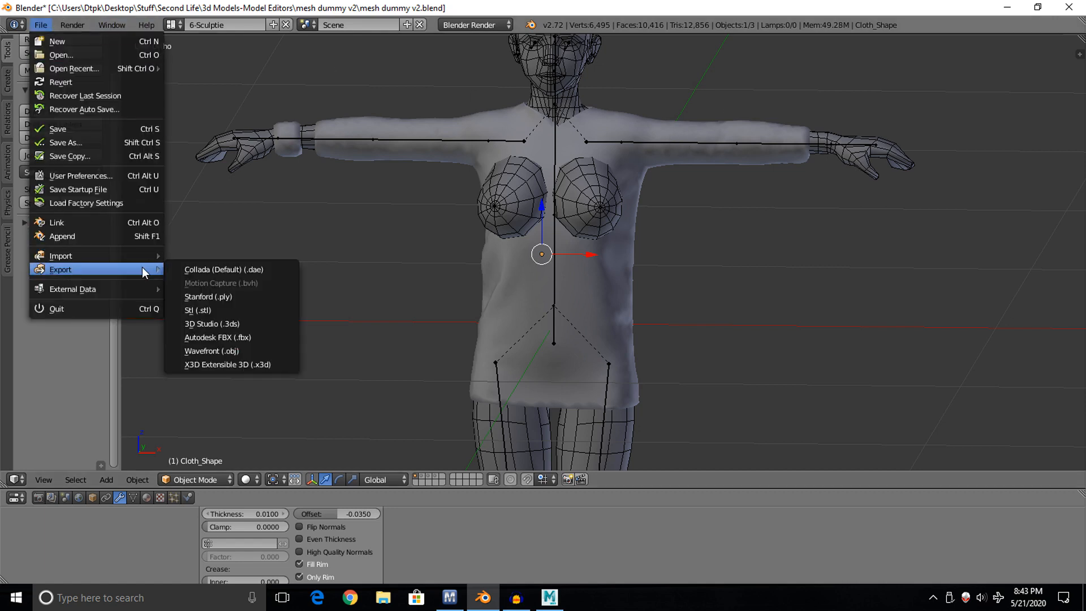
pyautogui.click(254, 351)
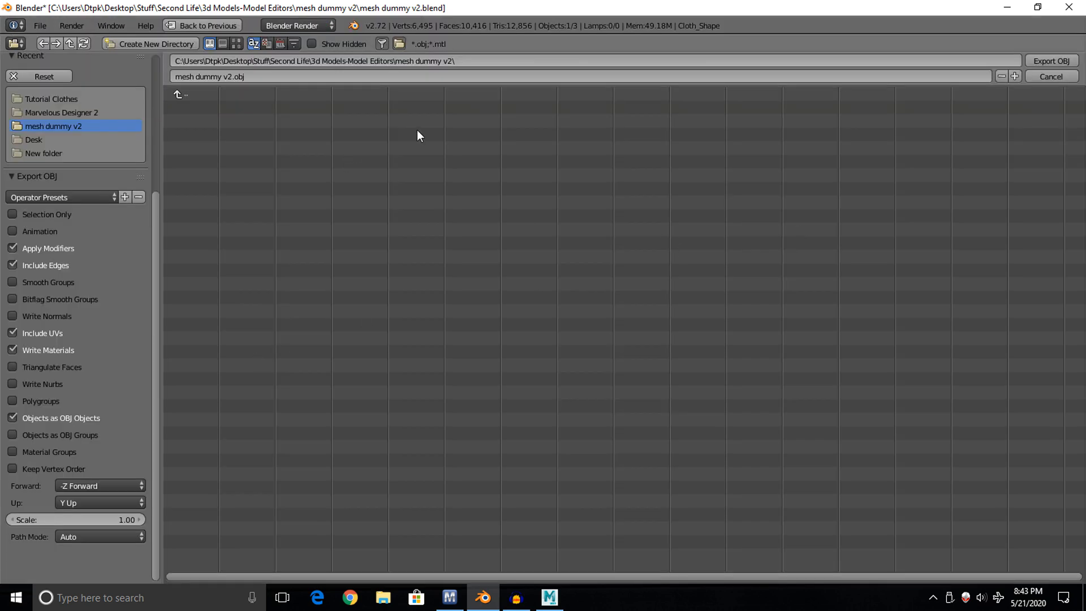
# Set the OBJ export location to the "Tutorial Clothes" folder inside Marvelous Designer 2.
pyautogui.click(501, 62)
pyautogui.write('C:\\Users\\Dtpk\\Desktop\\Stuff\\Second Life\\3d Models-Model Editors\\Marvelous Designer 2')
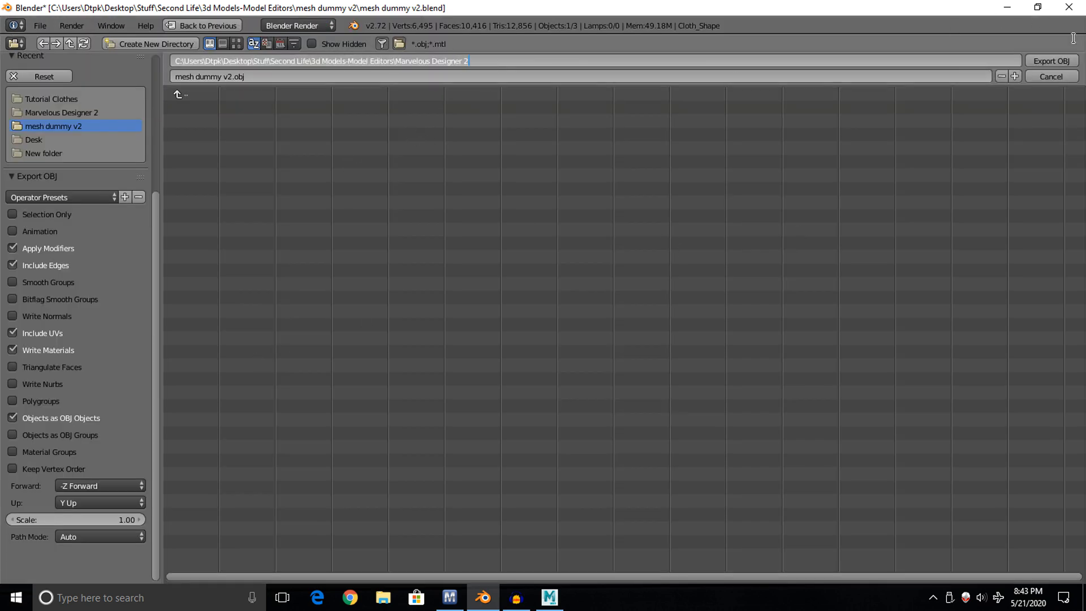
pyautogui.click(1066, 60)
pyautogui.click(217, 163)
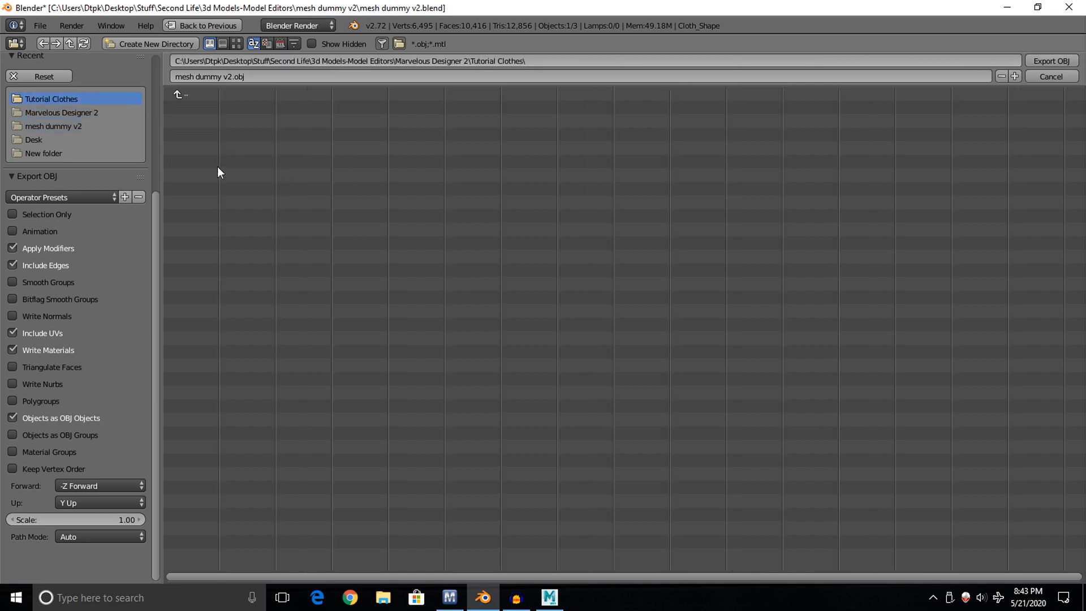
# Name the OBJ file "paint me", limit the export to the selection only, and export it.
pyautogui.click(251, 78)
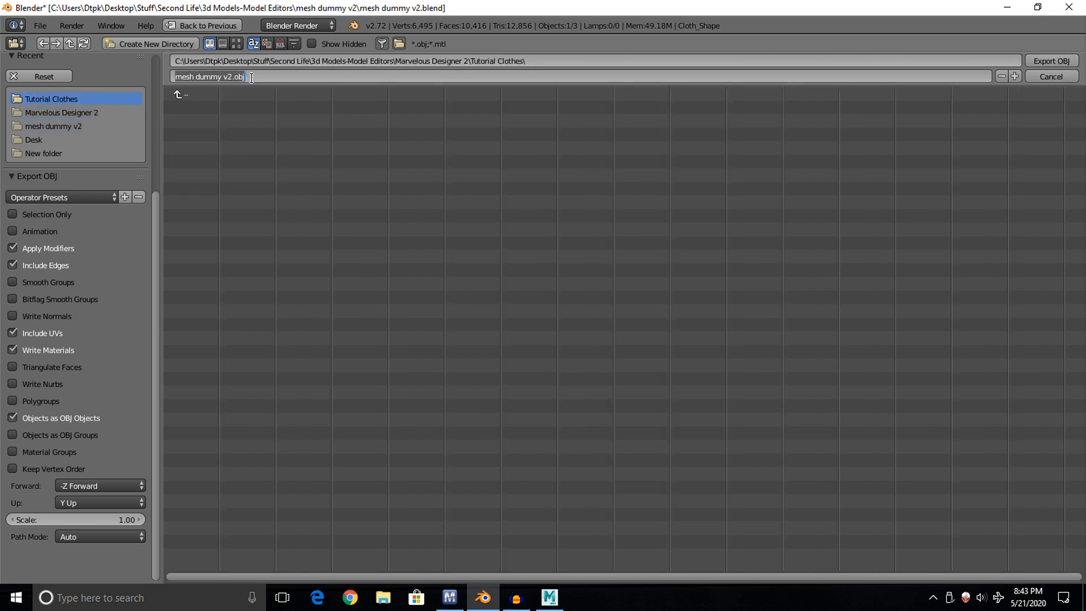
pyautogui.write('paint me')
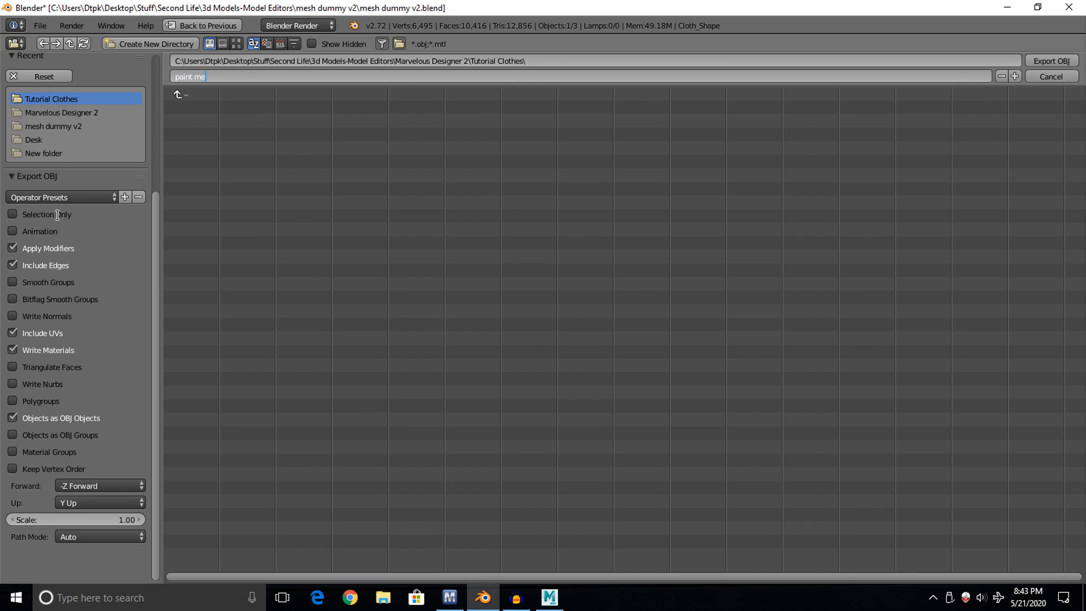
pyautogui.click(32, 213)
pyautogui.click(1059, 61)
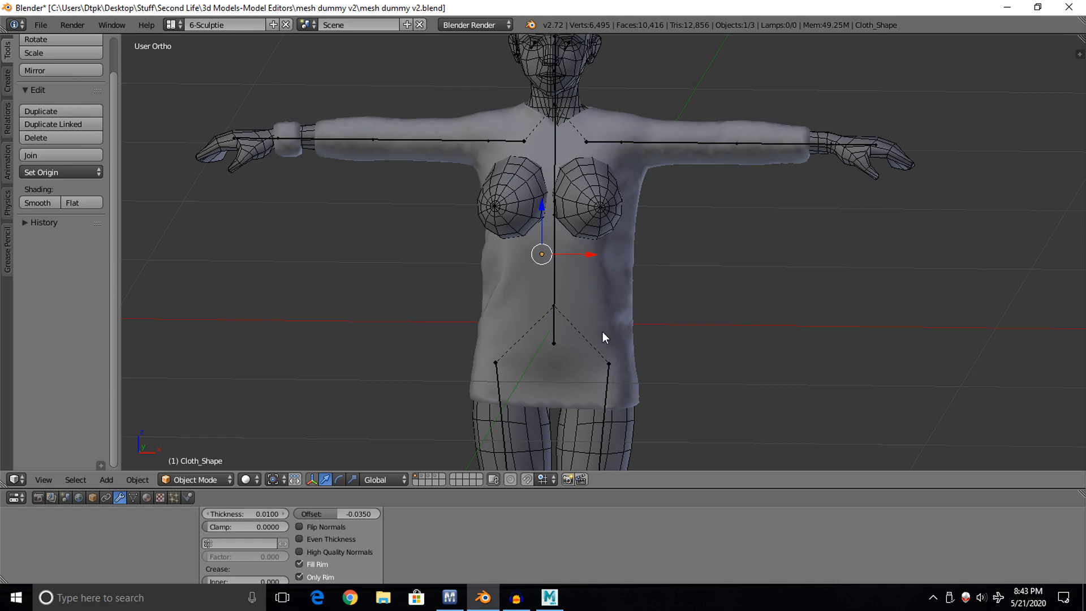
# Switch to Mudbox and show the Tutorial Clothes folder window beside its empty viewport, with the files displayed as medium icons.
pyautogui.click(550, 597)
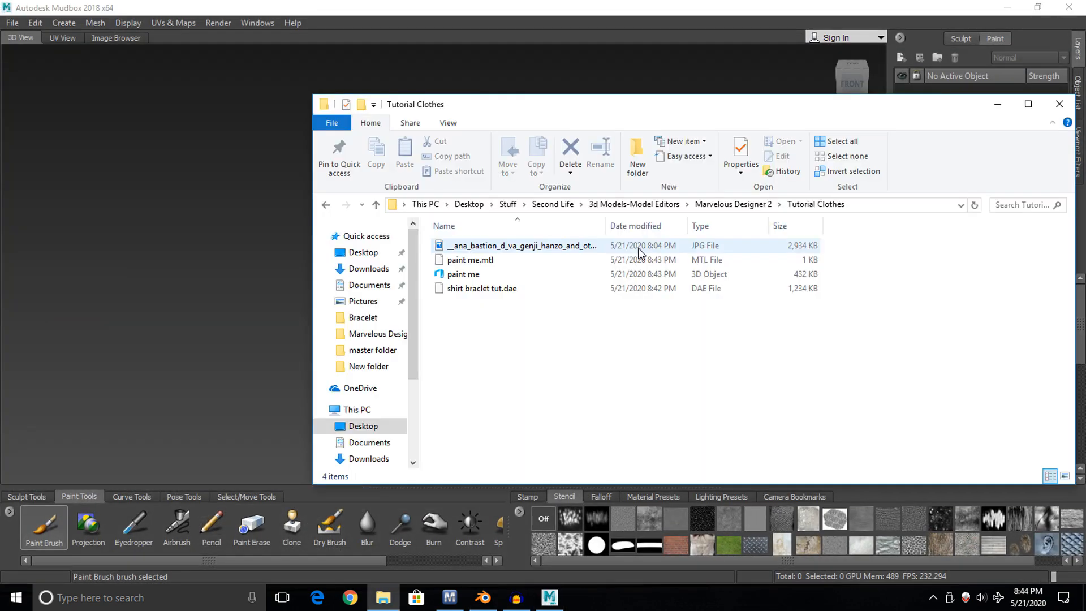
pyautogui.moveTo(662, 113); pyautogui.dragTo(769, 170)
pyautogui.click(557, 182)
pyautogui.click(572, 216)
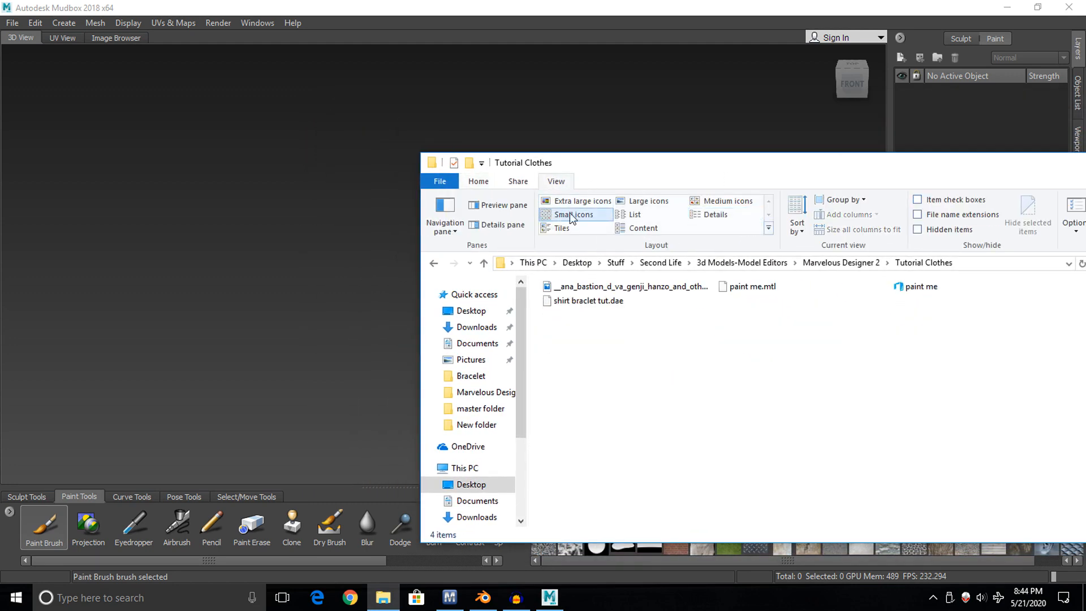
pyautogui.click(707, 201)
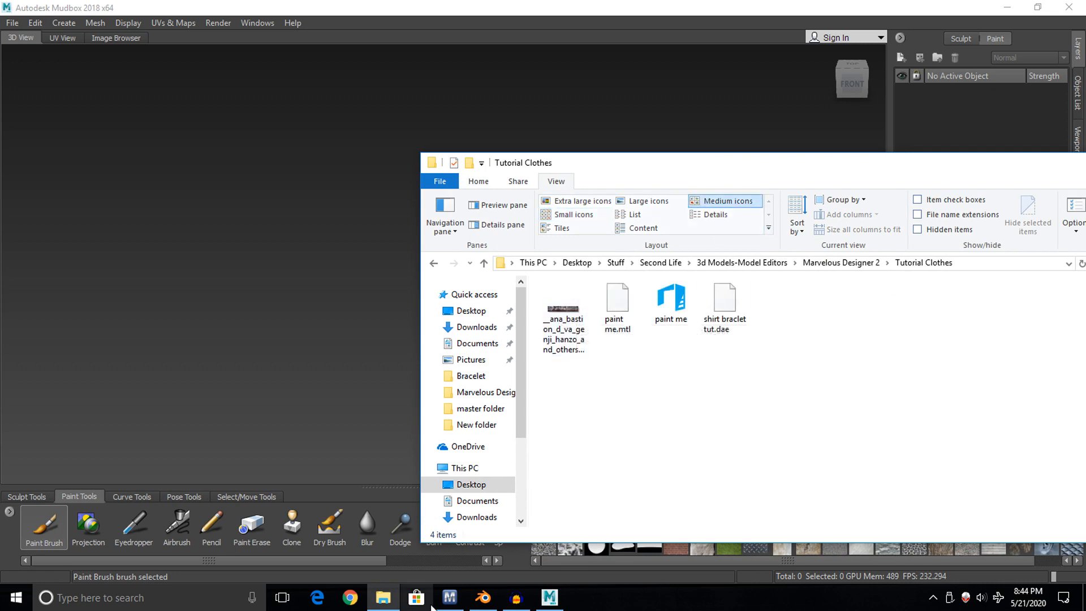
pyautogui.moveTo(449, 604)
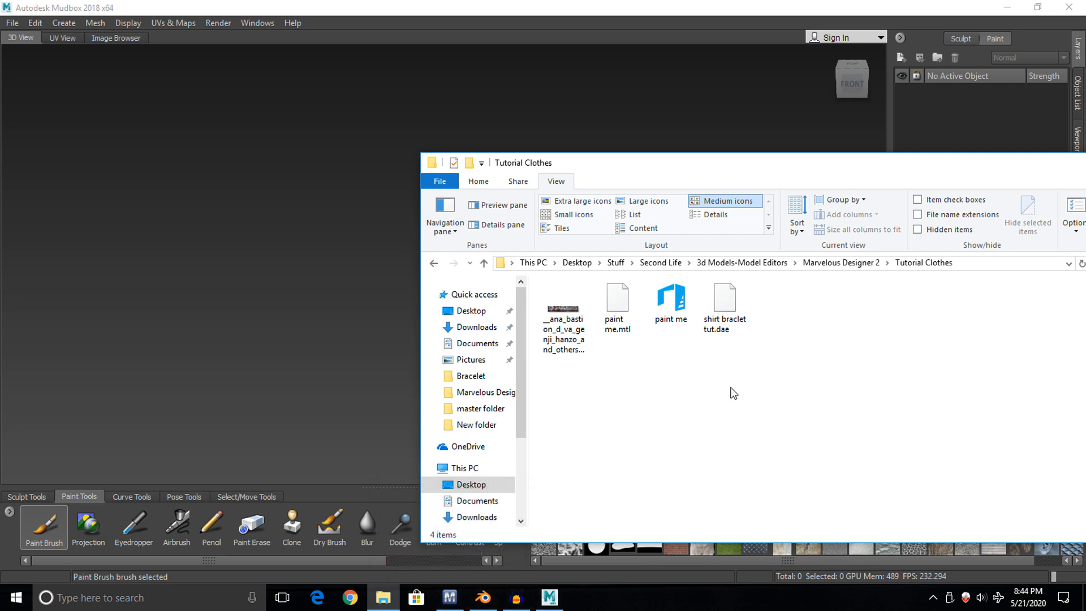
pyautogui.moveTo(441, 596)
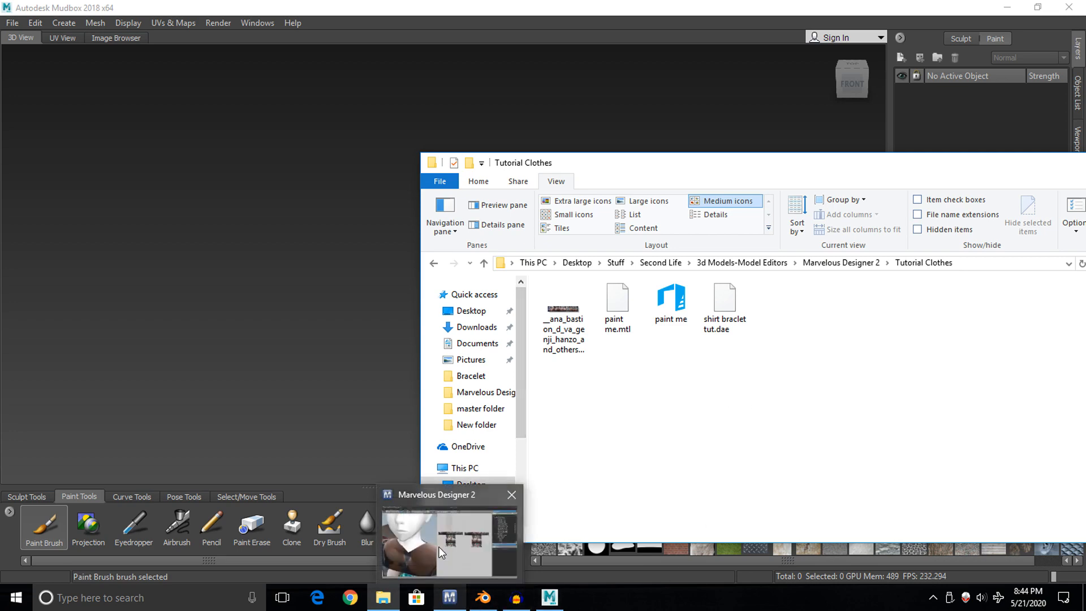
pyautogui.click(439, 547)
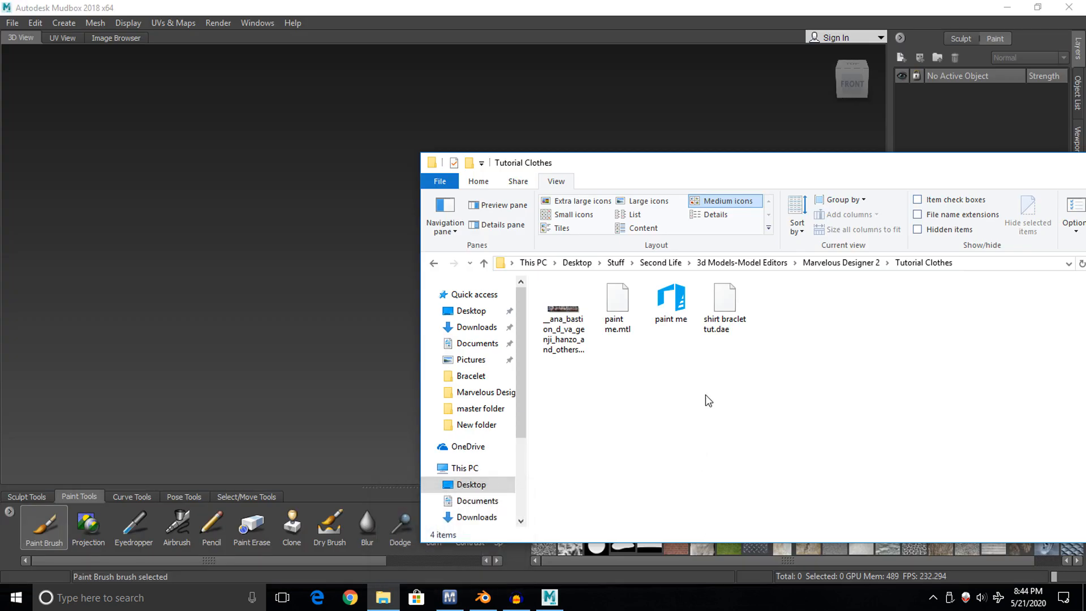
# Import the "paint me" model from the folder into the Mudbox scene, keeping the mesh despite its incomplete UV set.
pyautogui.click(672, 313)
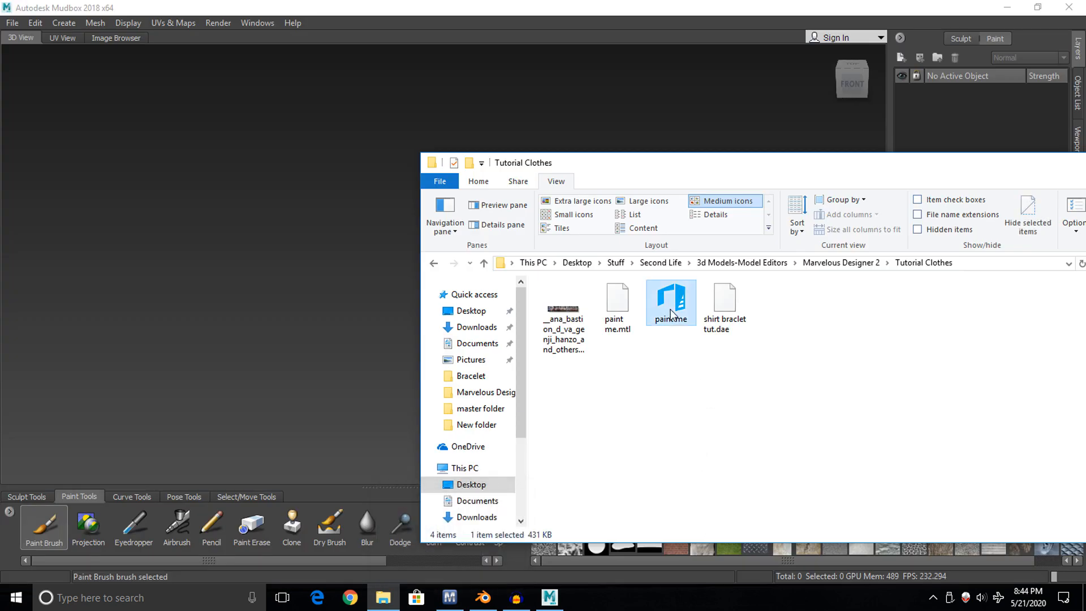
pyautogui.moveTo(679, 302)
pyautogui.mouseDown()
pyautogui.moveTo(686, 311)
pyautogui.moveTo(673, 321)
pyautogui.moveTo(518, 288)
pyautogui.moveTo(284, 195)
pyautogui.mouseUp()
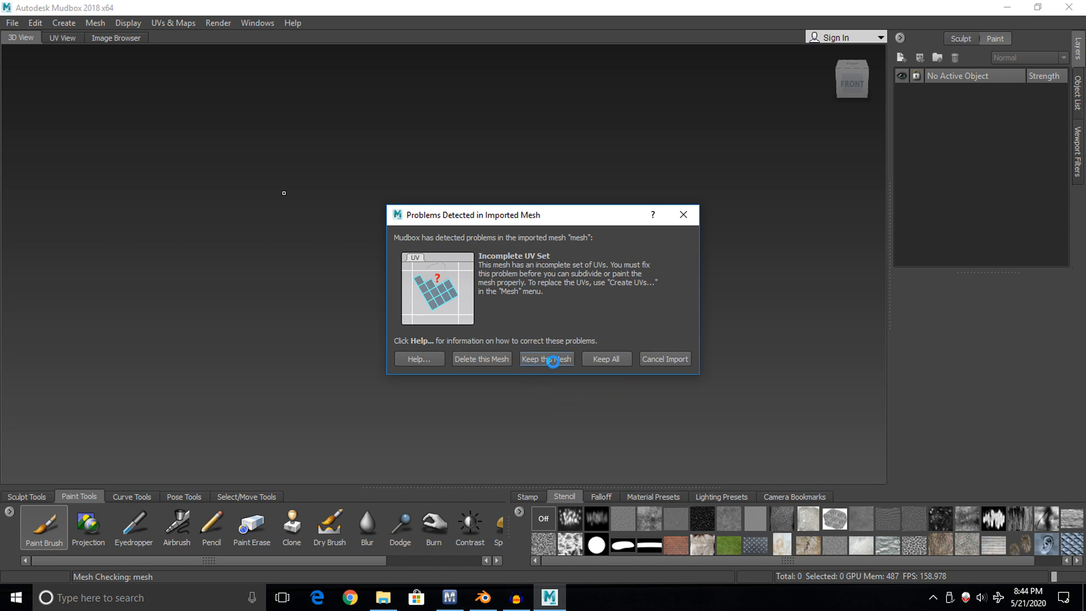
pyautogui.click(546, 359)
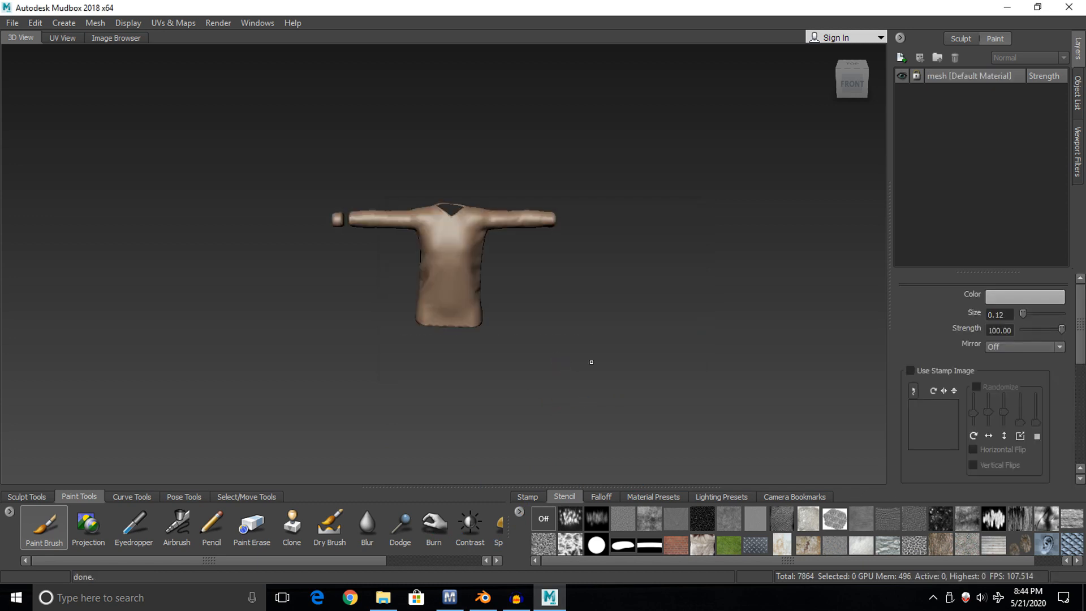
pyautogui.keyDown('alt'); pyautogui.moveTo(592, 362); pyautogui.dragTo(701, 356, button='right'); pyautogui.keyUp('alt')
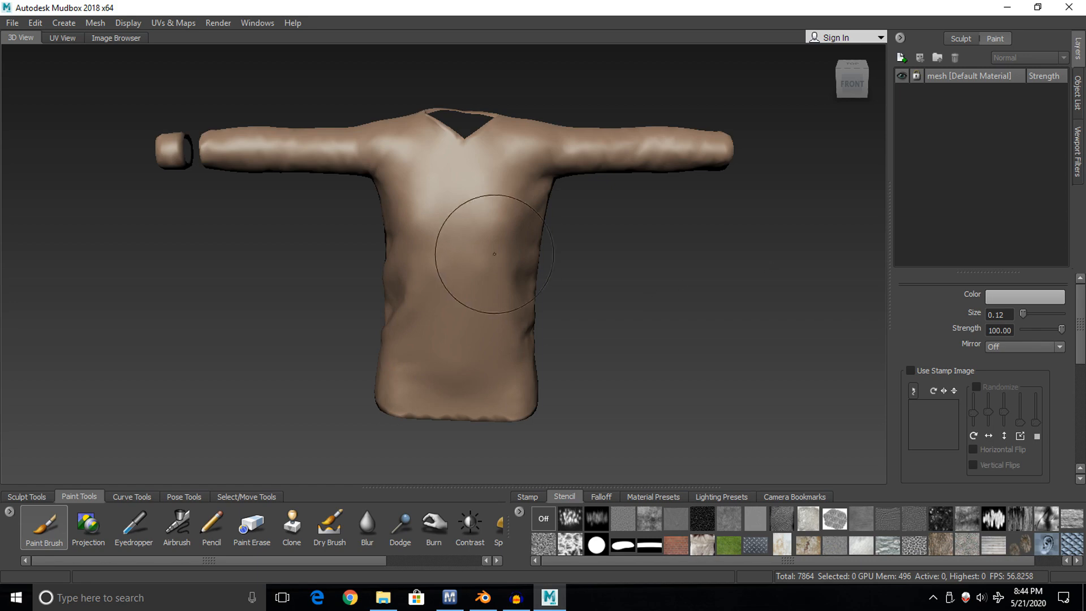
# Create a diffuse paint layer named "Paint Layer 1" for the shirt, size 2048, saved as TIFF [8 bit, RGBA].
pyautogui.click(451, 234)
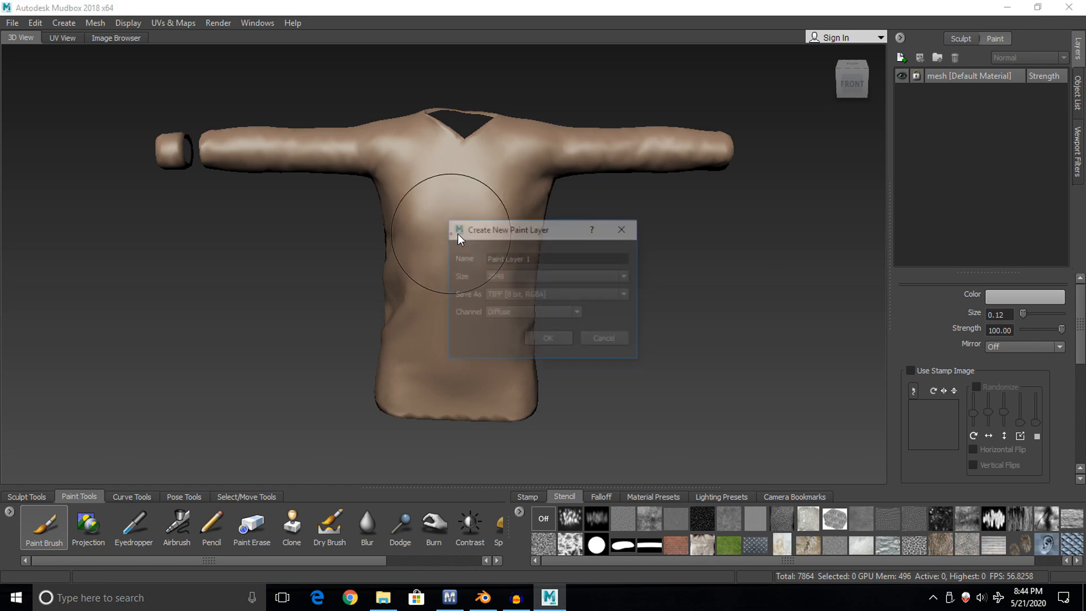
pyautogui.click(599, 339)
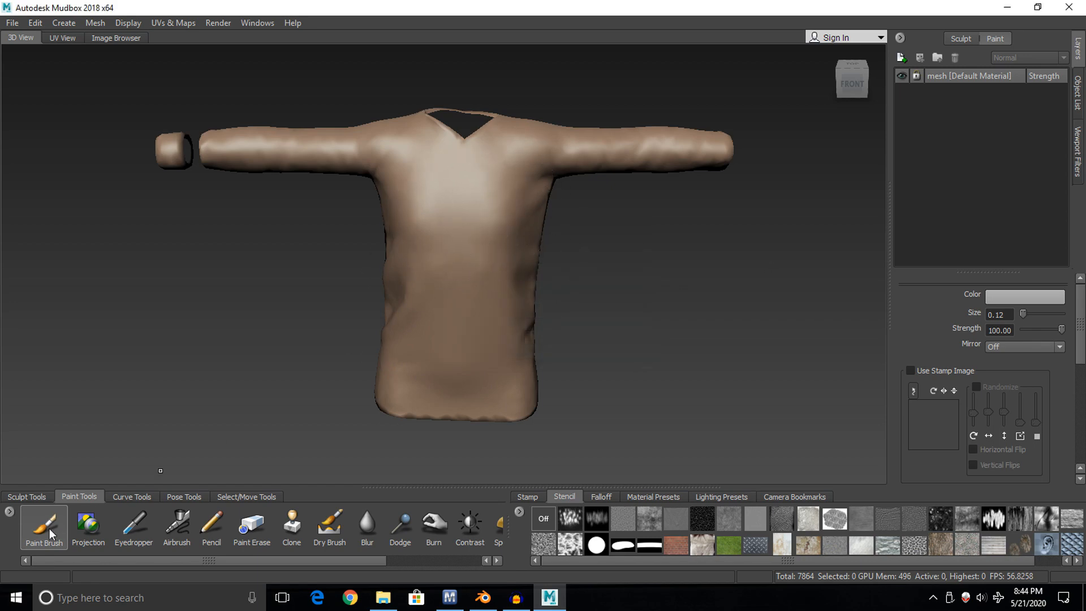
pyautogui.click(447, 196)
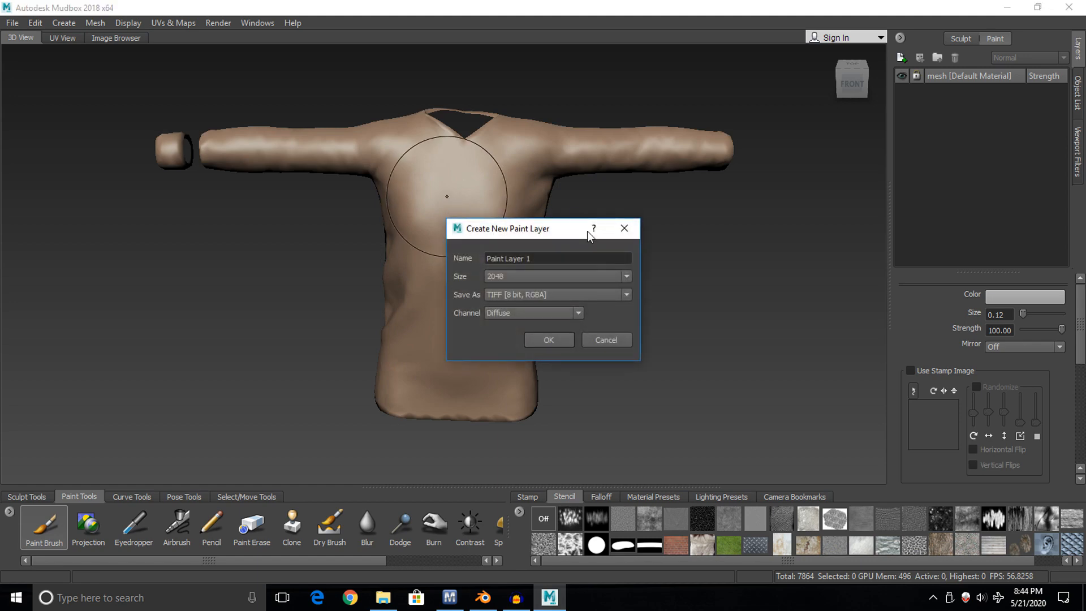
pyautogui.click(553, 340)
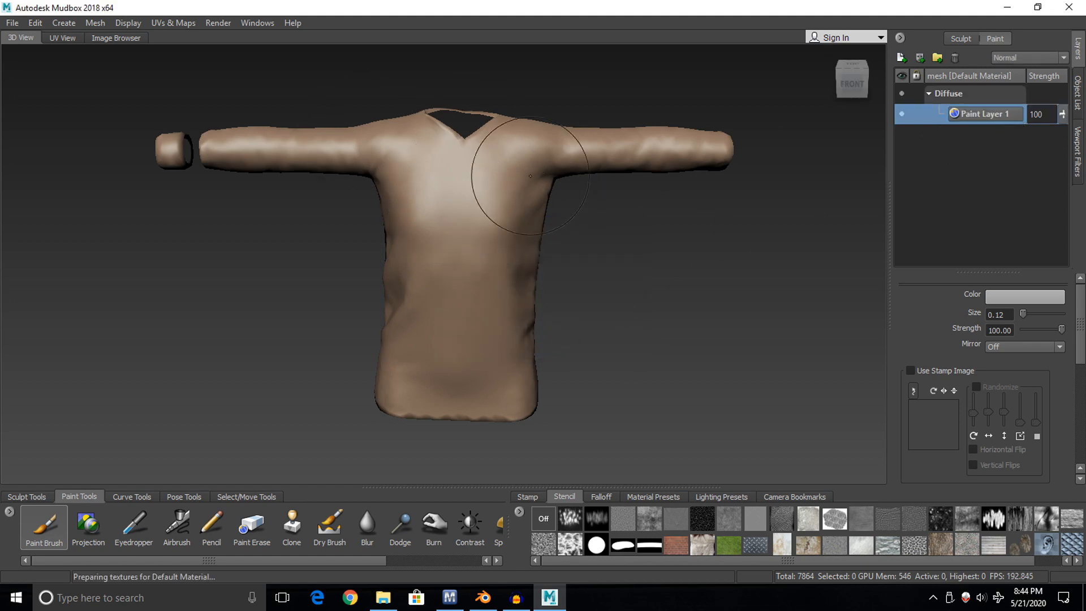
# Try painting the shirt's front with the Paint Brush in light grey and in black, undoing the strokes.
pyautogui.moveTo(449, 146); pyautogui.dragTo(445, 303)
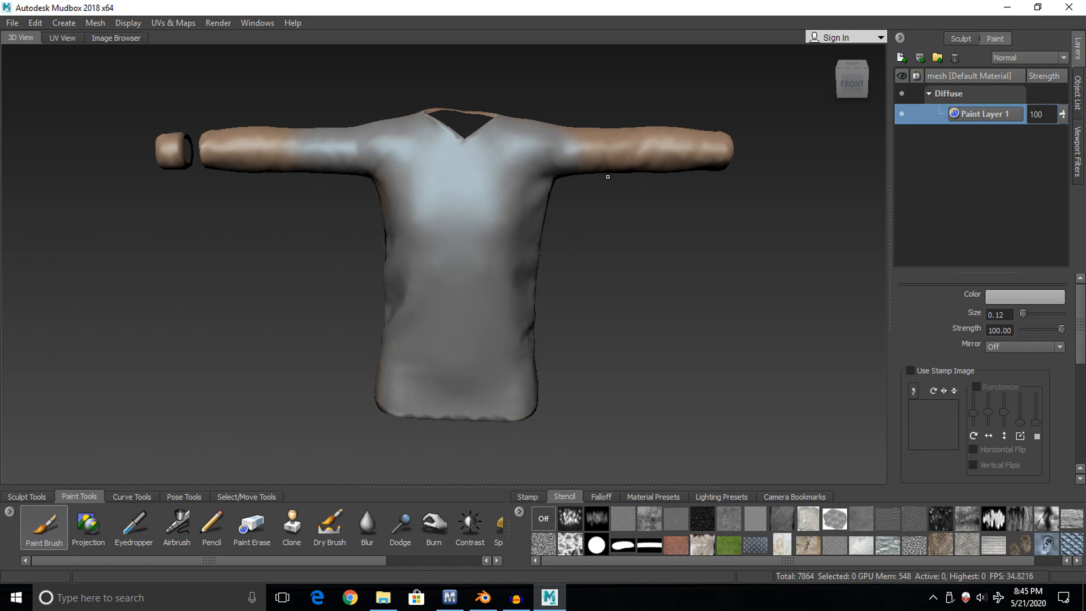
pyautogui.moveTo(607, 176)
pyautogui.mouseDown()
pyautogui.moveTo(629, 145)
pyautogui.moveTo(621, 135)
pyautogui.mouseUp()
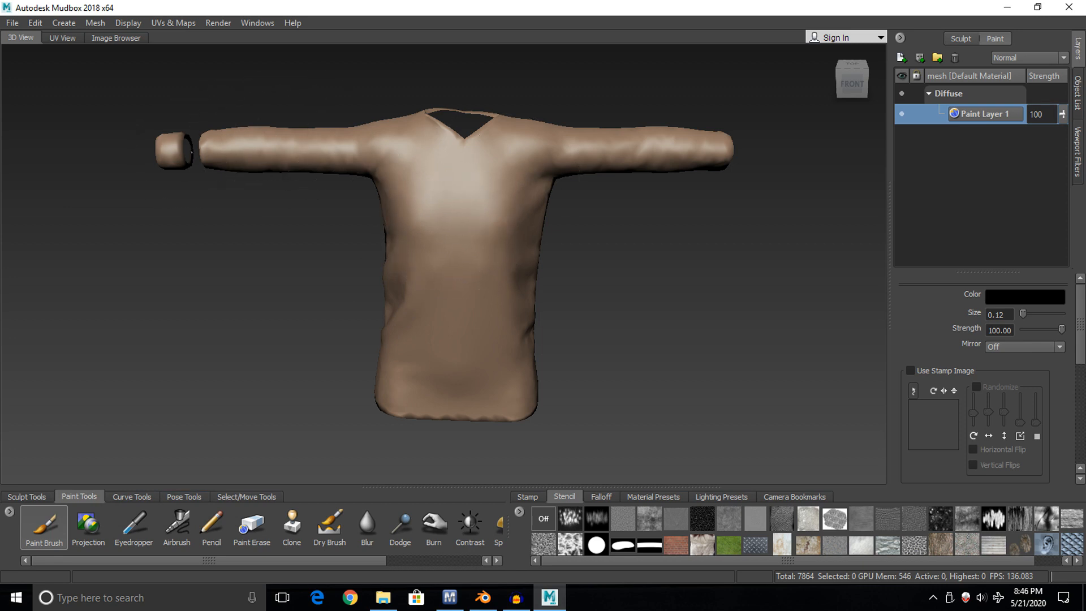
pyautogui.moveTo(215, 148)
pyautogui.mouseDown()
pyautogui.moveTo(616, 150)
pyautogui.moveTo(314, 148)
pyautogui.mouseUp()
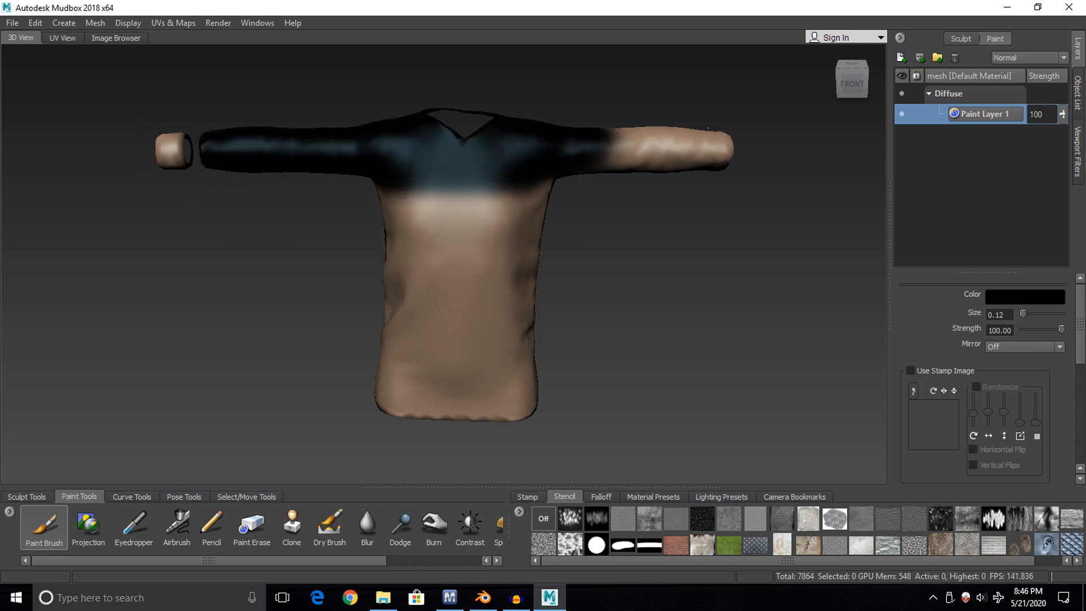
pyautogui.moveTo(708, 127); pyautogui.dragTo(677, 166)
pyautogui.hotkey('ctrl', 'z')
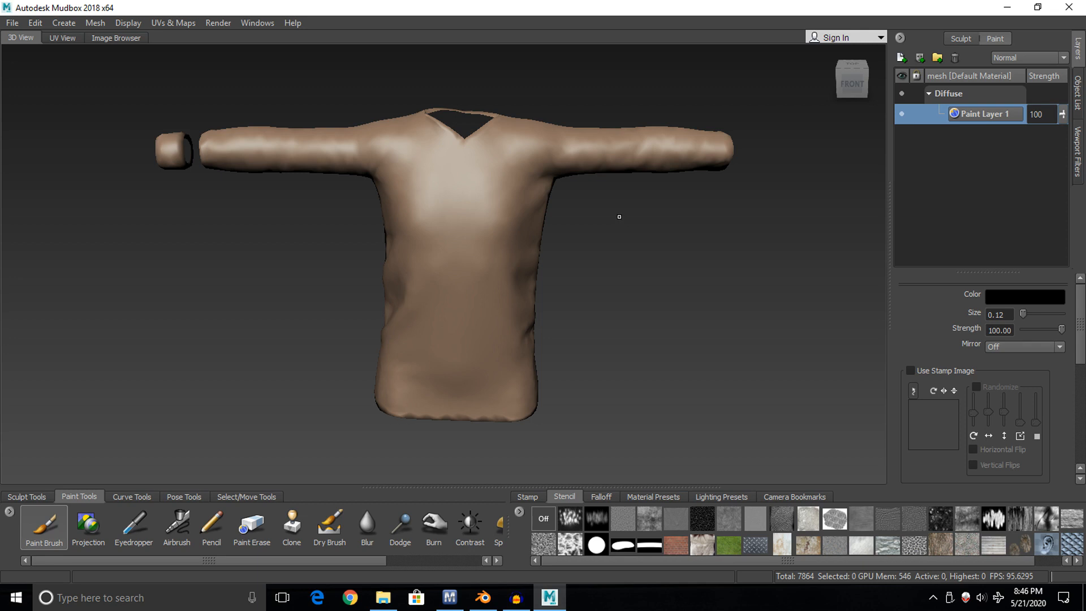
# Enlarge the paint brush to size 0.47 and paint the whole shirt and bracelet black, checking the back as well.
pyautogui.press('b')
pyautogui.moveTo(461, 226); pyautogui.dragTo(632, 226)
pyautogui.moveTo(309, 169)
pyautogui.mouseDown()
pyautogui.moveTo(334, 167)
pyautogui.moveTo(578, 241)
pyautogui.moveTo(447, 388)
pyautogui.moveTo(678, 153)
pyautogui.moveTo(843, 152)
pyautogui.mouseUp()
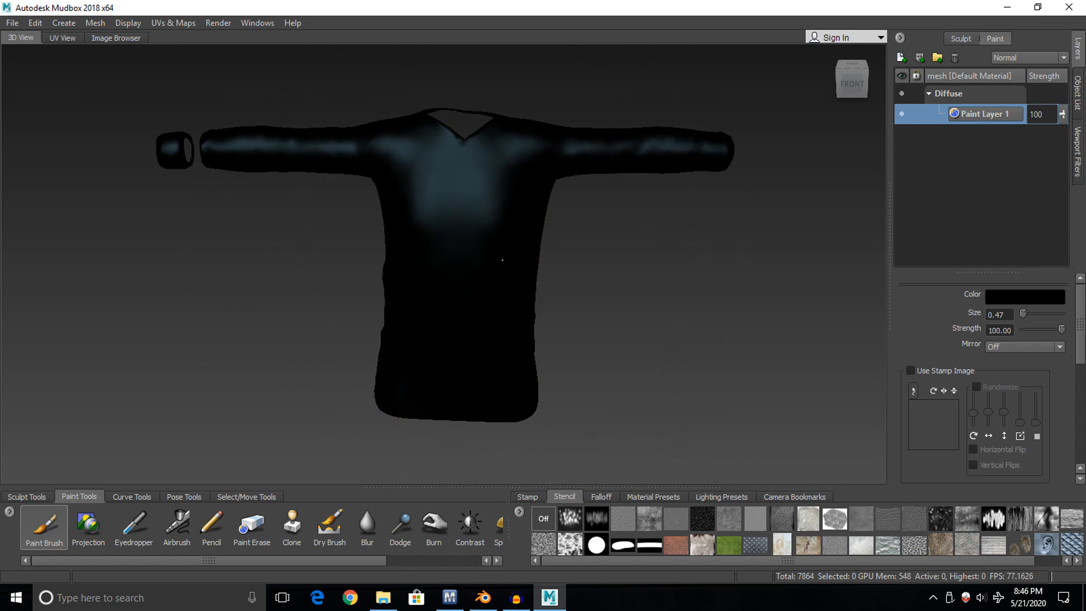
pyautogui.keyDown('alt'); pyautogui.moveTo(530, 235); pyautogui.dragTo(254, 194); pyautogui.keyUp('alt')
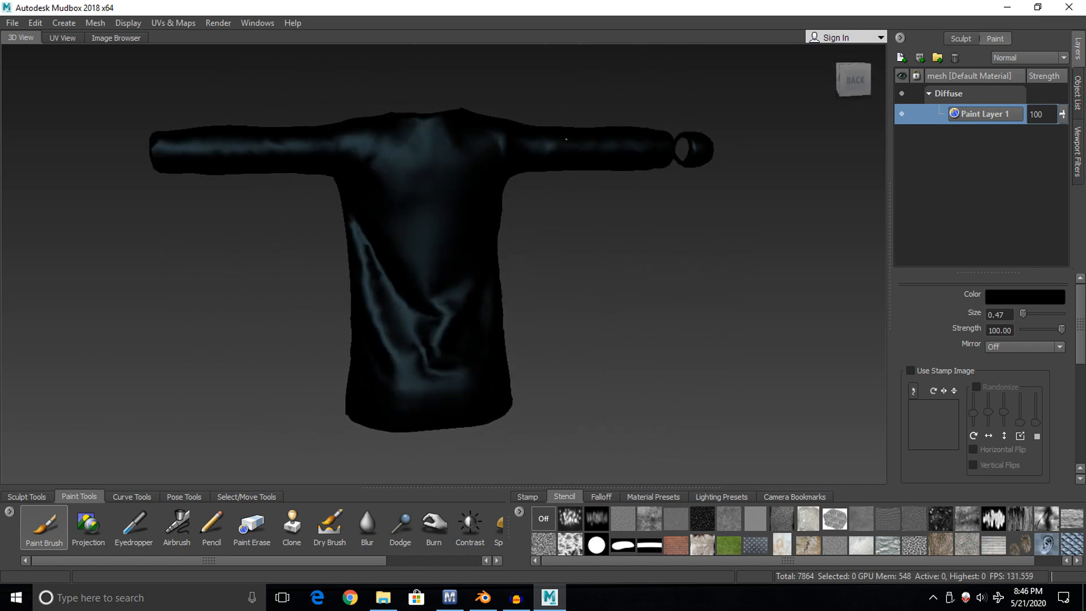
pyautogui.keyDown('alt'); pyautogui.moveTo(691, 297); pyautogui.dragTo(571, 209); pyautogui.keyUp('alt')
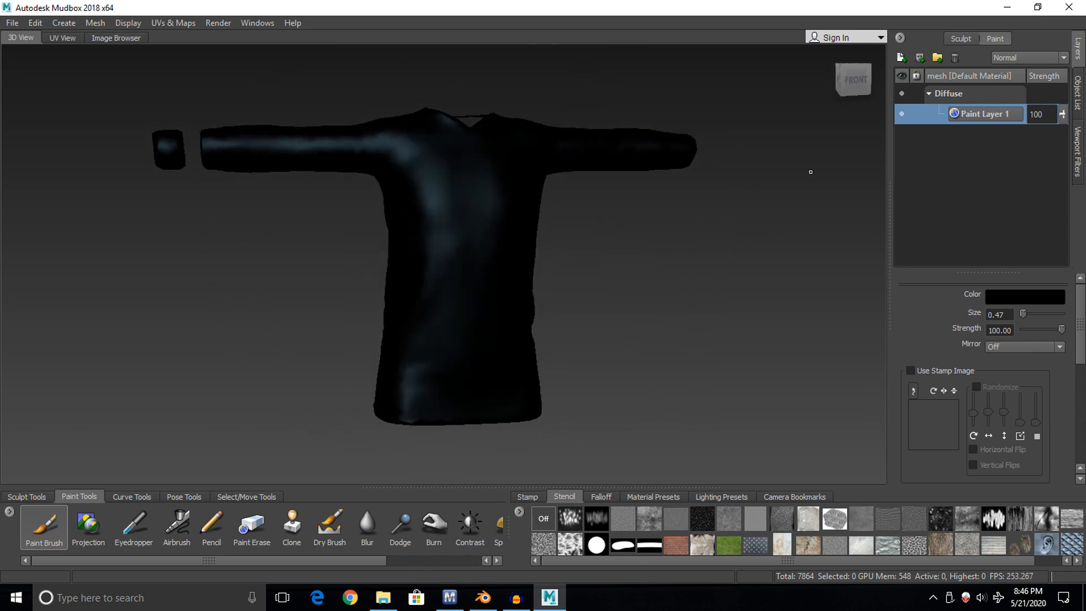
# Export Paint Layer 1 to the Tutorial Clothes folder as "finished texture" in PNG [8 bit, RGBA] format.
pyautogui.rightClick(956, 165)
pyautogui.click(922, 150)
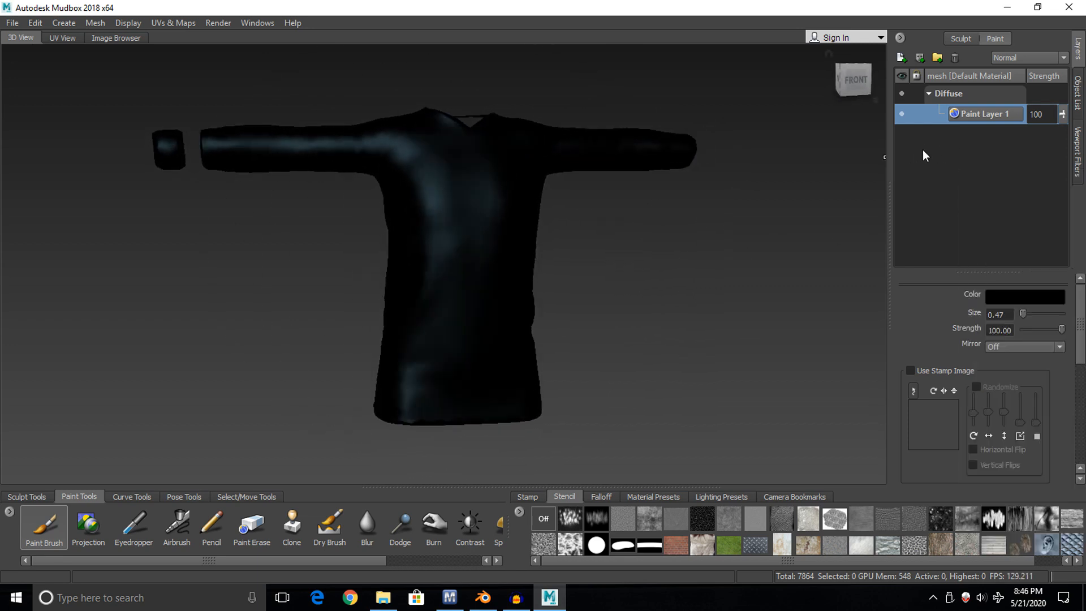
pyautogui.rightClick(953, 162)
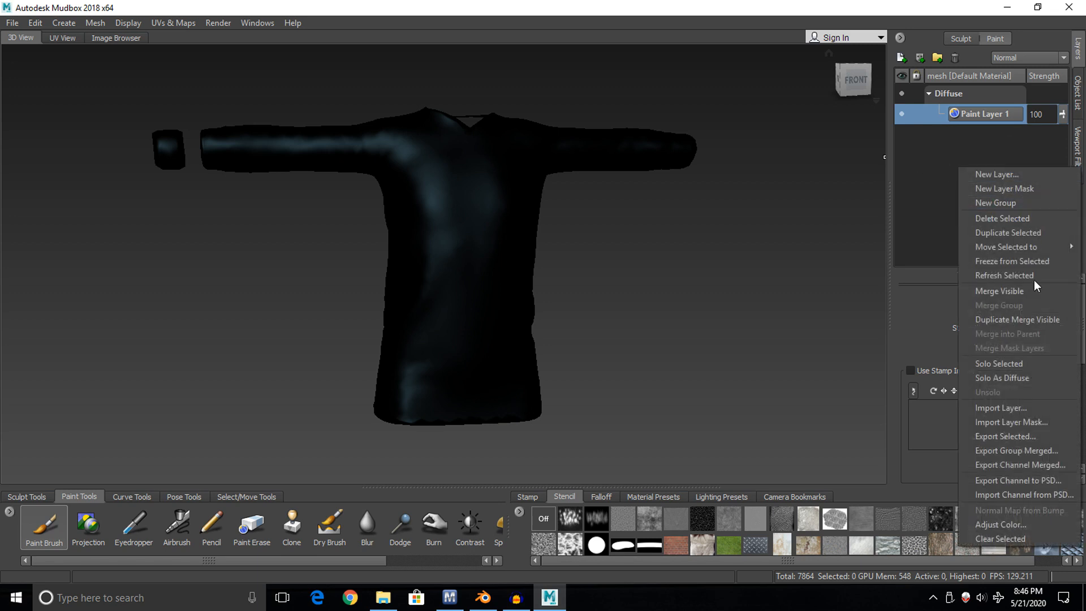
pyautogui.click(1055, 437)
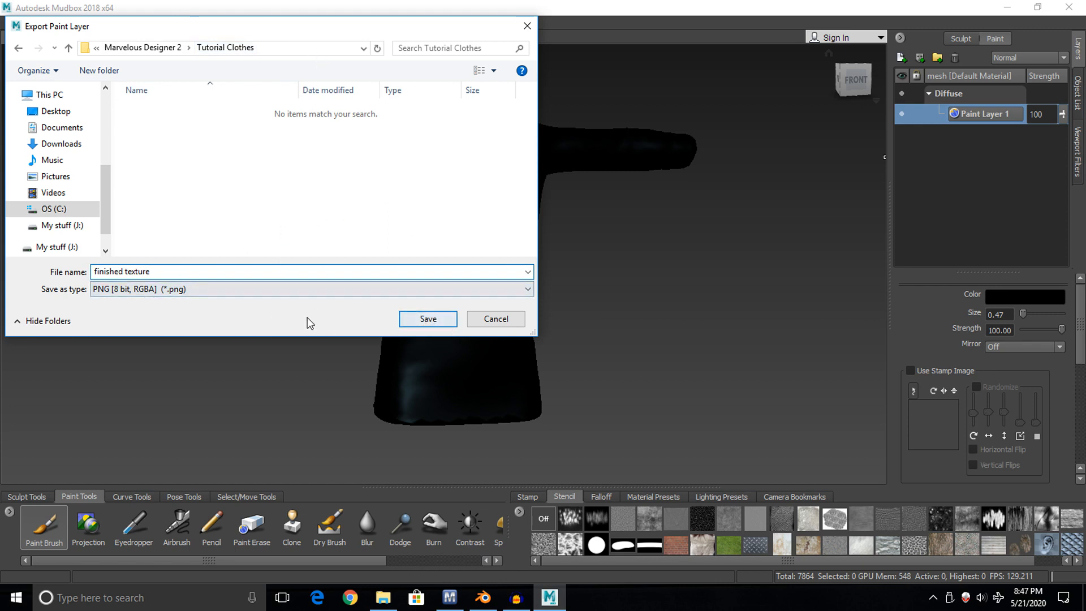
pyautogui.click(443, 322)
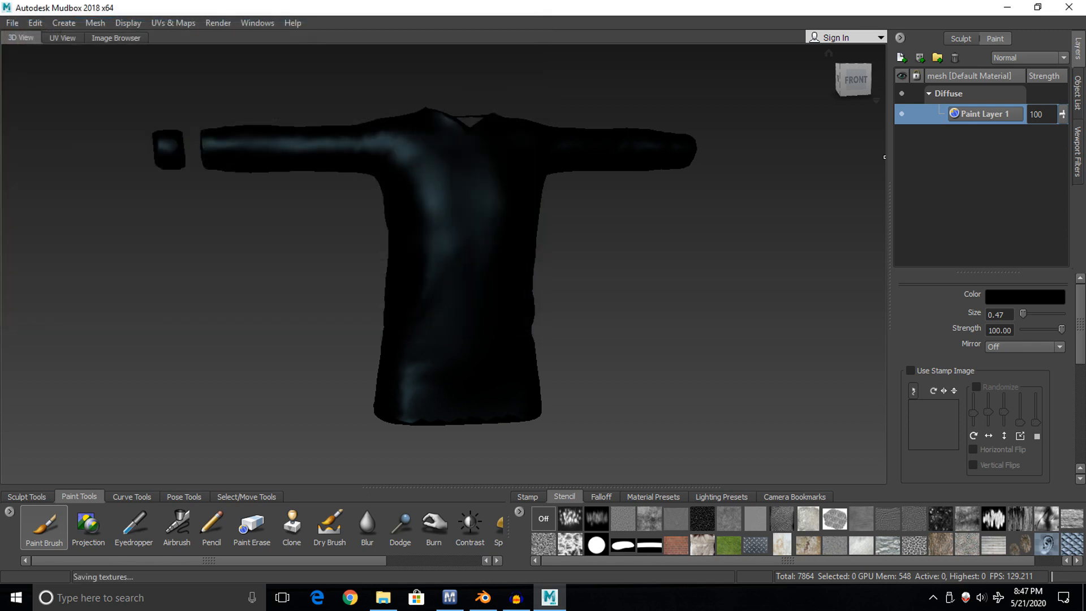
# Open the exported "finished texture" image from the Tutorial Clothes folder to inspect it, and close the viewer.
pyautogui.click(383, 597)
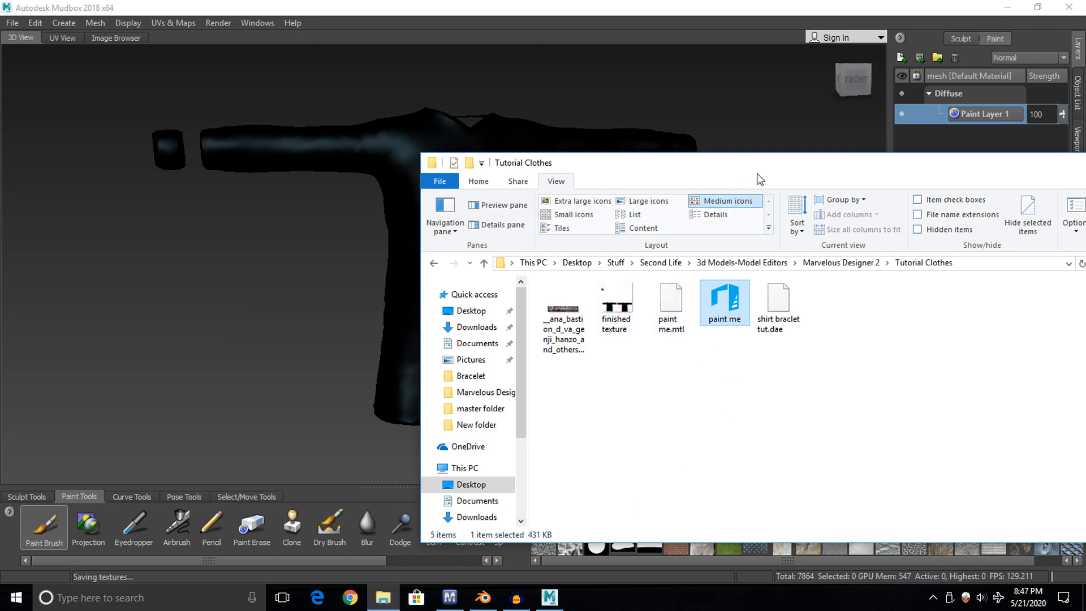
pyautogui.moveTo(760, 170); pyautogui.dragTo(556, 145)
pyautogui.doubleClick(413, 282)
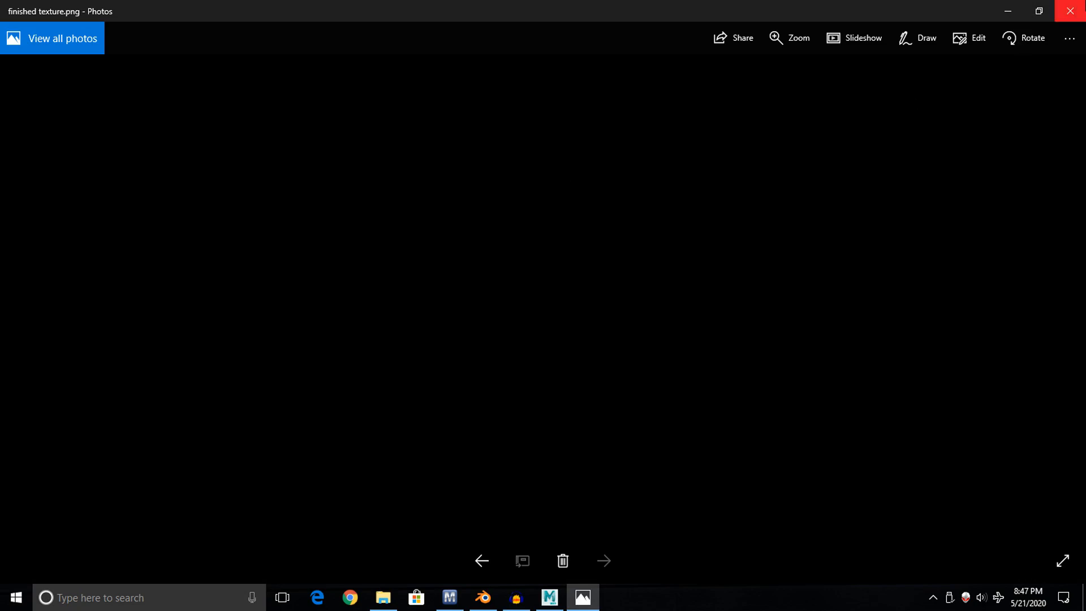
pyautogui.click(1070, 11)
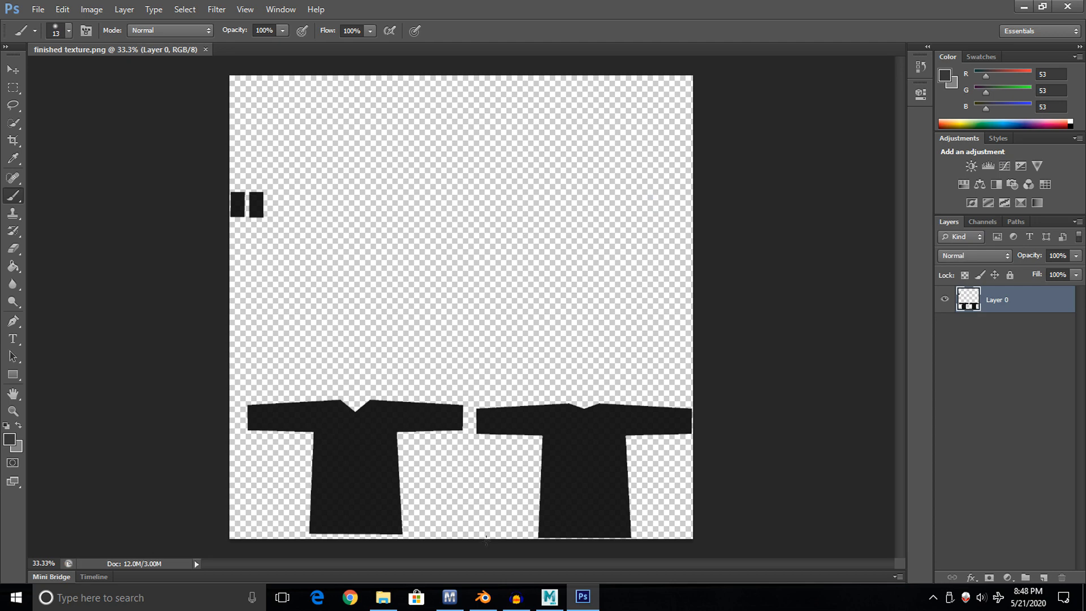
# Switch to Marvelous Designer and examine the layout of all the shirt and bracelet pieces in the 2D pattern view.
pyautogui.click(450, 597)
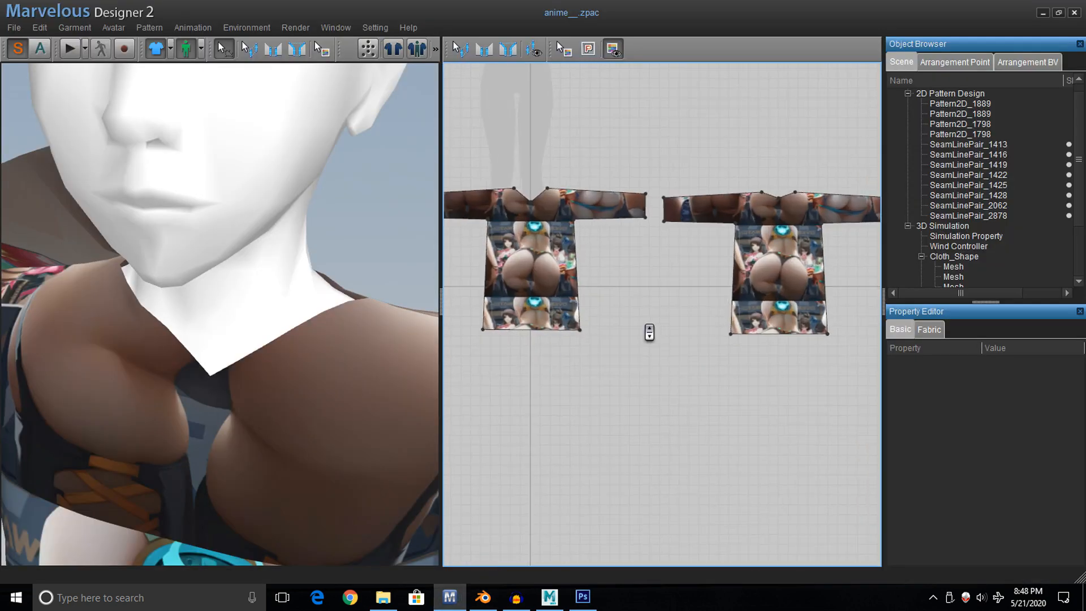
pyautogui.scroll(-3, 649, 332)
pyautogui.moveTo(630, 197); pyautogui.dragTo(644, 284, button='middle')
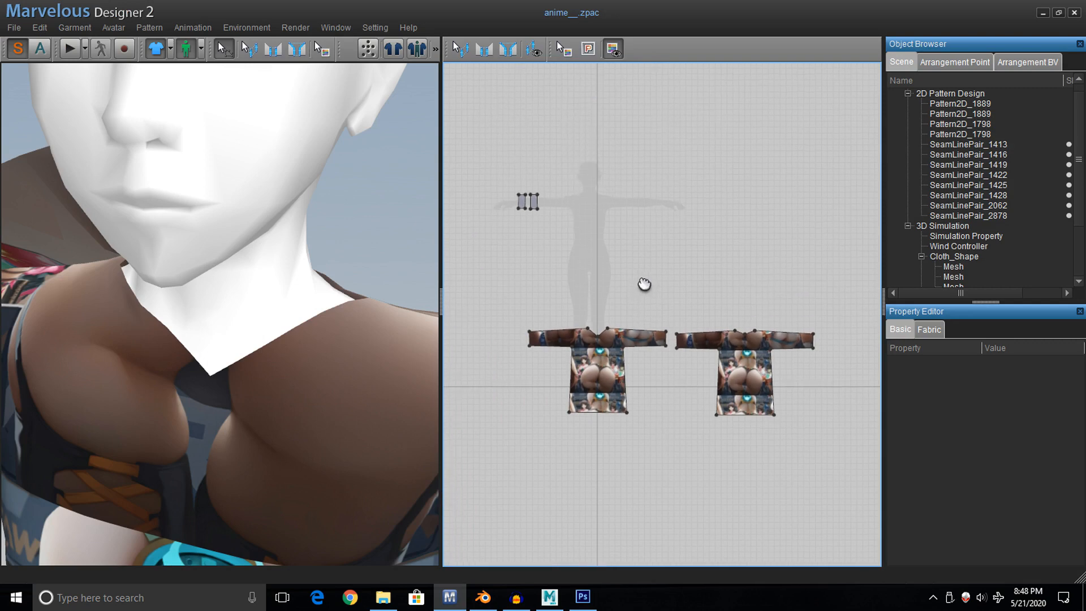
# Select both bracelet pieces in the 2D pattern view for comparison, and switch to Photoshop with the finished texture.
pyautogui.scroll(1, 645, 284)
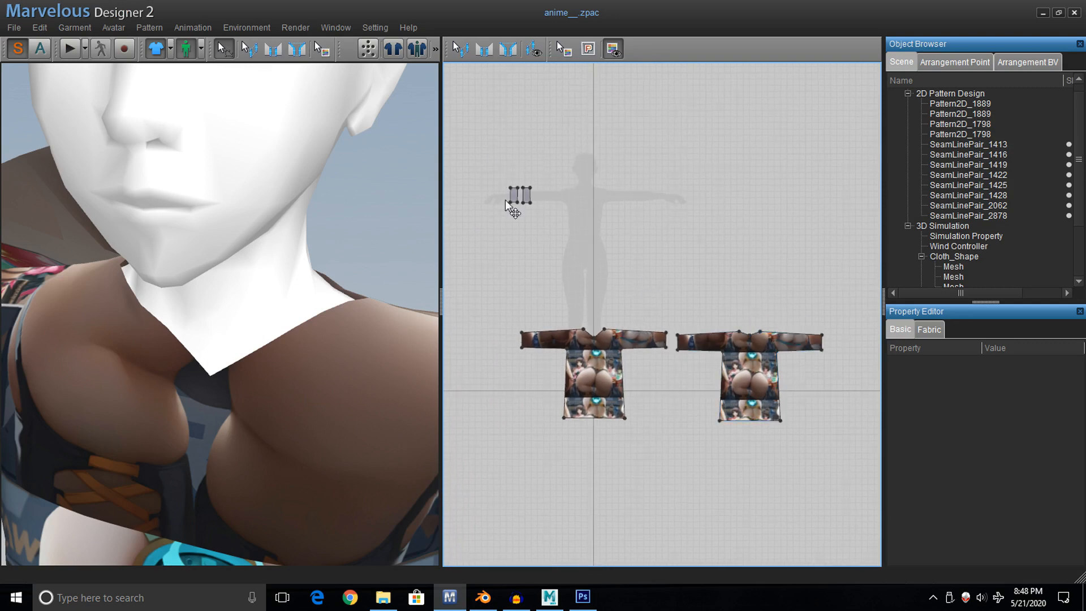
pyautogui.moveTo(504, 173); pyautogui.dragTo(608, 246)
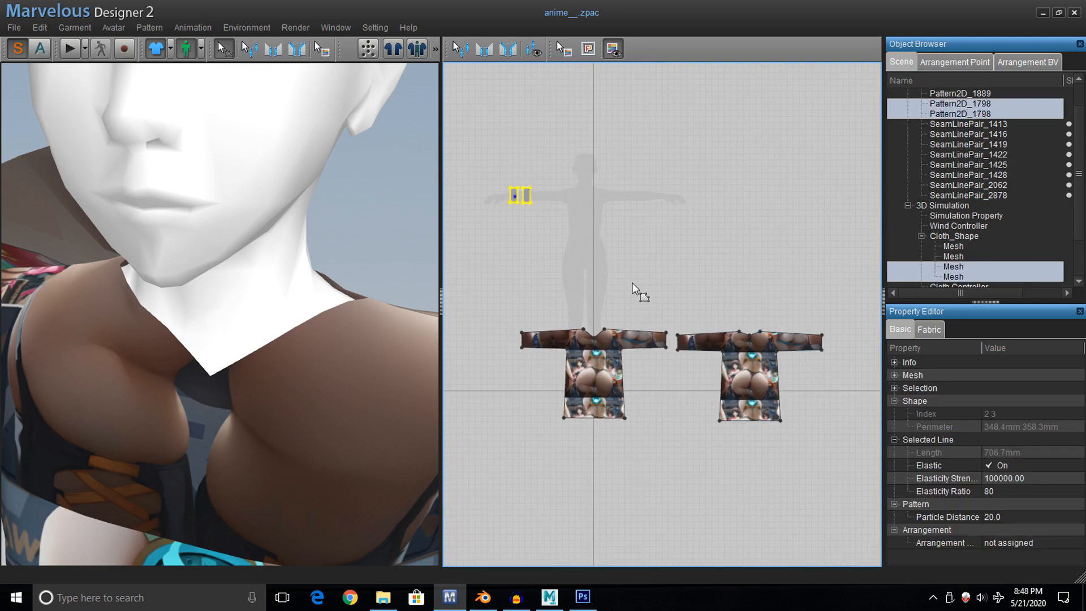
pyautogui.click(583, 597)
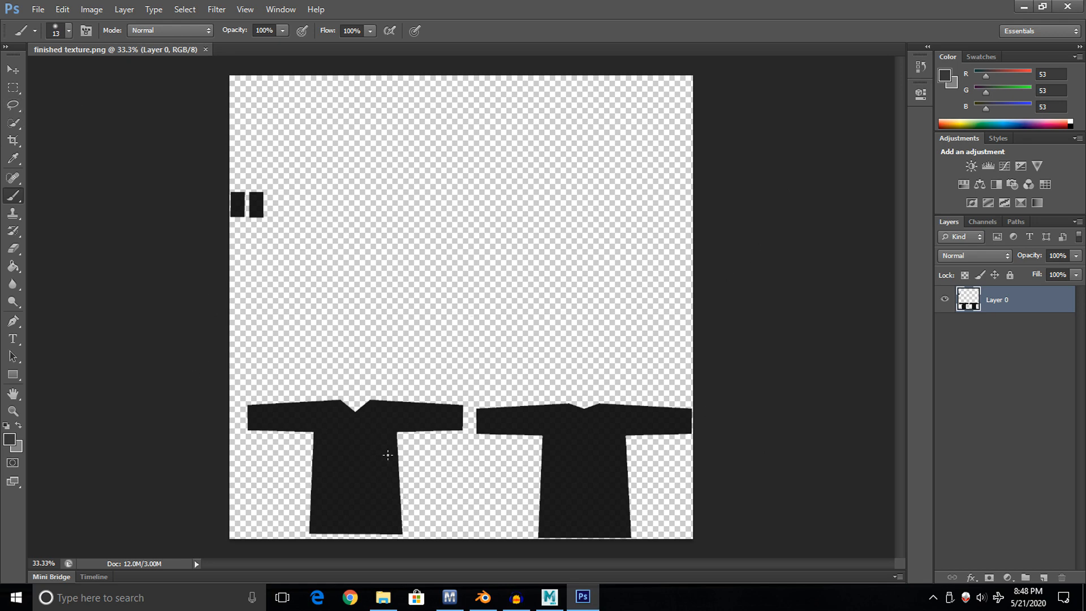
# Examine the painted edges of the front and back shirt pieces up close in the finished texture.
pyautogui.keyDown('alt'); pyautogui.scroll(5, 359, 485); pyautogui.keyUp('alt')
pyautogui.moveTo(360, 486); pyautogui.dragTo(727, 391)
pyautogui.moveTo(376, 209); pyautogui.dragTo(525, 481)
pyautogui.moveTo(549, 242); pyautogui.dragTo(223, 412)
pyautogui.moveTo(679, 264)
pyautogui.mouseDown()
pyautogui.moveTo(548, 287)
pyautogui.moveTo(282, 294)
pyautogui.mouseUp()
pyautogui.moveTo(735, 276); pyautogui.dragTo(296, 268)
pyautogui.moveTo(610, 283); pyautogui.dragTo(515, 285)
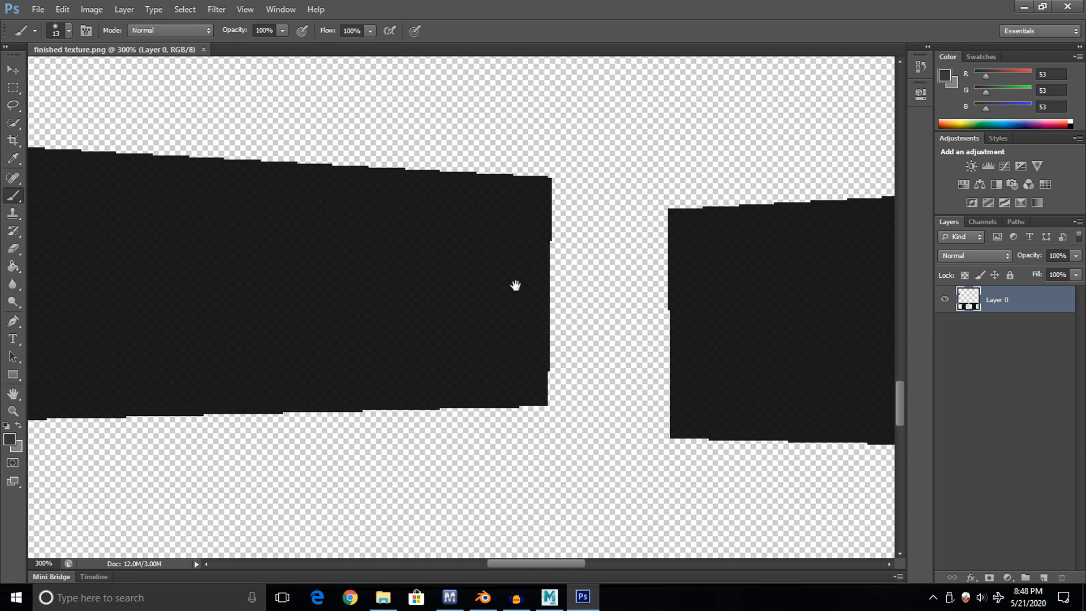
pyautogui.moveTo(712, 283); pyautogui.dragTo(238, 271)
pyautogui.moveTo(706, 276)
pyautogui.mouseDown()
pyautogui.moveTo(355, 238)
pyautogui.moveTo(258, 311)
pyautogui.mouseUp()
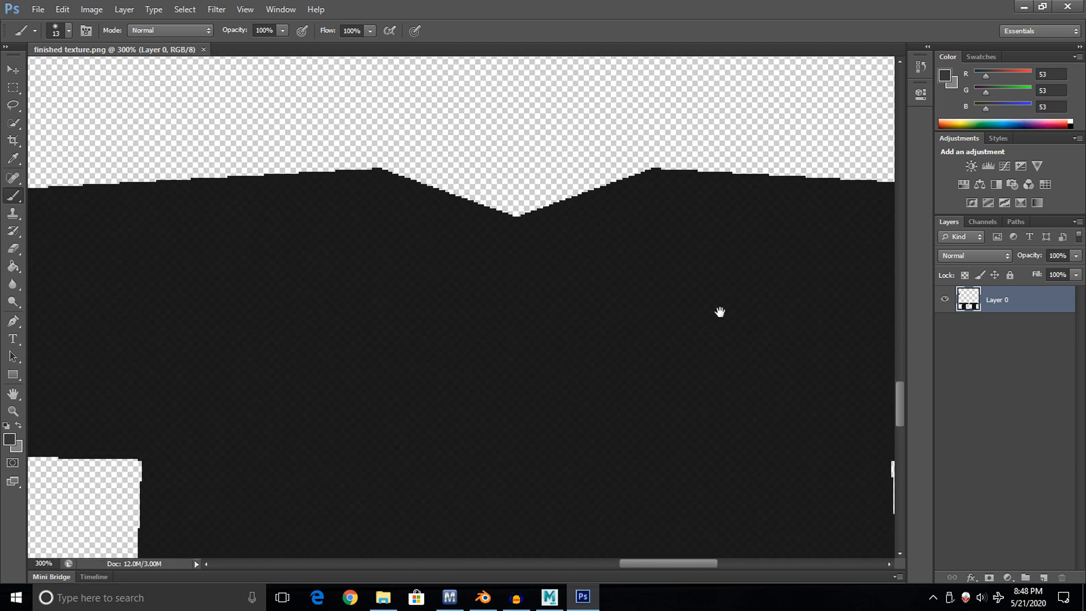
pyautogui.moveTo(506, 279); pyautogui.dragTo(468, 189)
pyautogui.moveTo(717, 182); pyautogui.dragTo(404, 287)
pyautogui.moveTo(661, 295)
pyautogui.mouseDown()
pyautogui.moveTo(405, 245)
pyautogui.moveTo(380, 251)
pyautogui.moveTo(893, 57)
pyautogui.mouseUp()
pyautogui.moveTo(343, 238)
pyautogui.mouseDown()
pyautogui.moveTo(810, 203)
pyautogui.moveTo(897, 114)
pyautogui.mouseUp()
pyautogui.moveTo(798, 362); pyautogui.dragTo(492, 49)
pyautogui.moveTo(834, 413)
pyautogui.mouseDown()
pyautogui.moveTo(491, 194)
pyautogui.moveTo(548, 84)
pyautogui.moveTo(601, 240)
pyautogui.moveTo(701, 240)
pyautogui.moveTo(479, 308)
pyautogui.moveTo(467, 344)
pyautogui.mouseUp()
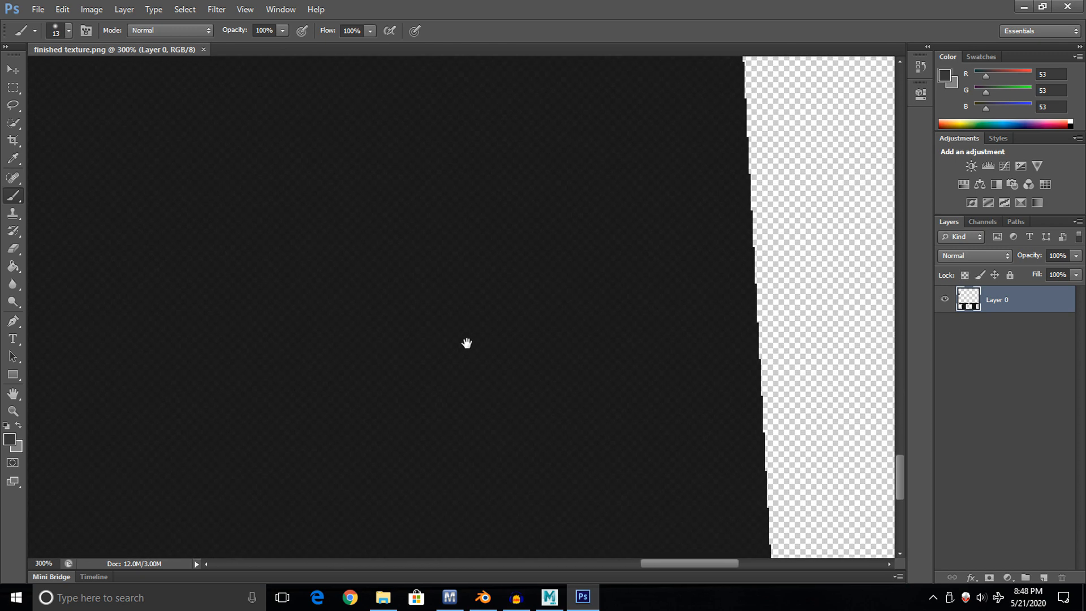
pyautogui.hotkey('ctrl', '-')
pyautogui.hotkey('ctrl', '-')
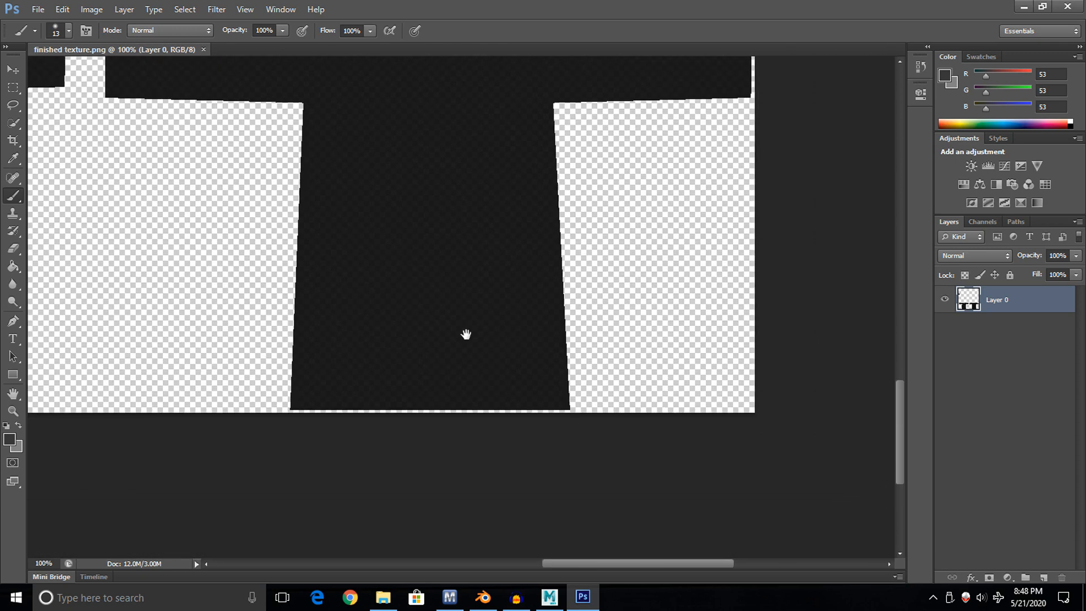
# Inspect the gap between the shirt pieces and the two bracelet pieces up close, ending on the whole texture.
pyautogui.moveTo(315, 168); pyautogui.dragTo(650, 356)
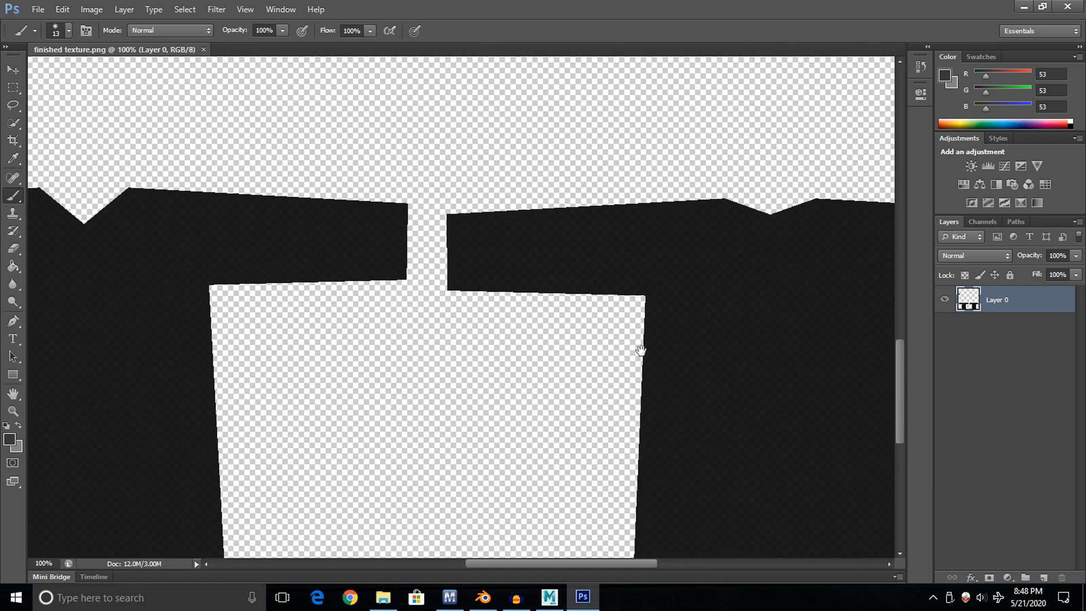
pyautogui.moveTo(150, 158); pyautogui.dragTo(827, 463)
pyautogui.moveTo(436, 410); pyautogui.dragTo(435, 410)
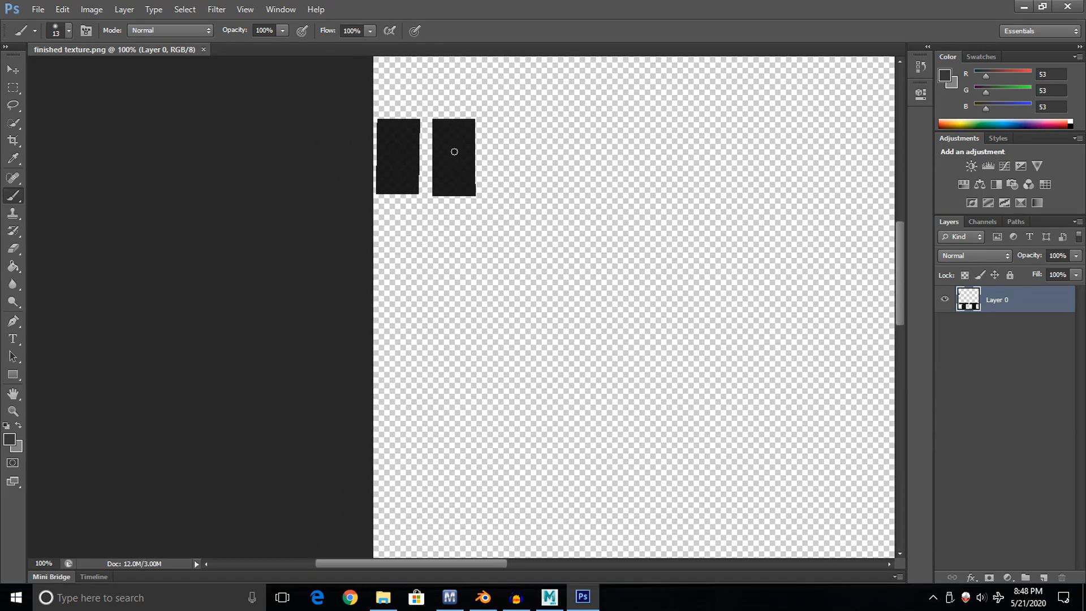
pyautogui.hotkey('ctrl', '+')
pyautogui.hotkey('ctrl', '+')
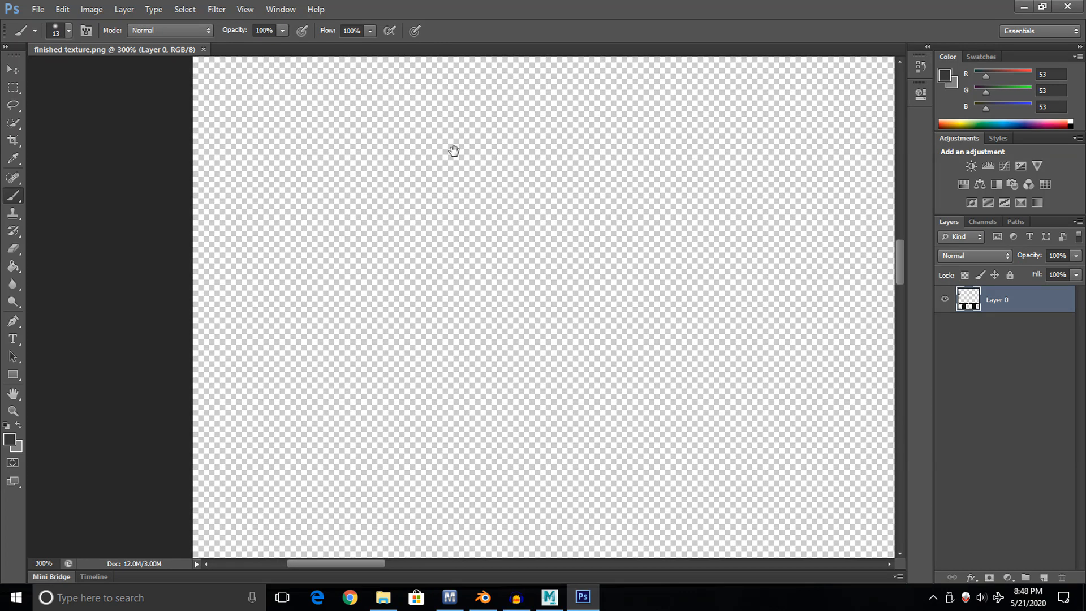
pyautogui.moveTo(501, 150); pyautogui.dragTo(492, 422)
pyautogui.moveTo(543, 309); pyautogui.dragTo(604, 437)
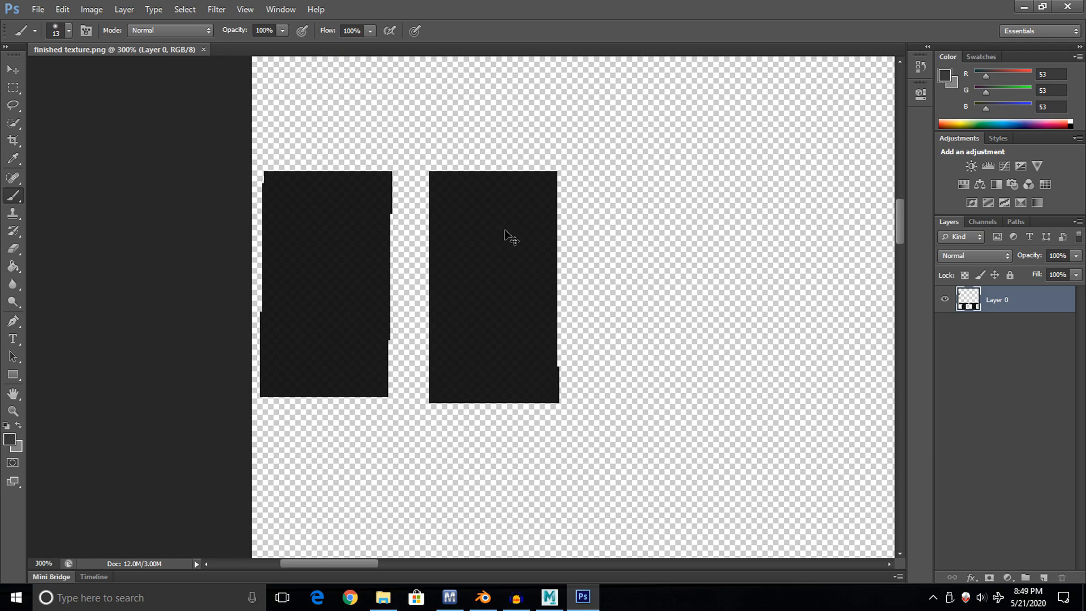
pyautogui.keyDown('alt'); pyautogui.scroll(2, 505, 230); pyautogui.keyUp('alt')
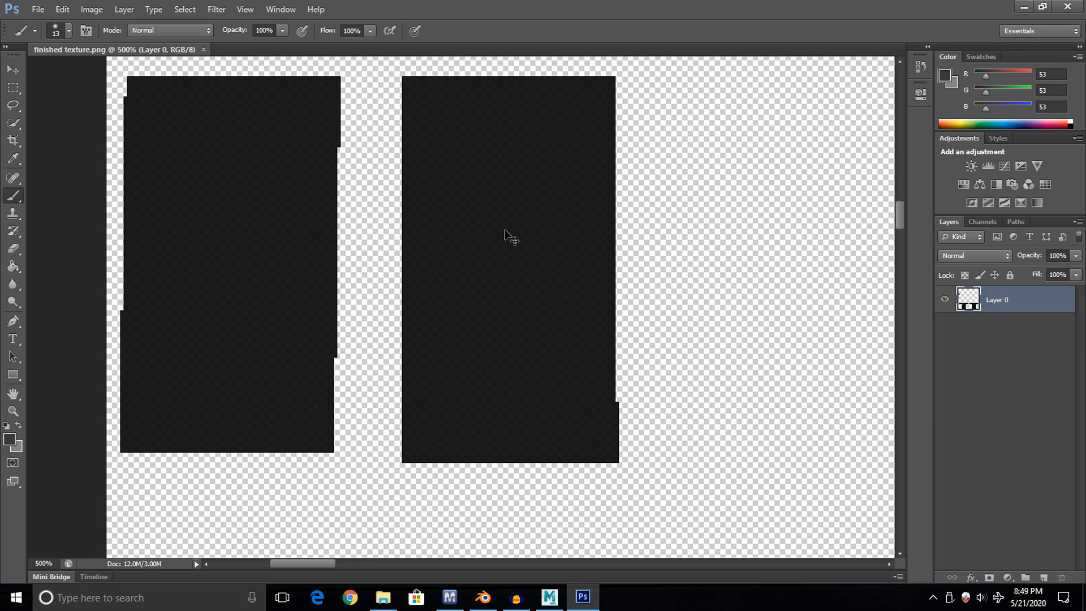
pyautogui.keyDown('alt'); pyautogui.scroll(-3, 504, 230); pyautogui.keyUp('alt')
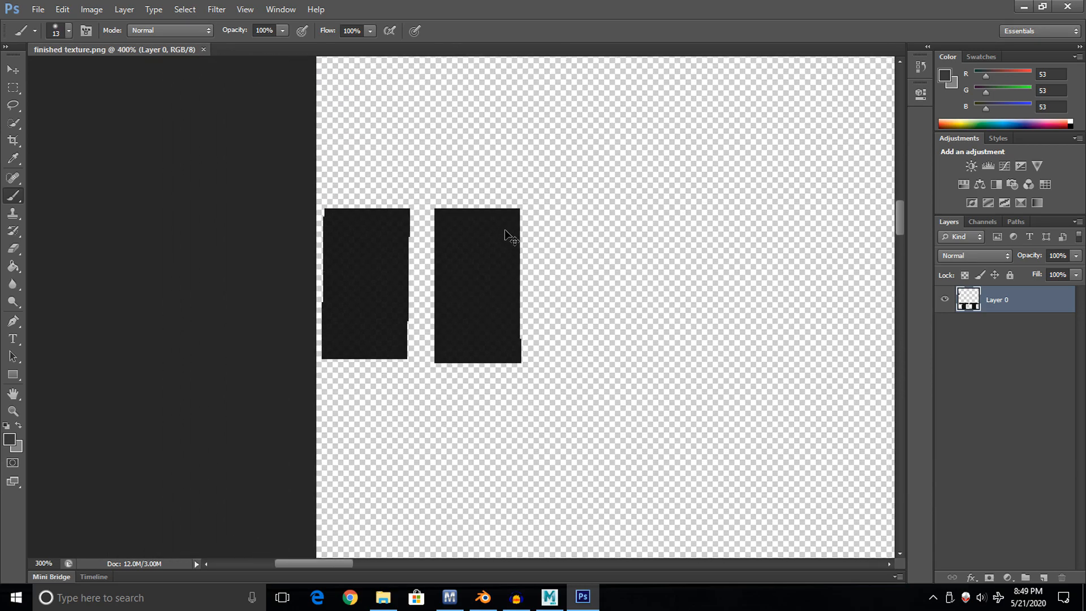
pyautogui.keyDown('alt'); pyautogui.scroll(-6, 504, 229); pyautogui.keyUp('alt')
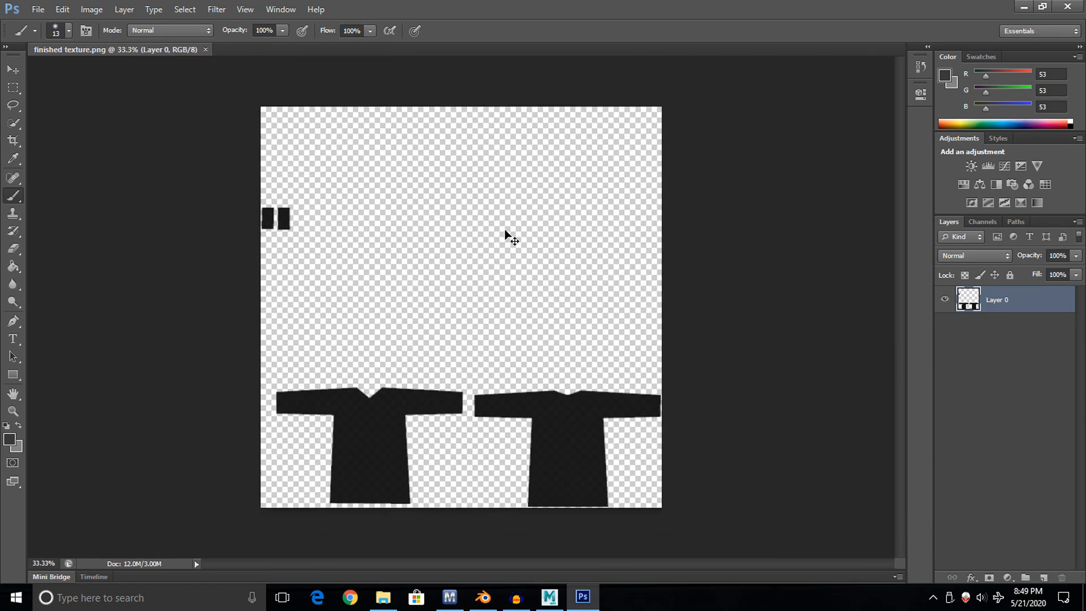
pyautogui.keyDown('alt'); pyautogui.scroll(2, 505, 229); pyautogui.keyUp('alt')
pyautogui.keyDown('alt'); pyautogui.scroll(-1, 504, 229); pyautogui.keyUp('alt')
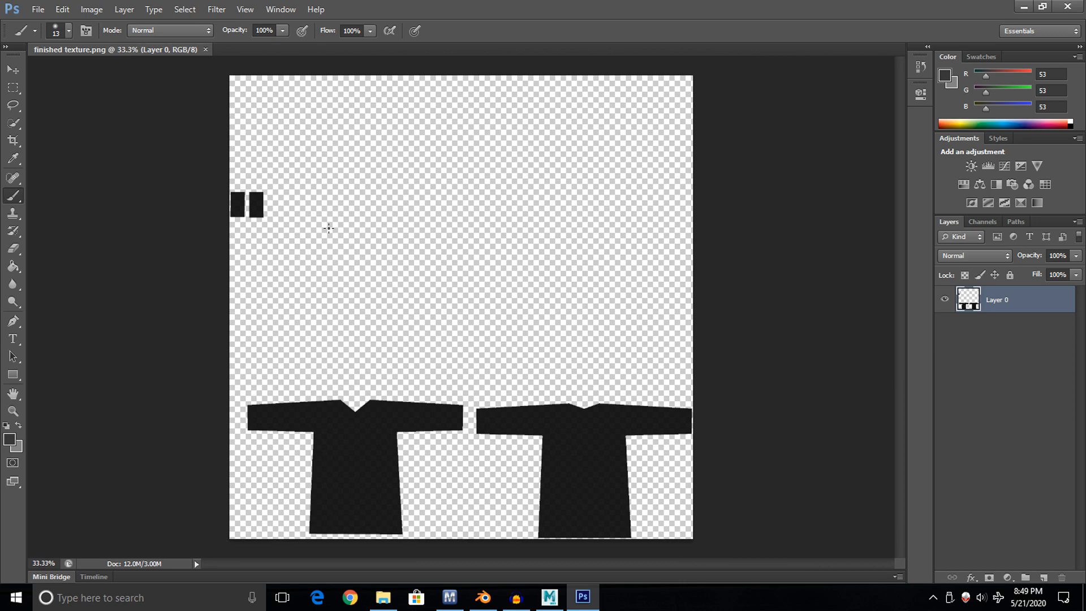
# Select the transparent background with the Magic Wand and invert the selection to the shirt and bracelet pieces.
pyautogui.click(13, 123)
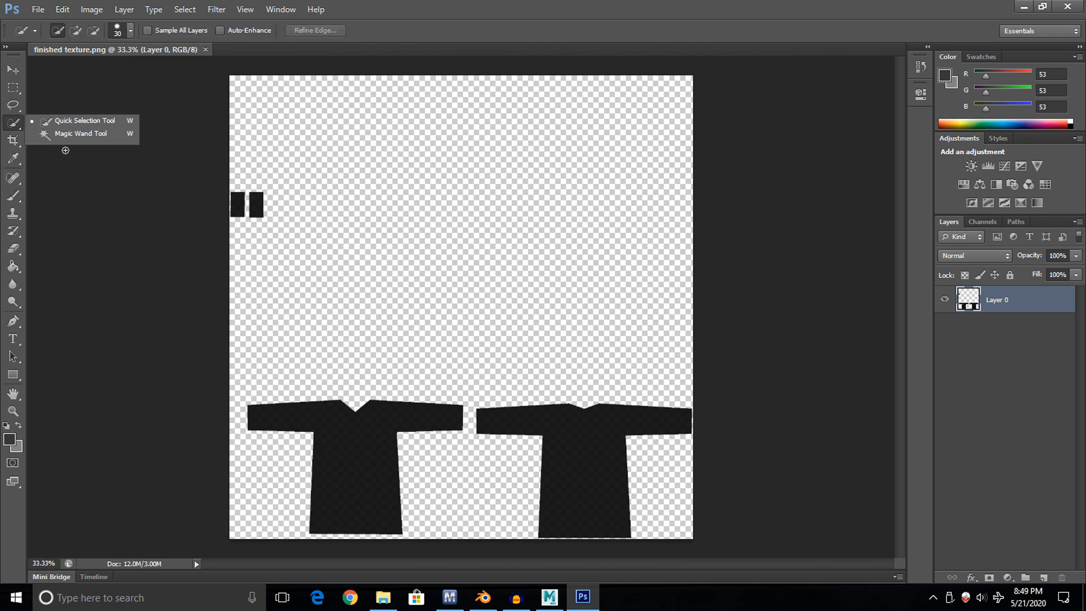
pyautogui.click(75, 136)
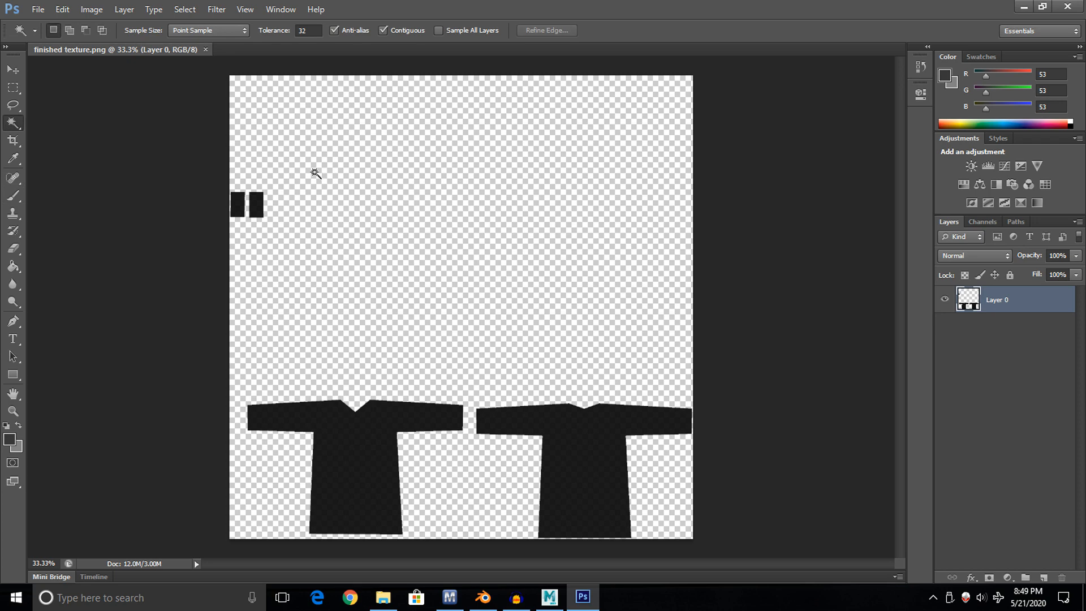
pyautogui.click(448, 209)
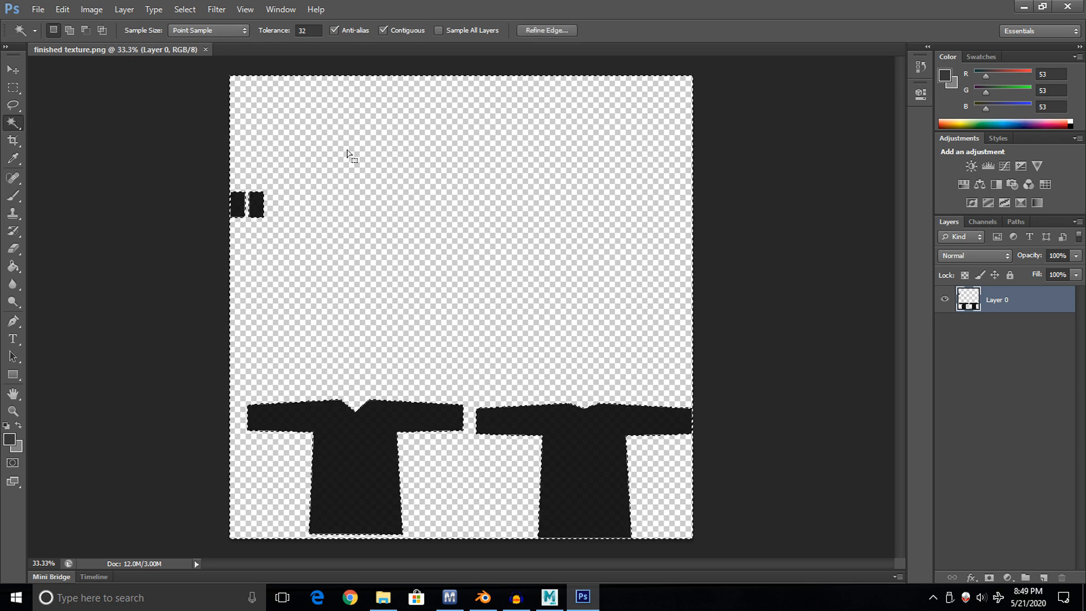
pyautogui.click(182, 7)
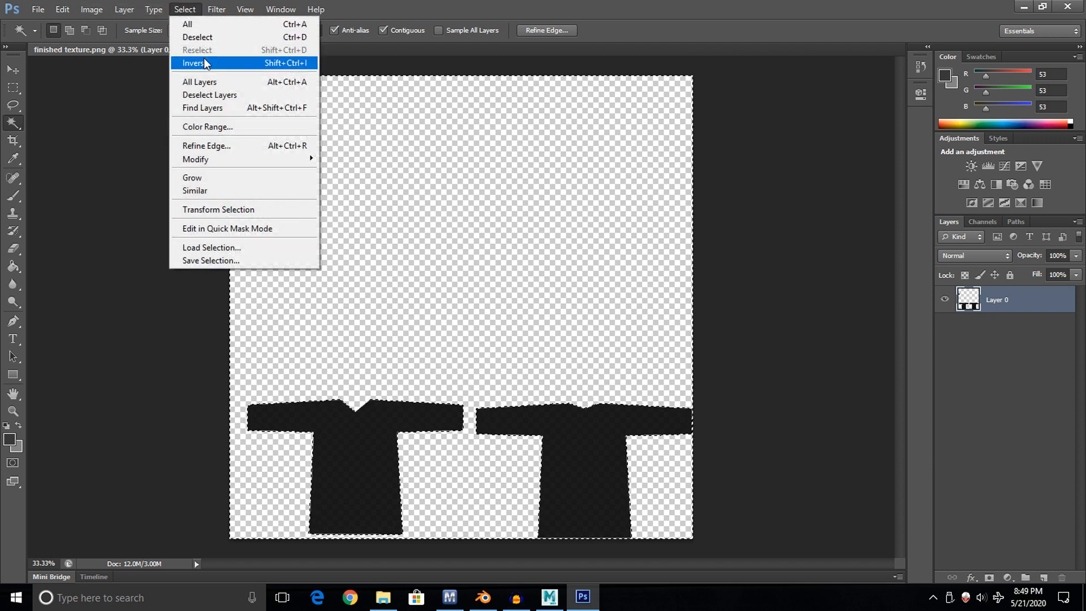
pyautogui.click(195, 63)
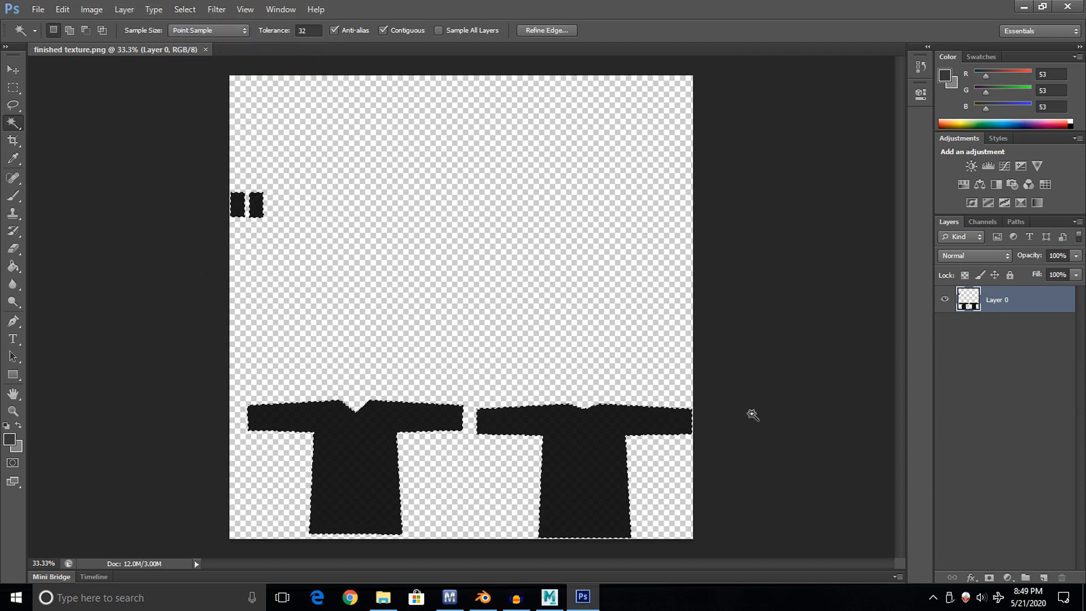
# Paint all selected shirt and bracelet pieces dark grey (RGB 53, 53, 53) with a 125 px brush and deselect them.
pyautogui.click(13, 196)
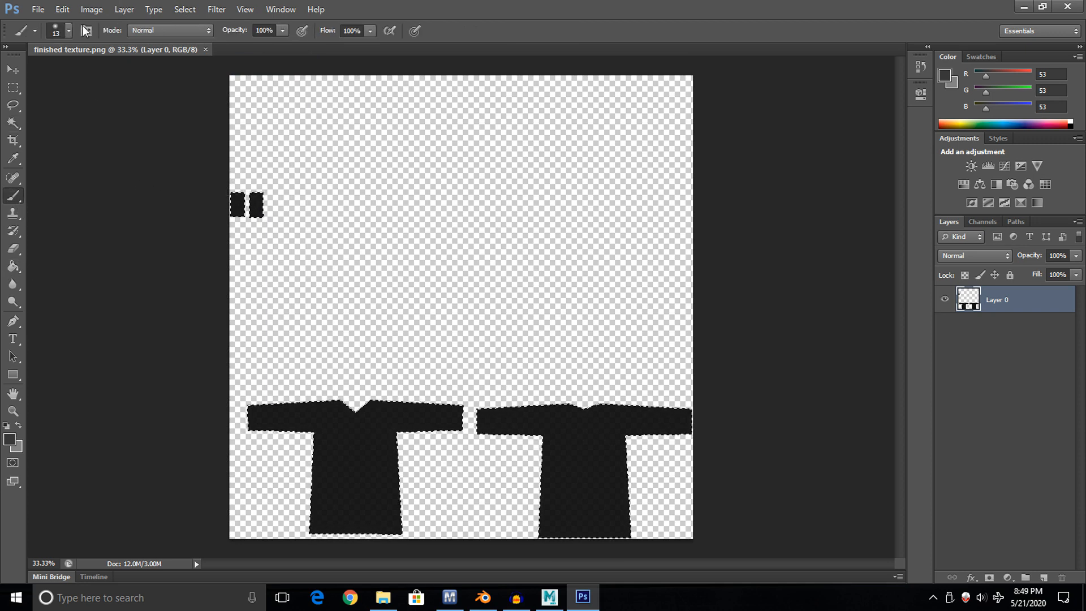
pyautogui.click(55, 34)
pyautogui.click(93, 73)
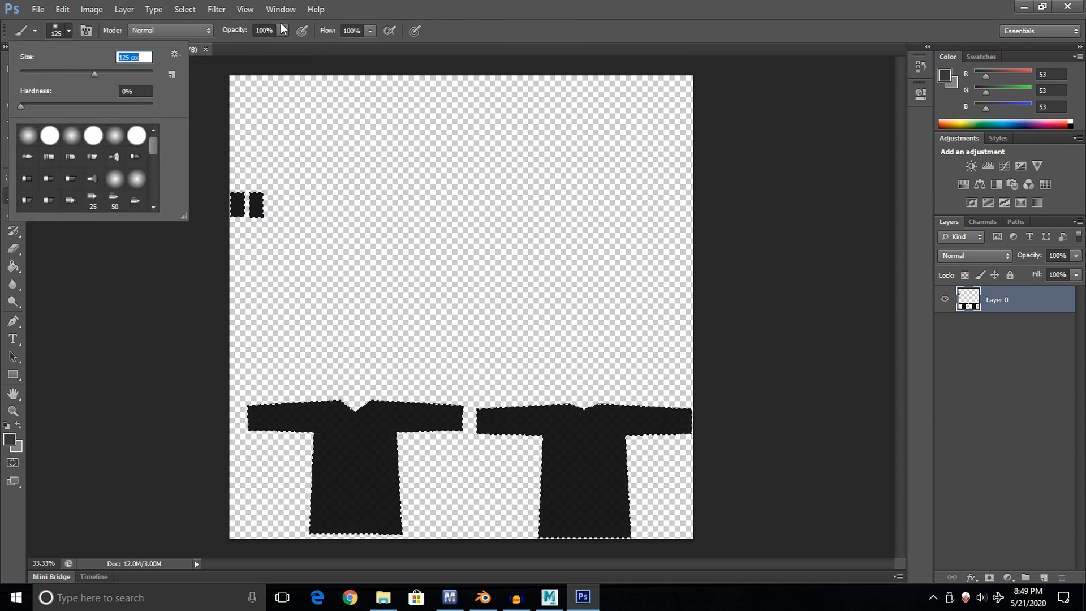
pyautogui.click(655, 4)
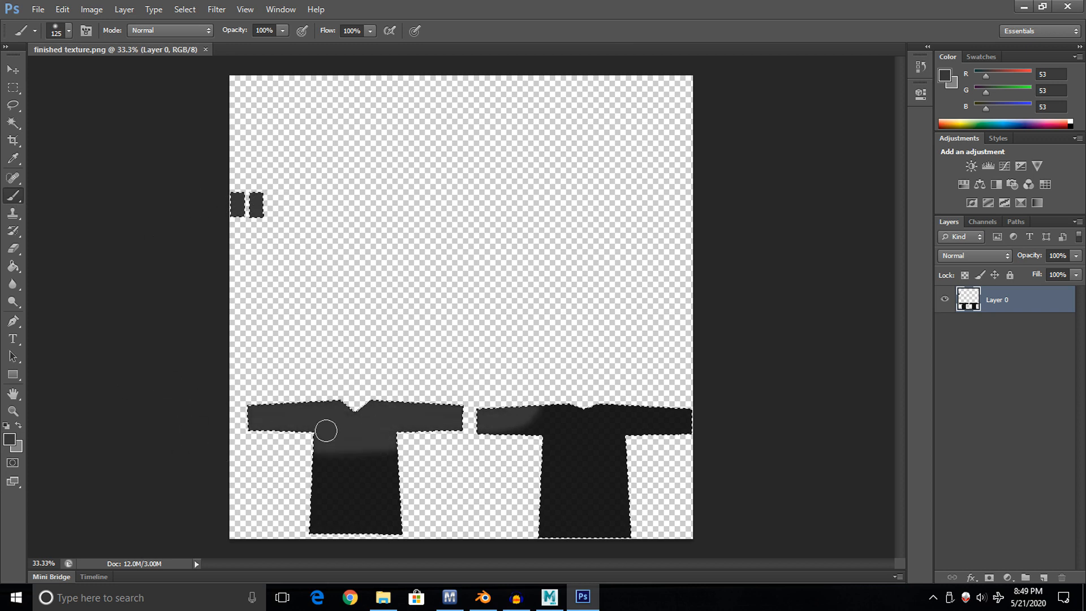
pyautogui.moveTo(396, 505); pyautogui.dragTo(226, 498)
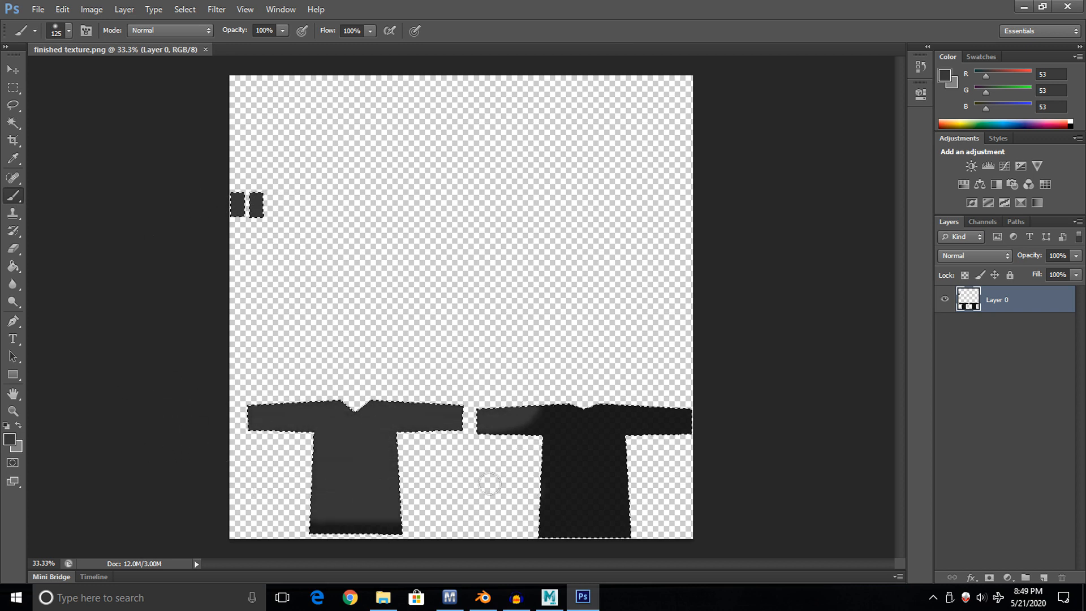
pyautogui.moveTo(461, 515); pyautogui.dragTo(765, 517)
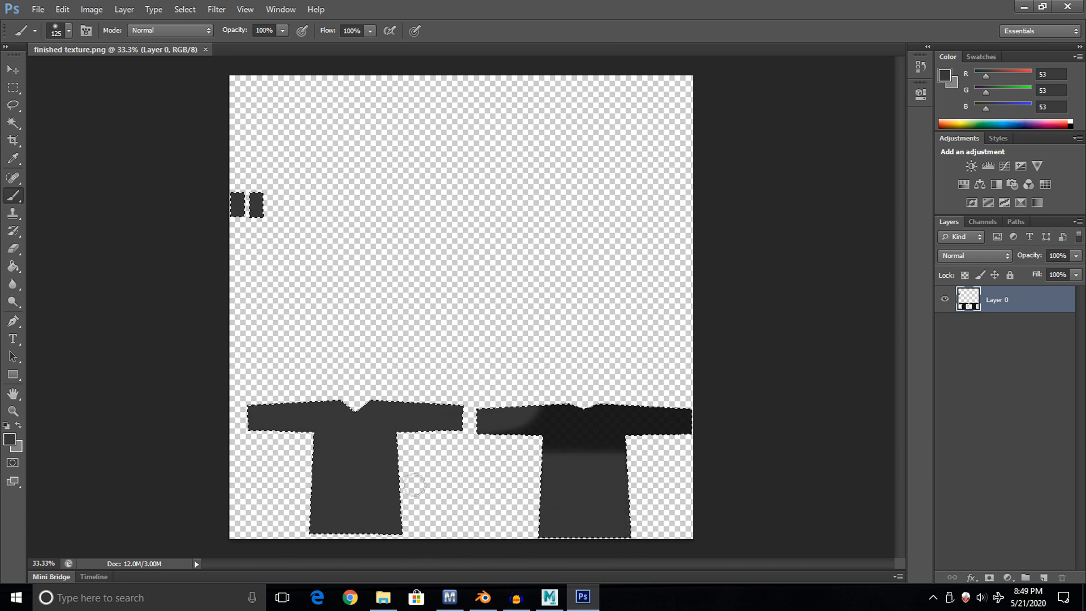
pyautogui.moveTo(718, 425)
pyautogui.mouseDown()
pyautogui.moveTo(575, 452)
pyautogui.moveTo(378, 448)
pyautogui.moveTo(768, 420)
pyautogui.moveTo(318, 415)
pyautogui.mouseUp()
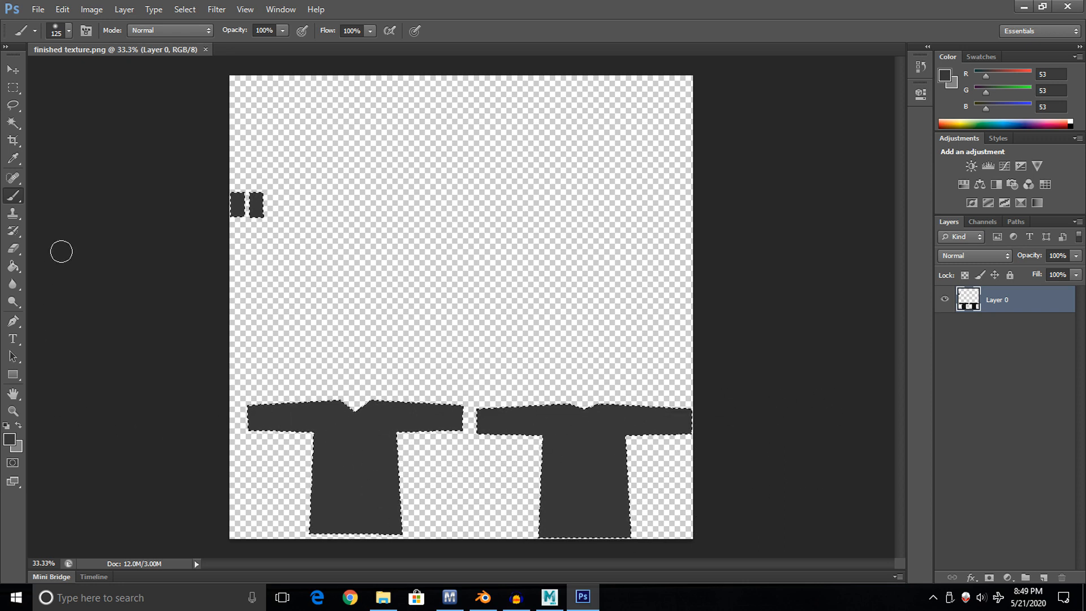
pyautogui.moveTo(779, 338); pyautogui.dragTo(722, 431)
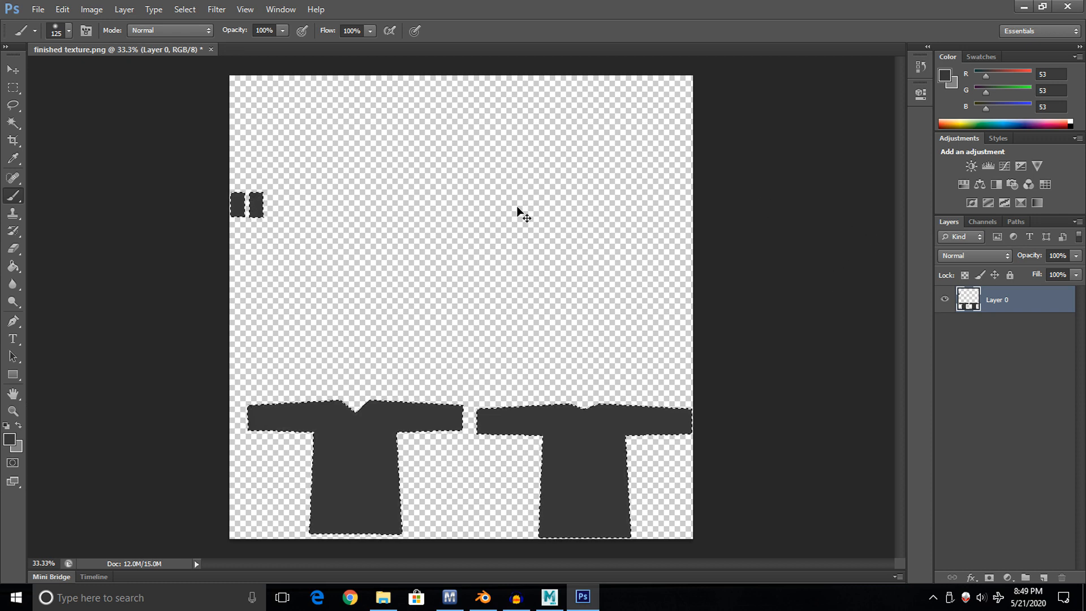
pyautogui.hotkey('ctrl', 'd')
# Examine the repainted shirt pieces up close for even coverage and clean edges, ending on the whole texture.
pyautogui.hotkey('ctrl', '=')
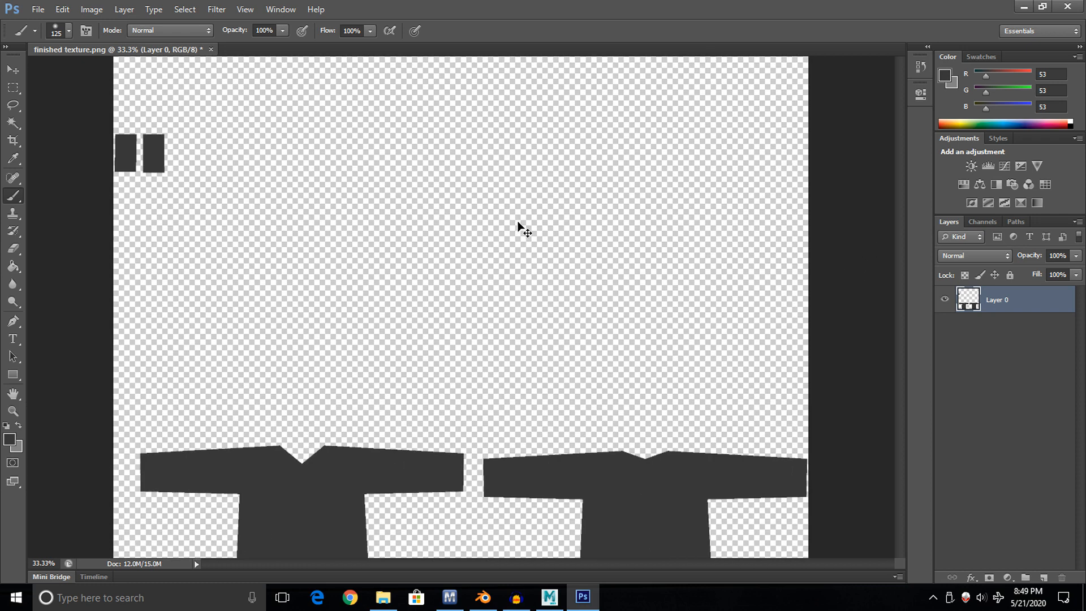
pyautogui.hotkey('ctrl', '=')
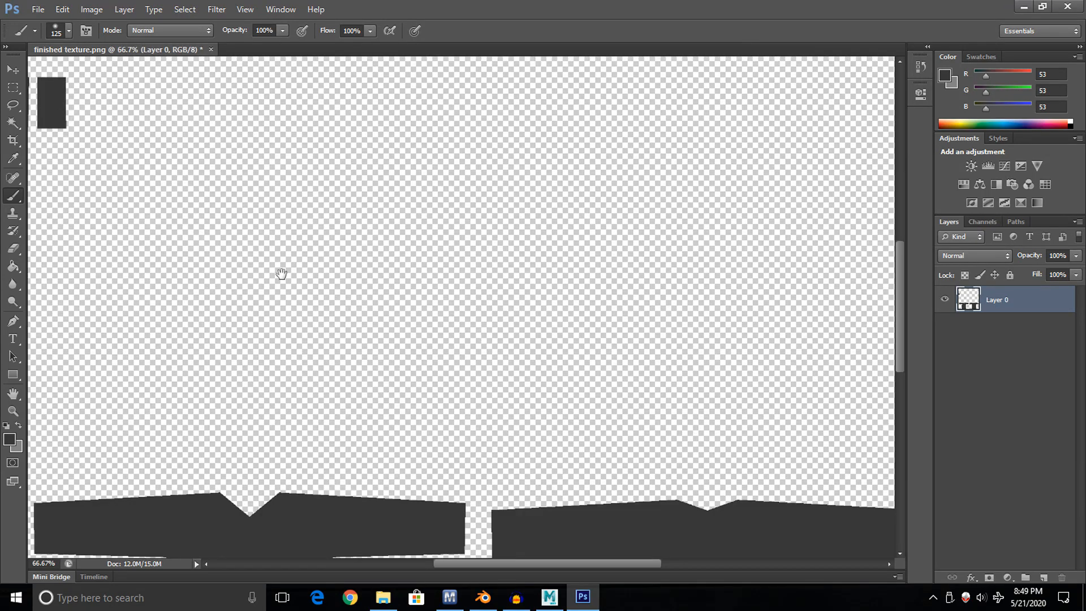
pyautogui.moveTo(282, 275); pyautogui.dragTo(427, 97)
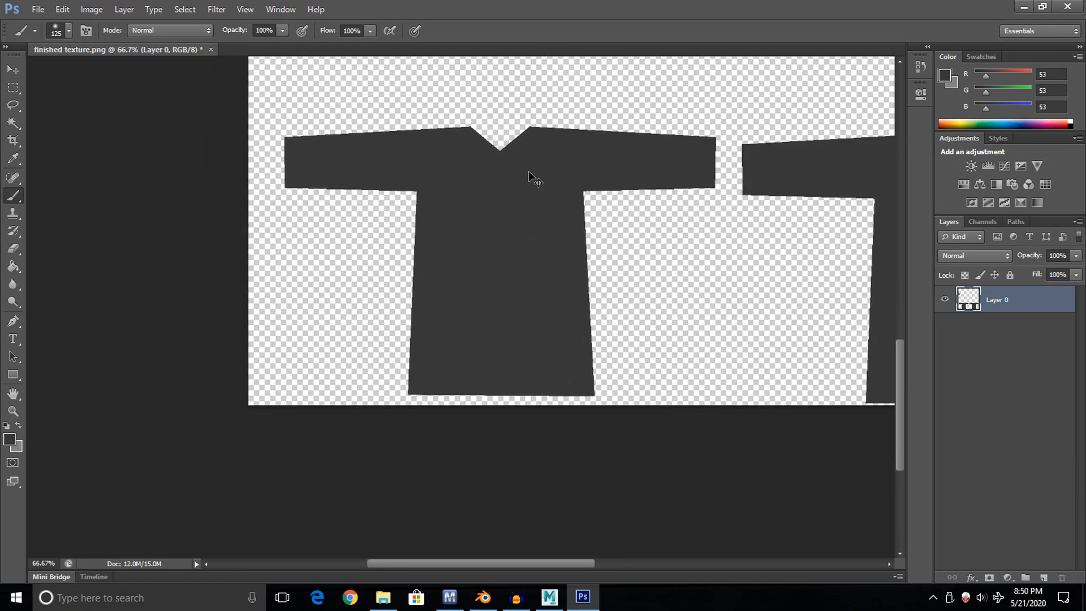
pyautogui.hotkey('ctrl', '=')
pyautogui.hotkey('ctrl', '=')
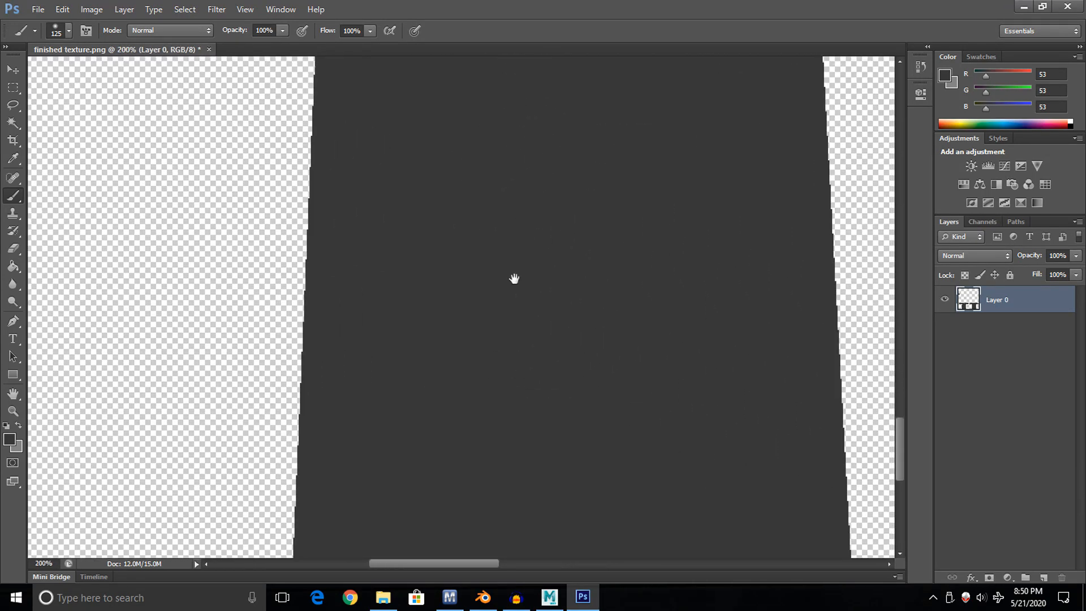
pyautogui.moveTo(514, 279); pyautogui.dragTo(446, 429)
pyautogui.moveTo(610, 290); pyautogui.dragTo(394, 301)
pyautogui.moveTo(725, 388); pyautogui.dragTo(170, 300)
pyautogui.moveTo(677, 345); pyautogui.dragTo(541, 223)
pyautogui.hotkey('ctrl', '-')
pyautogui.hotkey('ctrl', '-')
pyautogui.hotkey('ctrl', '-')
pyautogui.hotkey('ctrl', '-')
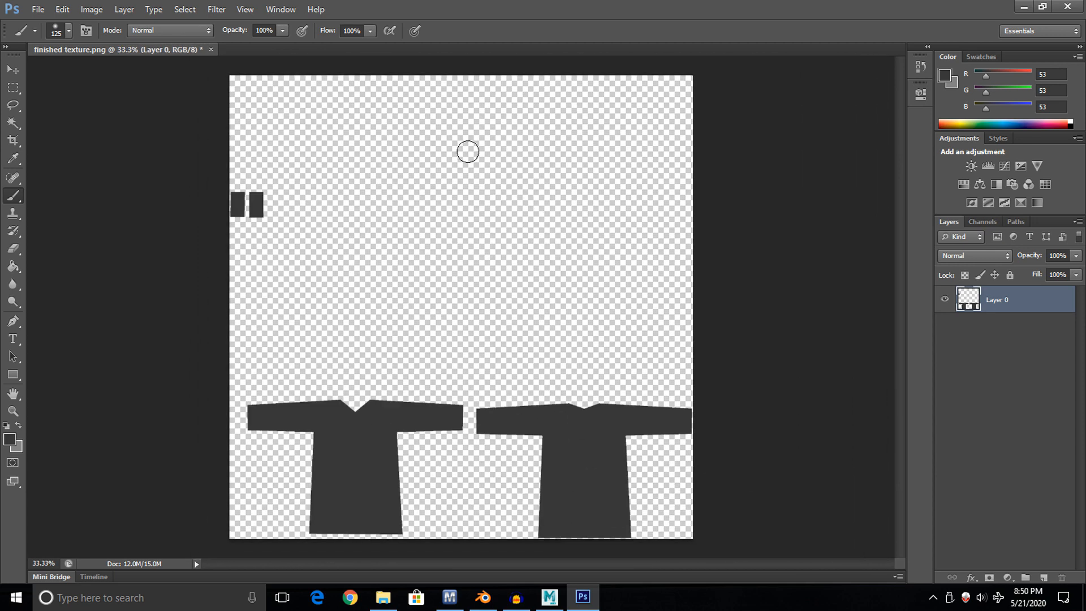
# Select the transparent area around the garment pieces with the Magic Wand.
pyautogui.click(13, 122)
pyautogui.click(391, 141)
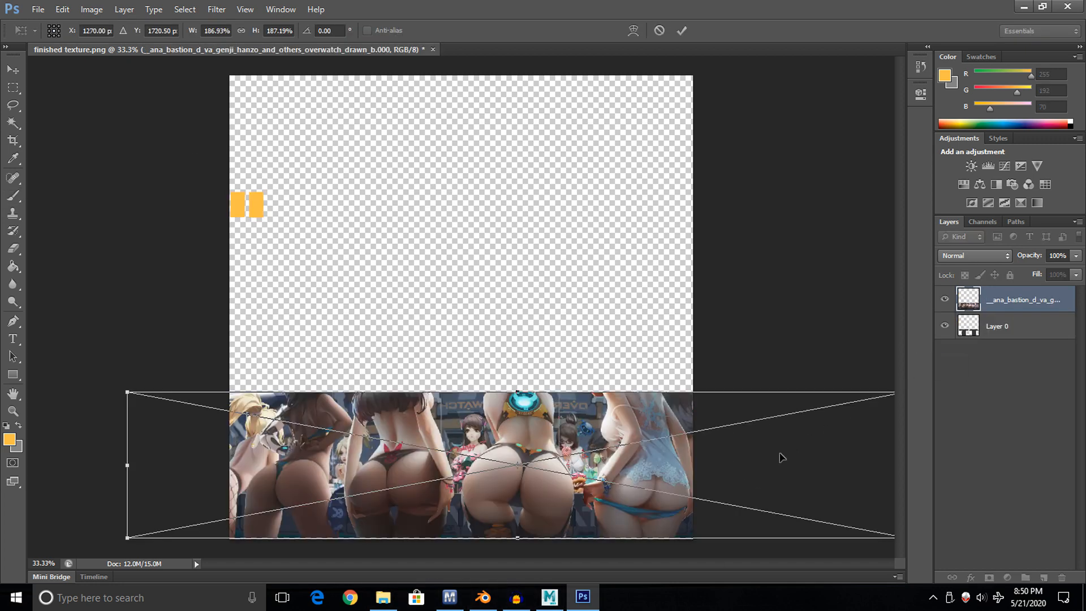
# Shift the placed image to X 1129 px across the shirt pieces, commit its placement and clip it to Layer 0.
pyautogui.moveTo(780, 454); pyautogui.dragTo(749, 454)
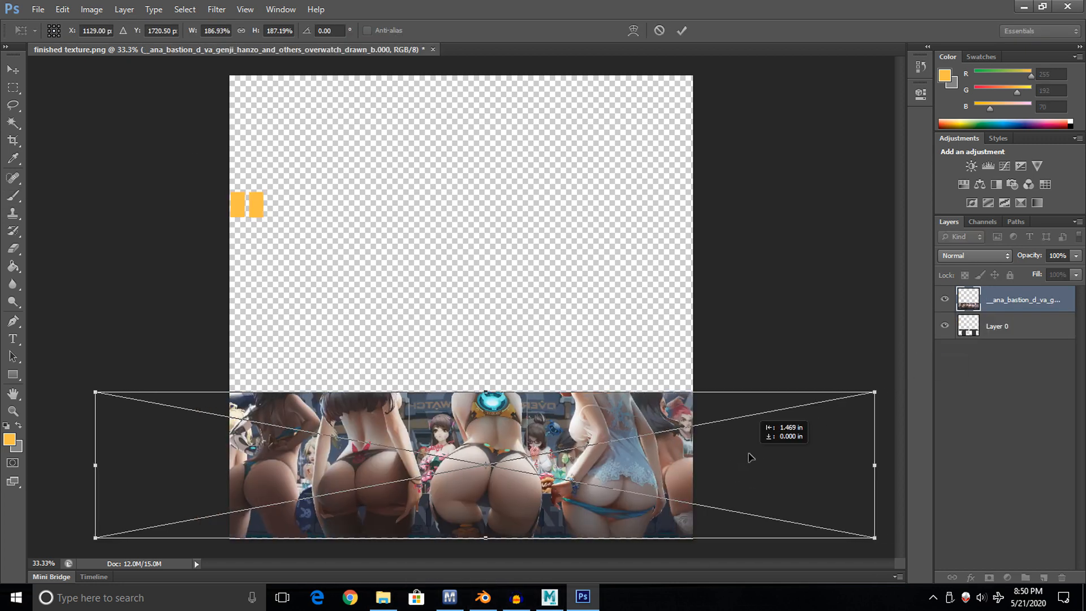
pyautogui.click(682, 31)
pyautogui.rightClick(1022, 314)
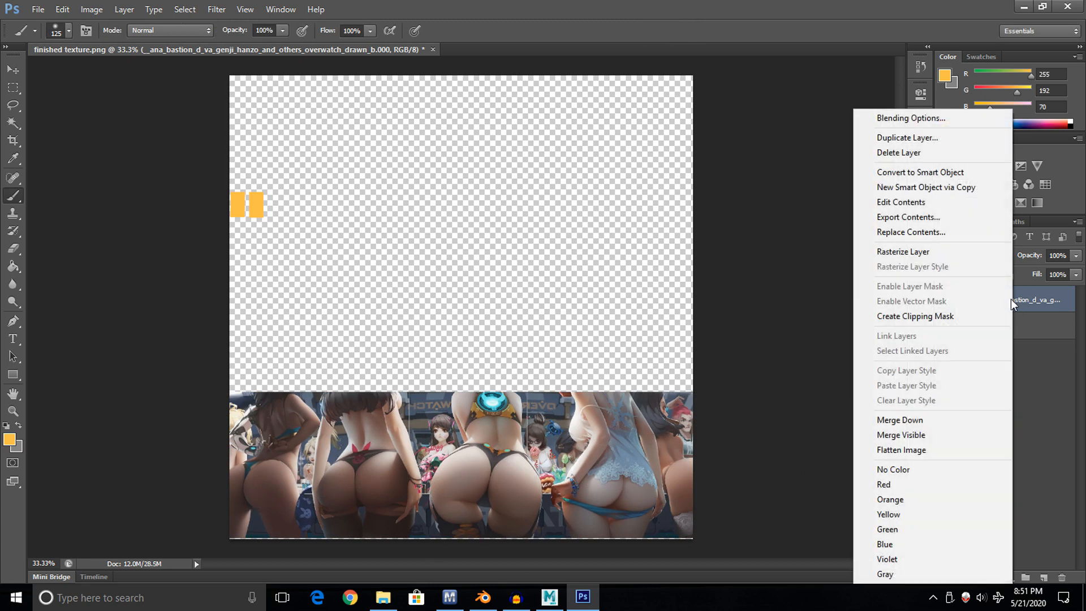
pyautogui.click(957, 311)
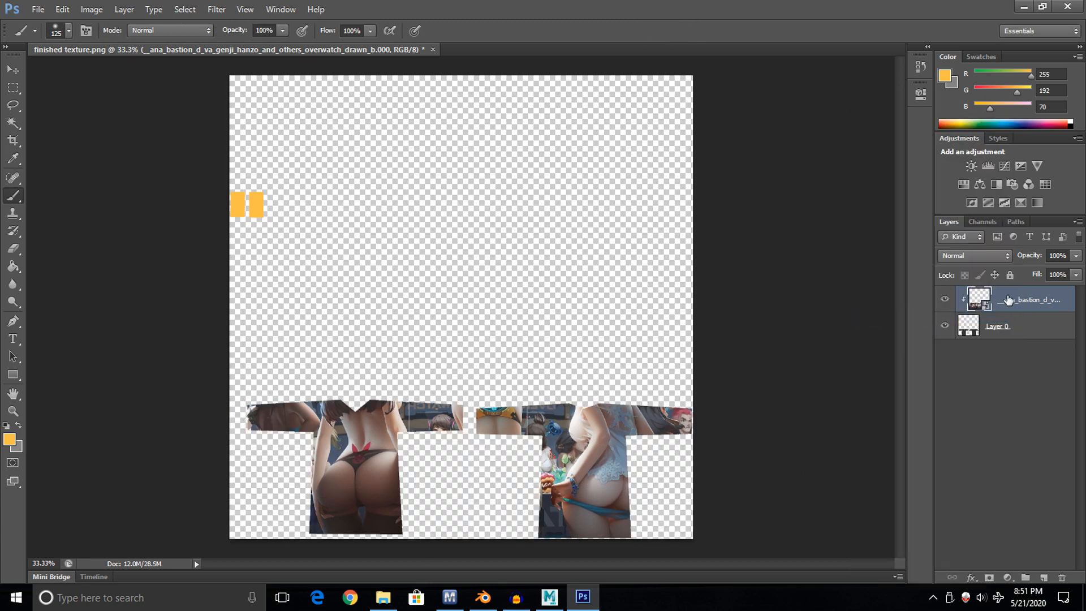
# Release the image layer's clipping mask and apply it to Layer 0 again.
pyautogui.rightClick(1009, 300)
pyautogui.click(956, 315)
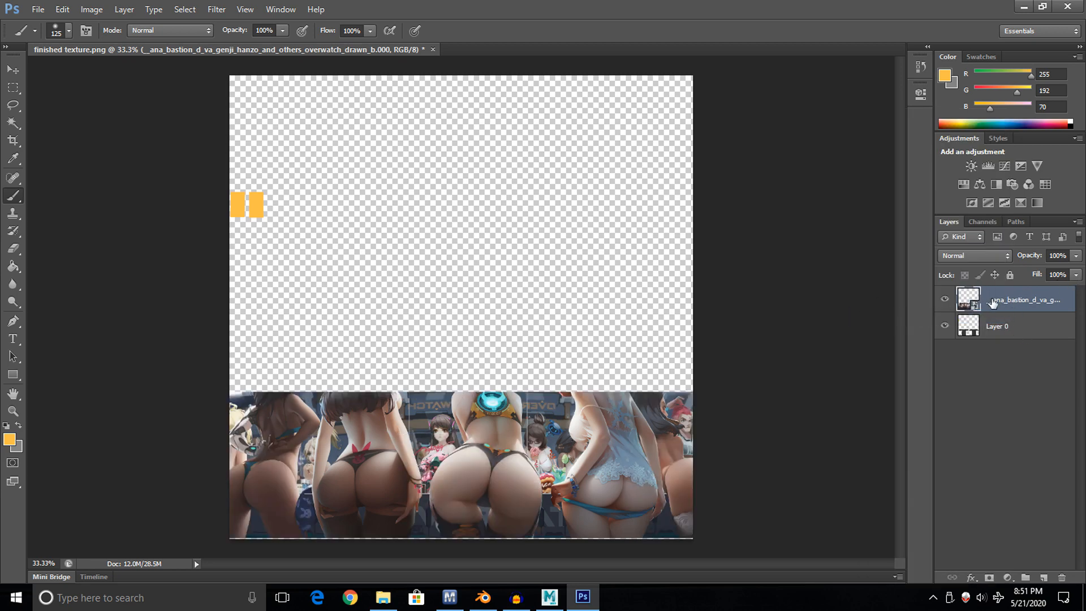
pyautogui.rightClick(992, 303)
pyautogui.click(901, 314)
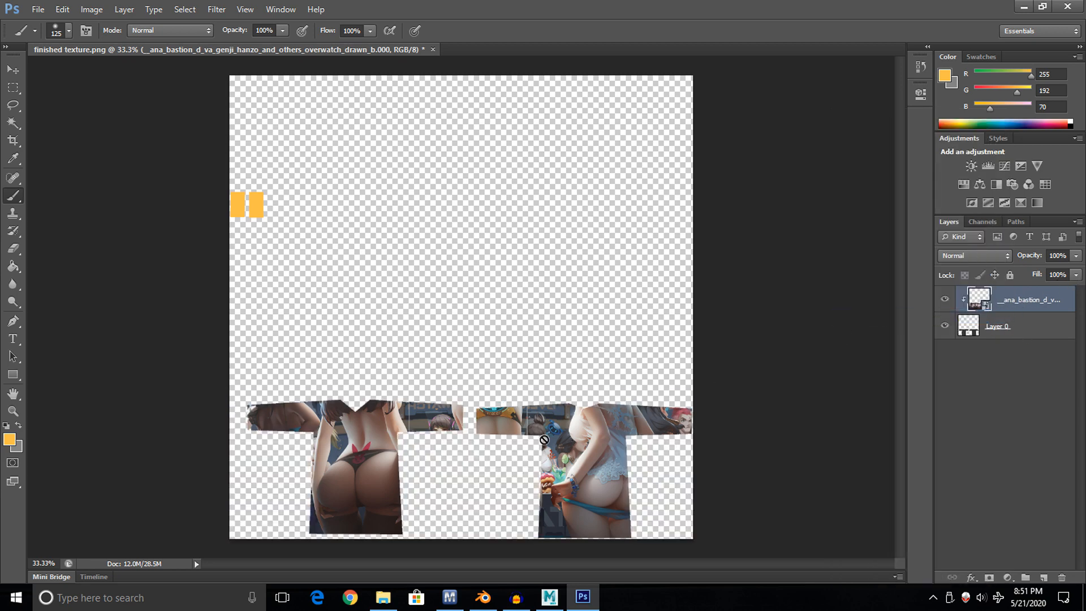
# Examine the clipped image at 100% across the sleeves, necklines and edges of both shirt pieces.
pyautogui.hotkey('ctrl', '+')
pyautogui.hotkey('ctrl', '+')
pyautogui.hotkey('ctrl', '+')
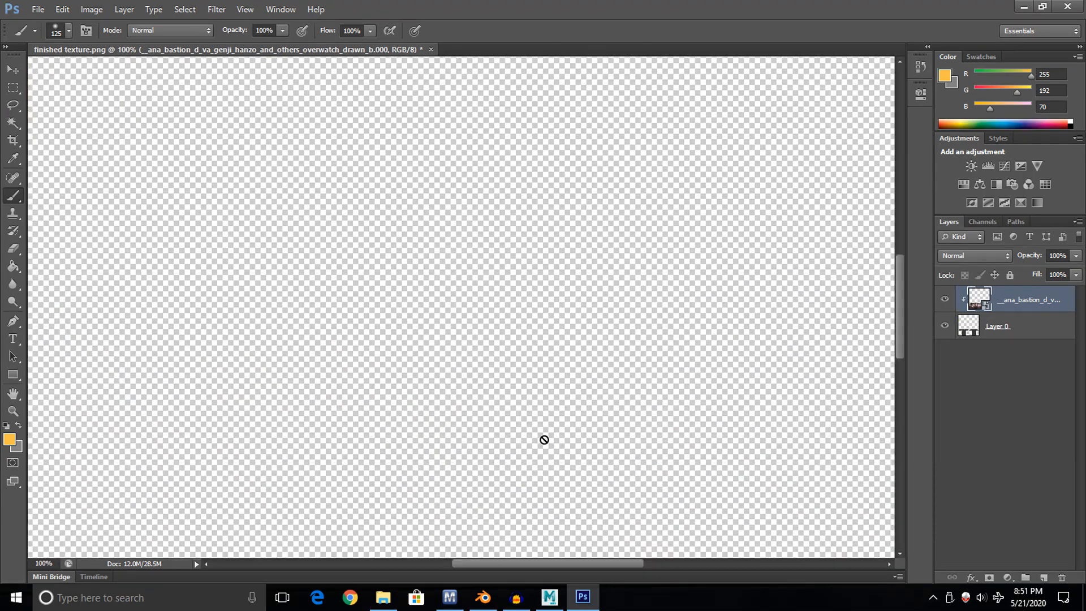
pyautogui.moveTo(443, 403); pyautogui.dragTo(261, 329)
pyautogui.moveTo(601, 251); pyautogui.dragTo(298, 288)
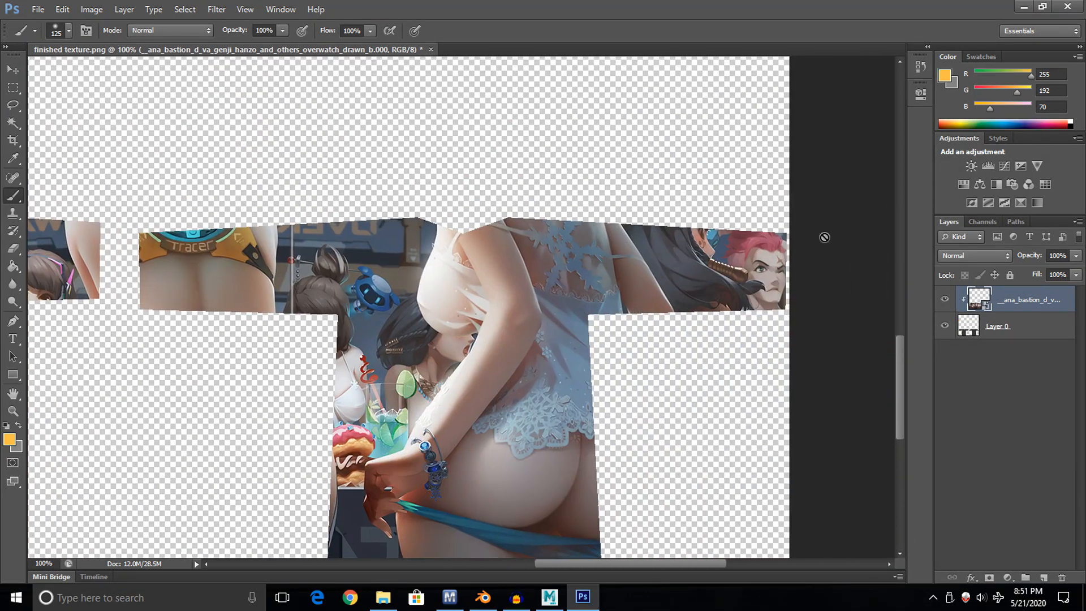
pyautogui.moveTo(399, 255); pyautogui.dragTo(1026, 303)
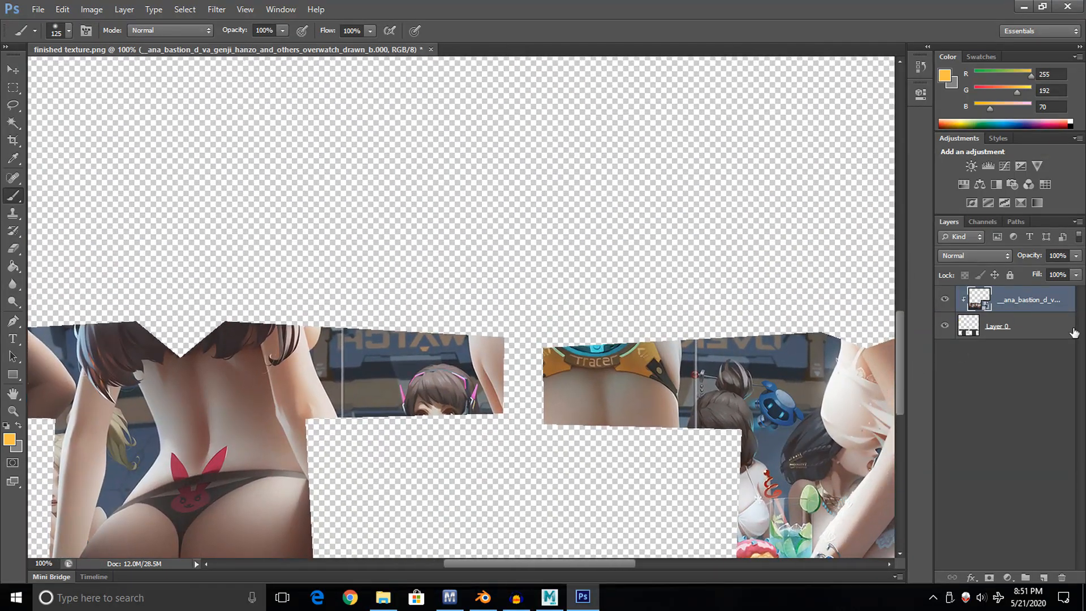
pyautogui.click(1073, 332)
pyautogui.moveTo(791, 361); pyautogui.dragTo(866, 386)
pyautogui.click(1029, 315)
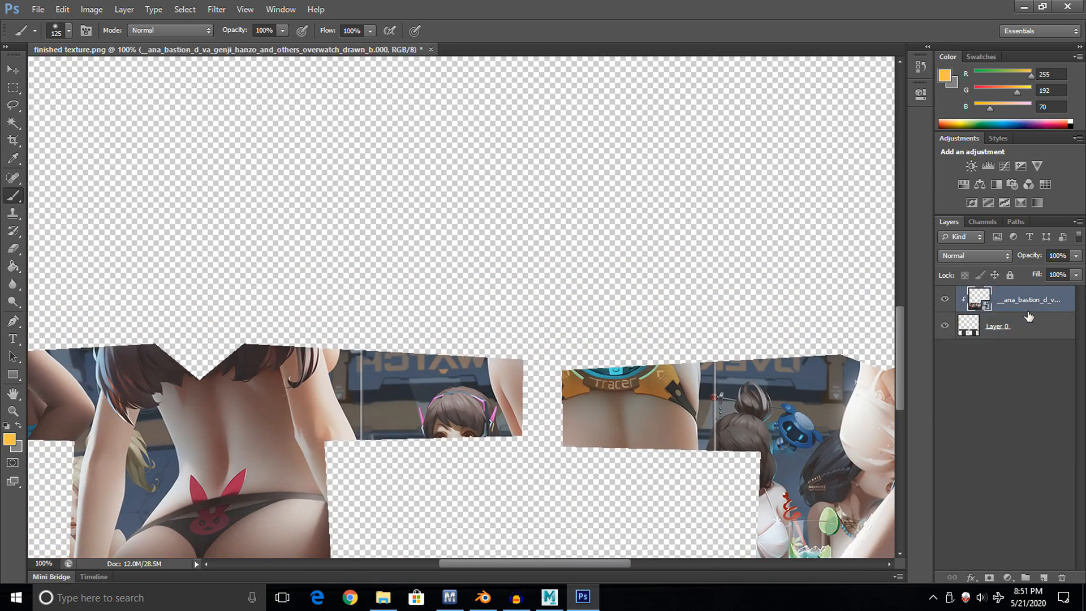
pyautogui.moveTo(550, 337); pyautogui.dragTo(691, 317)
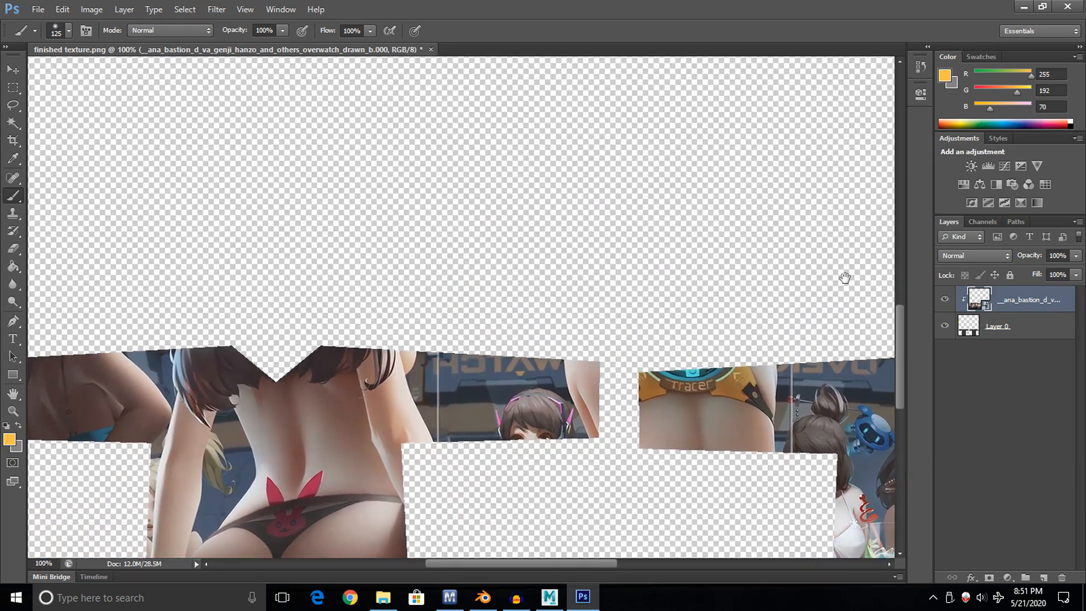
pyautogui.click(1032, 336)
pyautogui.click(1024, 308)
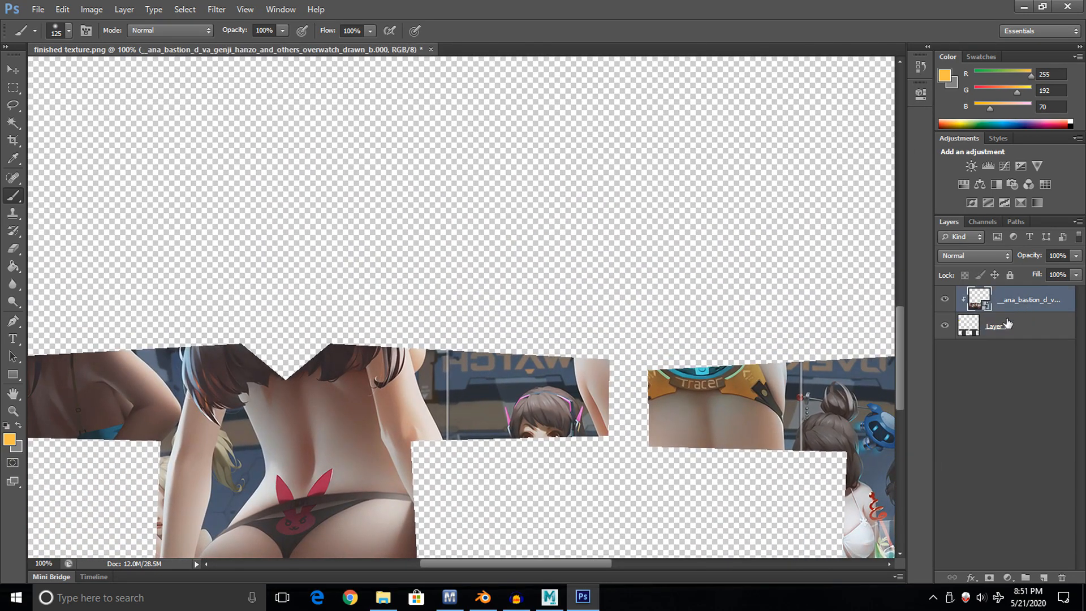
pyautogui.click(1006, 328)
pyautogui.click(1018, 309)
# Set the brush size to 49 px and rasterize the clipped image layer.
pyautogui.click(67, 31)
pyautogui.moveTo(62, 73); pyautogui.dragTo(54, 74)
pyautogui.click(490, 1)
pyautogui.rightClick(1025, 303)
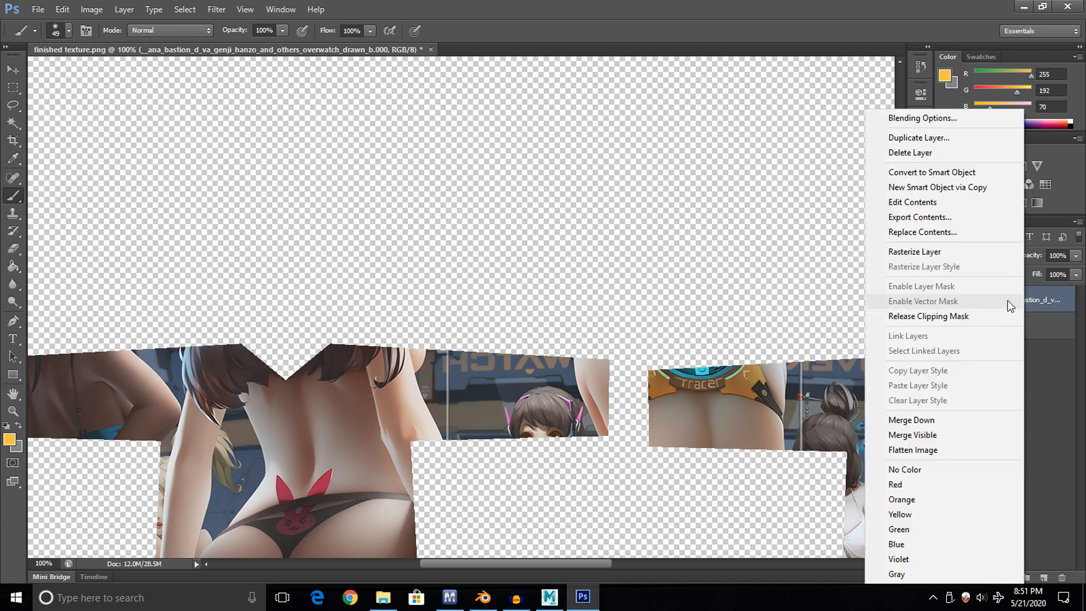
pyautogui.click(956, 252)
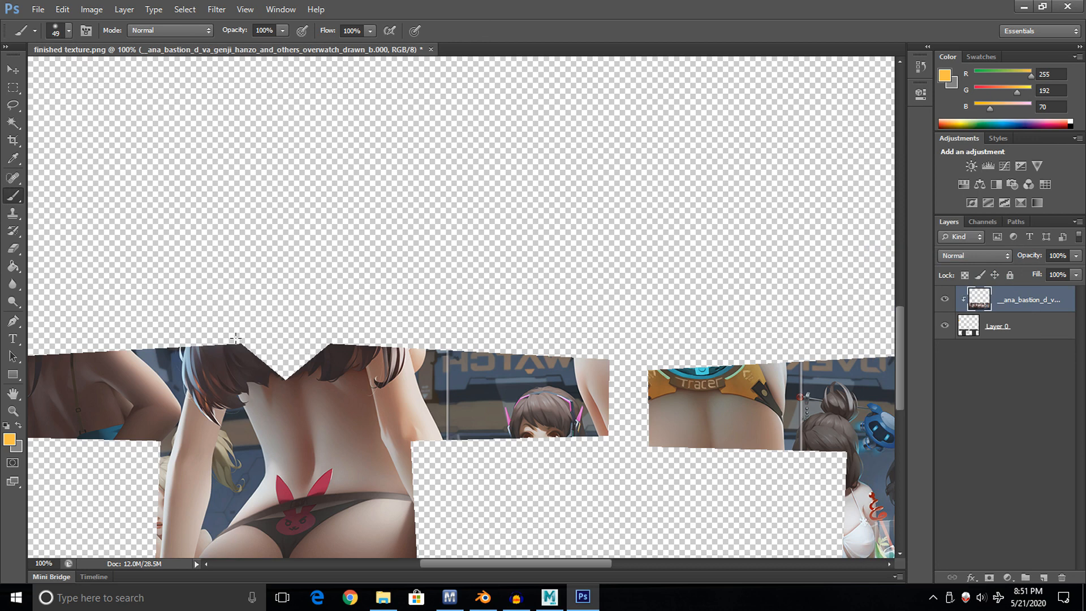
# Paint soft grey (RGB 133, 133, 133) fades over the necklines and hems of both shirt pieces on the image layer.
pyautogui.click(68, 32)
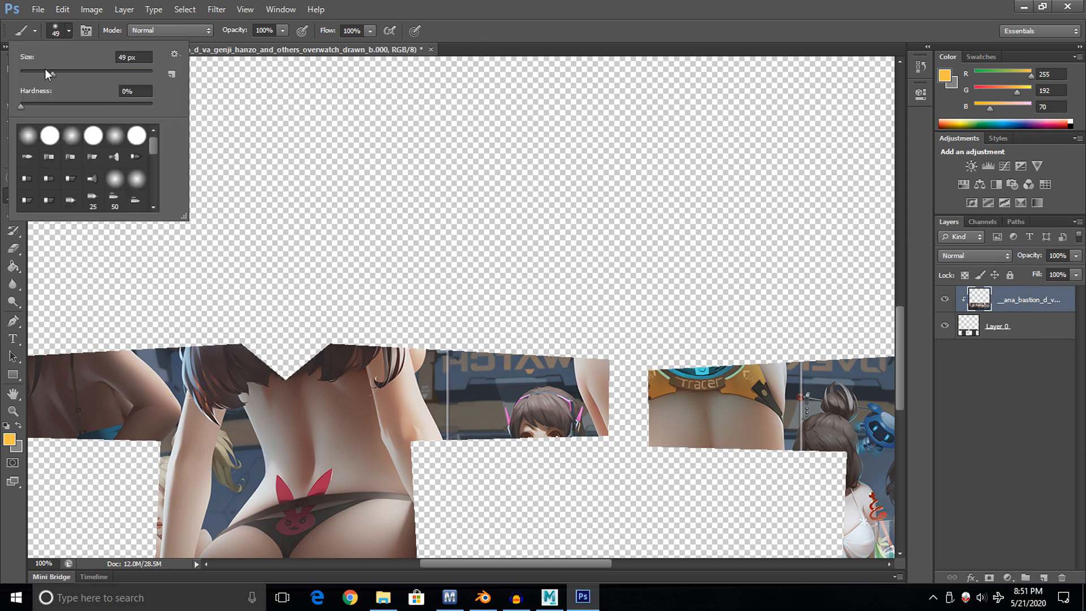
pyautogui.moveTo(48, 73); pyautogui.dragTo(44, 73)
pyautogui.click(412, 207)
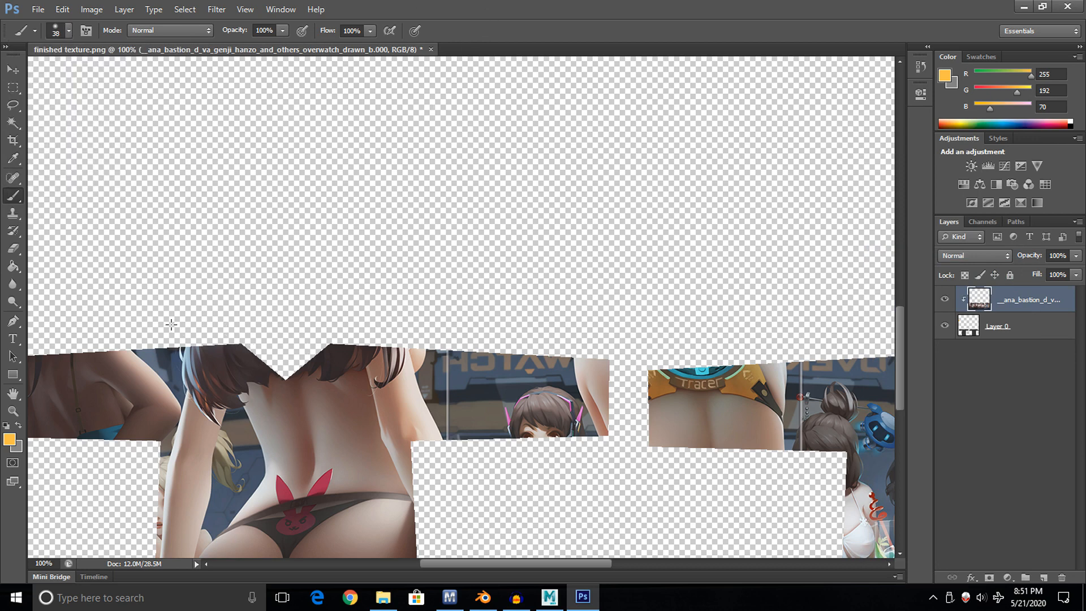
pyautogui.moveTo(400, 356); pyautogui.dragTo(483, 391)
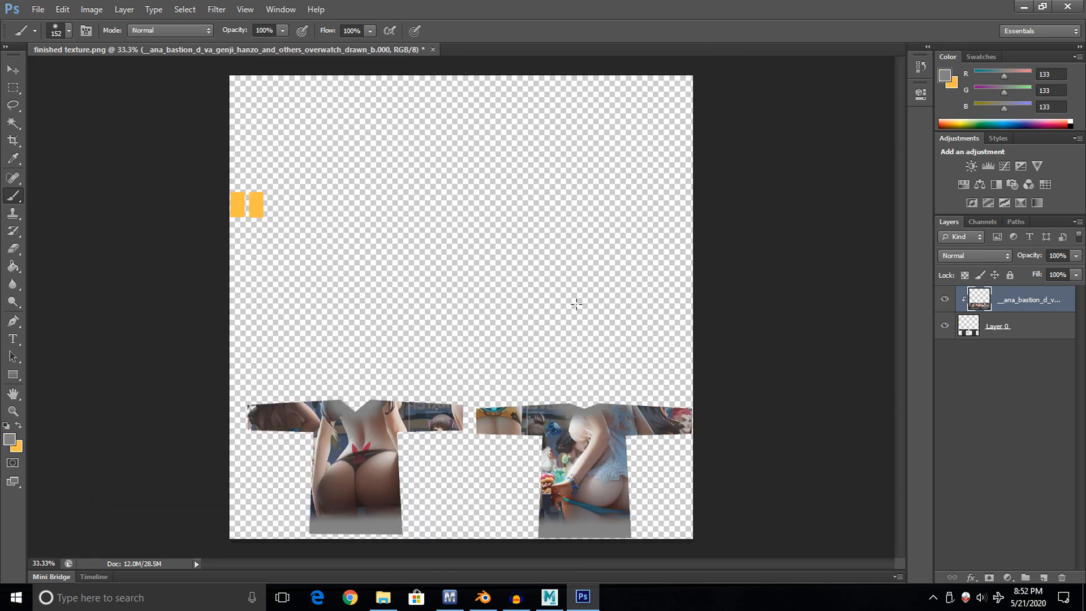
# Save a PNG copy as "finished FINISHED texture" in the Tutorial Clothes folder with smallest compression and no interlacing.
pyautogui.click(38, 9)
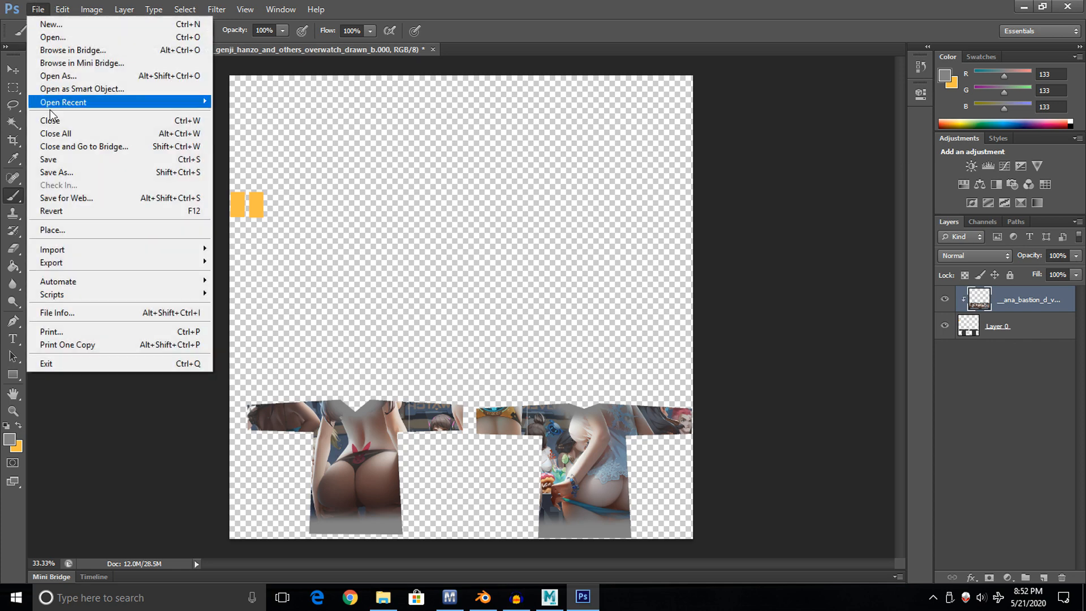
pyautogui.click(54, 171)
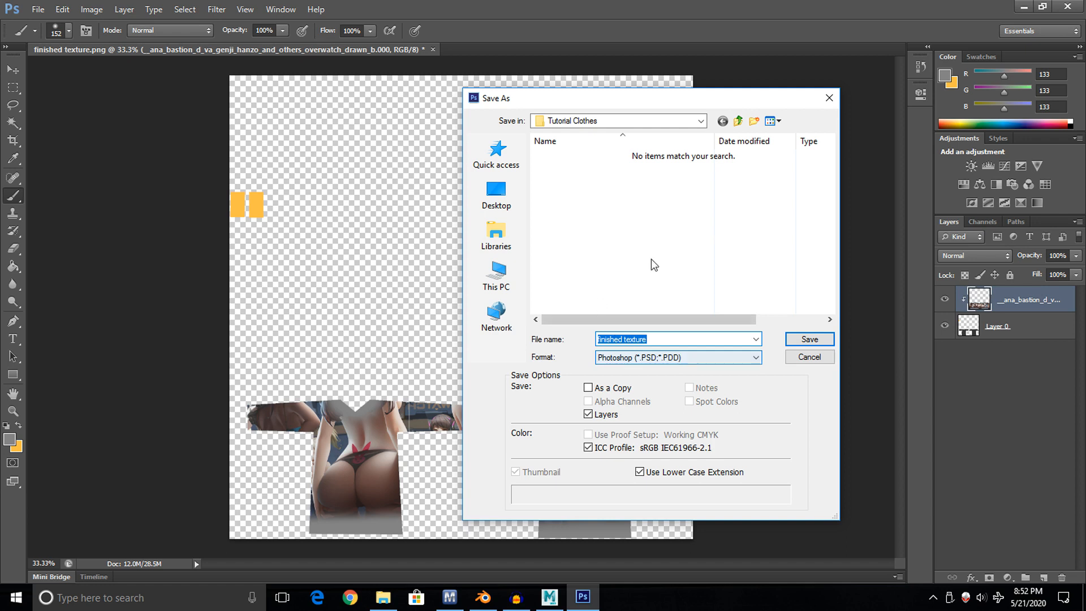
pyautogui.click(666, 358)
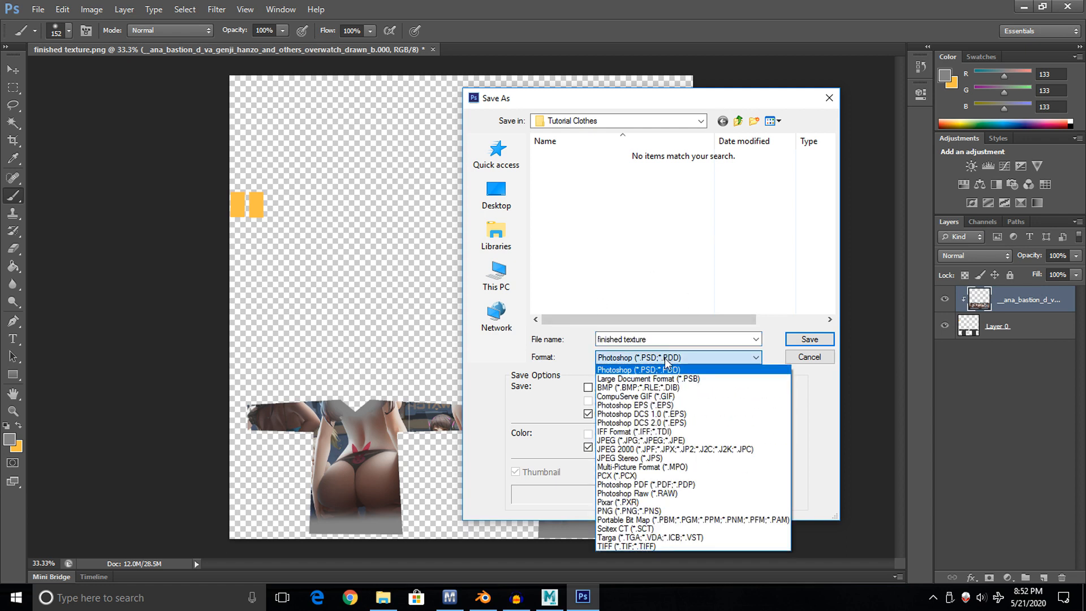
pyautogui.click(673, 510)
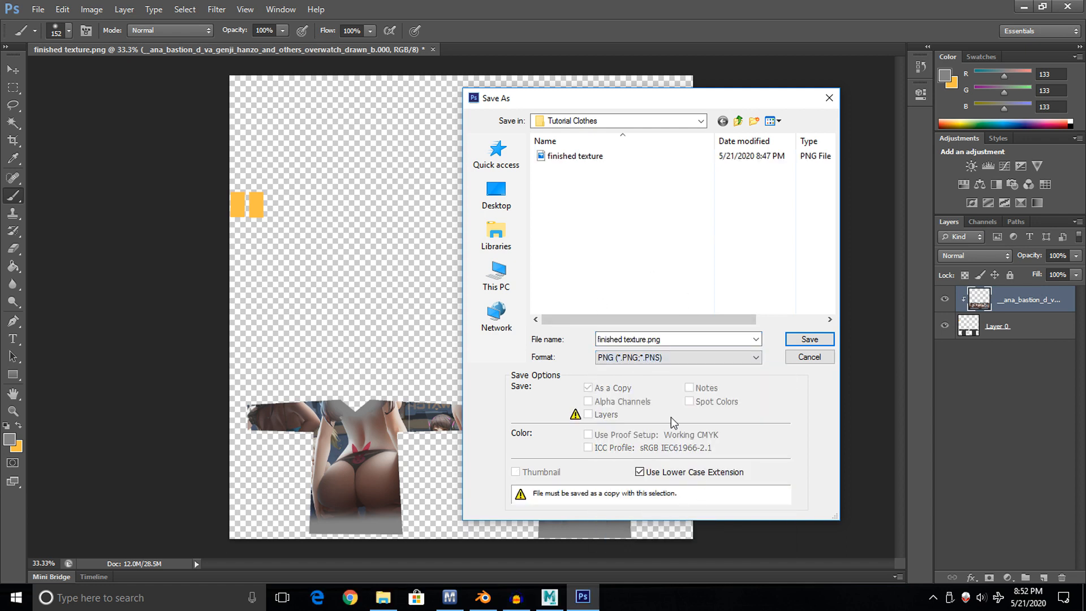
pyautogui.click(712, 339)
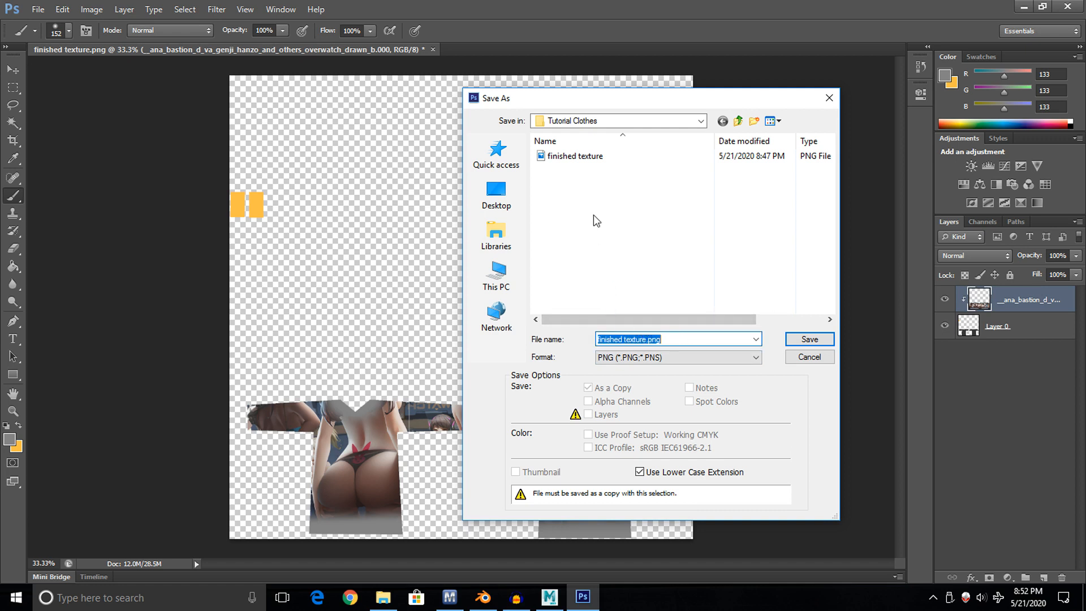
pyautogui.click(648, 340)
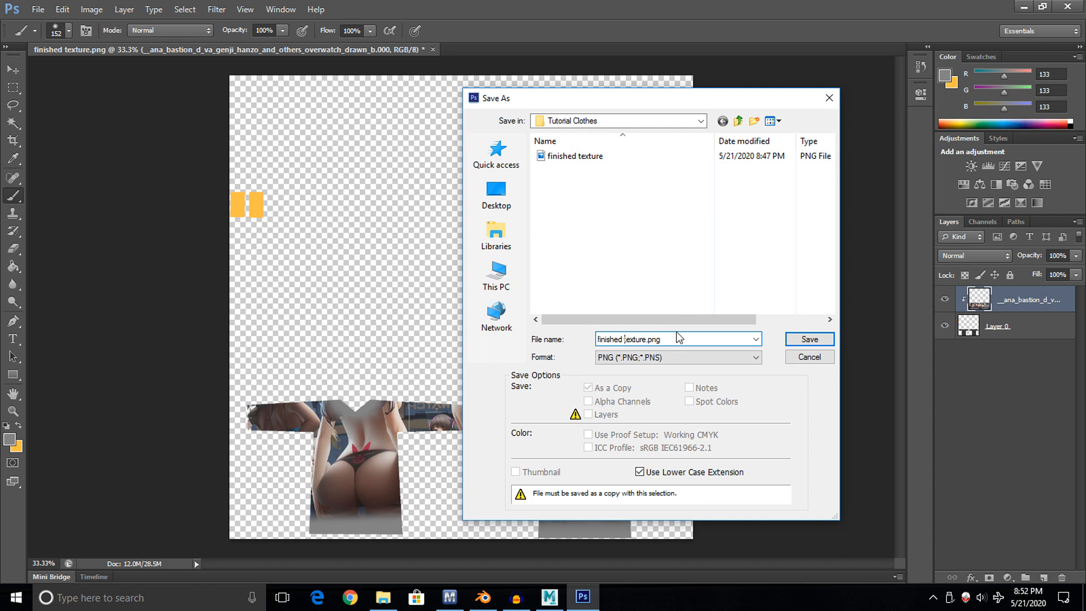
pyautogui.write('FINISHED')
pyautogui.click(806, 338)
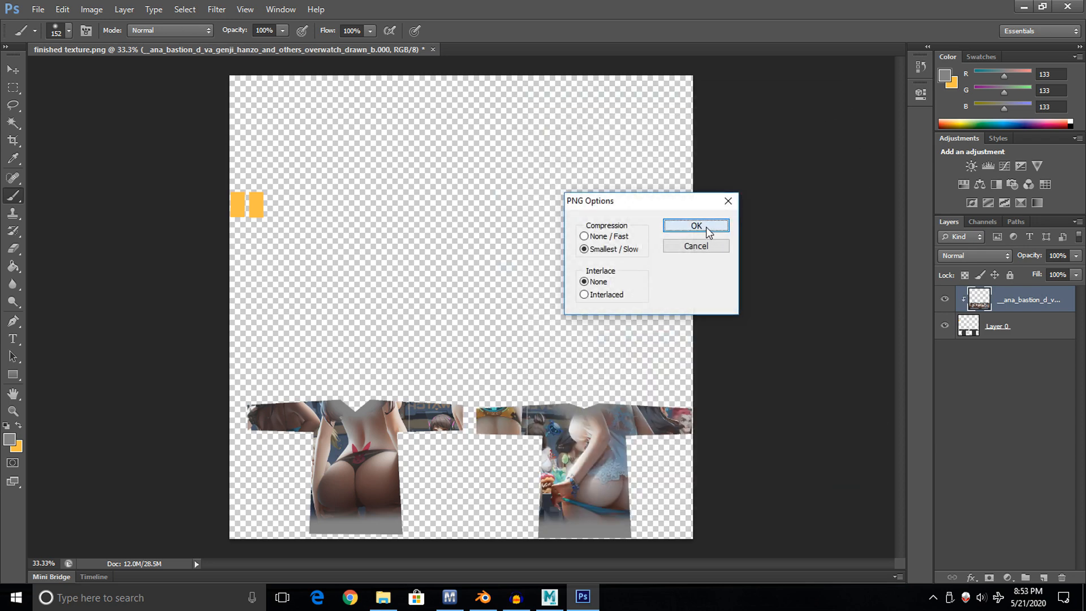
pyautogui.click(706, 226)
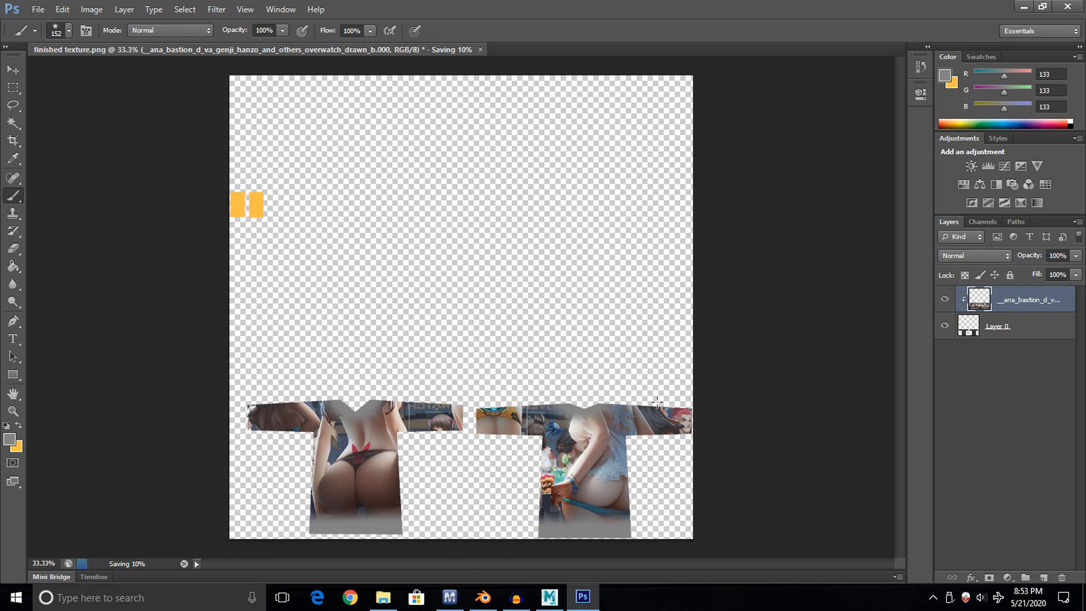
# View the saved "finished FINISHED texture" image from the Tutorial Clothes folder, check the shirt pieces and close the viewer.
pyautogui.click(380, 595)
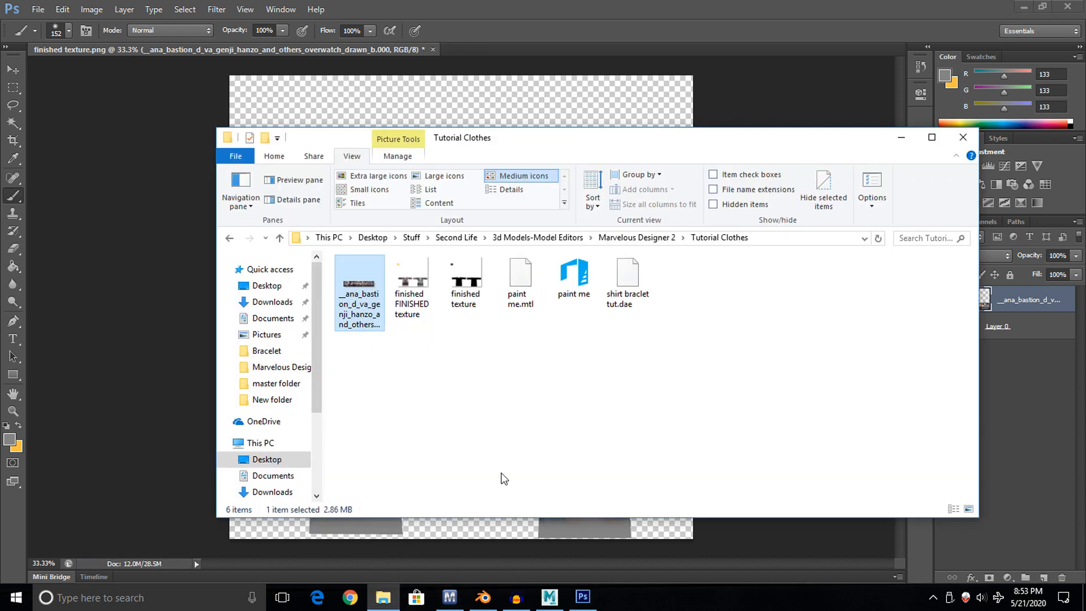
pyautogui.doubleClick(422, 287)
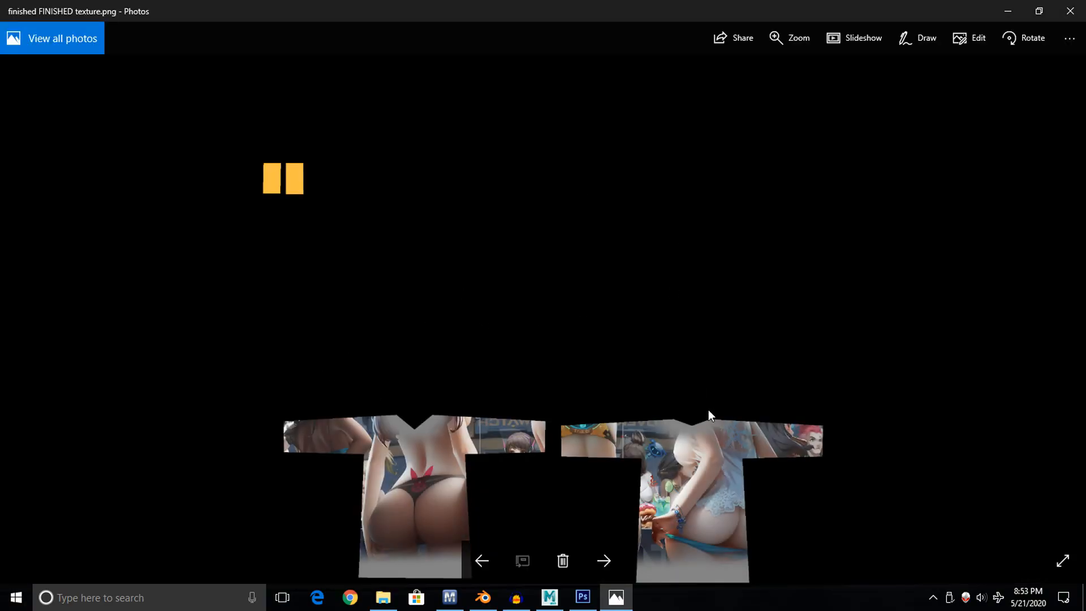
pyautogui.moveTo(494, 404); pyautogui.dragTo(534, 416)
pyautogui.scroll(-4, 590, 361)
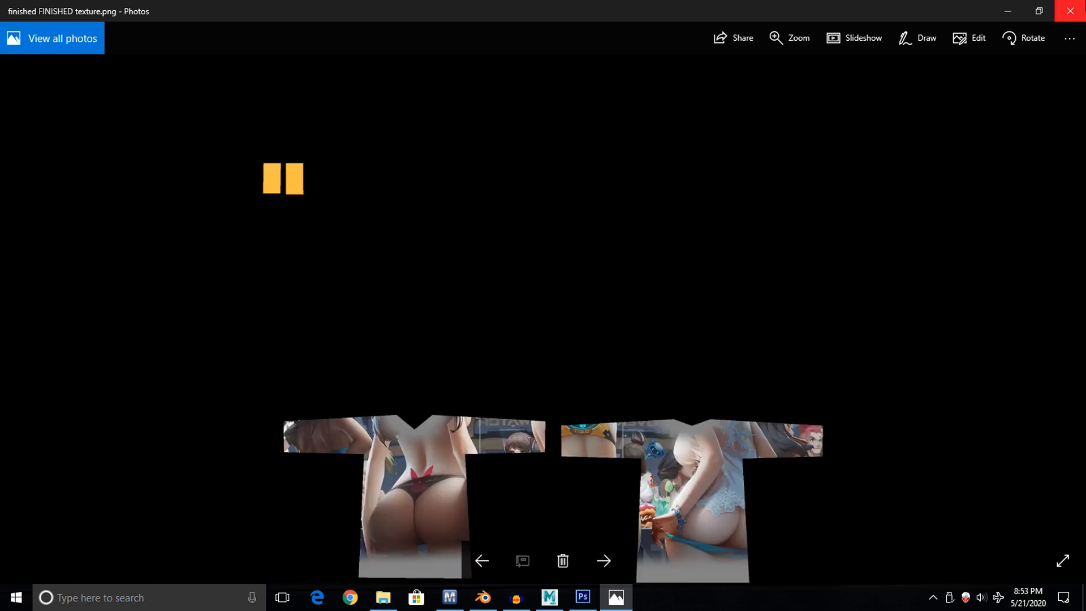
pyautogui.click(1081, 15)
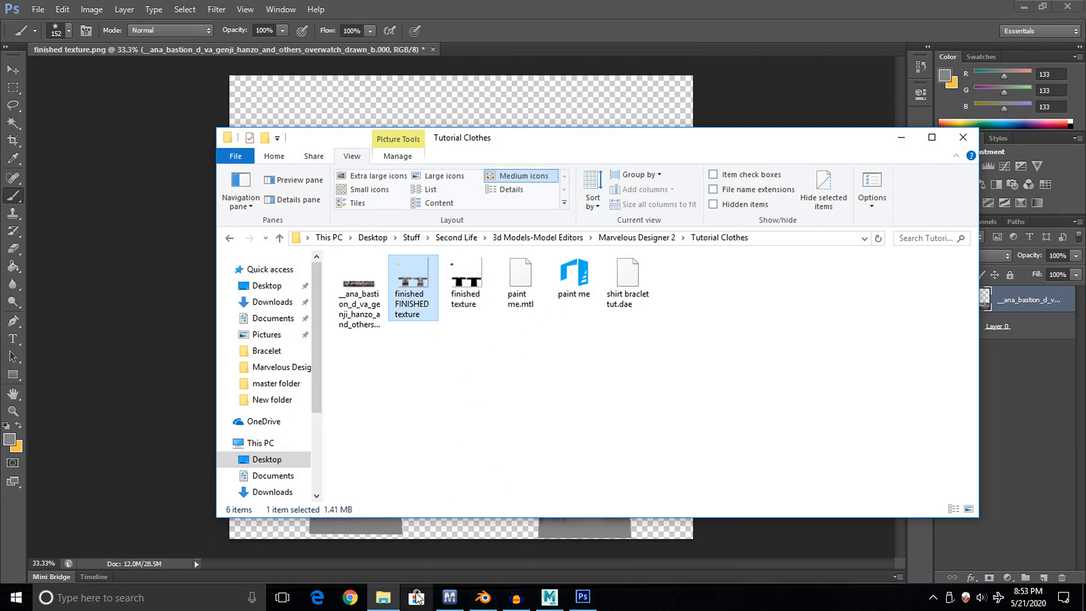
pyautogui.moveTo(441, 603)
pyautogui.moveTo(493, 603)
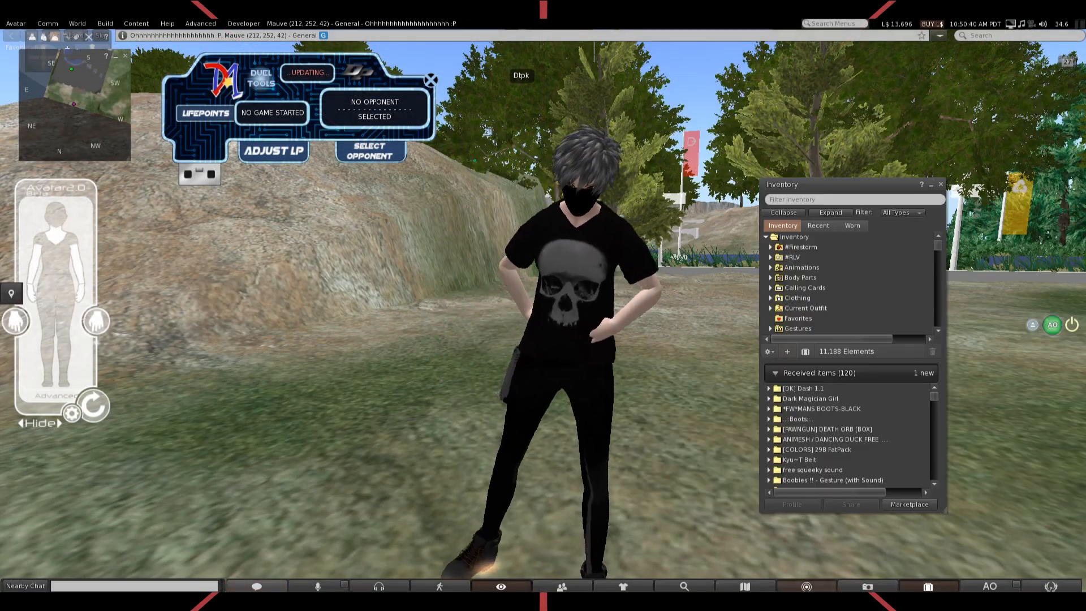
# Load "shirt braclet tut.dae" from the Tutorial Clothes folder as a new model upload.
pyautogui.rightClick(781, 275)
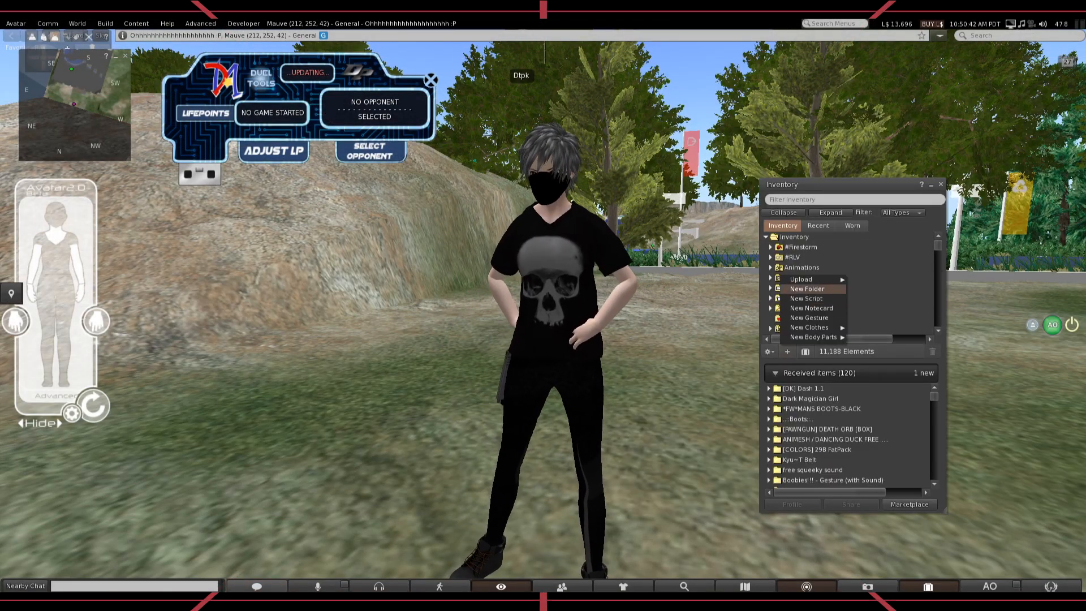
pyautogui.moveTo(803, 279)
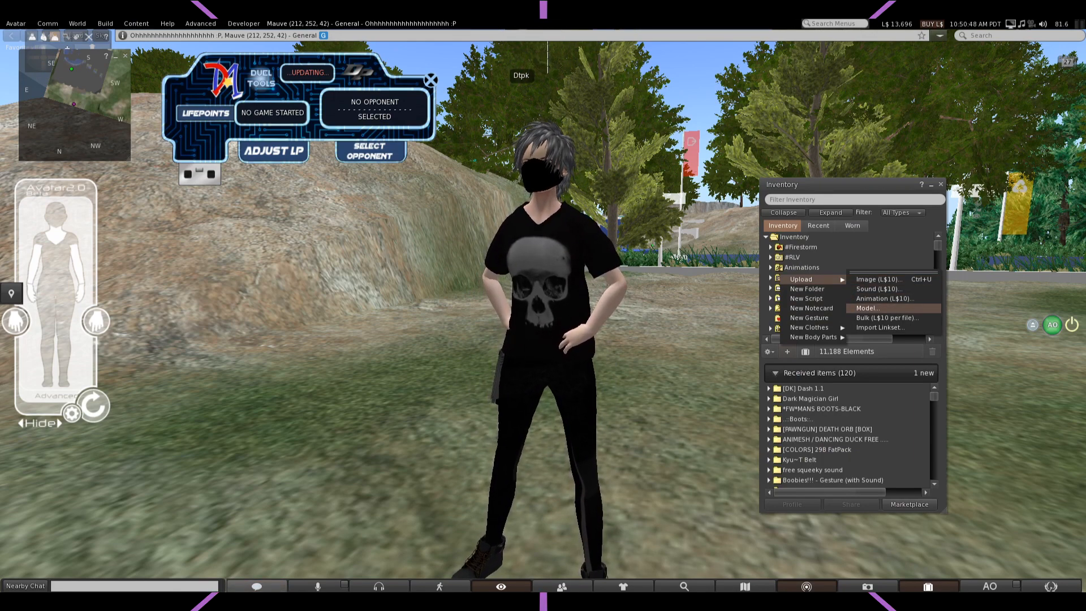
pyautogui.click(865, 308)
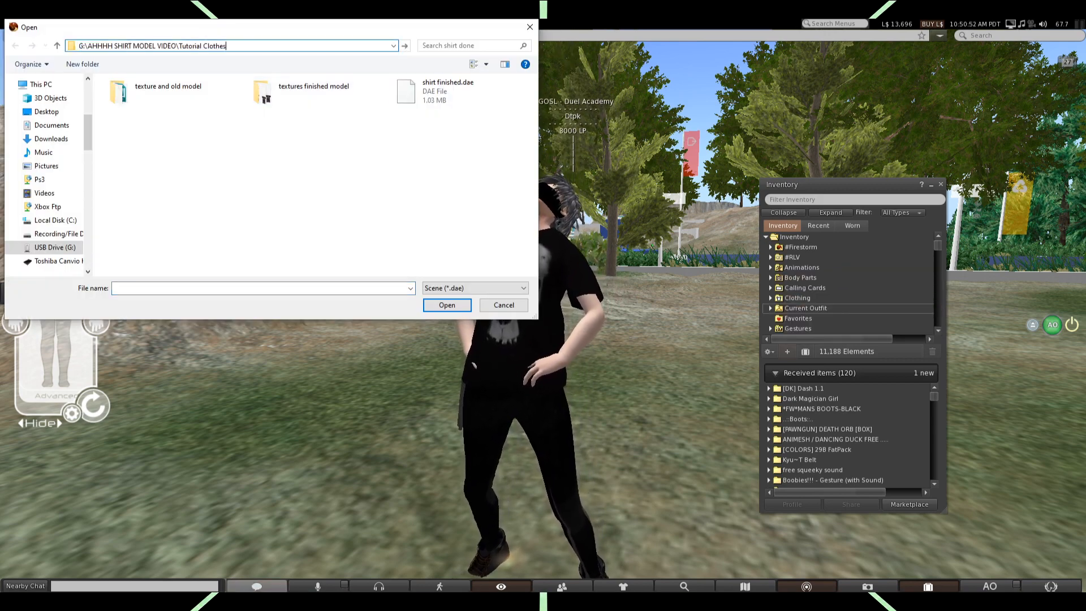
pyautogui.press('Return')
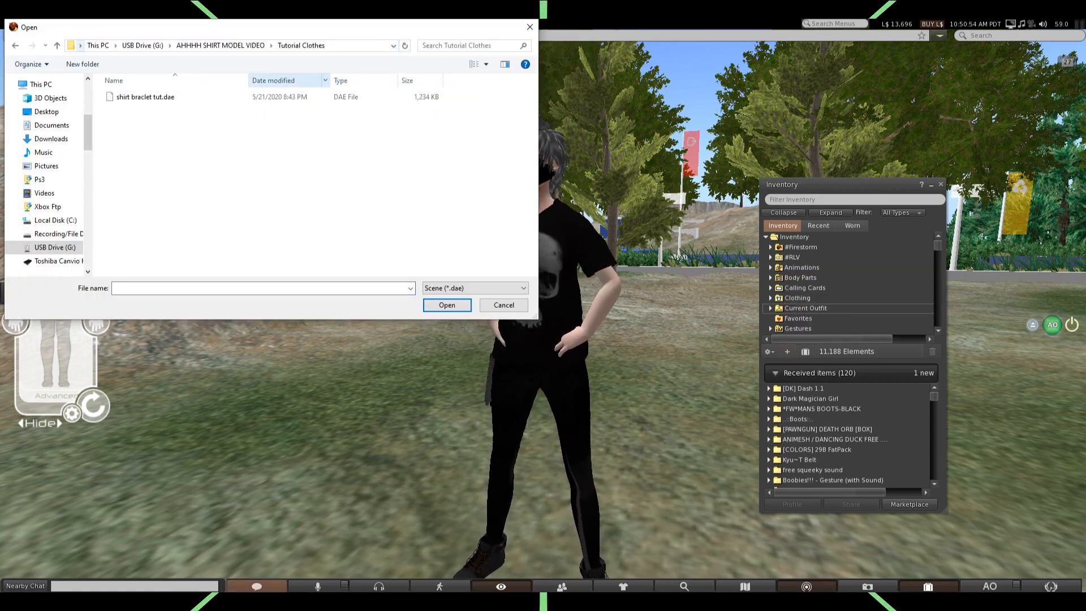
pyautogui.click(145, 97)
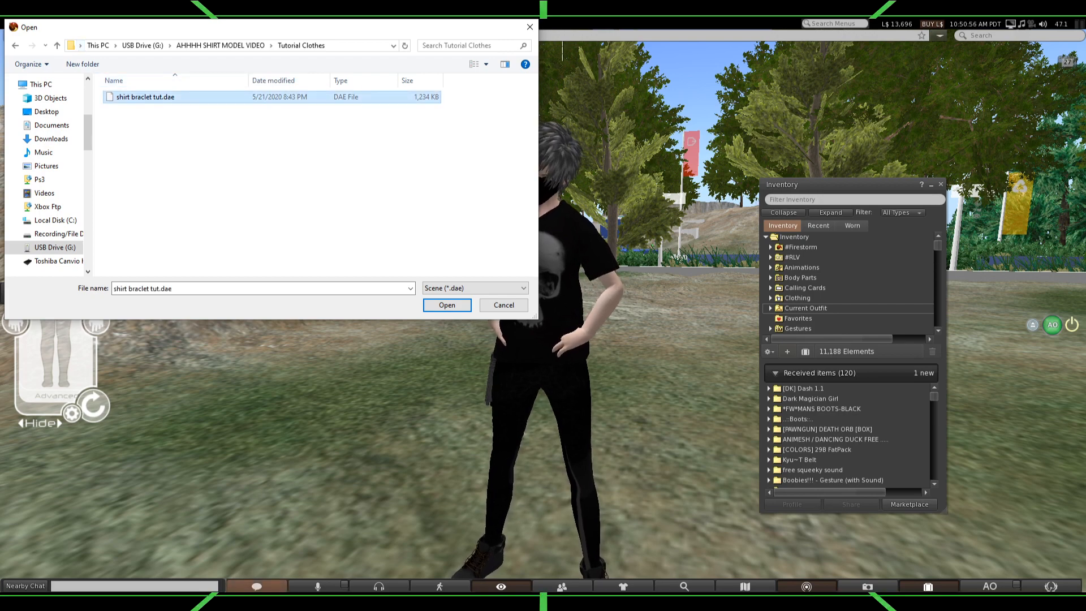
pyautogui.moveTo(277, 33); pyautogui.dragTo(334, 126)
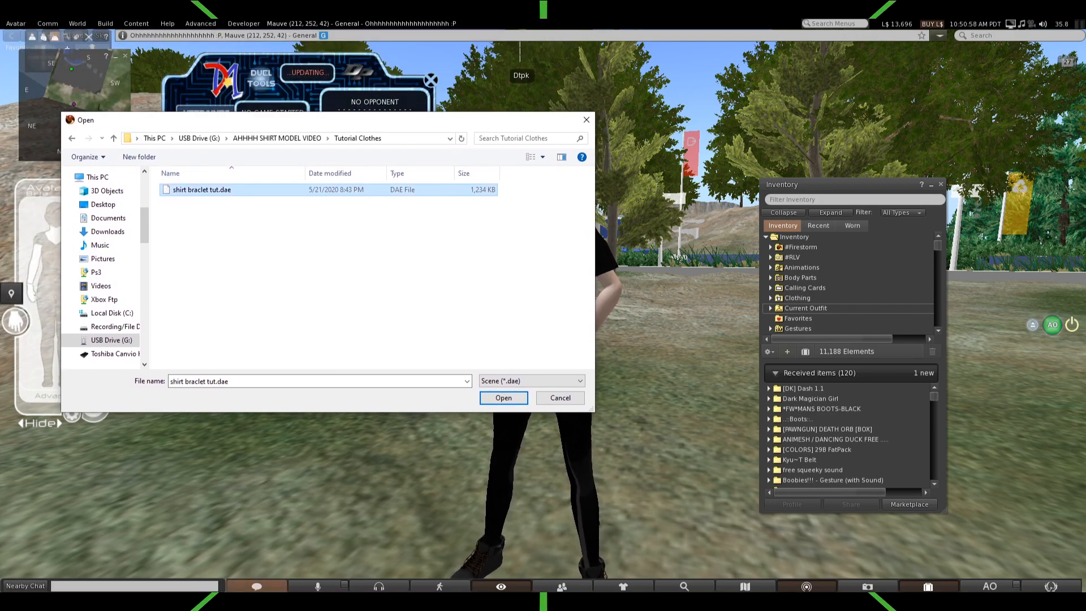
pyautogui.press('Return')
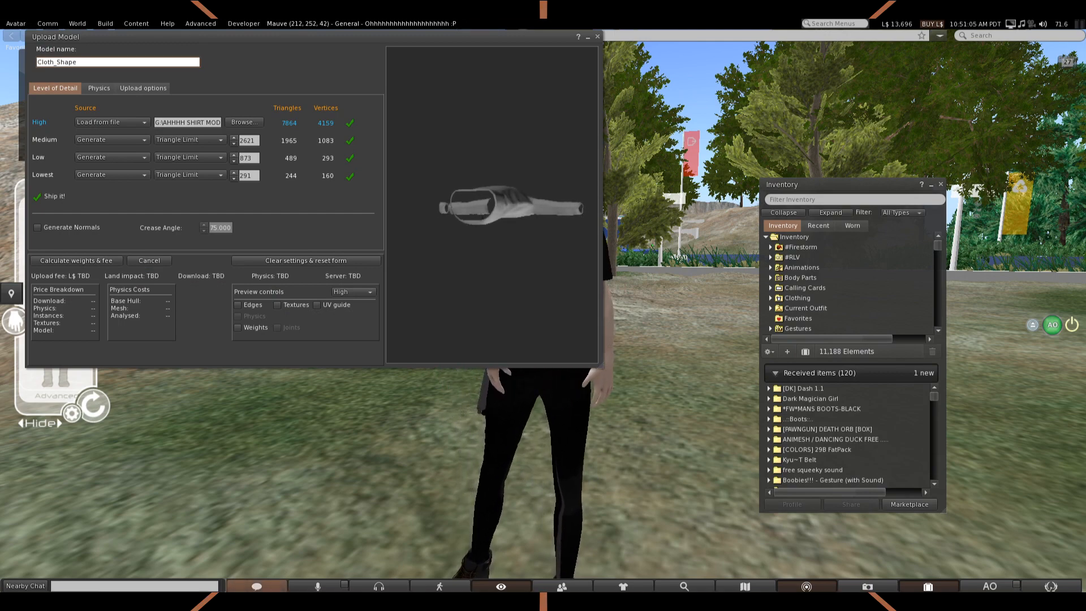
# Include skin weight for the Cloth_Shape model, preview its weights and upload the model to the inventory.
pyautogui.click(143, 87)
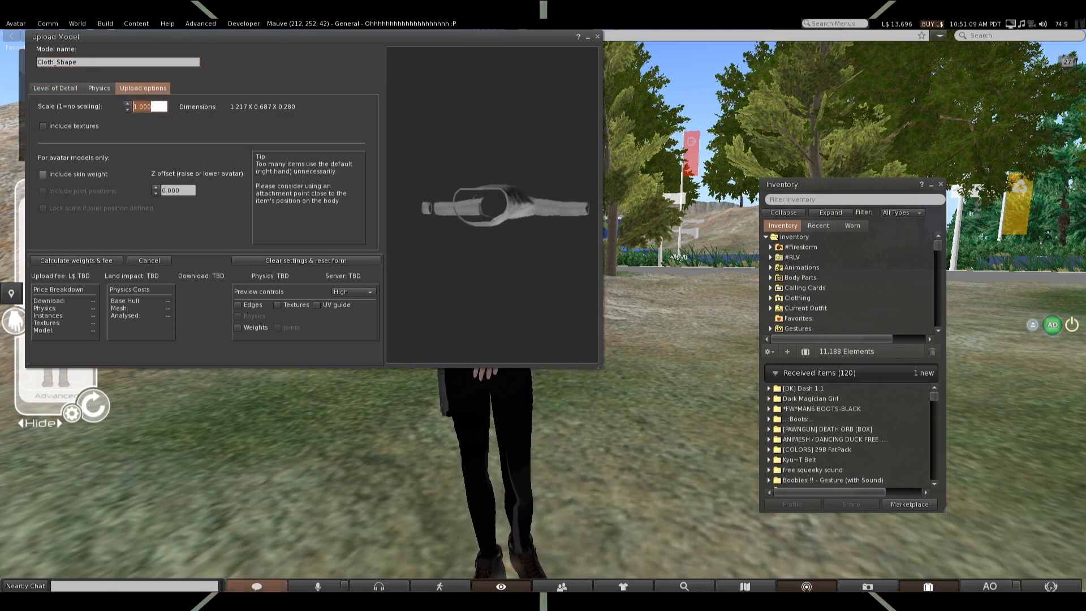
pyautogui.click(43, 174)
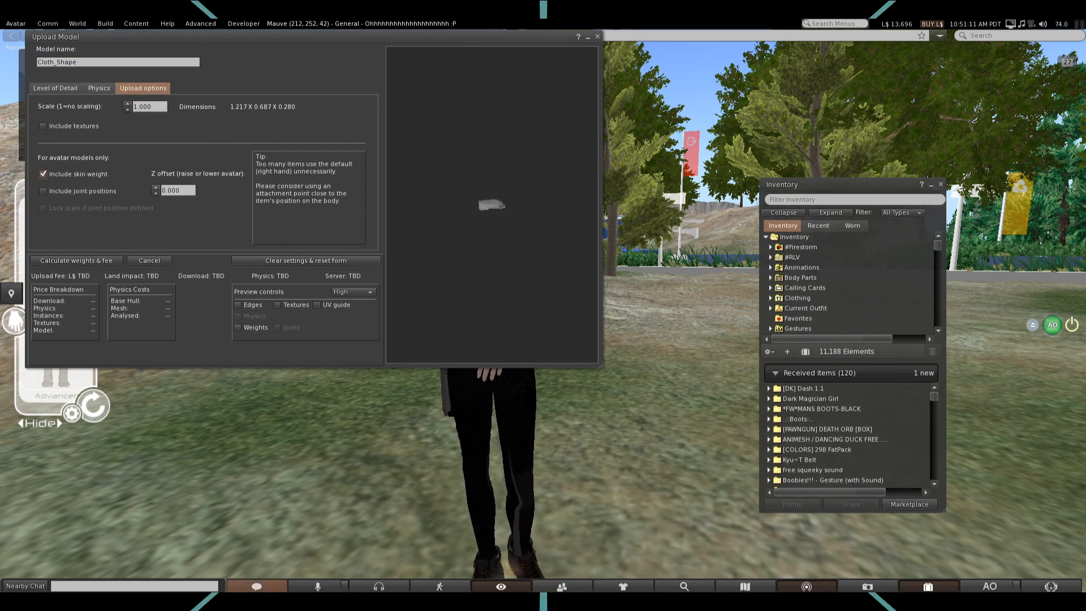
pyautogui.click(55, 88)
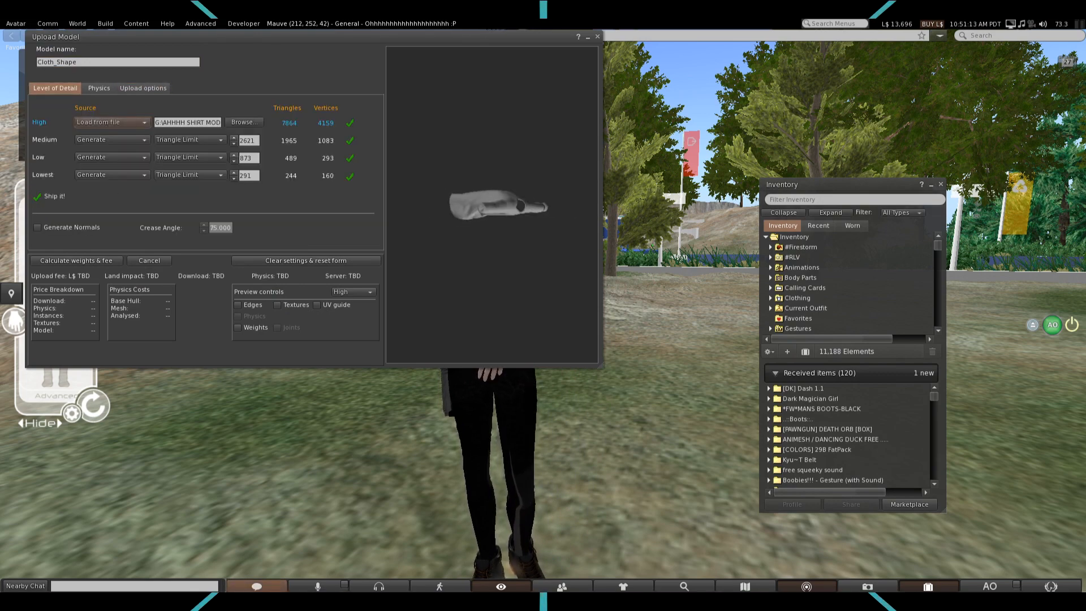
pyautogui.moveTo(492, 205); pyautogui.dragTo(537, 176)
pyautogui.click(237, 327)
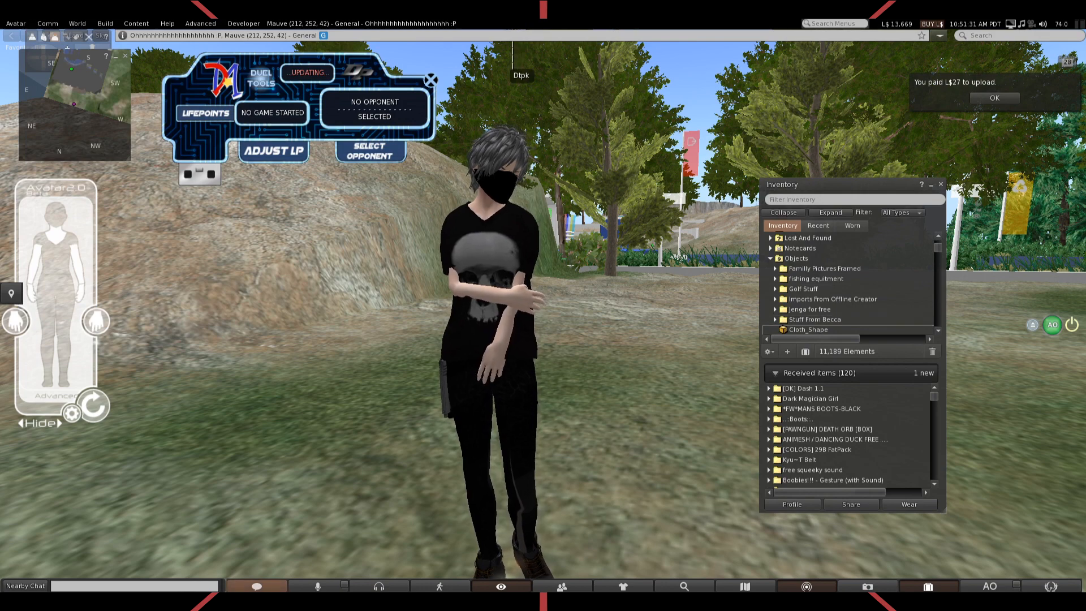
# Detach the black skull shirt from the avatar, wear the uploaded Cloth_Shape object and check its fit while moving.
pyautogui.rightClick(512, 258)
pyautogui.rightClick(459, 221)
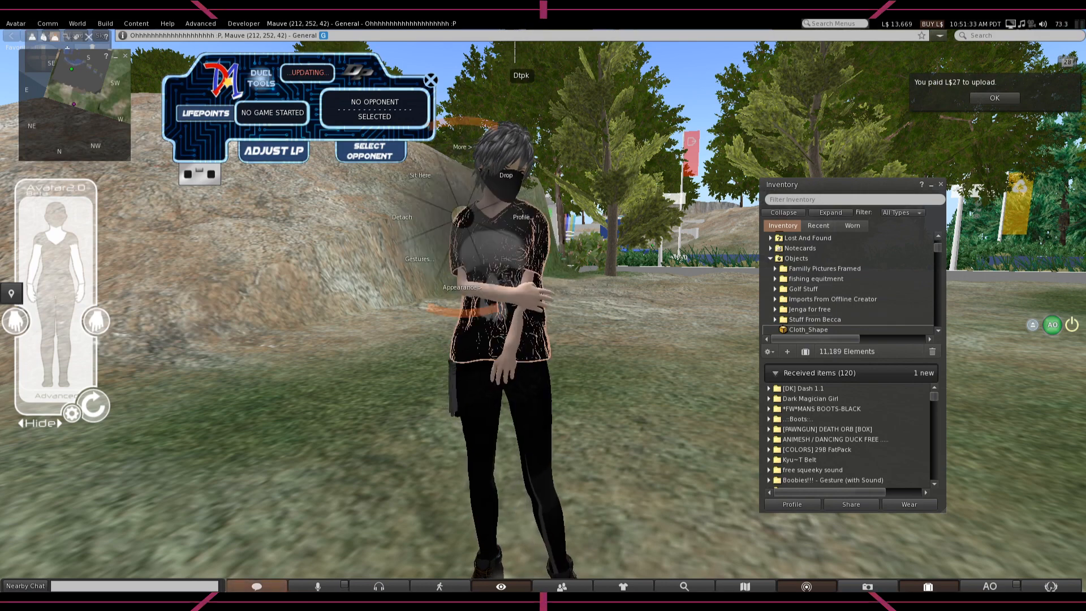
pyautogui.click(459, 220)
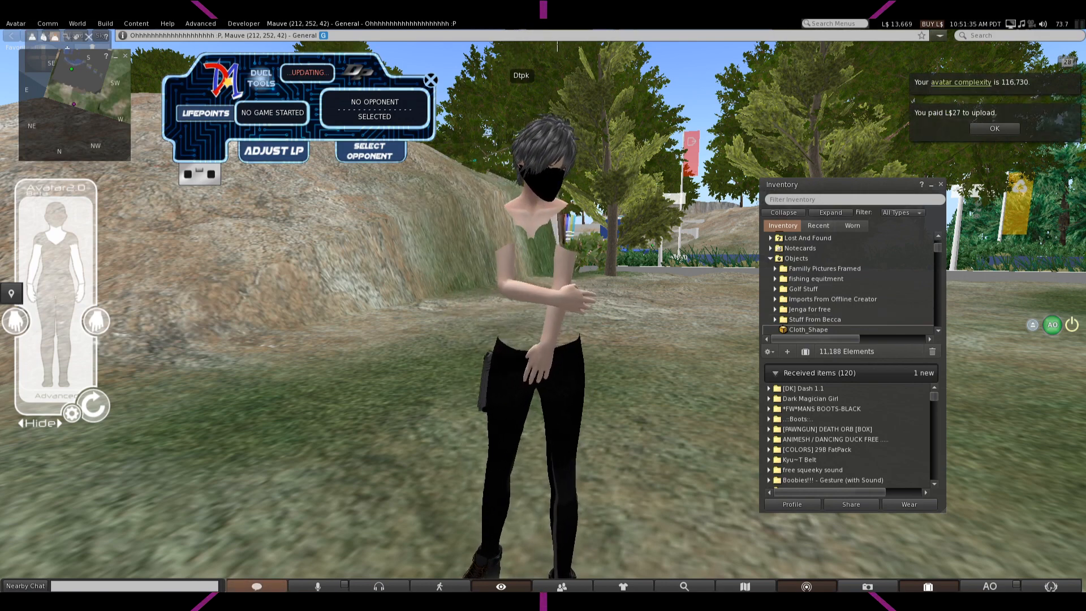
pyautogui.rightClick(799, 330)
pyautogui.click(815, 479)
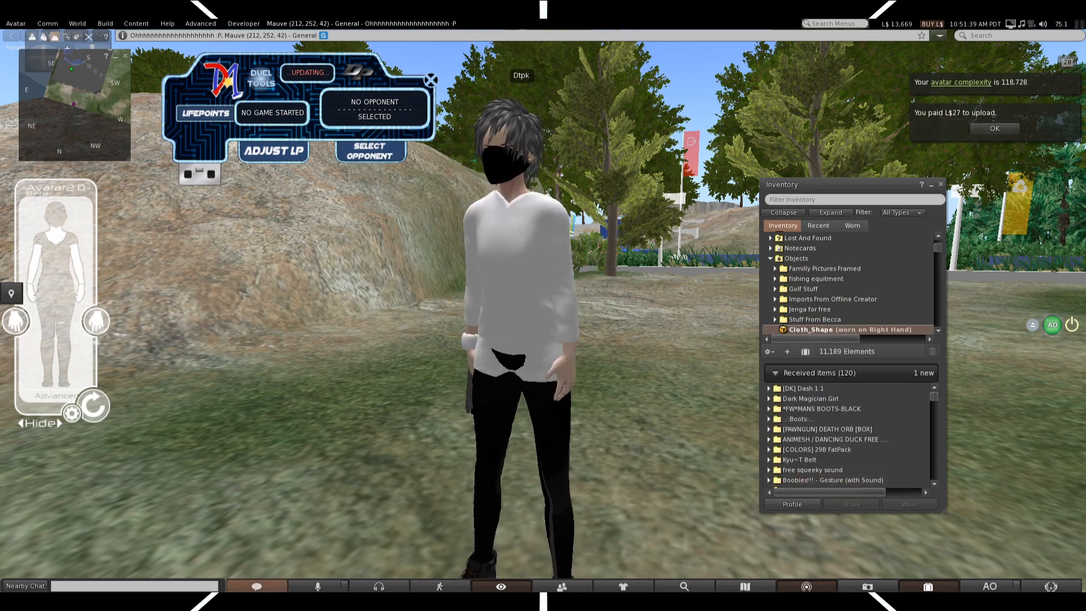
pyautogui.keyDown('alt'); pyautogui.moveTo(526, 272); pyautogui.dragTo(588, 243); pyautogui.keyUp('alt')
pyautogui.press('Up')
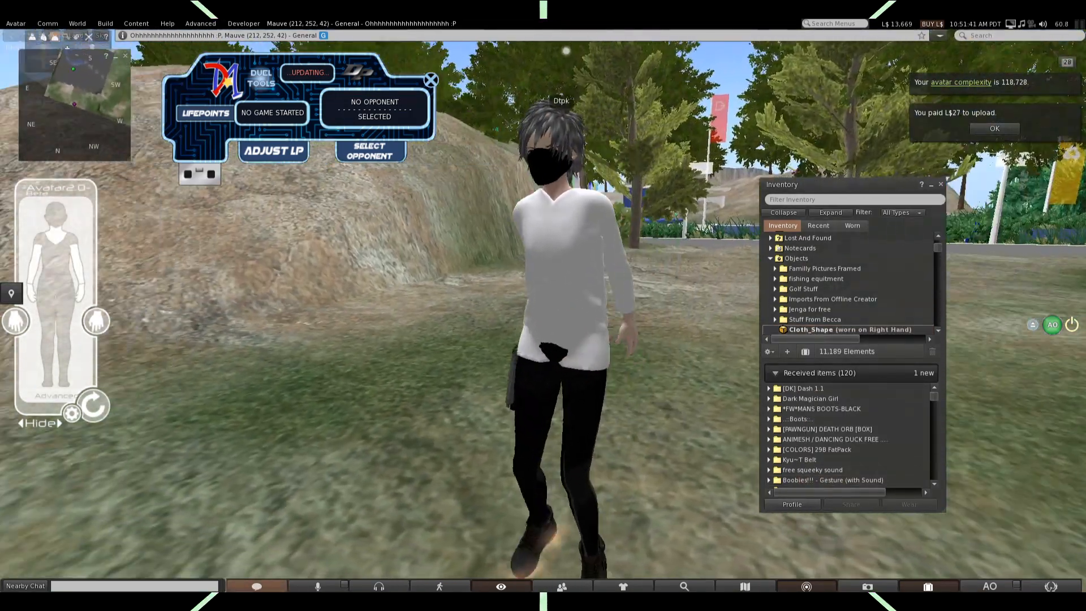
pyautogui.press('Right')
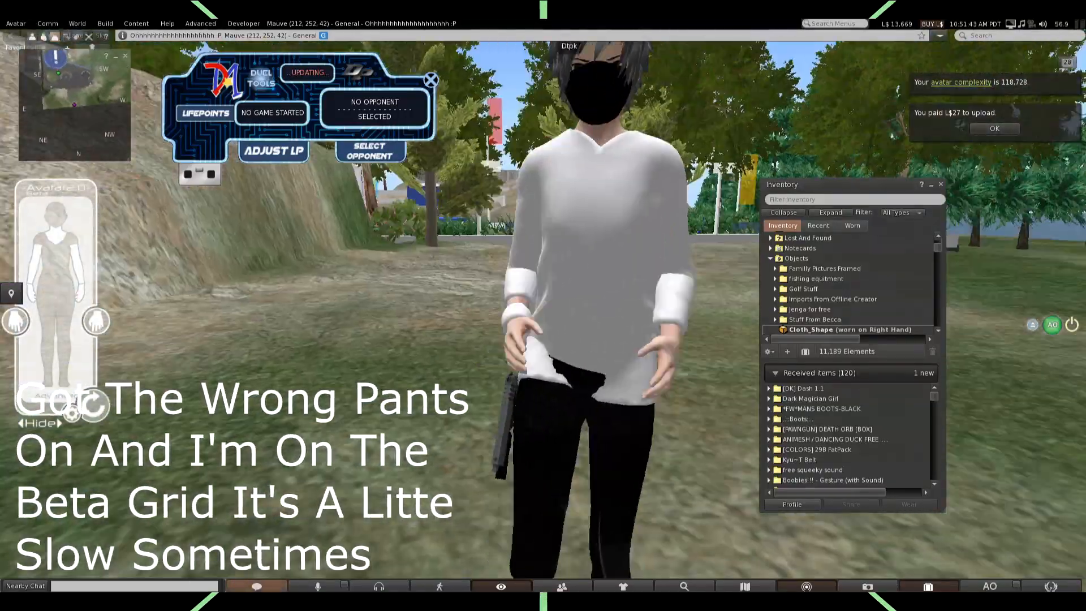
pyautogui.press('Up')
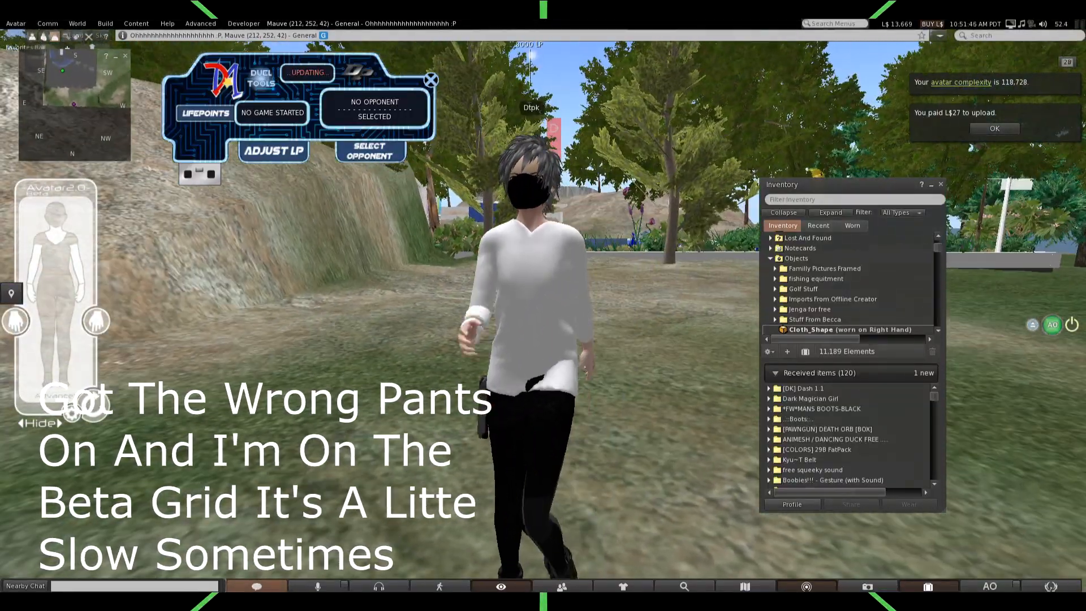
# Upload the "finished FINISHED texture" PNG from the Tutorial Clothes folder as an image, keeping its default name.
pyautogui.click(787, 351)
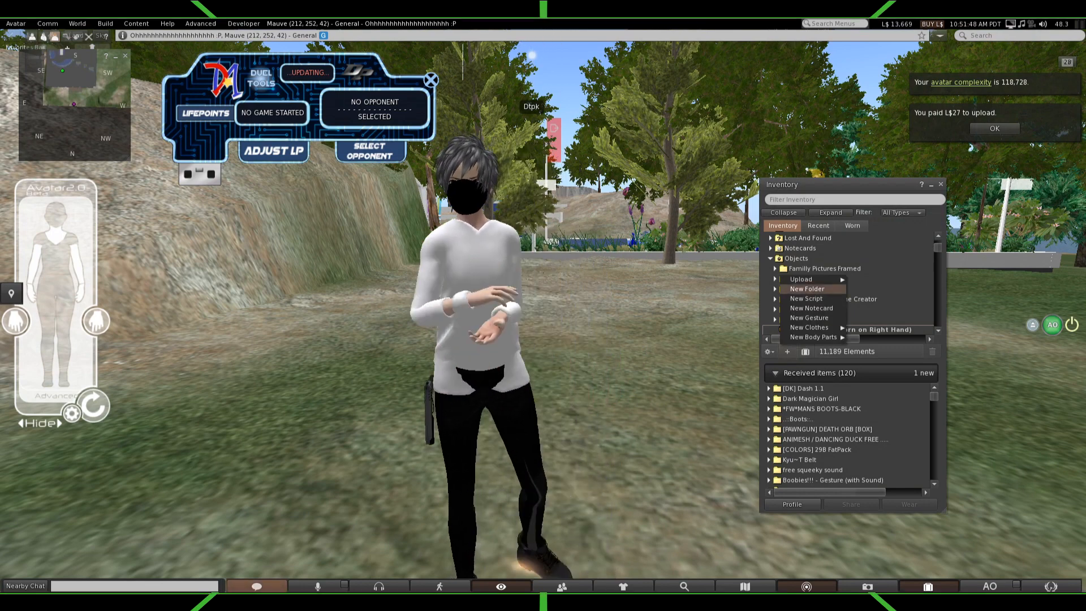
pyautogui.moveTo(809, 279)
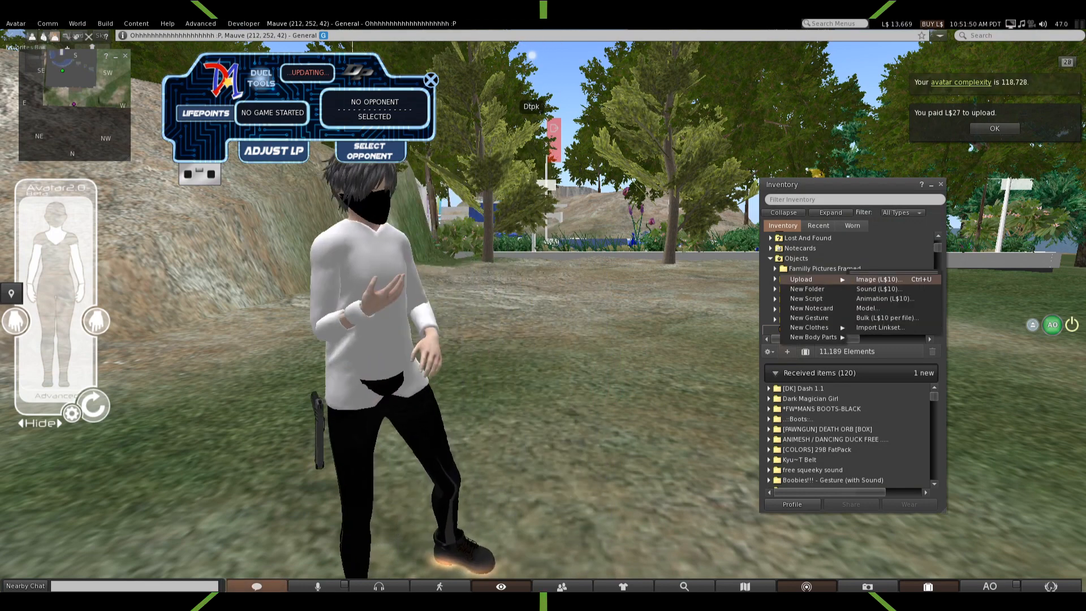
pyautogui.click(880, 279)
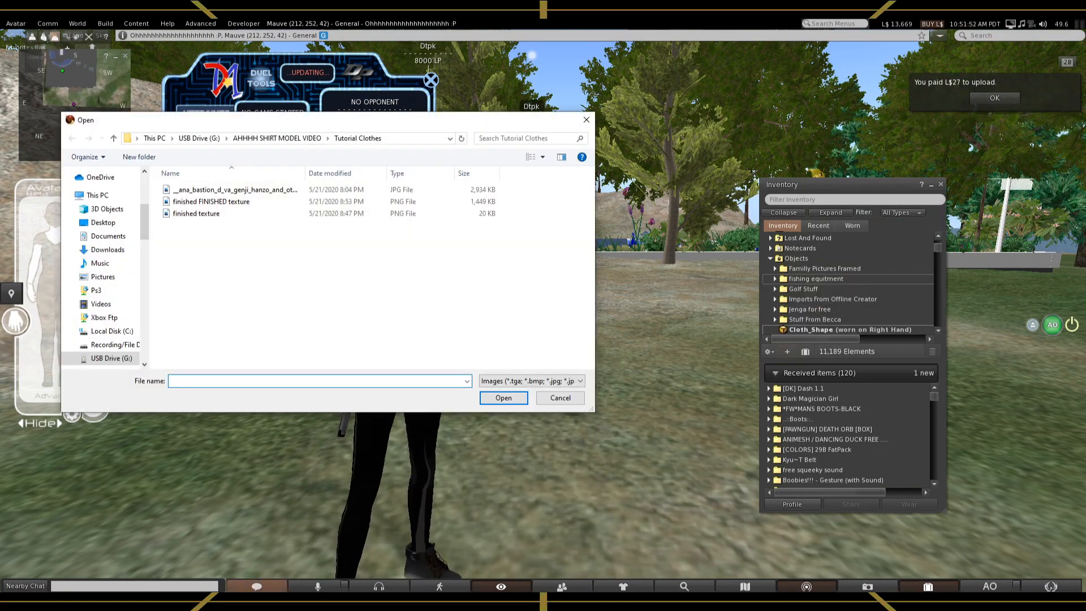
pyautogui.click(415, 138)
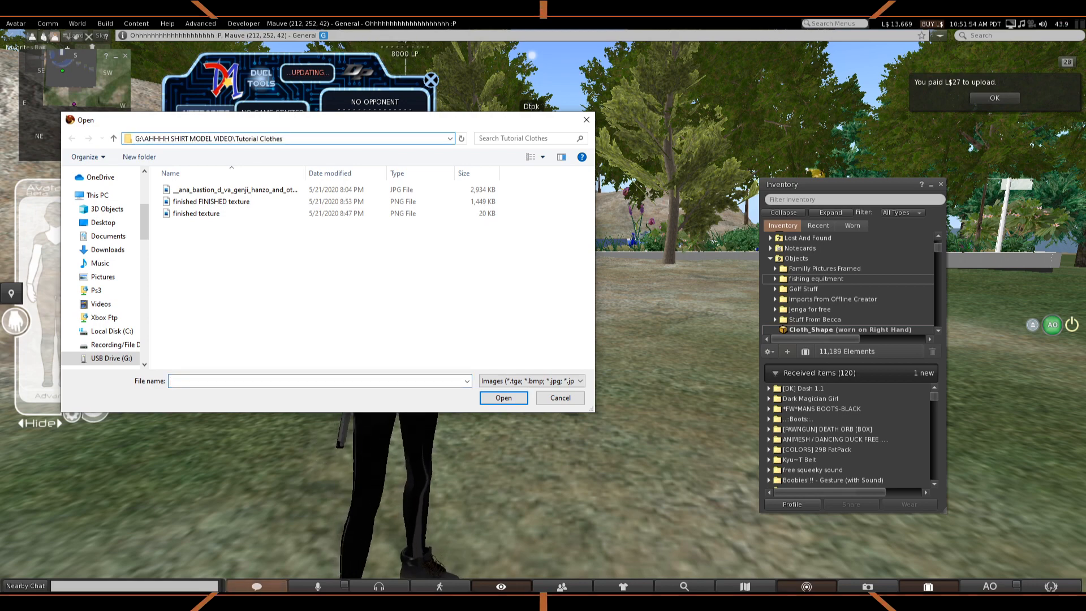
pyautogui.press('Escape')
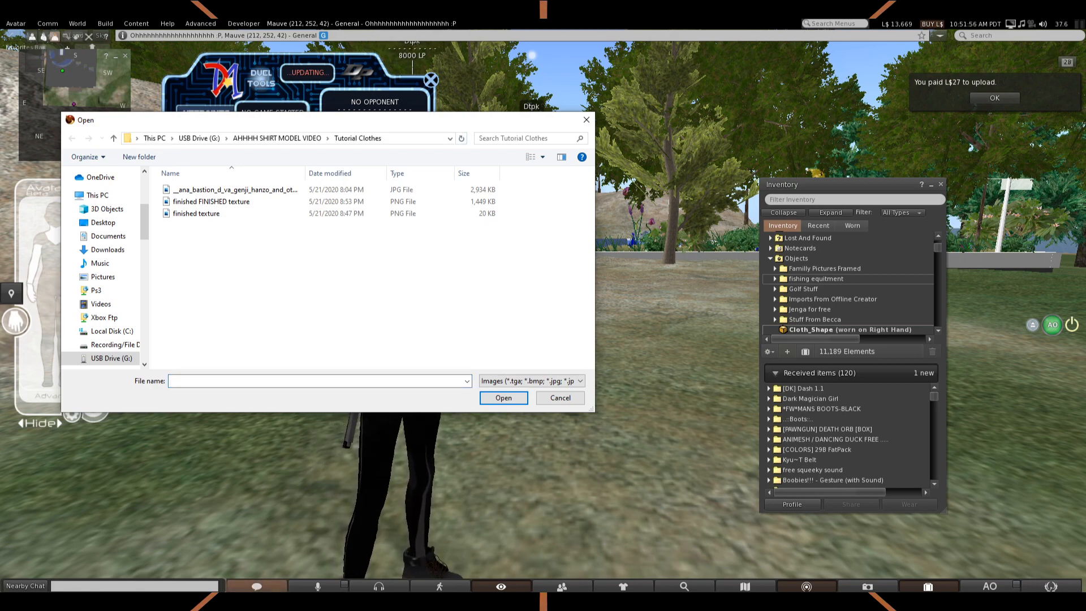
pyautogui.doubleClick(211, 202)
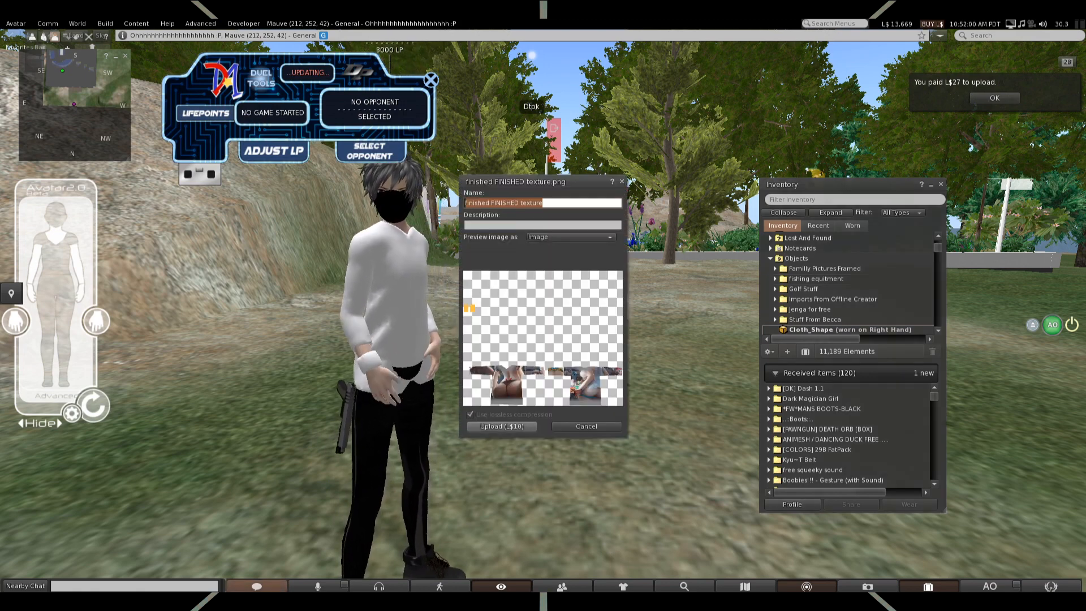
pyautogui.press('Return')
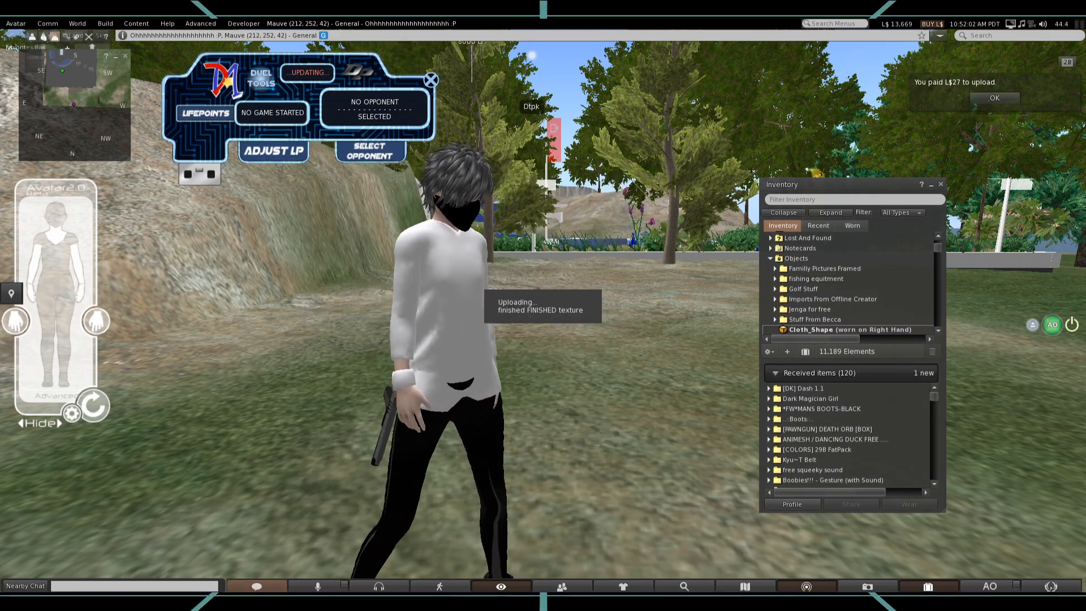
# Edit the worn Cloth_Shape and apply "finished FINISHED texture" as its diffuse texture.
pyautogui.rightClick(468, 273)
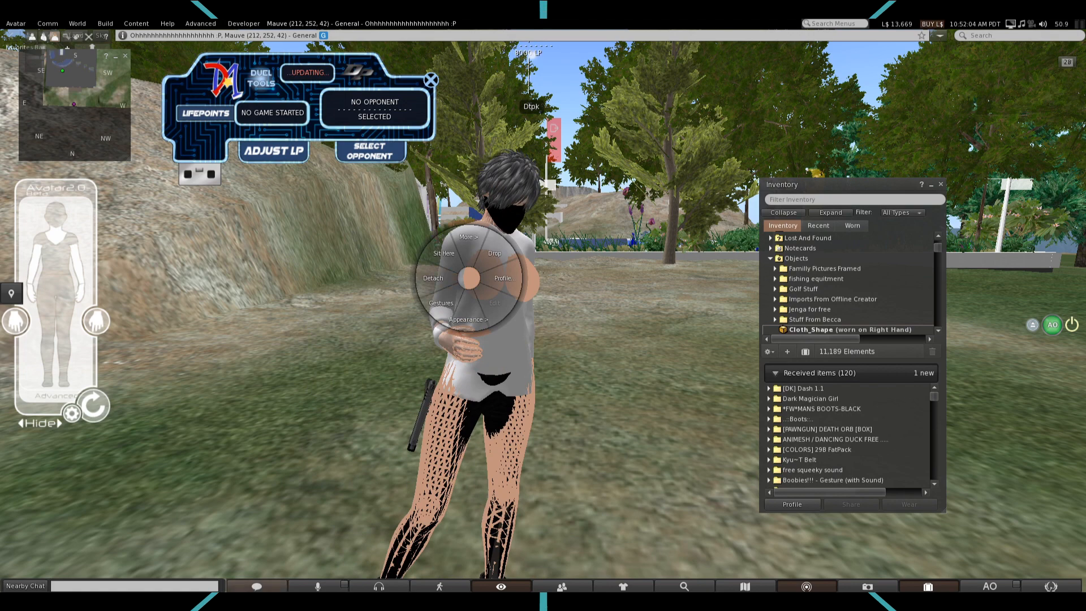
pyautogui.rightClick(506, 360)
pyautogui.rightClick(526, 244)
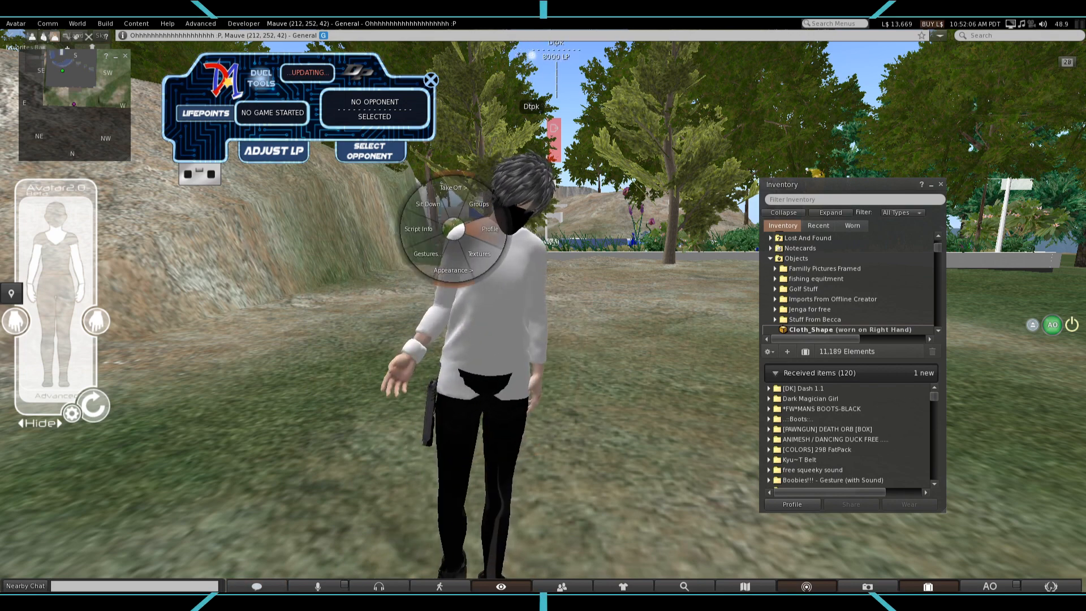
pyautogui.rightClick(498, 238)
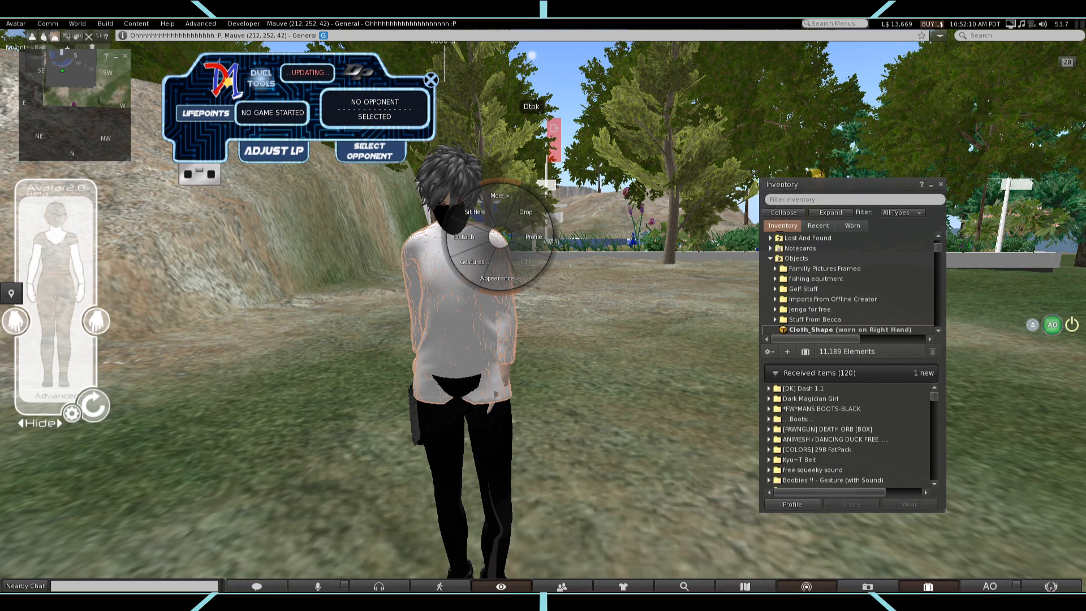
pyautogui.press('Escape')
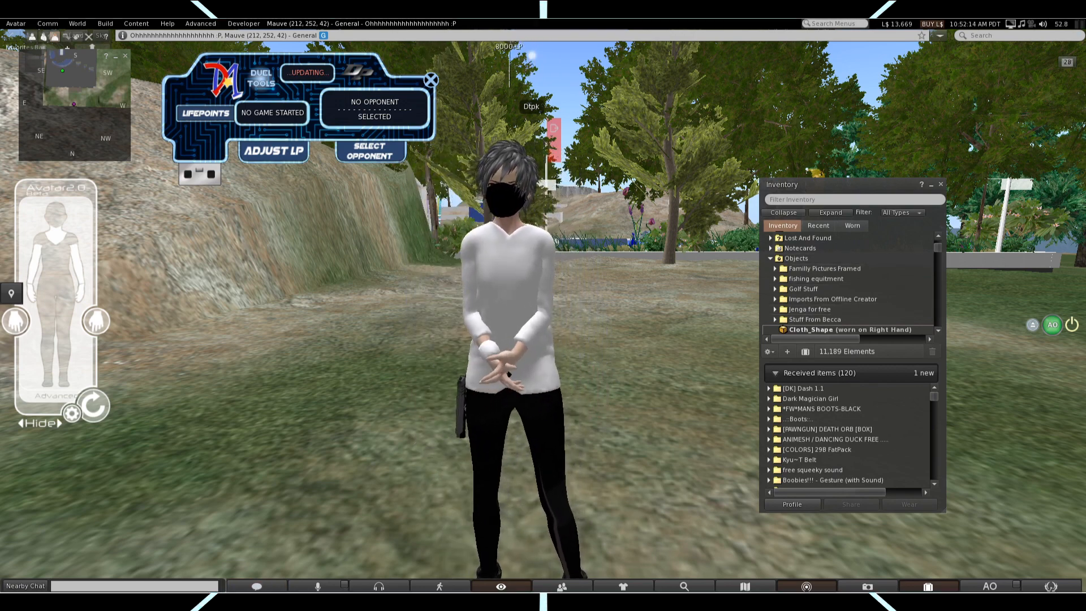
pyautogui.rightClick(603, 241)
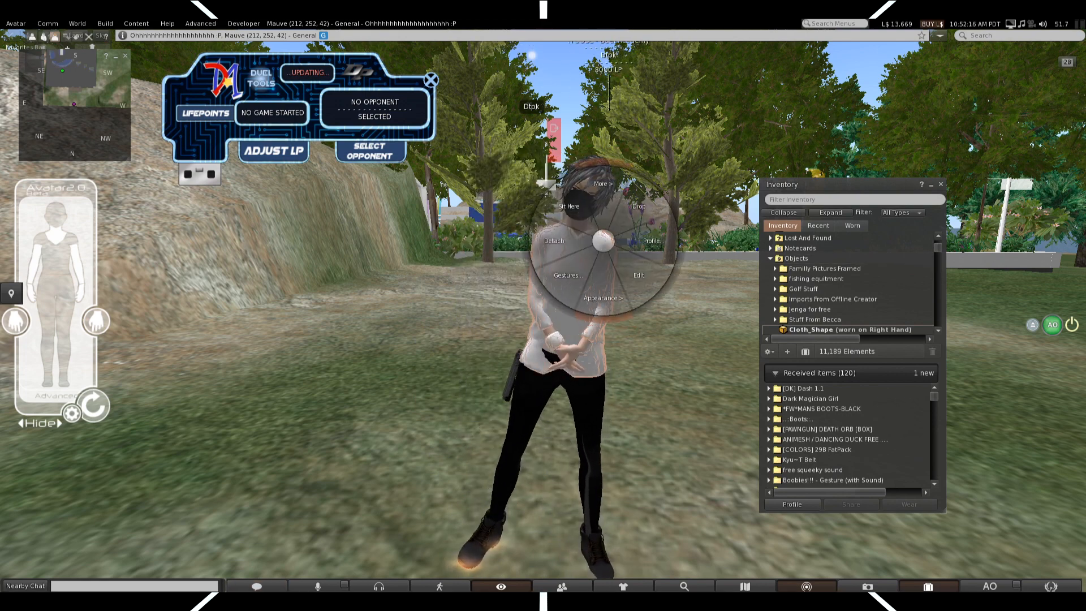
pyautogui.click(639, 275)
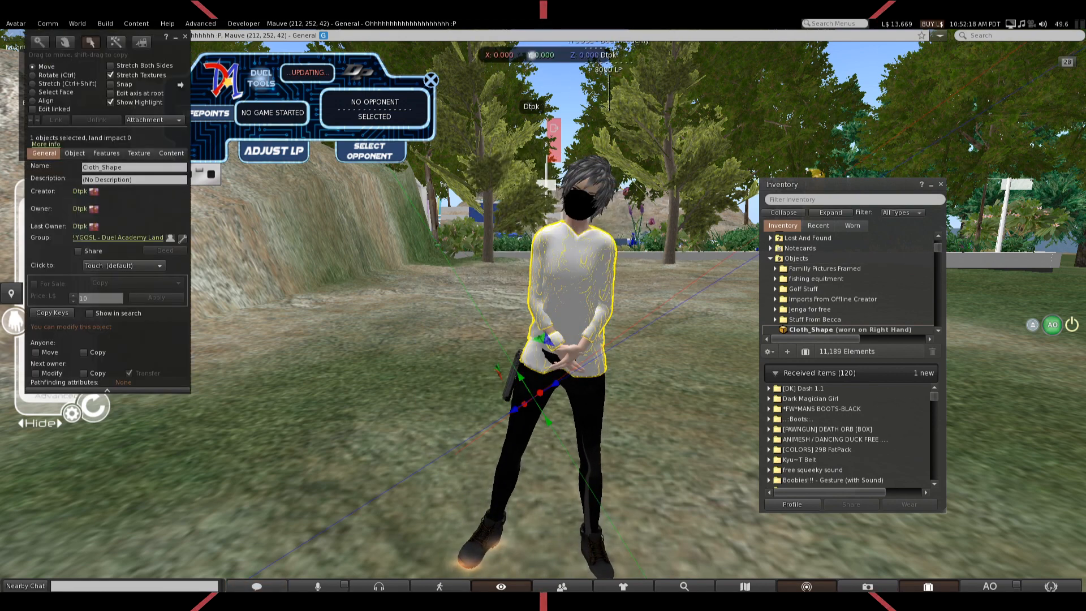
pyautogui.click(138, 152)
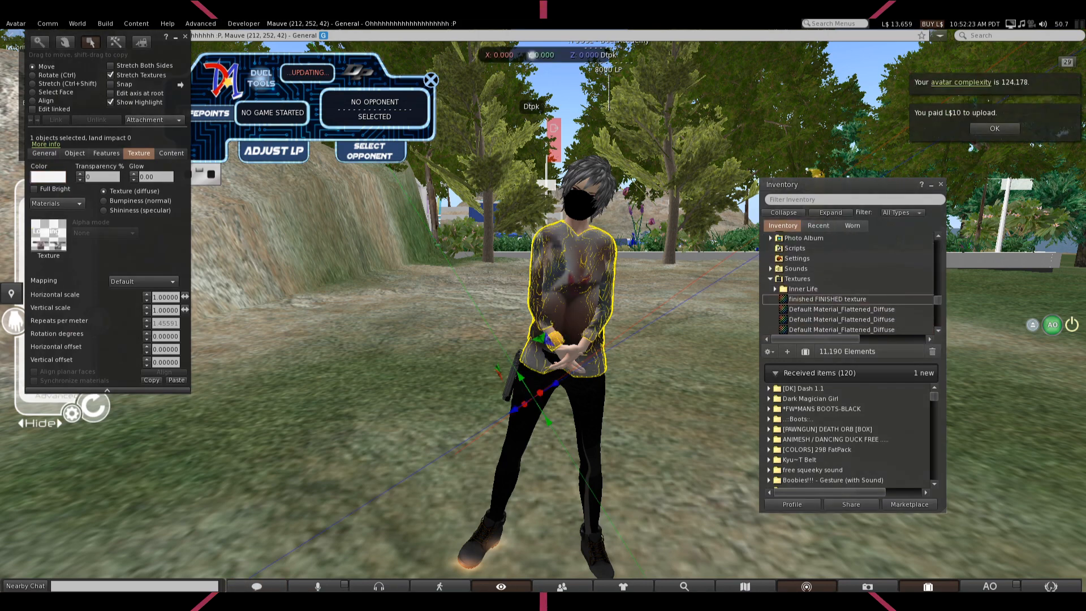
pyautogui.press('Escape')
# Examine the textured shirt and bracelet on the avatar from behind while it walks, turns and jumps over the rocks.
pyautogui.keyDown('alt'); pyautogui.moveTo(505, 308); pyautogui.dragTo(170, 339); pyautogui.keyUp('alt')
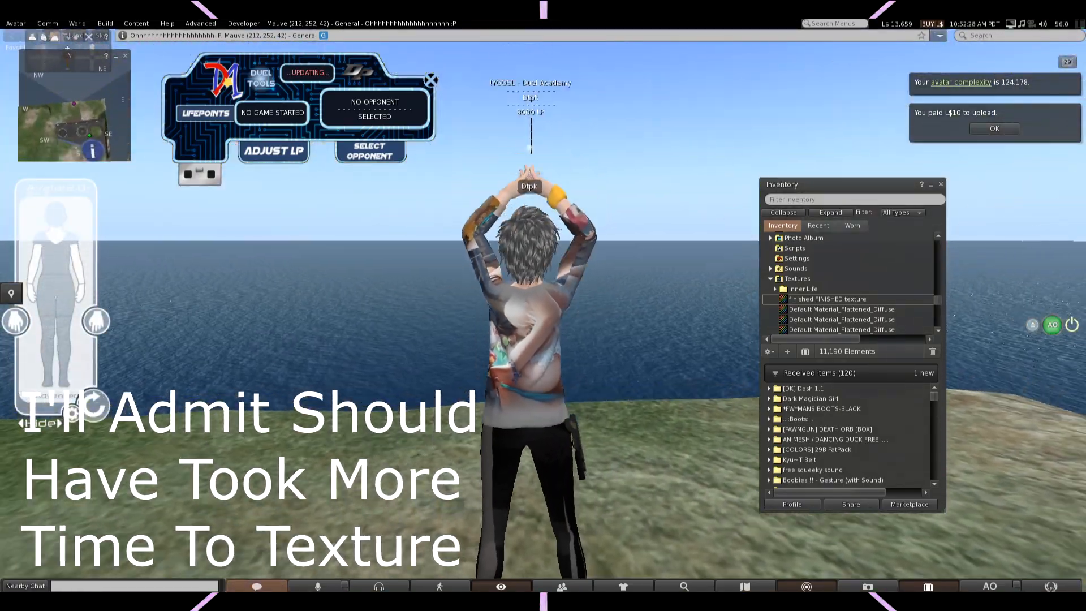
pyautogui.press('Escape')
pyautogui.press('Right')
pyautogui.press('Up')
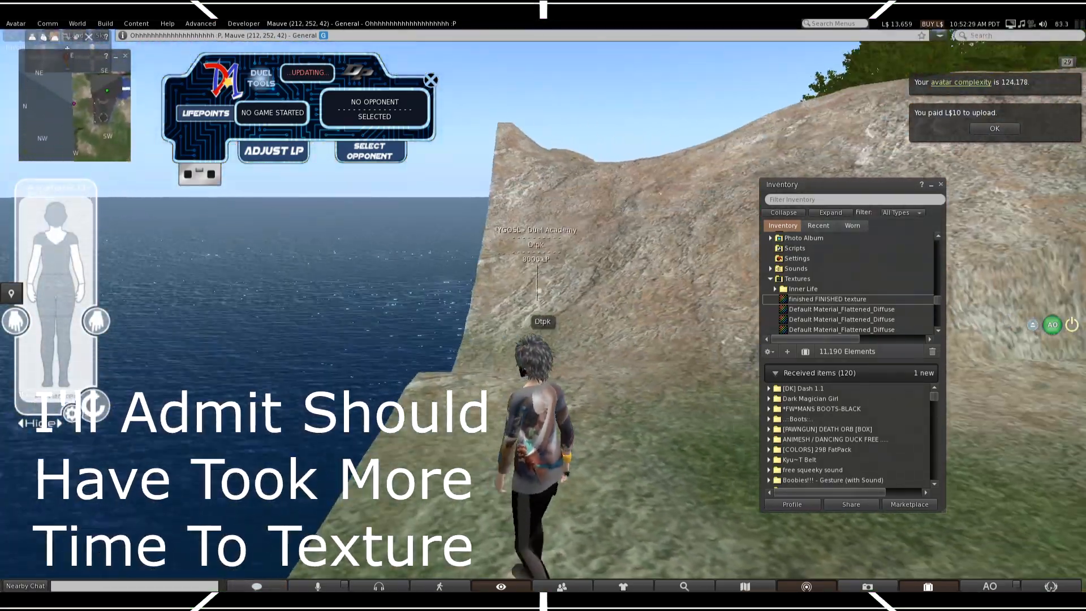
pyautogui.press('Up')
pyautogui.press('Left')
pyautogui.press('pageup')
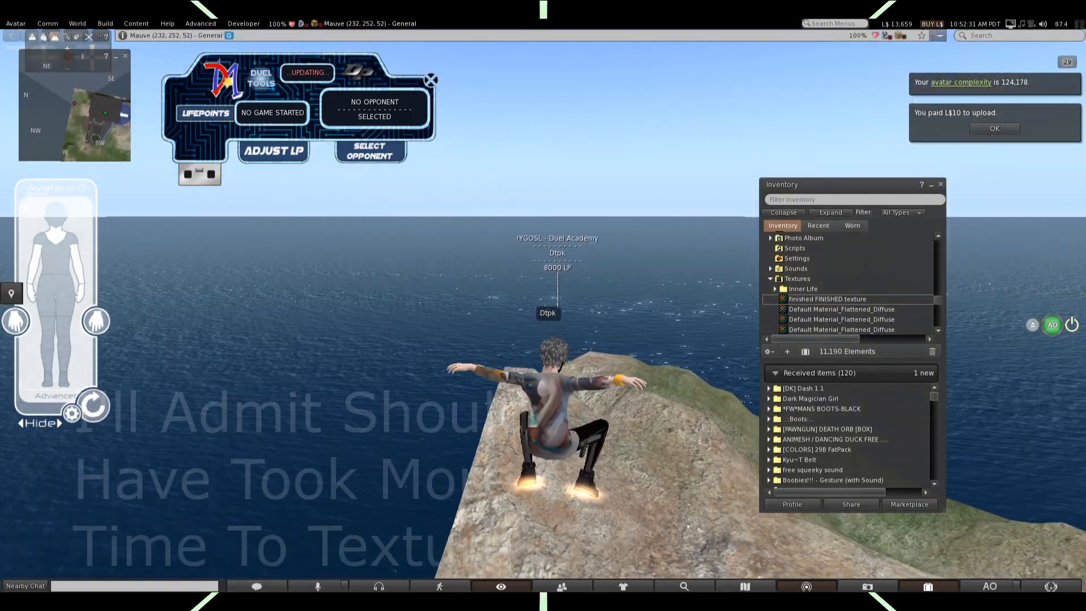
pyautogui.press('Right')
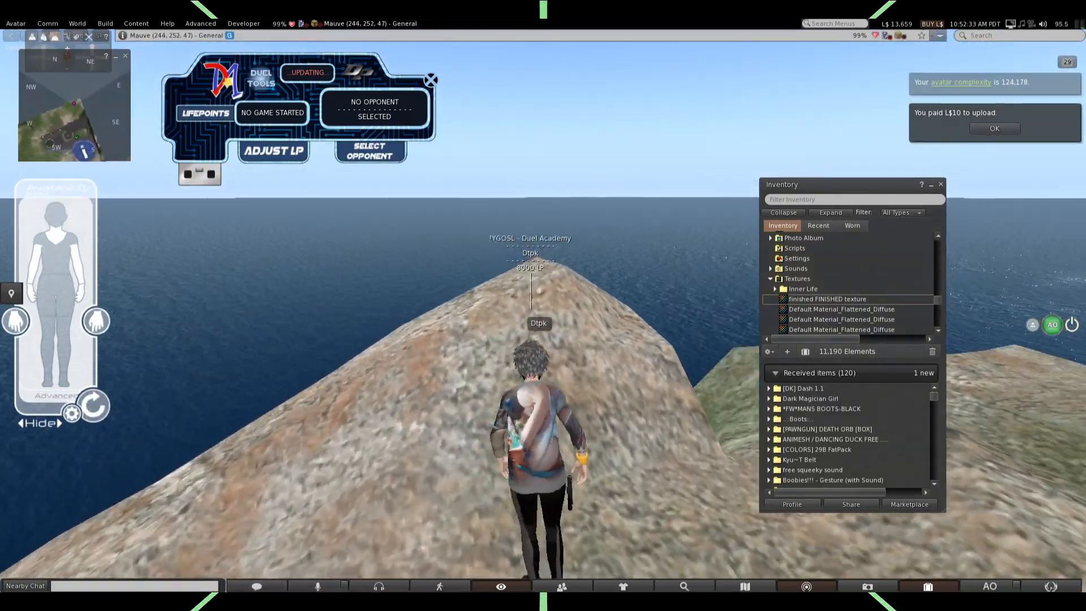
# Examine the textured shirt and bracelet from several sides while the avatar moves across the grass and plays its dance animations.
pyautogui.press('Left')
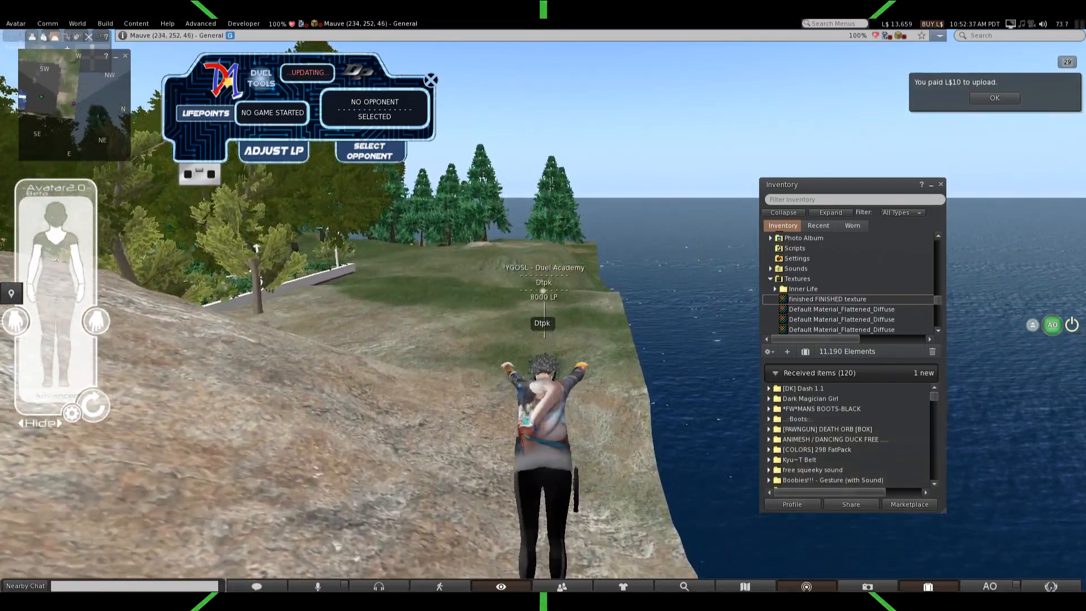
pyautogui.press('Up')
pyautogui.press('Right')
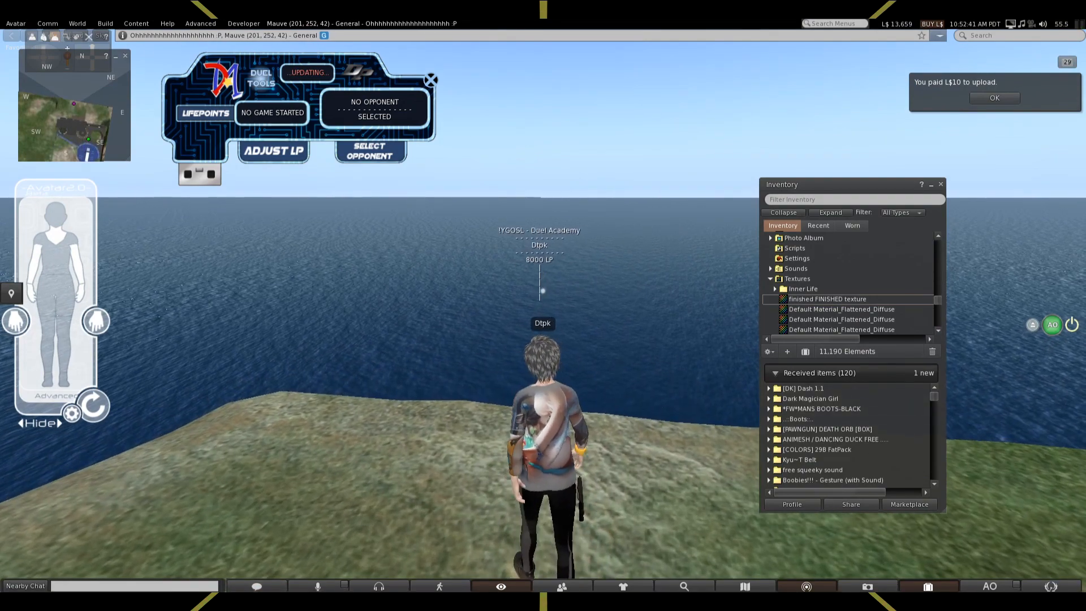
pyautogui.press('Right')
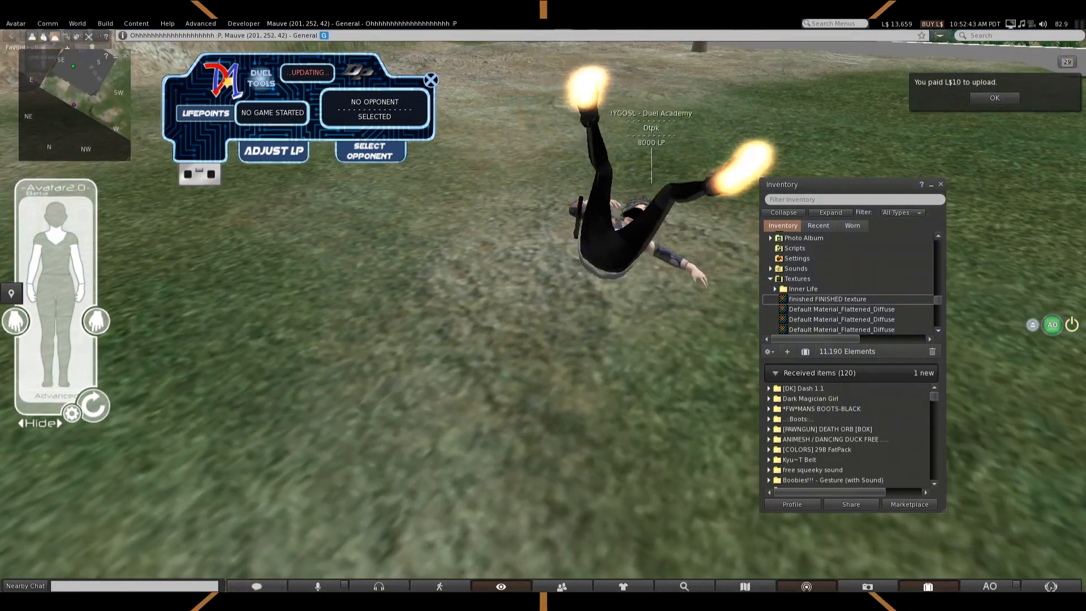
pyautogui.press('Left')
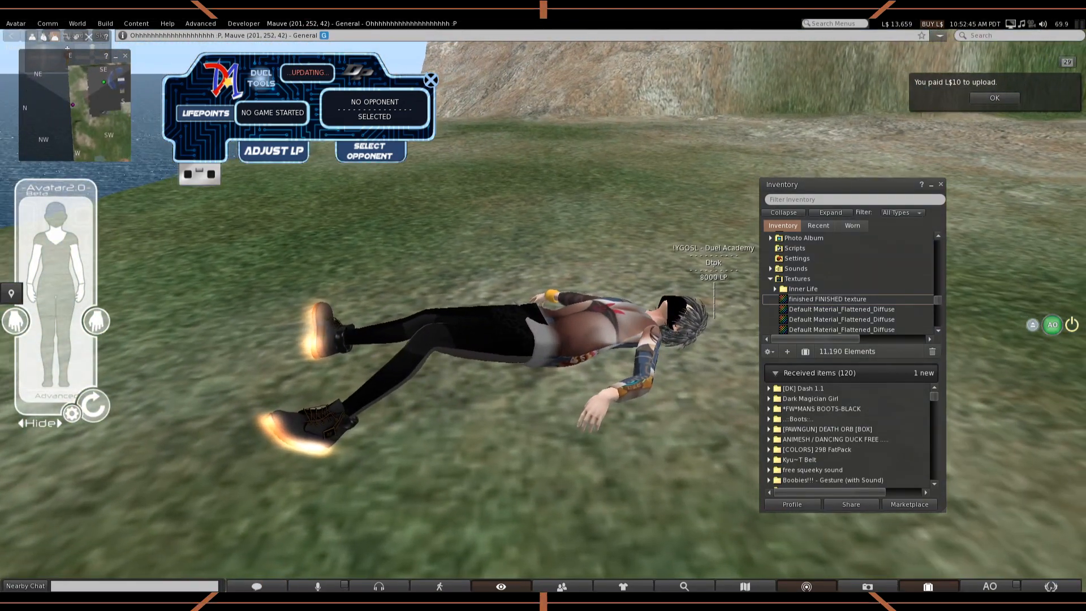
pyautogui.press('Right')
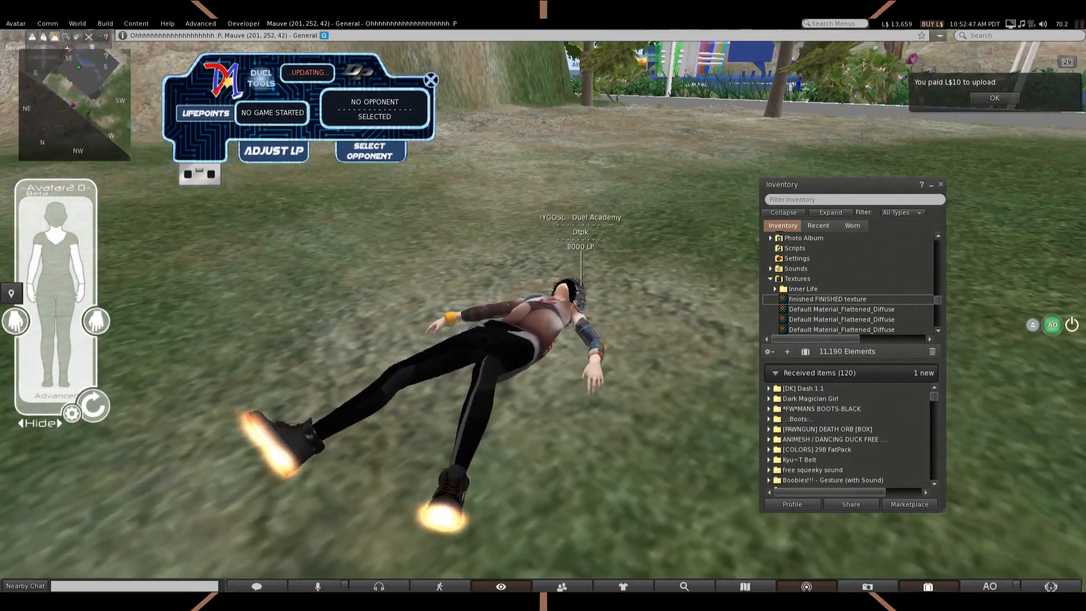
pyautogui.press('Right')
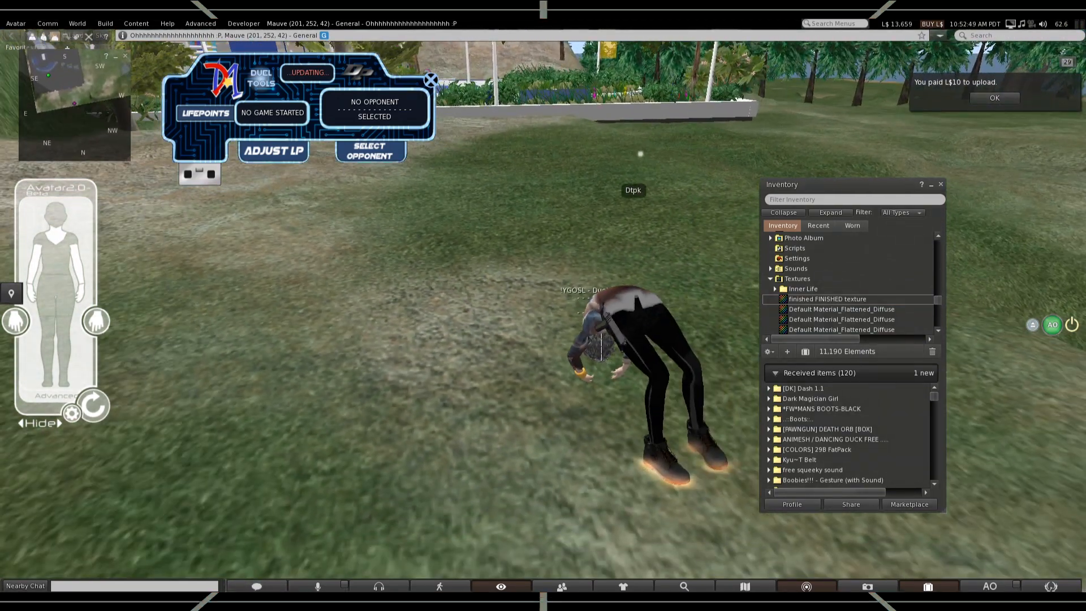
pyautogui.press('Right')
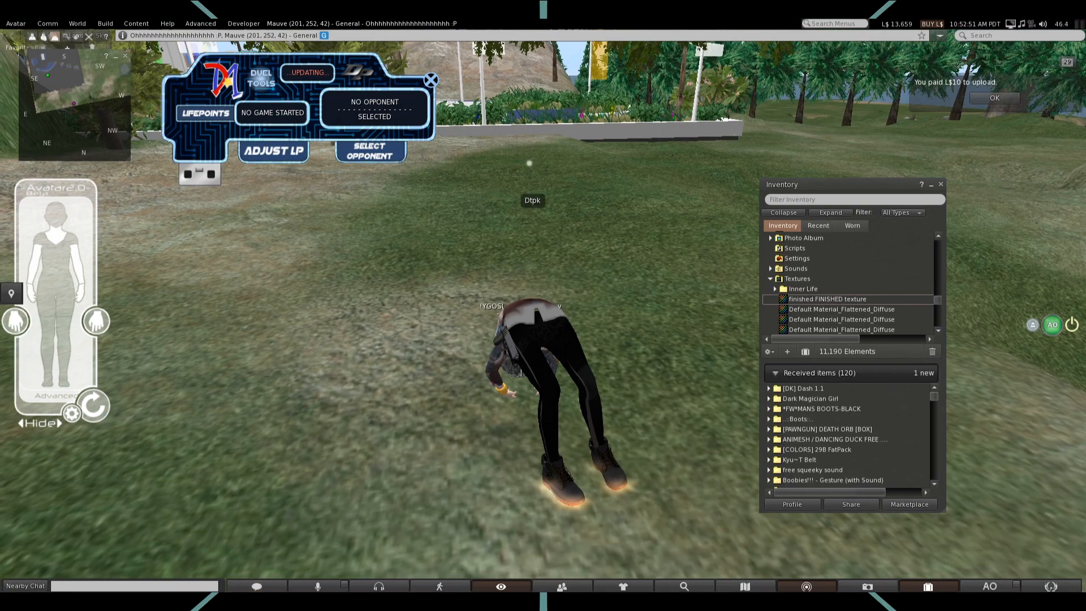
pyautogui.press('Right')
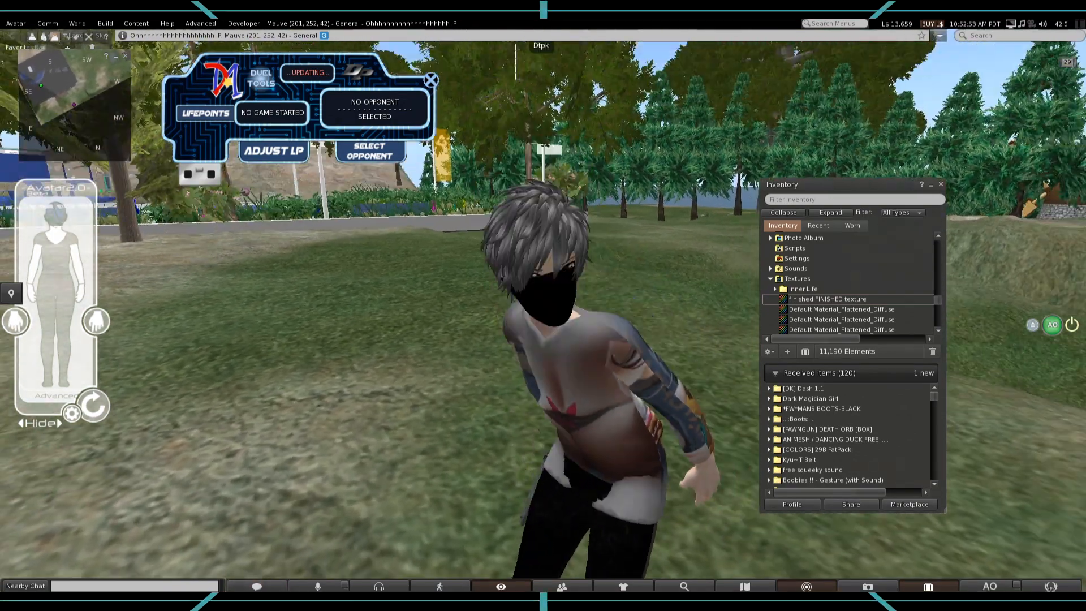
pyautogui.press('Left')
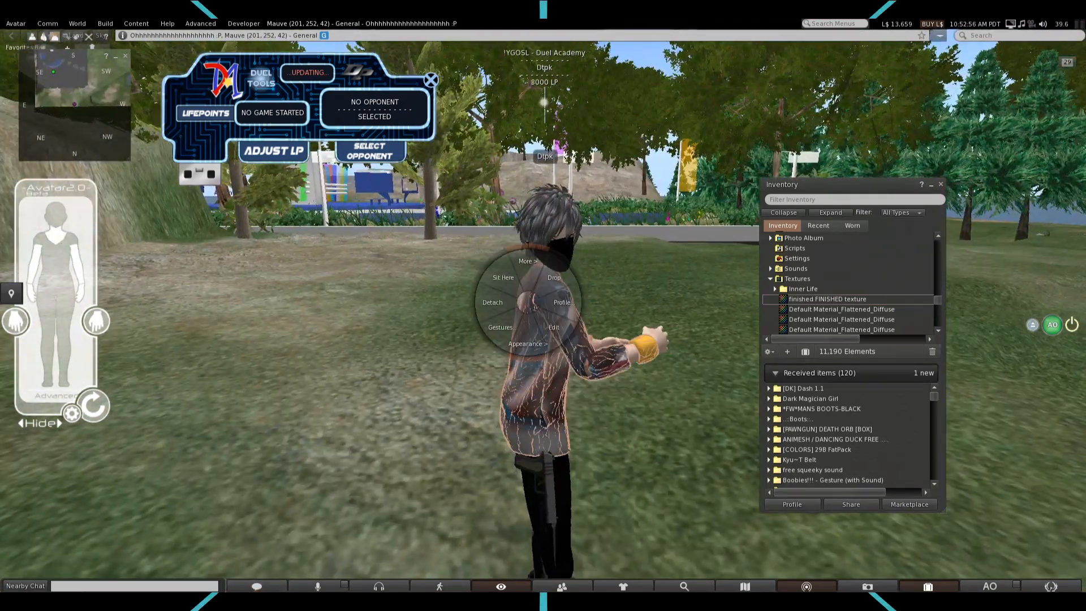
# Edit the worn shirt and bracelet object, try mid grey and black colour tints, and settle on a dark grey tint.
pyautogui.click(554, 327)
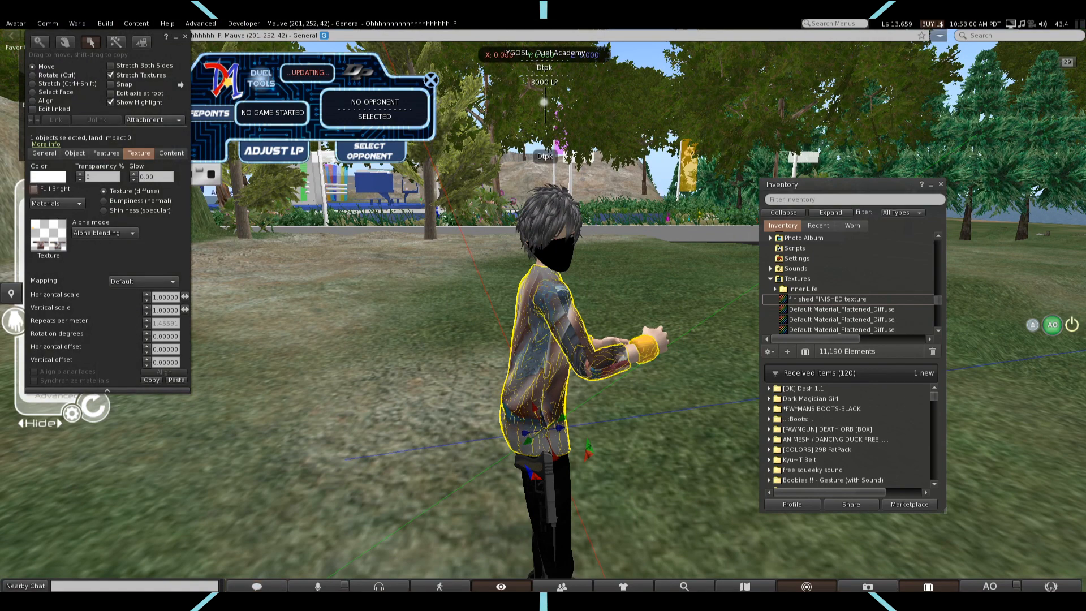
pyautogui.click(47, 176)
pyautogui.click(219, 202)
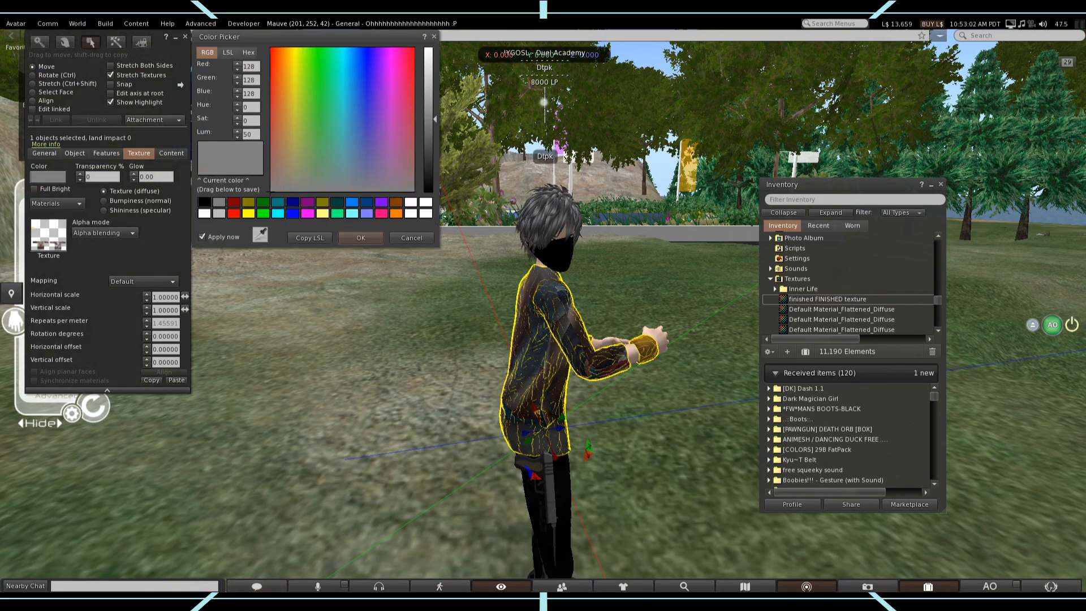
pyautogui.click(204, 202)
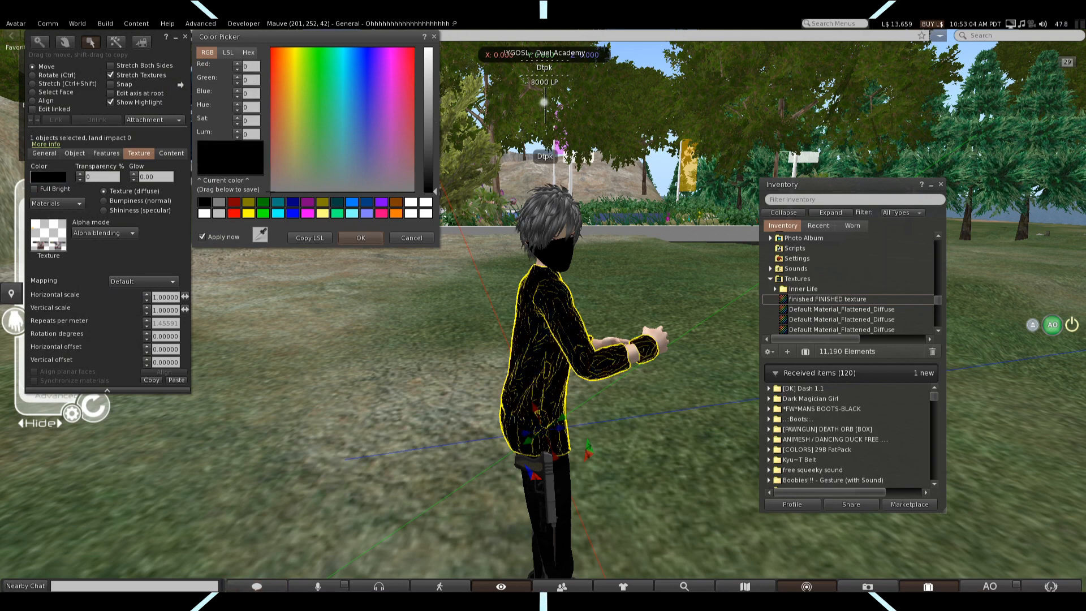
pyautogui.click(360, 237)
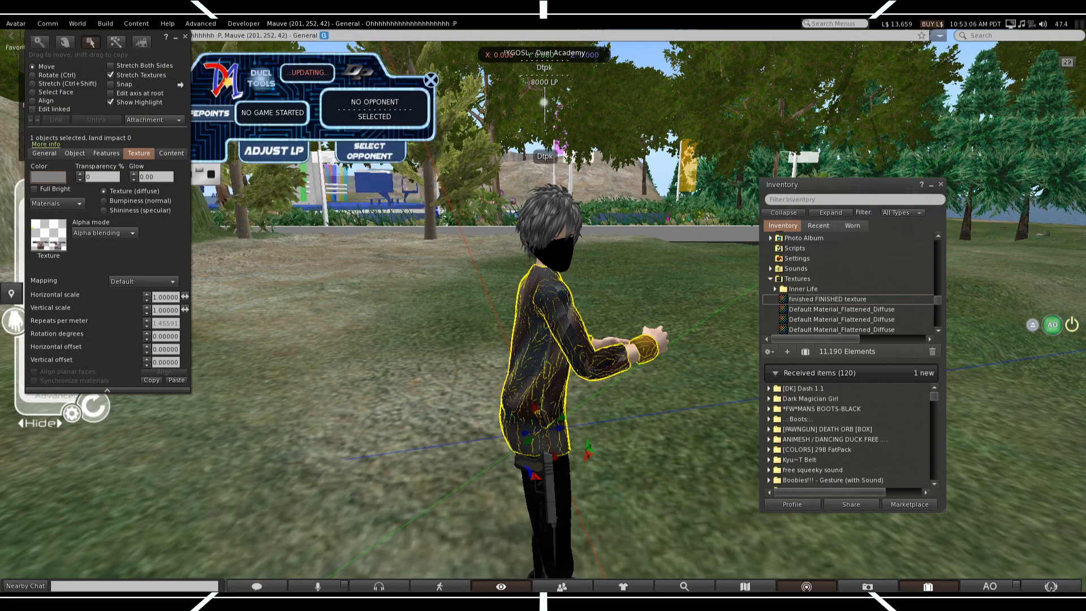
pyautogui.click(184, 36)
# Check the darkened shirt and bracelet from the front and back while the avatar runs and turns on the grass.
pyautogui.keyDown('alt'); pyautogui.moveTo(551, 317); pyautogui.dragTo(498, 317); pyautogui.keyUp('alt')
pyautogui.press('Up')
pyautogui.press('Left')
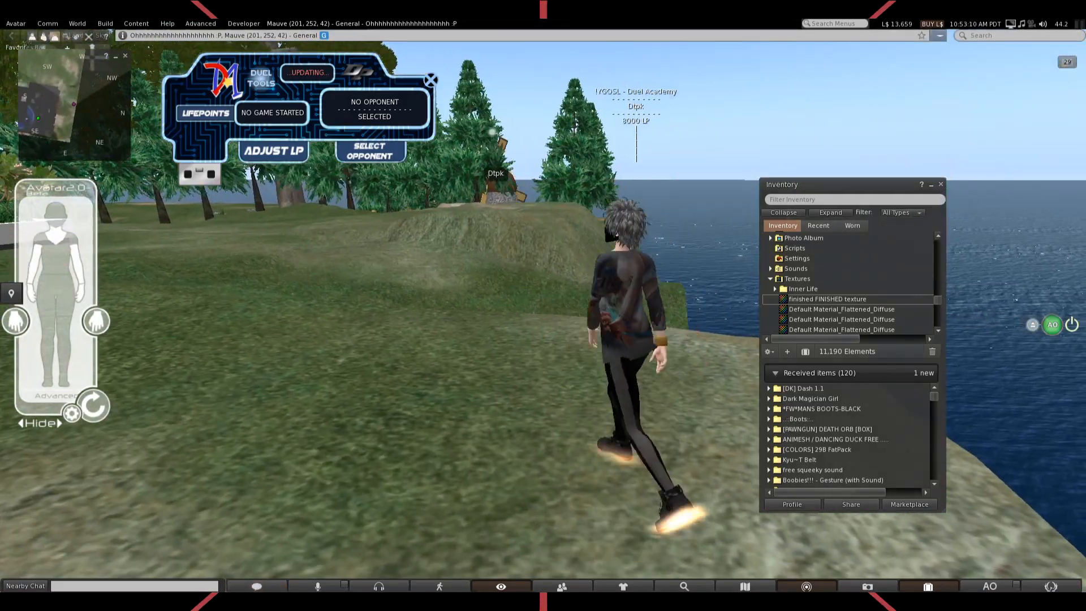
pyautogui.press('Up')
pyautogui.press('Left')
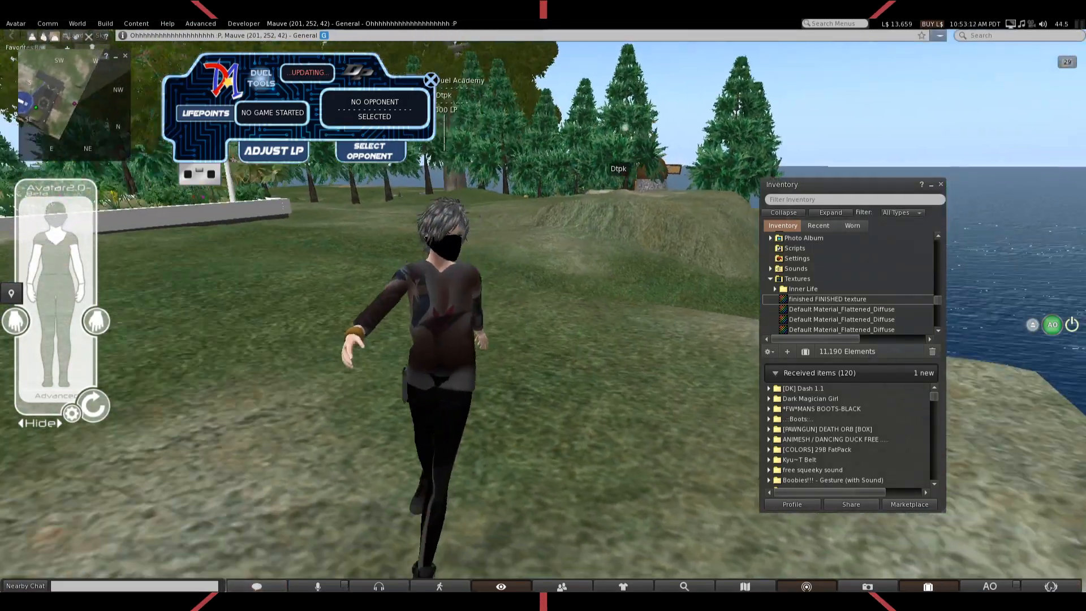
pyautogui.press('Up')
pyautogui.press('Right')
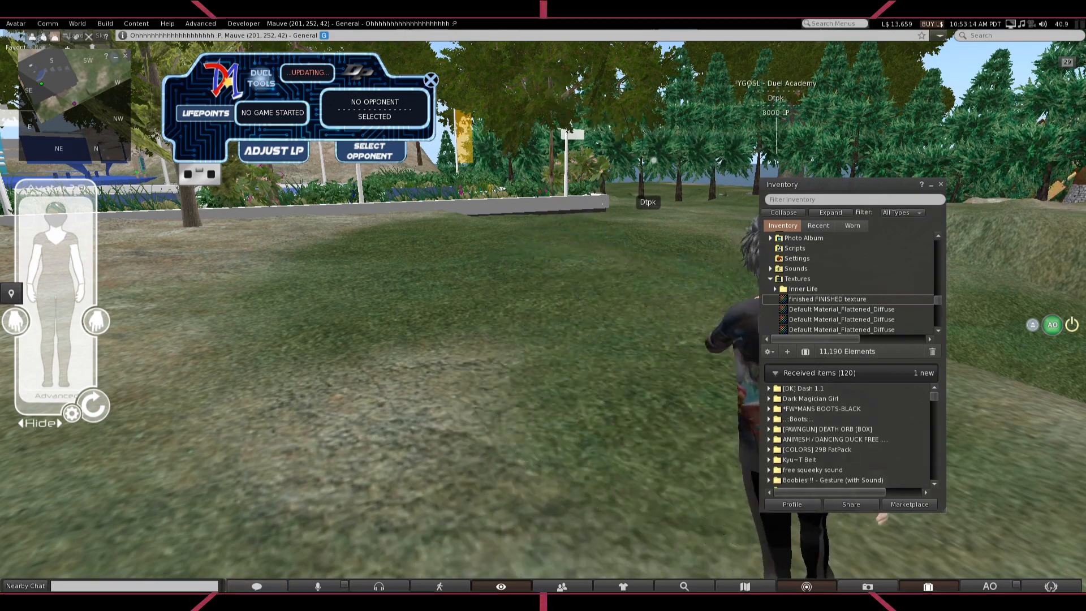